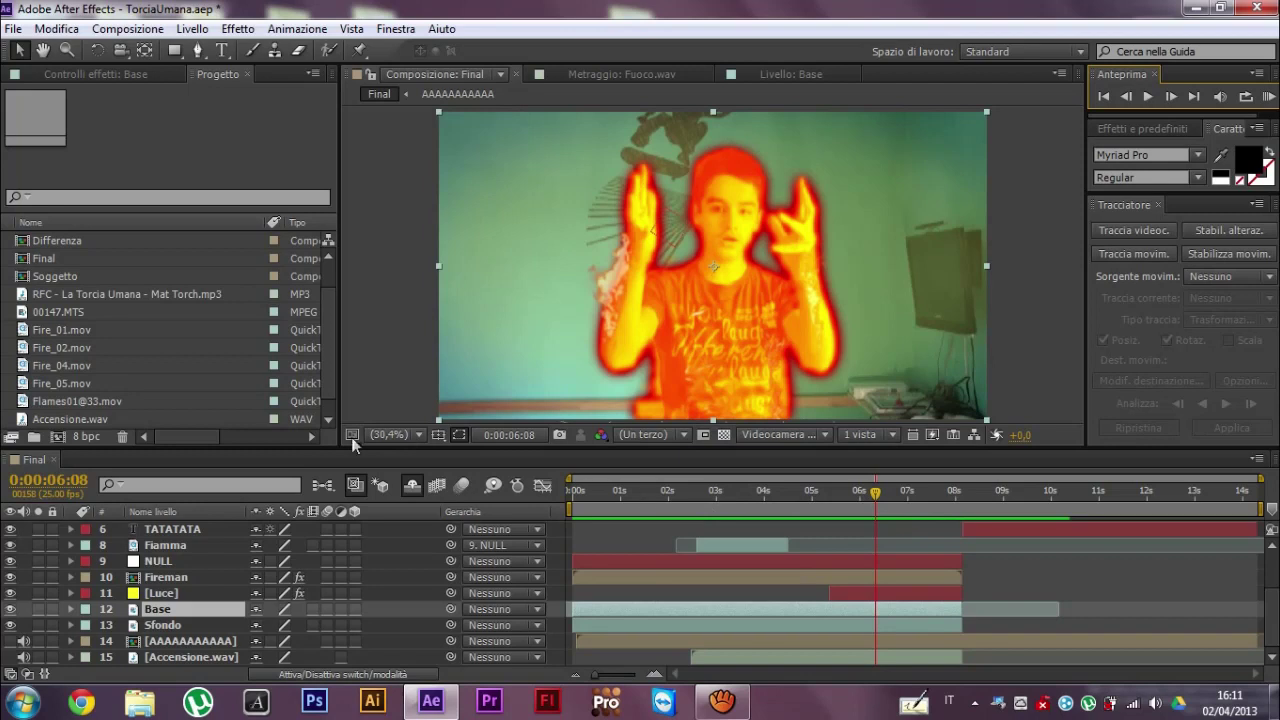
- Build a 1920x1080, 25 fps composition named 00147 from the 00147.MTS webcam clip
{"action": "left_click", "coordinate": [55, 312]}
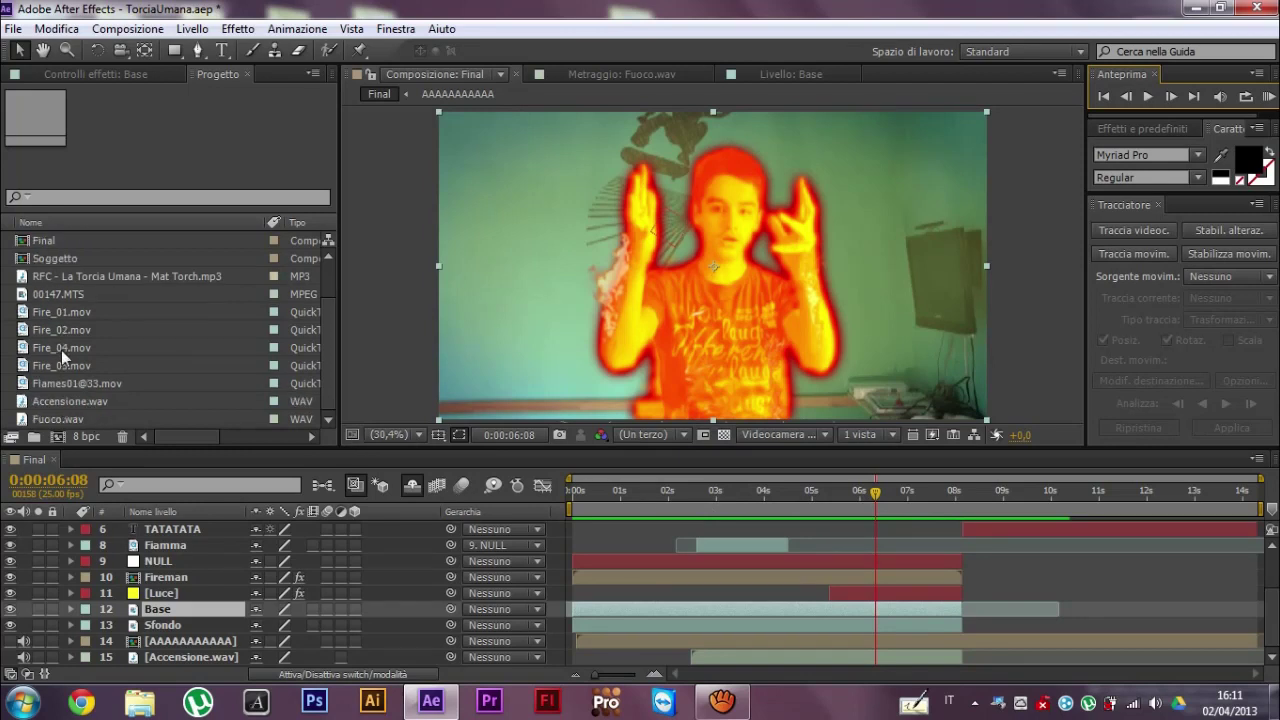
{"action": "left_click", "coordinate": [56, 438]}
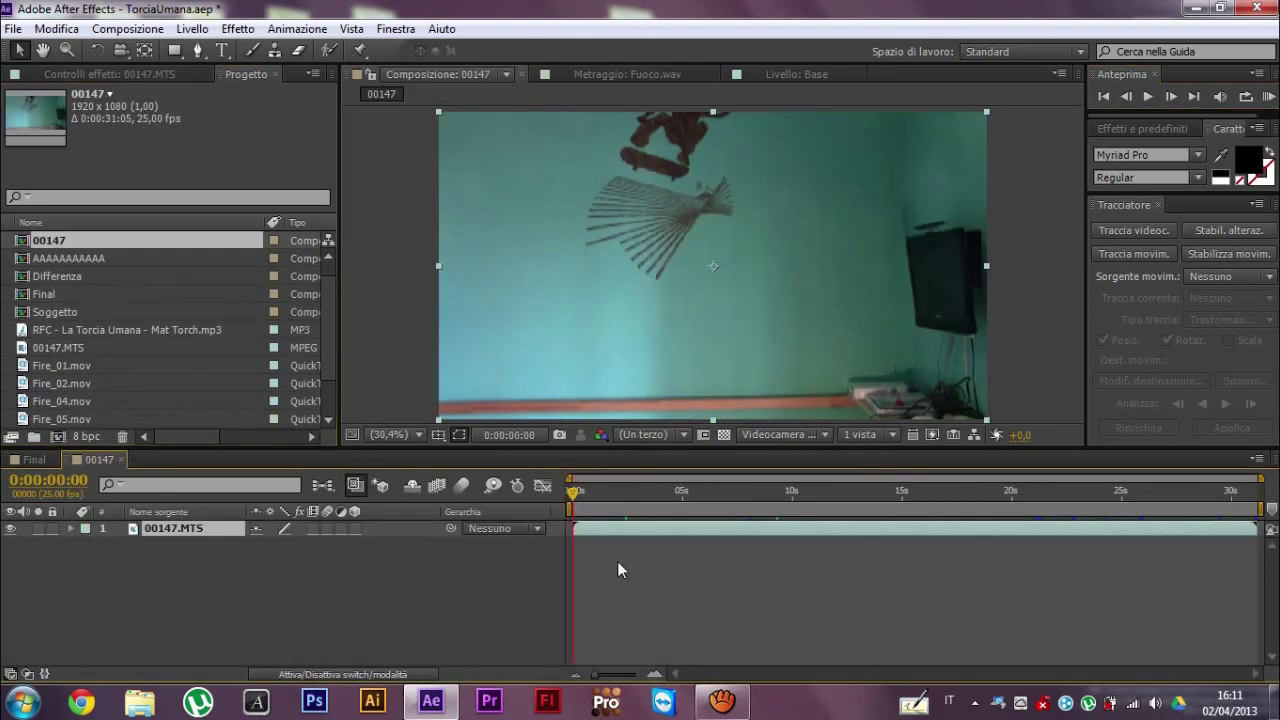
- Zoom the 00147 timeline and set the playhead to 0:00:02:15, where the boy raises his hand
{"action": "left_click", "coordinate": [30, 458]}
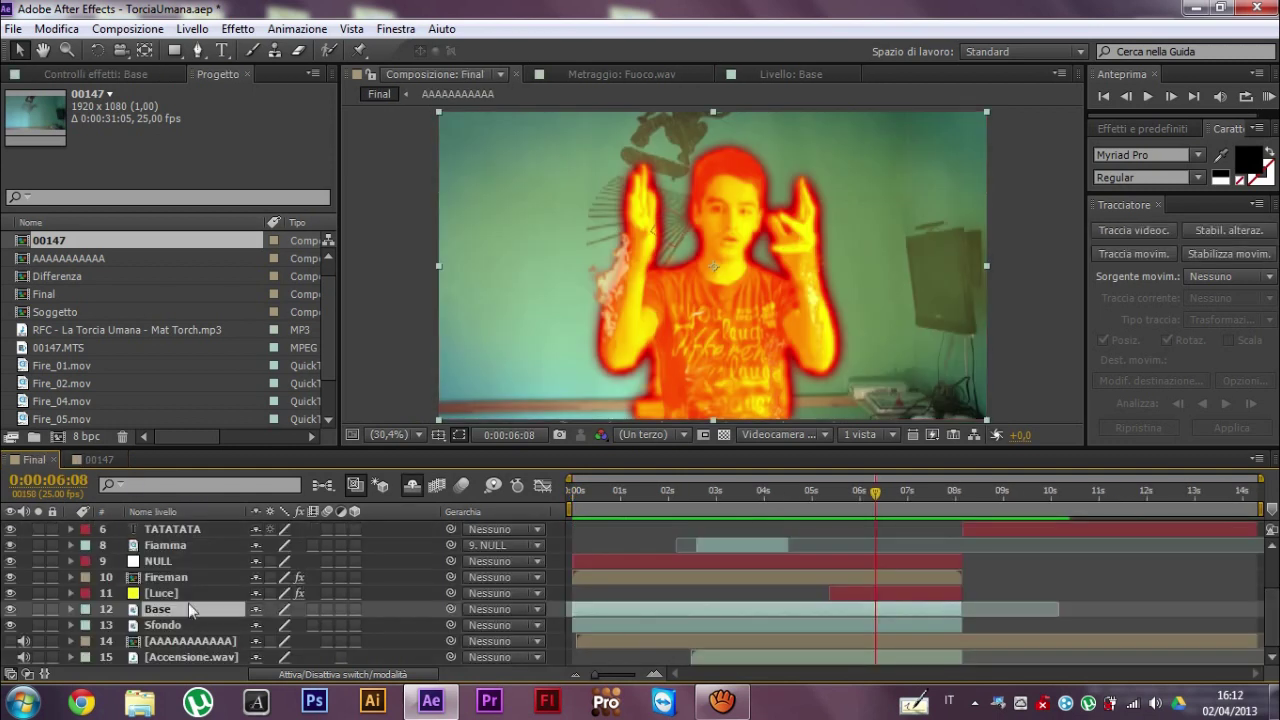
{"action": "left_click", "coordinate": [92, 461]}
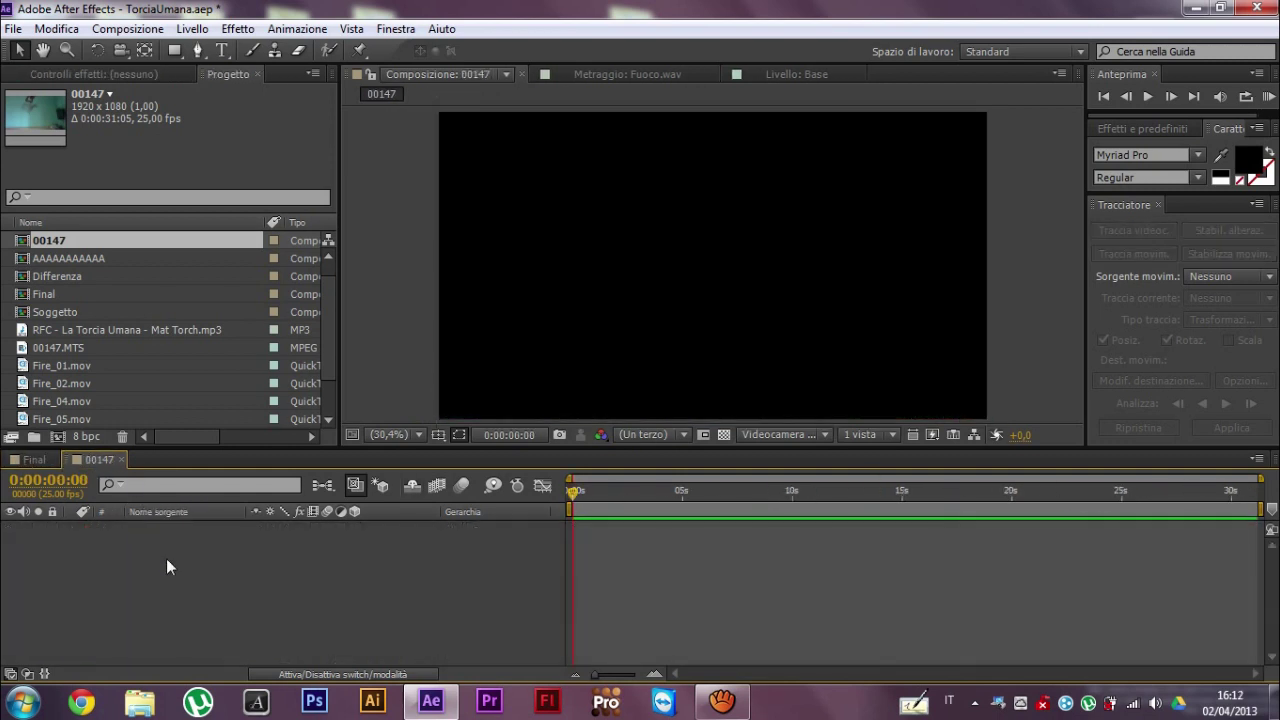
{"action": "left_click_drag", "start_coordinate": [575, 491], "coordinate": [707, 493]}
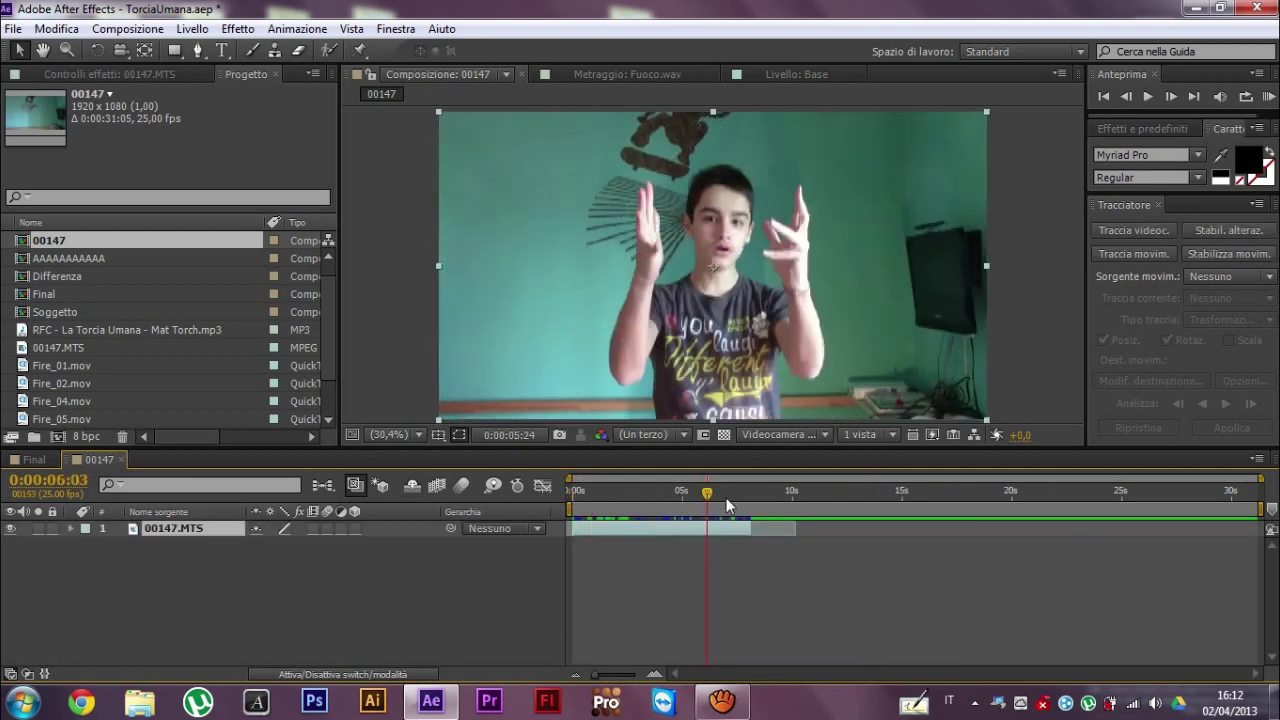
{"action": "left_click_drag", "start_coordinate": [1262, 483], "coordinate": [578, 491]}
{"action": "left_click_drag", "start_coordinate": [835, 497], "coordinate": [817, 496]}
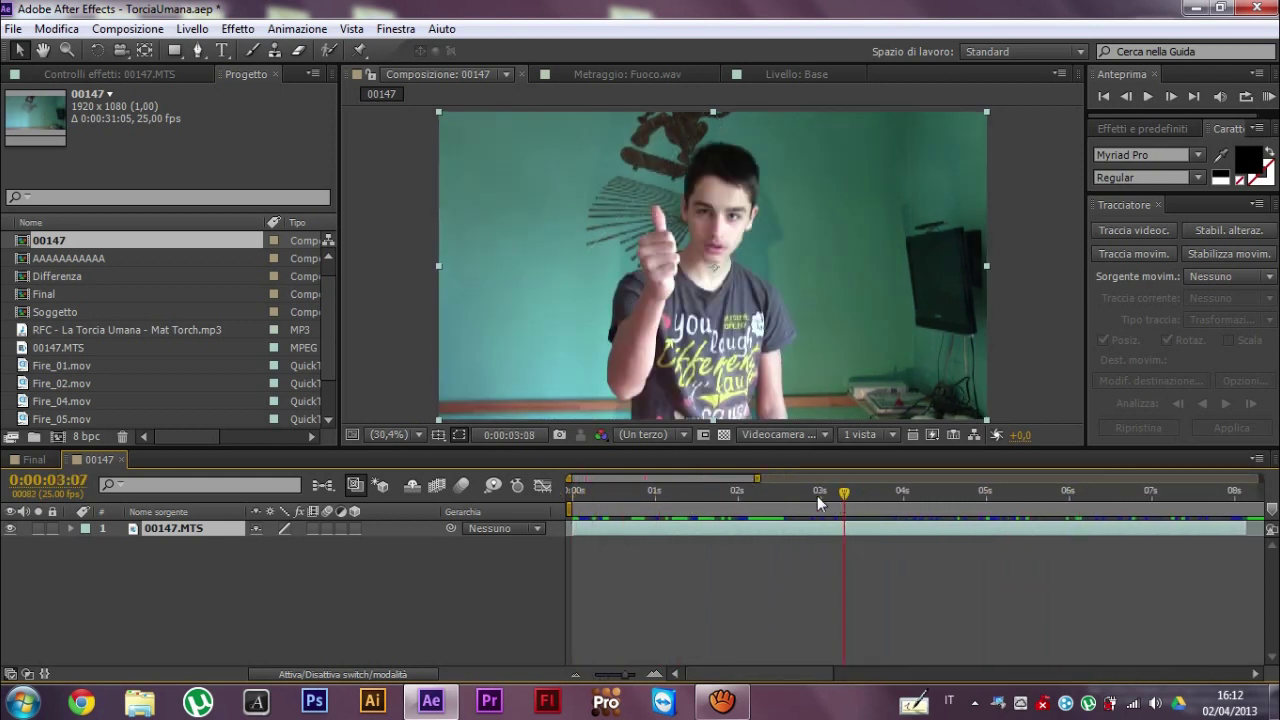
{"action": "left_click_drag", "start_coordinate": [739, 493], "coordinate": [785, 491]}
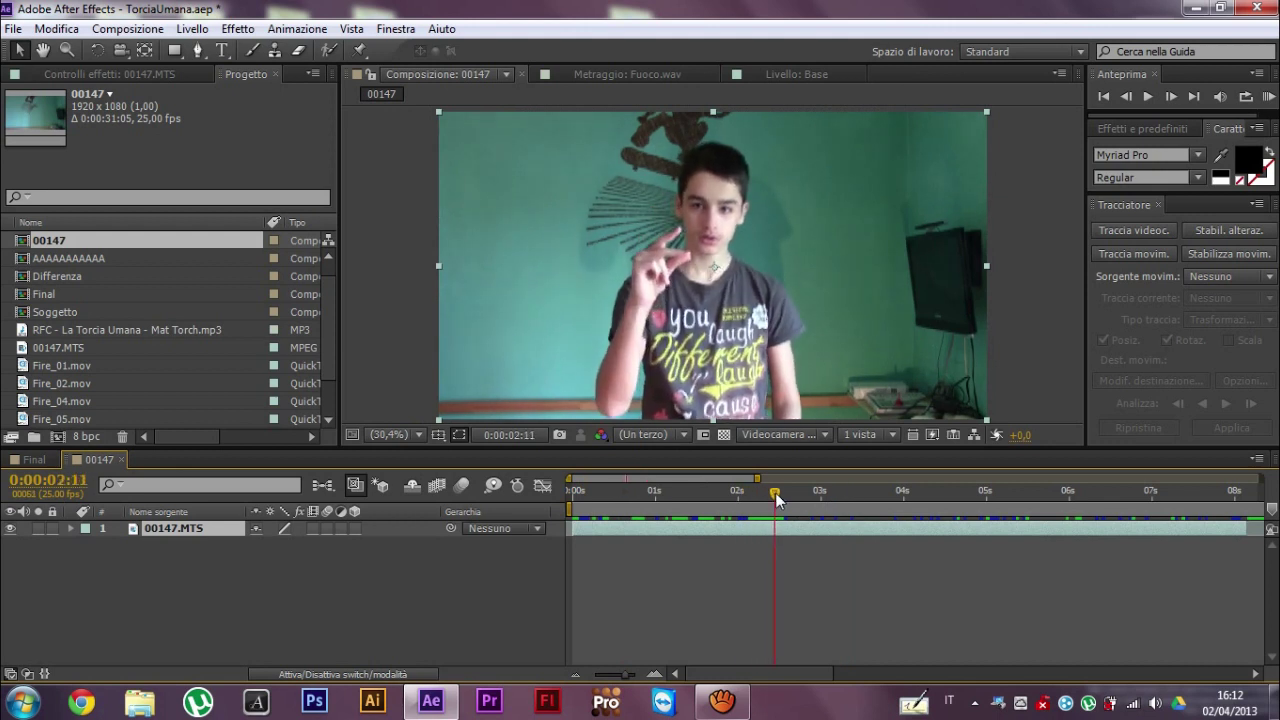
{"action": "left_click_drag", "start_coordinate": [785, 491], "coordinate": [785, 491]}
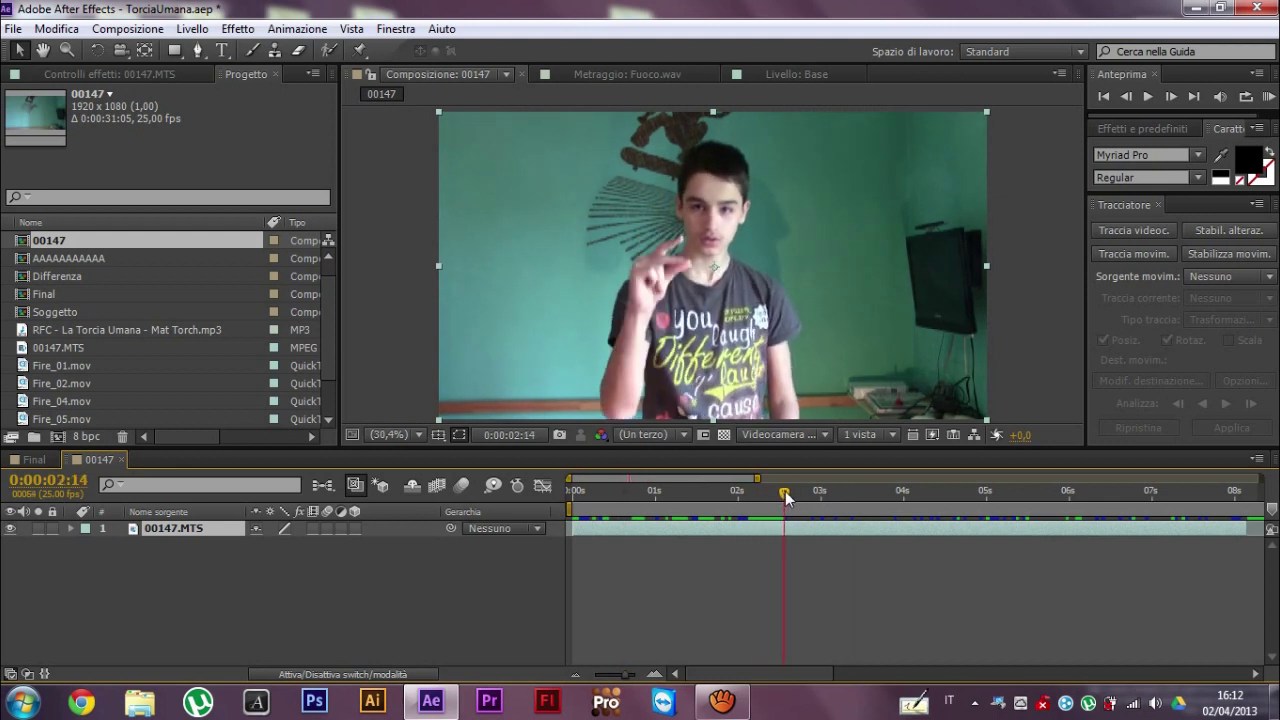
{"action": "left_click", "coordinate": [1176, 95]}
{"action": "left_click", "coordinate": [1176, 95]}
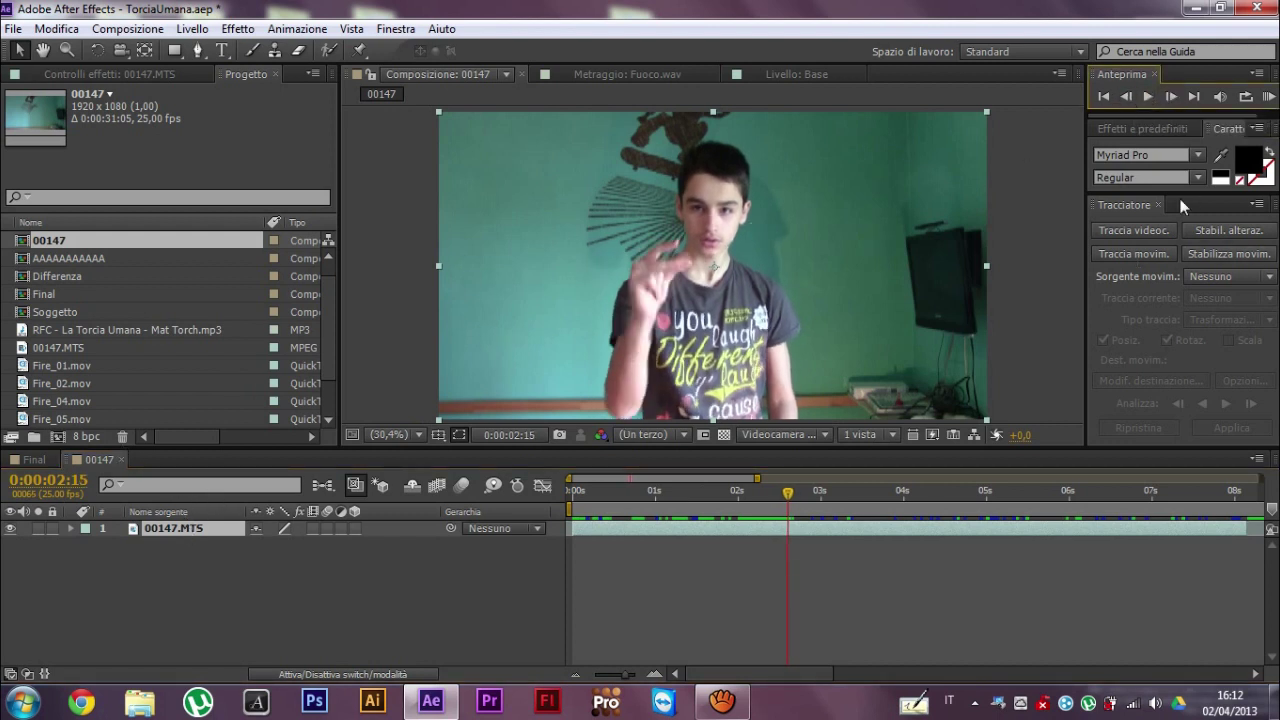
{"action": "left_click", "coordinate": [1143, 206]}
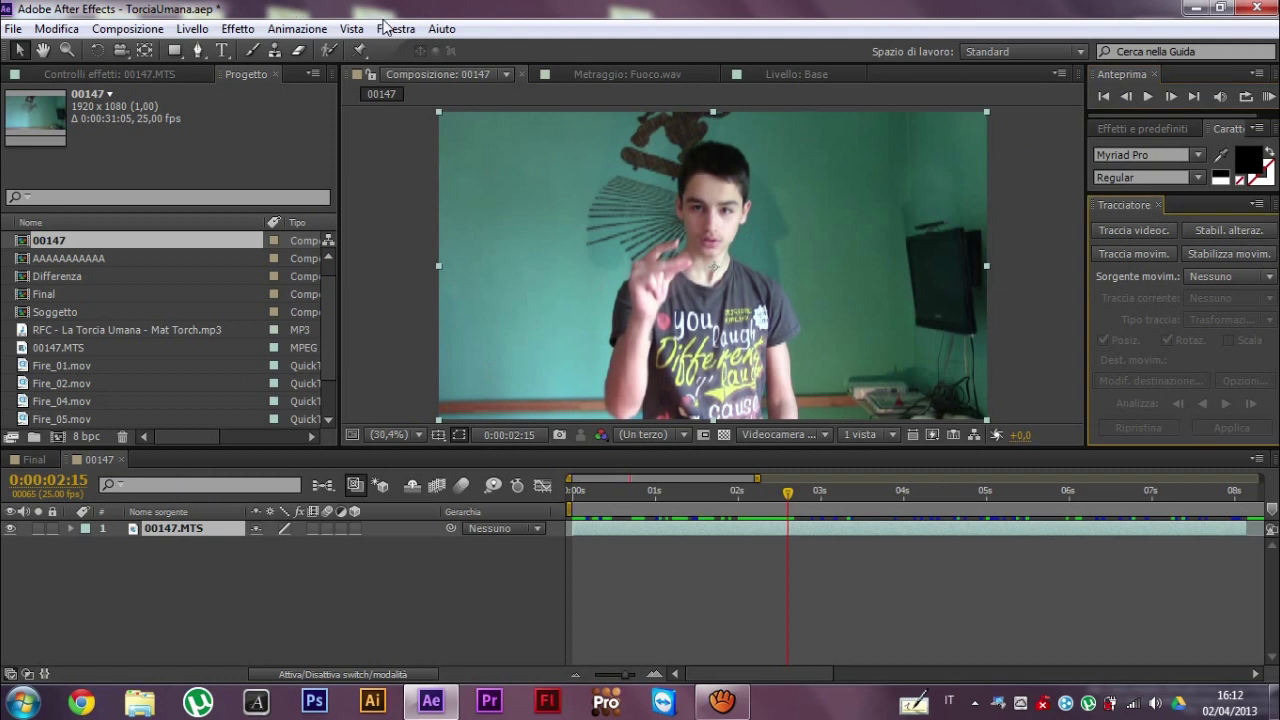
- Start a motion track on the 00147.MTS layer tracking both position and rotation
{"action": "left_click", "coordinate": [390, 28]}
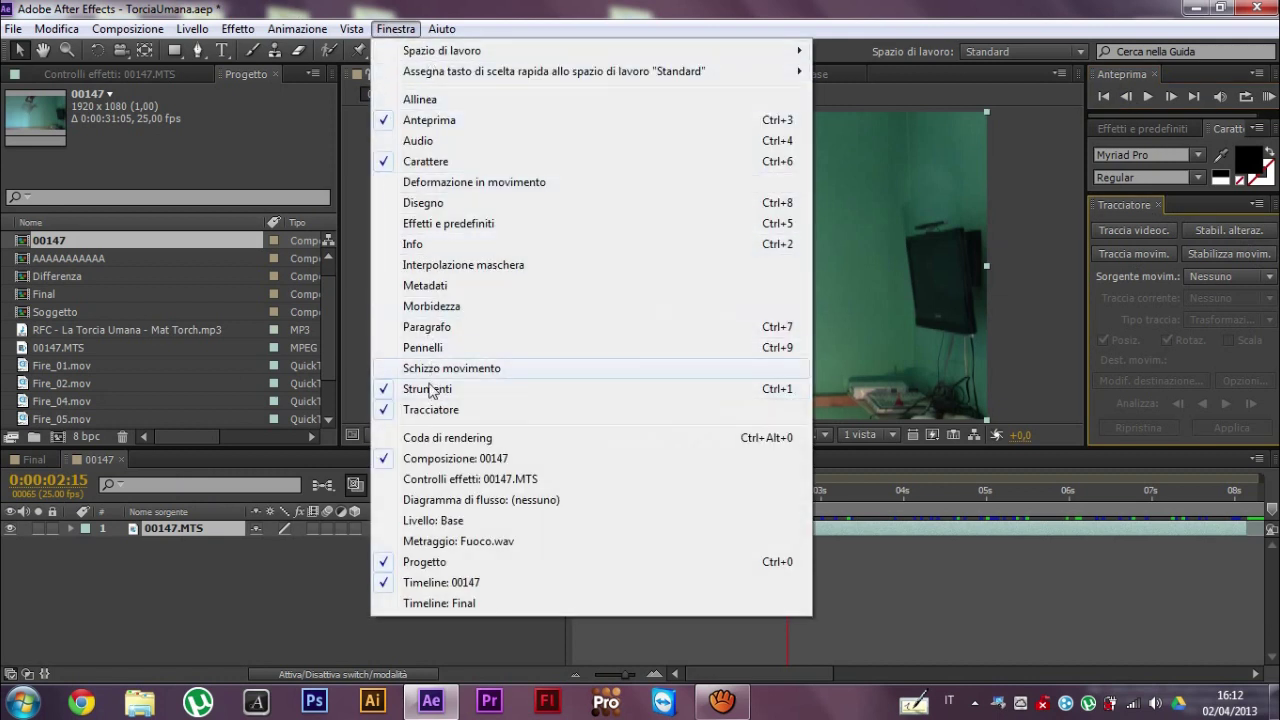
{"action": "left_click", "coordinate": [393, 30]}
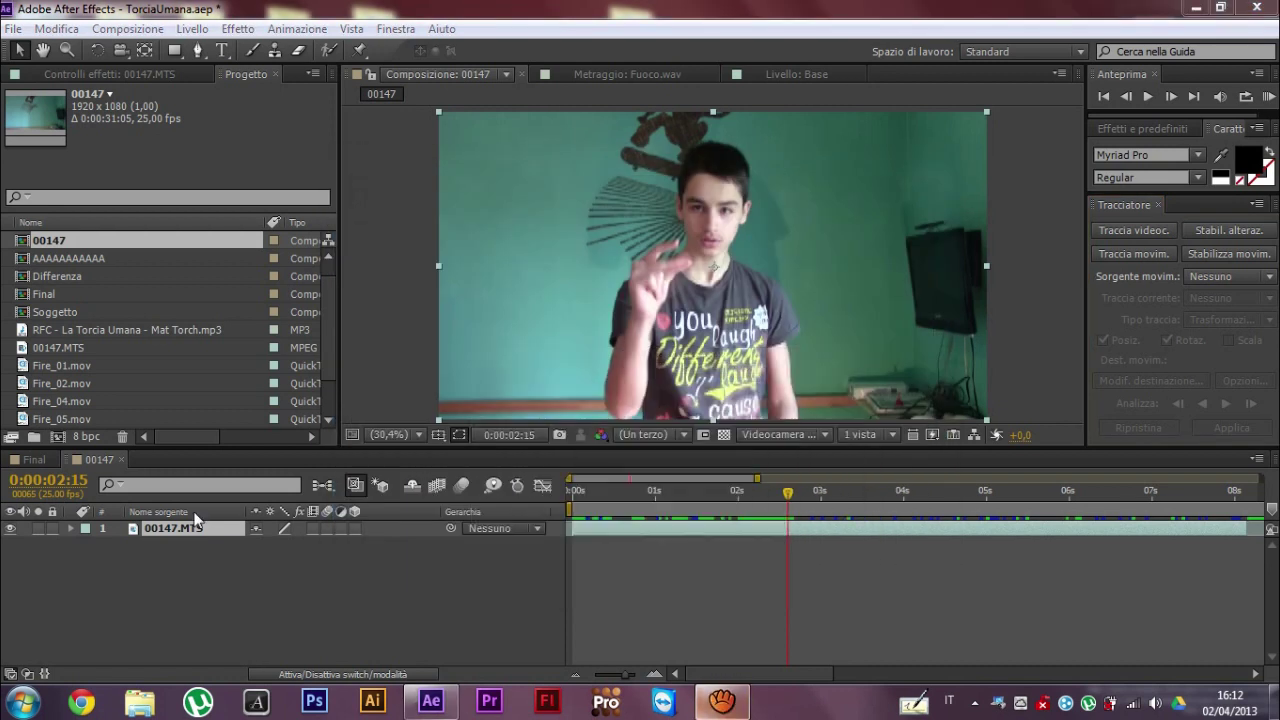
{"action": "left_click", "coordinate": [1141, 252]}
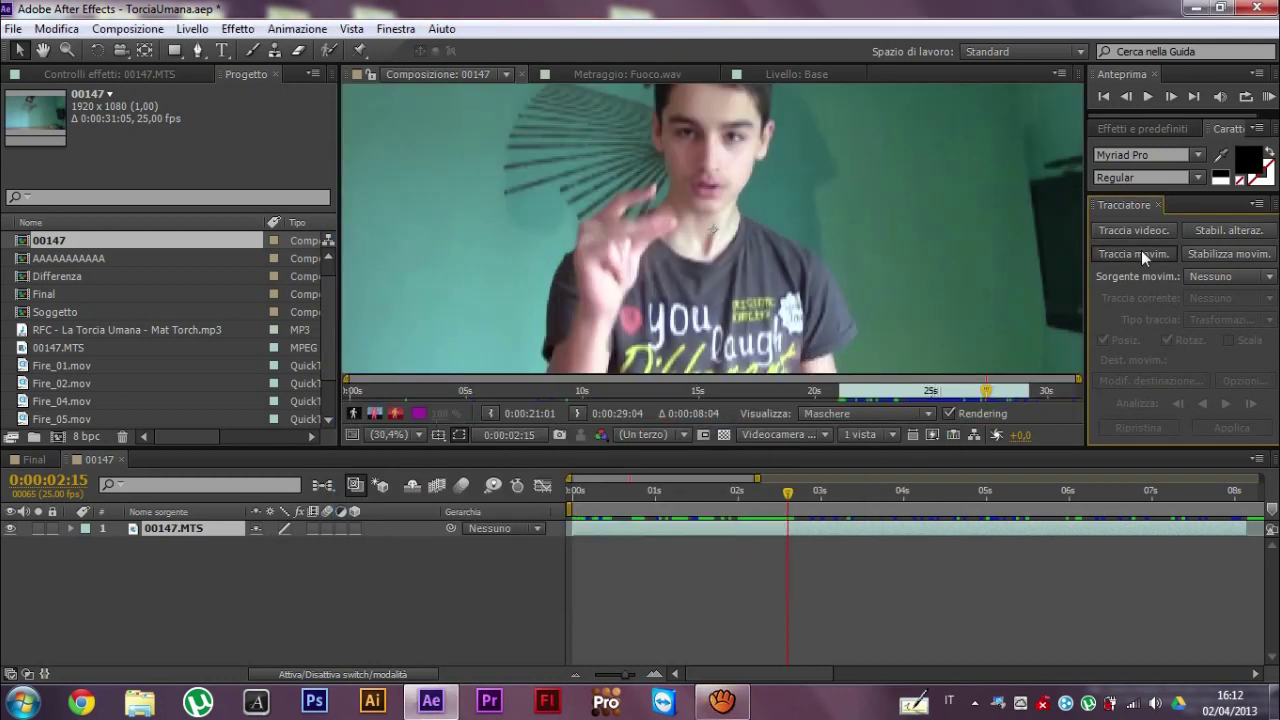
{"action": "left_click", "coordinate": [1180, 340]}
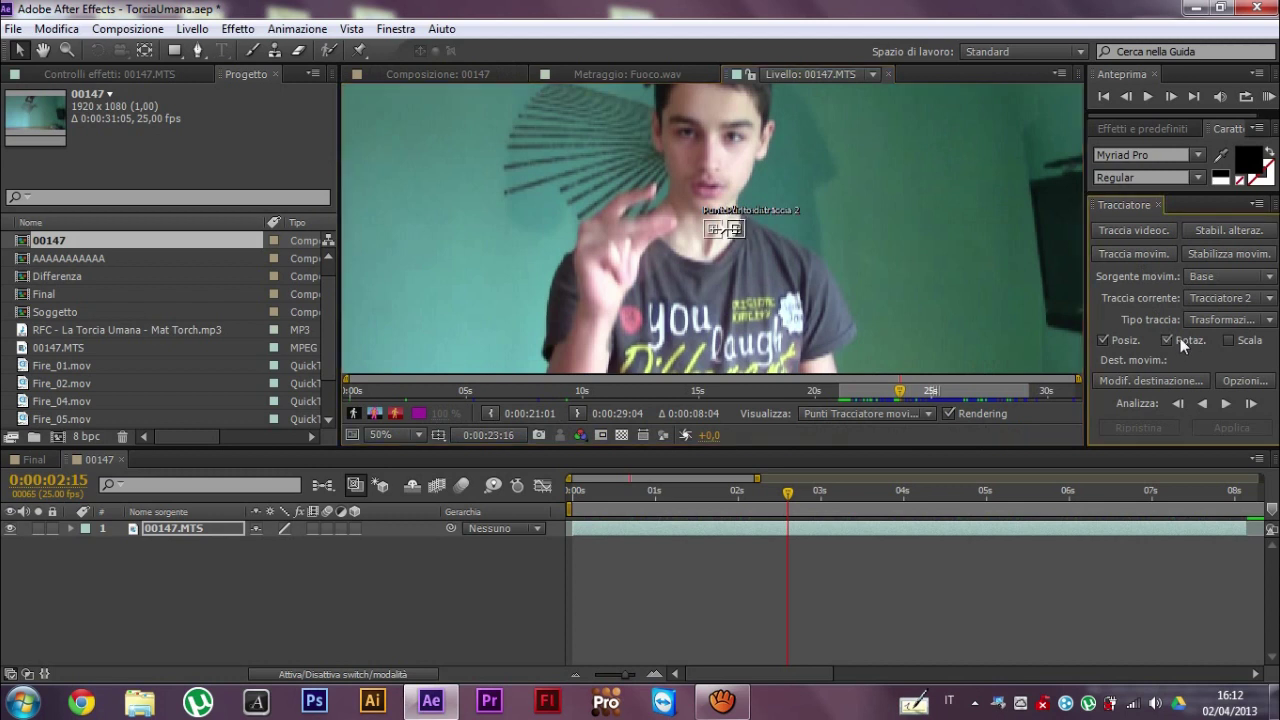
{"action": "scroll", "coordinate": [626, 222], "scroll_direction": "up", "scroll_amount": 2}
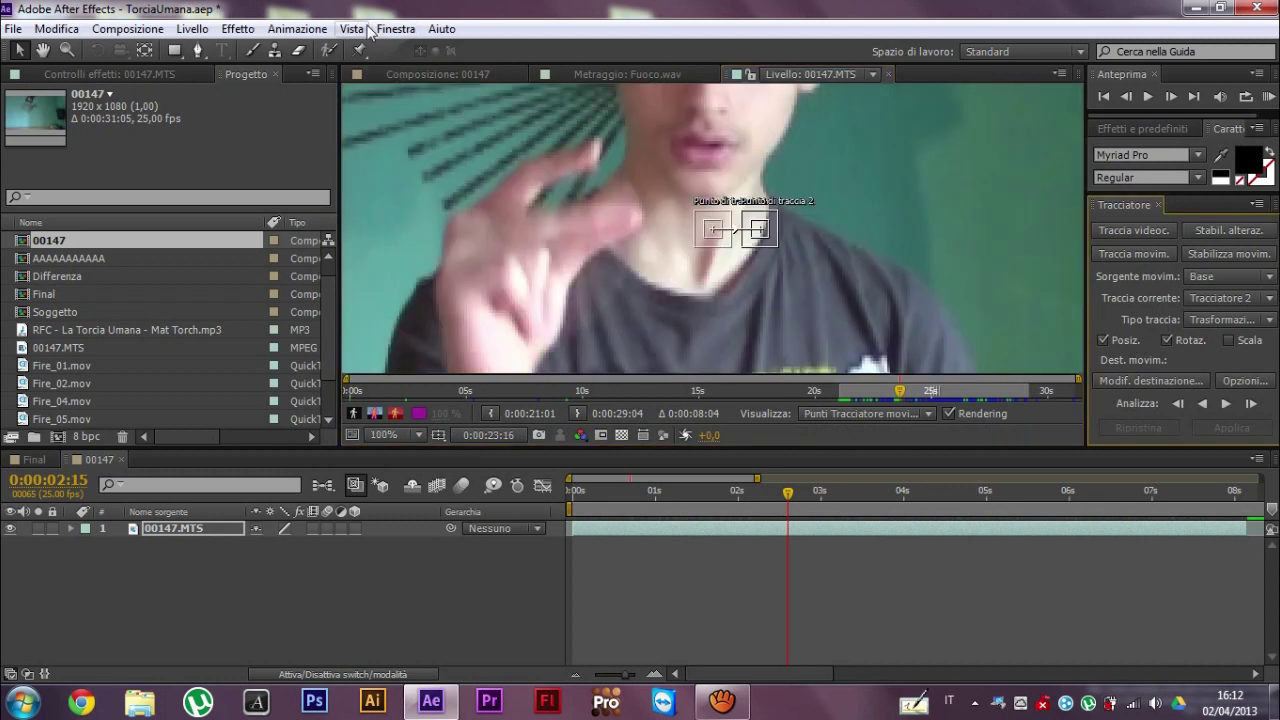
{"action": "left_click", "coordinate": [351, 28]}
{"action": "mouse_move", "coordinate": [395, 127]}
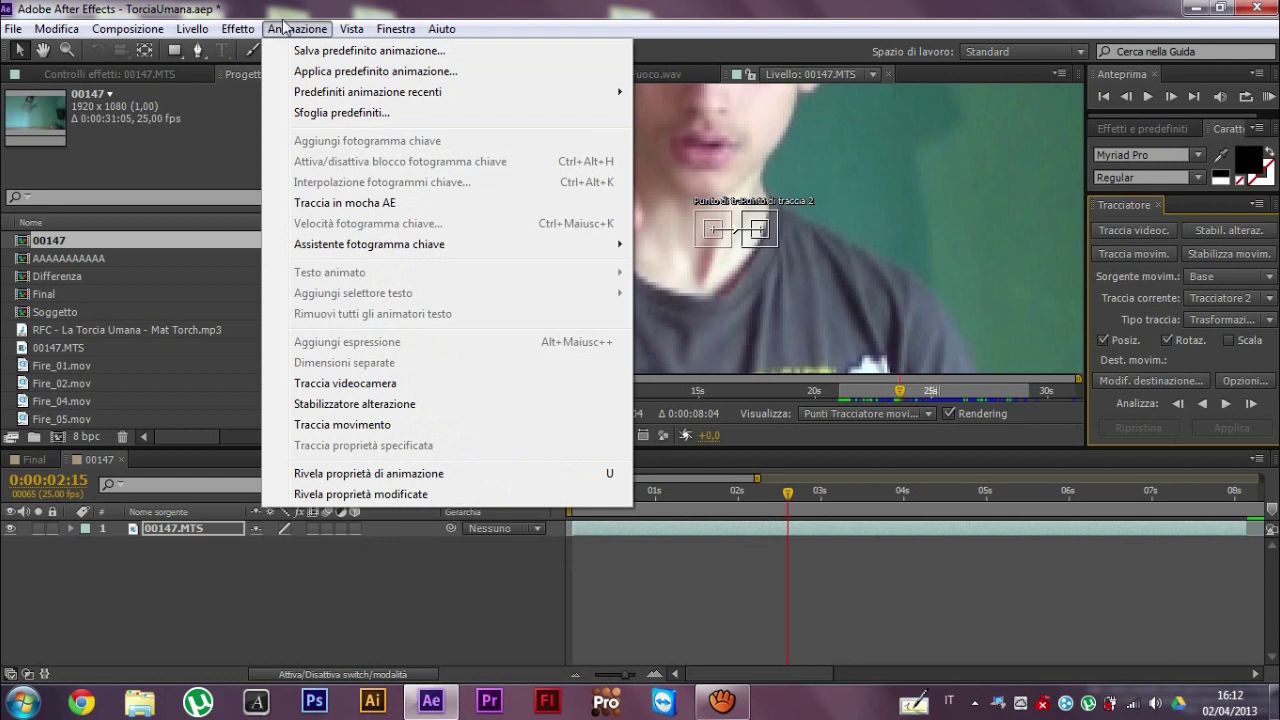
{"action": "left_click", "coordinate": [549, 197]}
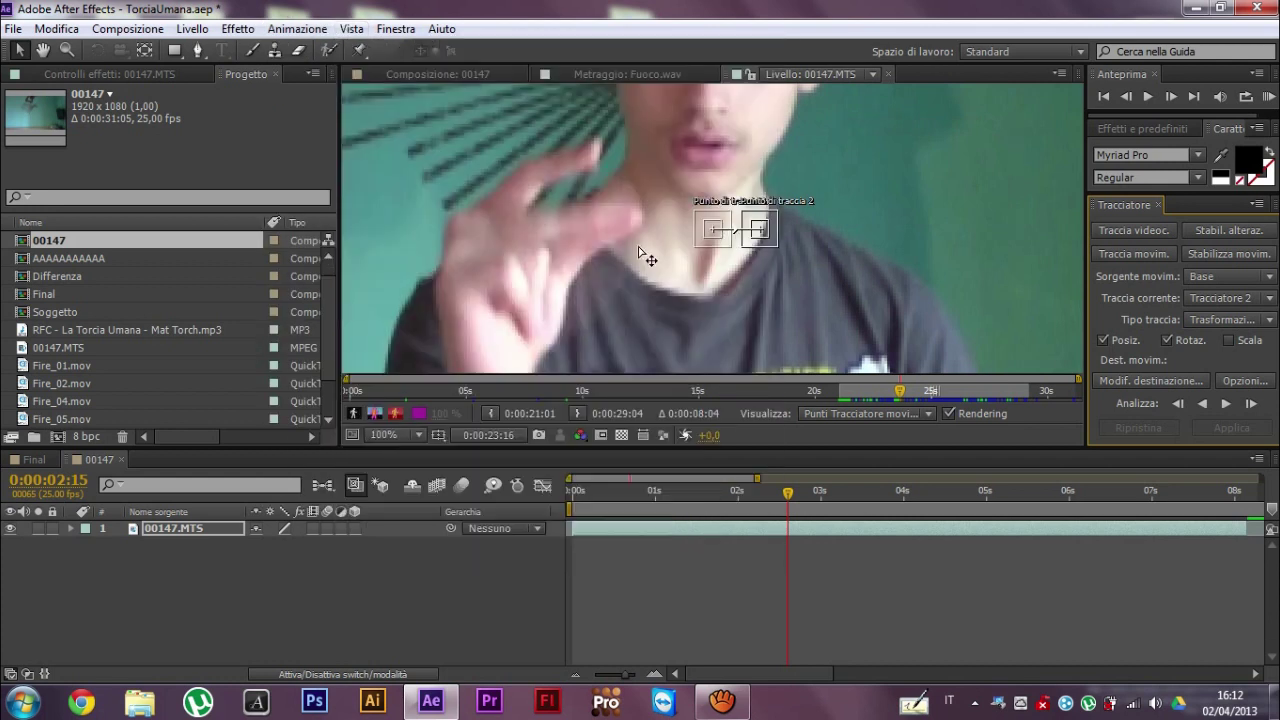
- Move track point 2 onto the boy's fingers and shrink its feature and search boxes
{"action": "mouse_move", "coordinate": [597, 244]}
{"action": "left_mouse_down"}
{"action": "mouse_move", "coordinate": [831, 243]}
{"action": "mouse_move", "coordinate": [766, 166]}
{"action": "mouse_move", "coordinate": [832, 176]}
{"action": "mouse_move", "coordinate": [572, 176]}
{"action": "mouse_move", "coordinate": [561, 210]}
{"action": "mouse_move", "coordinate": [548, 203]}
{"action": "mouse_move", "coordinate": [561, 216]}
{"action": "left_mouse_up"}
{"action": "scroll", "coordinate": [831, 243], "scroll_direction": "down", "scroll_amount": 1}
{"action": "scroll", "coordinate": [737, 230], "scroll_direction": "up", "scroll_amount": 1}
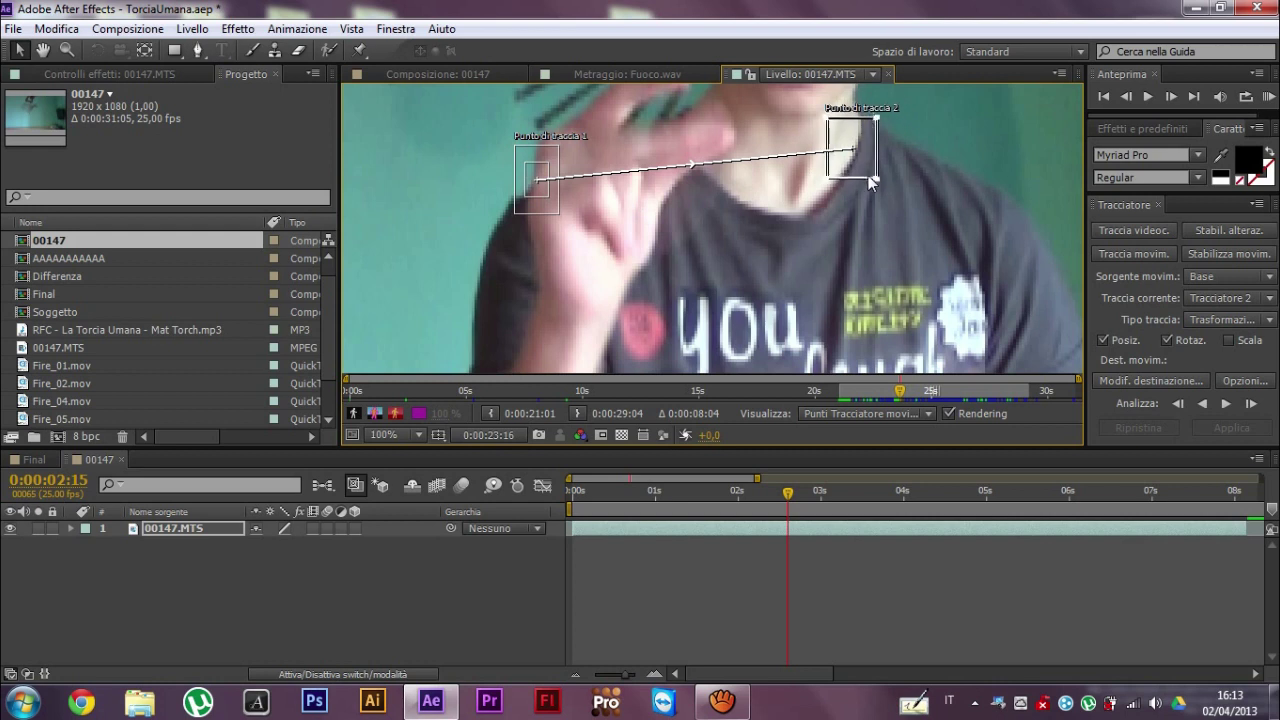
{"action": "mouse_move", "coordinate": [859, 158]}
{"action": "left_mouse_down"}
{"action": "mouse_move", "coordinate": [631, 167]}
{"action": "mouse_move", "coordinate": [625, 140]}
{"action": "left_mouse_up"}
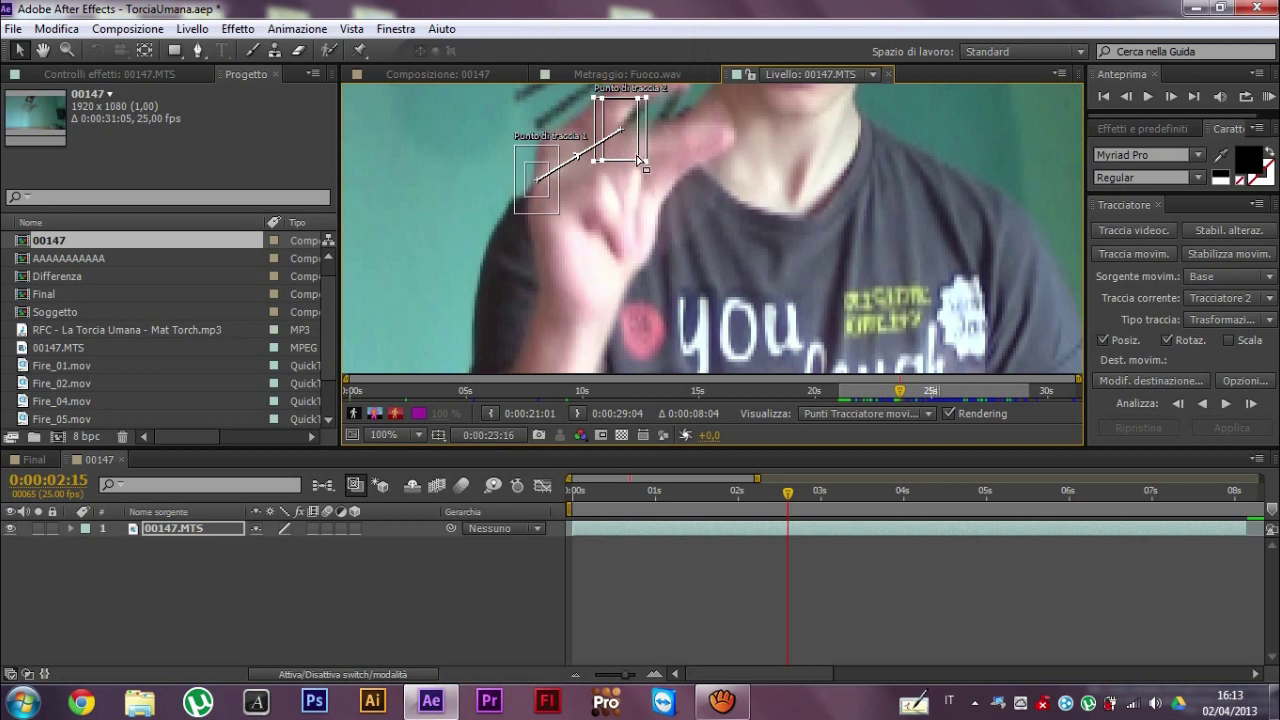
{"action": "left_click_drag", "start_coordinate": [638, 158], "coordinate": [644, 154]}
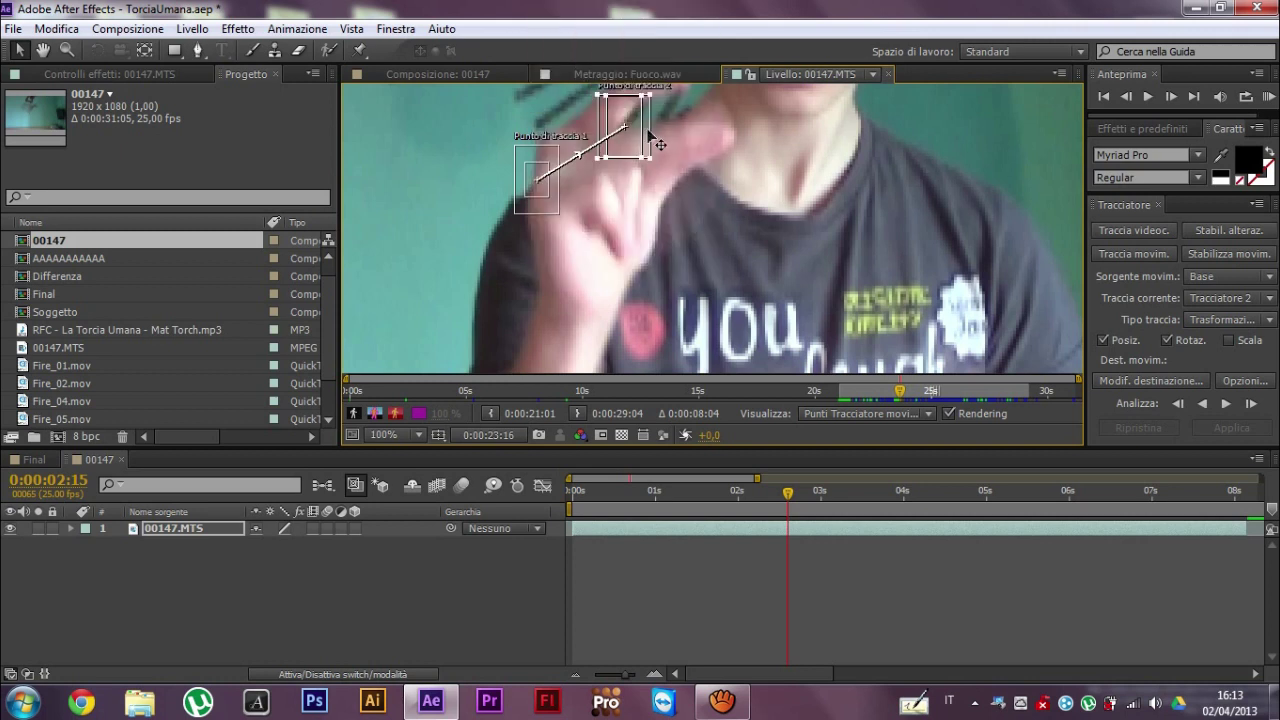
{"action": "left_click_drag", "start_coordinate": [649, 97], "coordinate": [634, 116]}
{"action": "scroll", "coordinate": [649, 97], "scroll_direction": "up", "scroll_amount": 2}
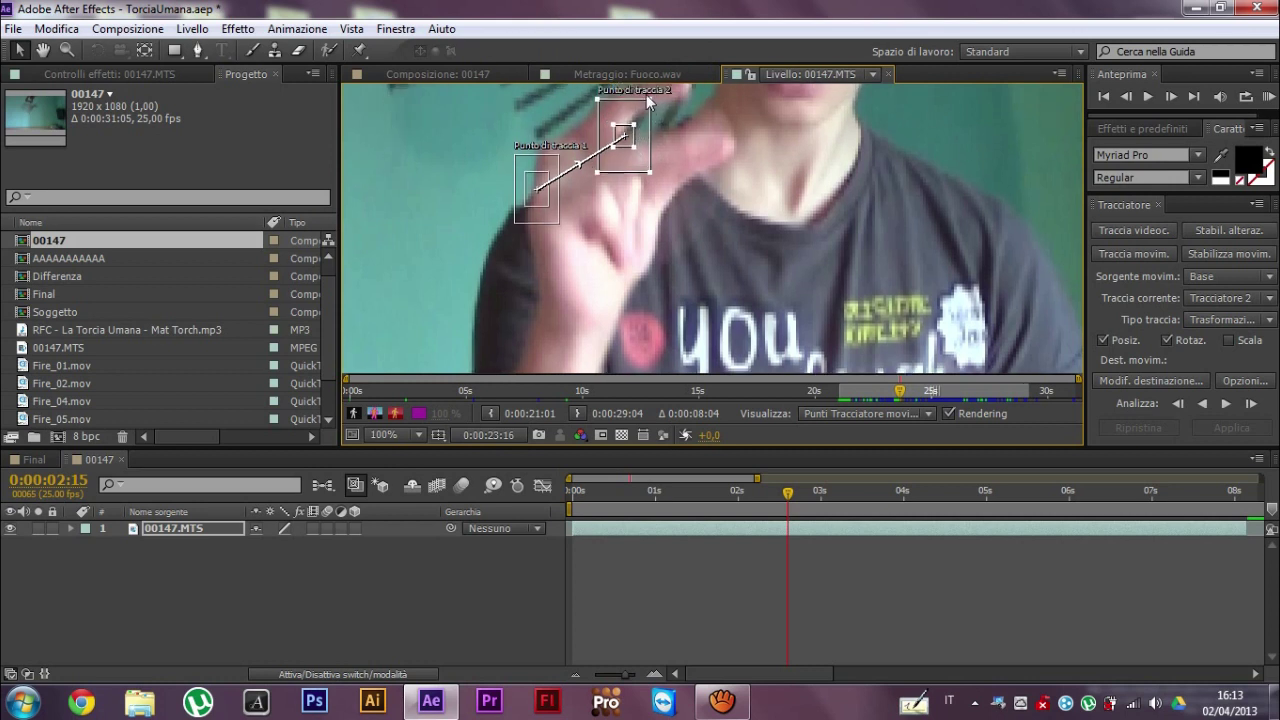
{"action": "left_click_drag", "start_coordinate": [645, 127], "coordinate": [645, 133]}
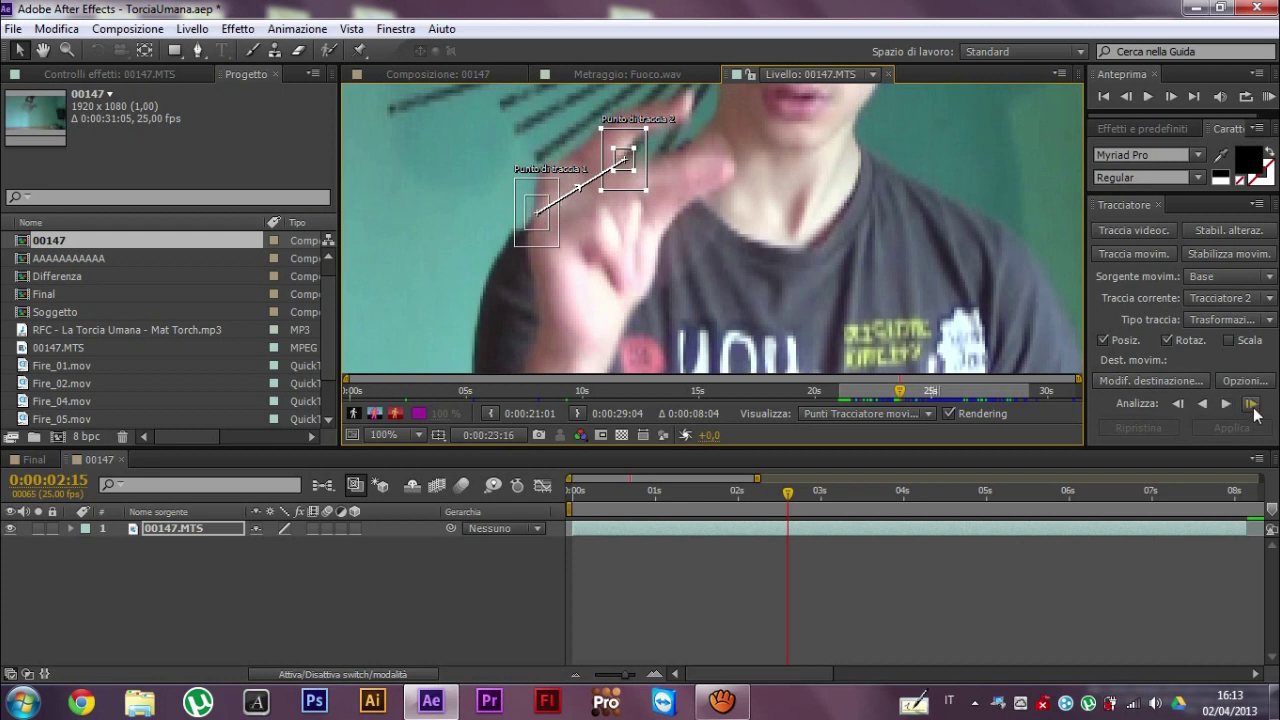
- Analyse one frame forward and reposition both track points onto the hand
{"action": "left_click", "coordinate": [1251, 404]}
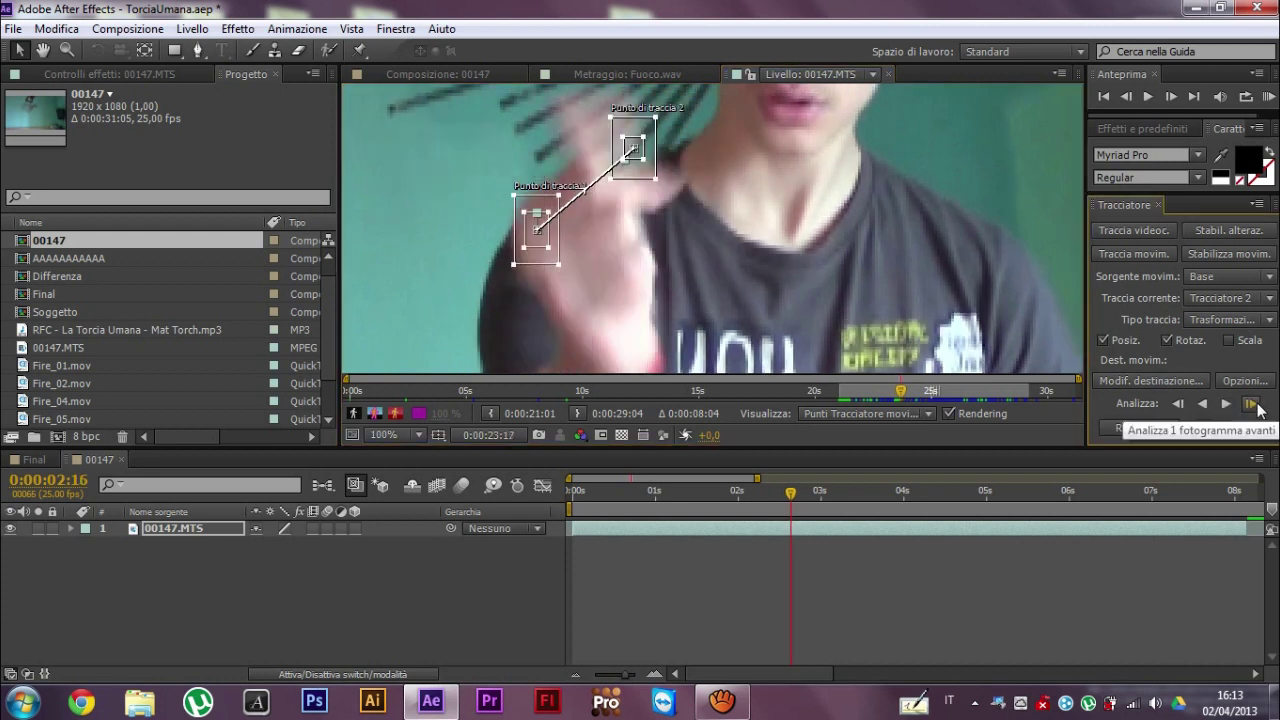
{"action": "mouse_move", "coordinate": [646, 170]}
{"action": "left_mouse_down"}
{"action": "mouse_move", "coordinate": [631, 198]}
{"action": "mouse_move", "coordinate": [620, 189]}
{"action": "left_mouse_up"}
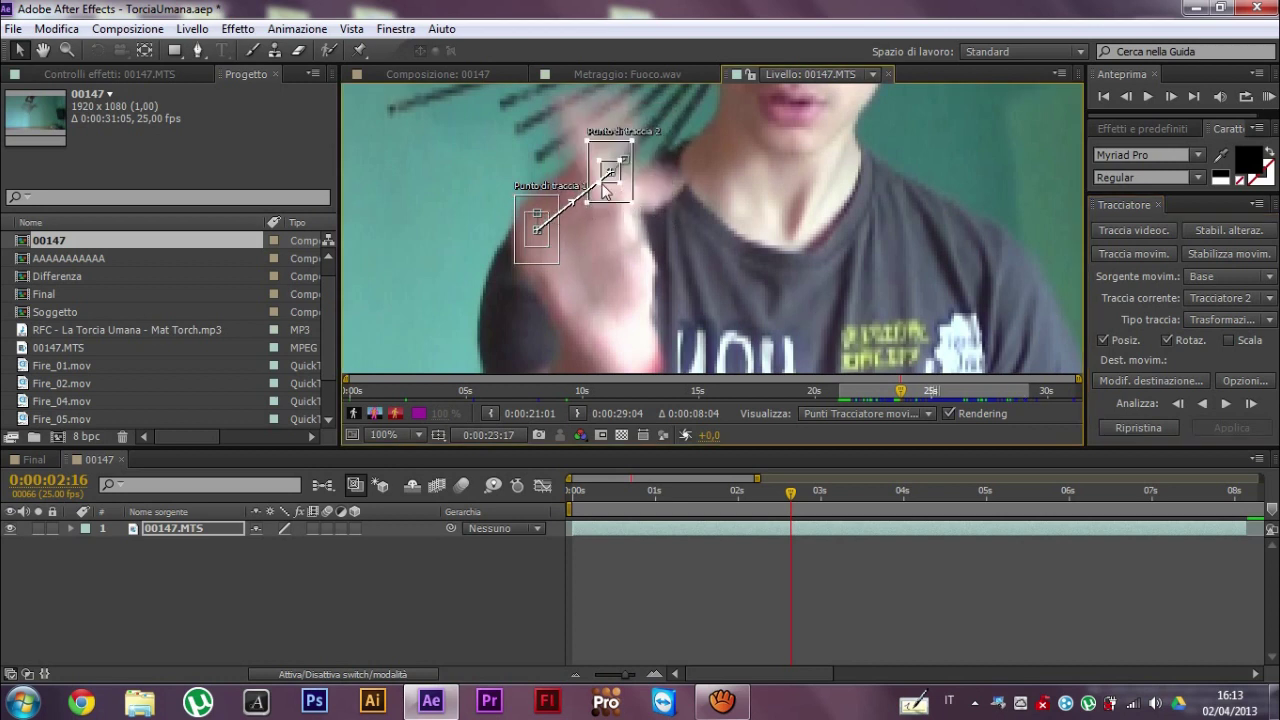
{"action": "left_click_drag", "start_coordinate": [622, 195], "coordinate": [623, 202]}
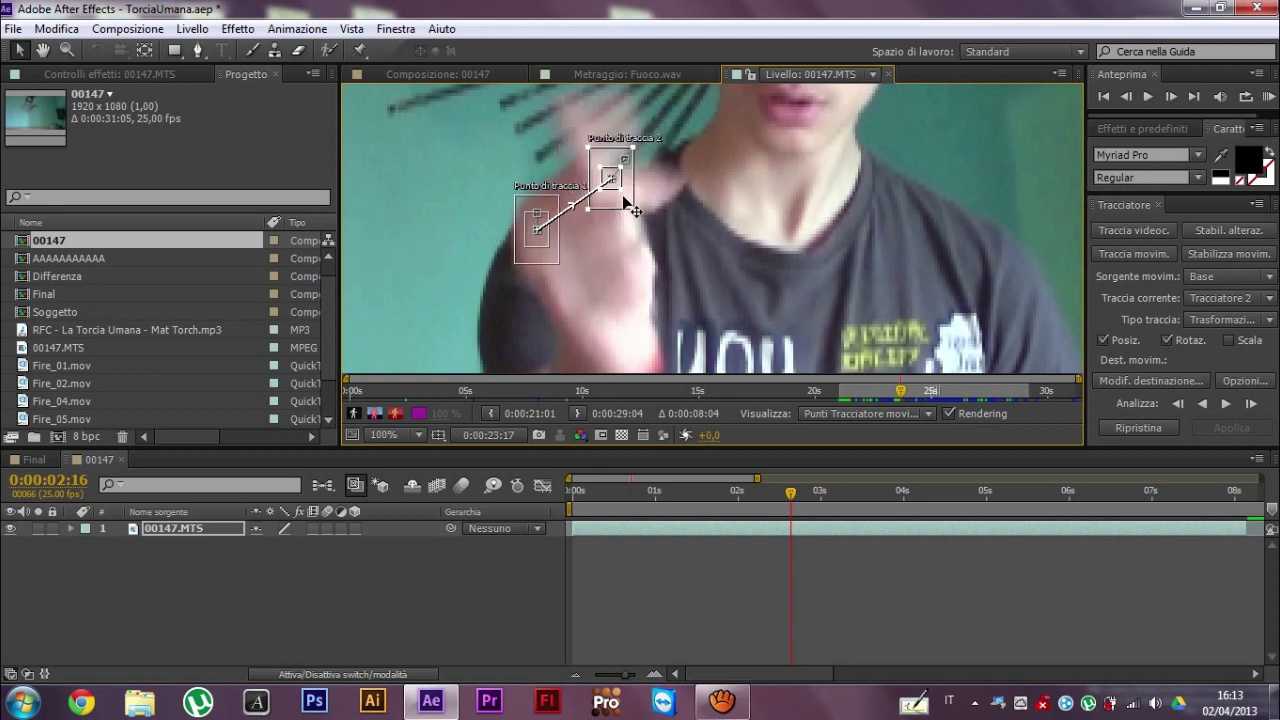
{"action": "left_click", "coordinate": [1256, 405]}
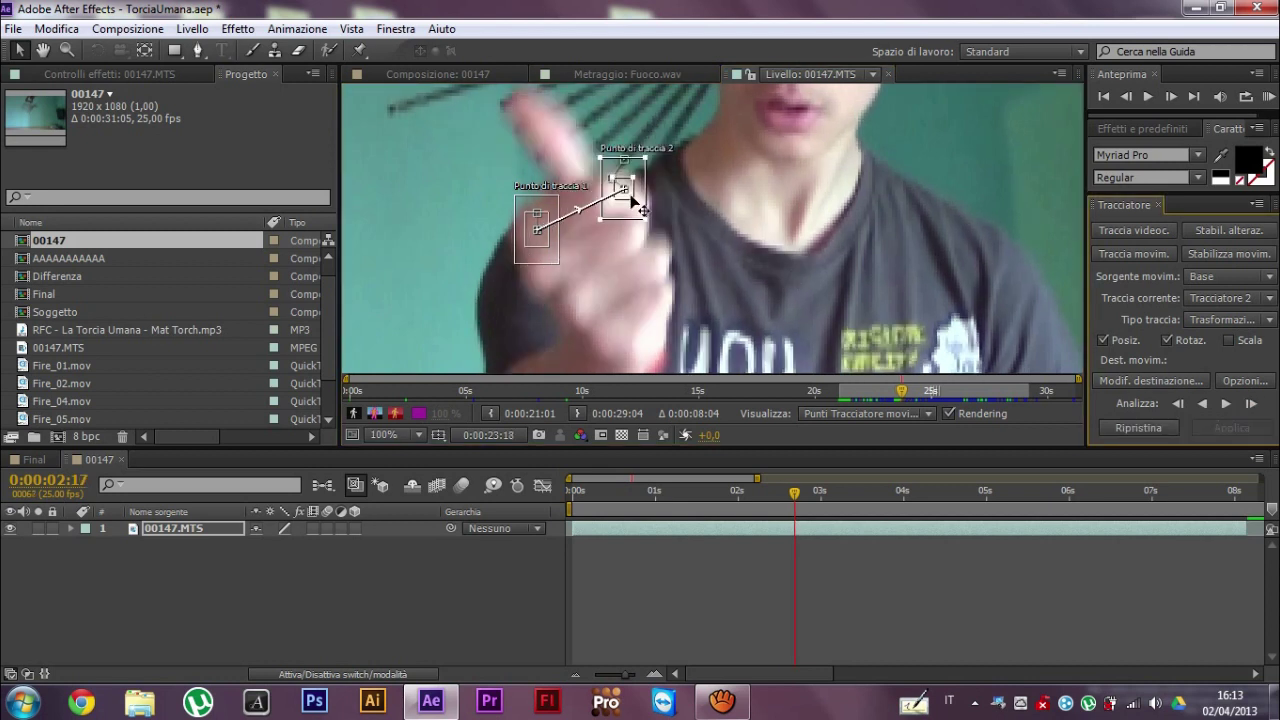
{"action": "left_click_drag", "start_coordinate": [634, 201], "coordinate": [662, 251]}
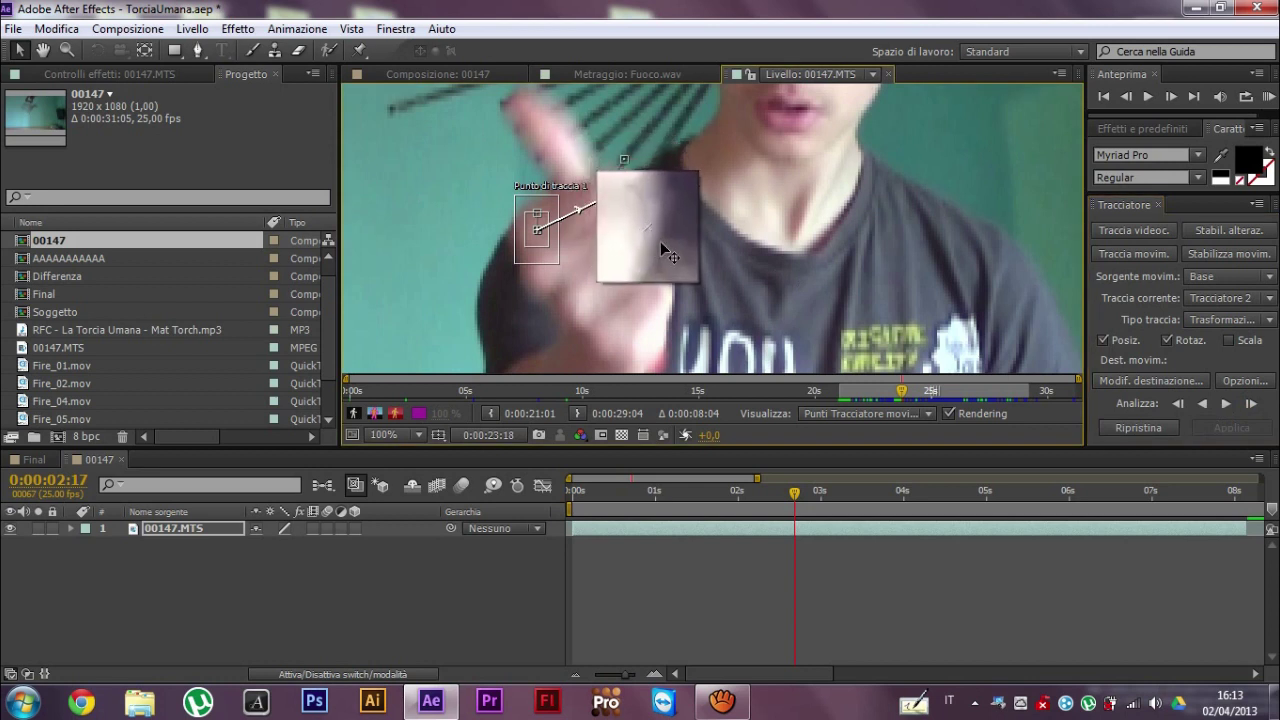
{"action": "left_click_drag", "start_coordinate": [660, 243], "coordinate": [659, 260]}
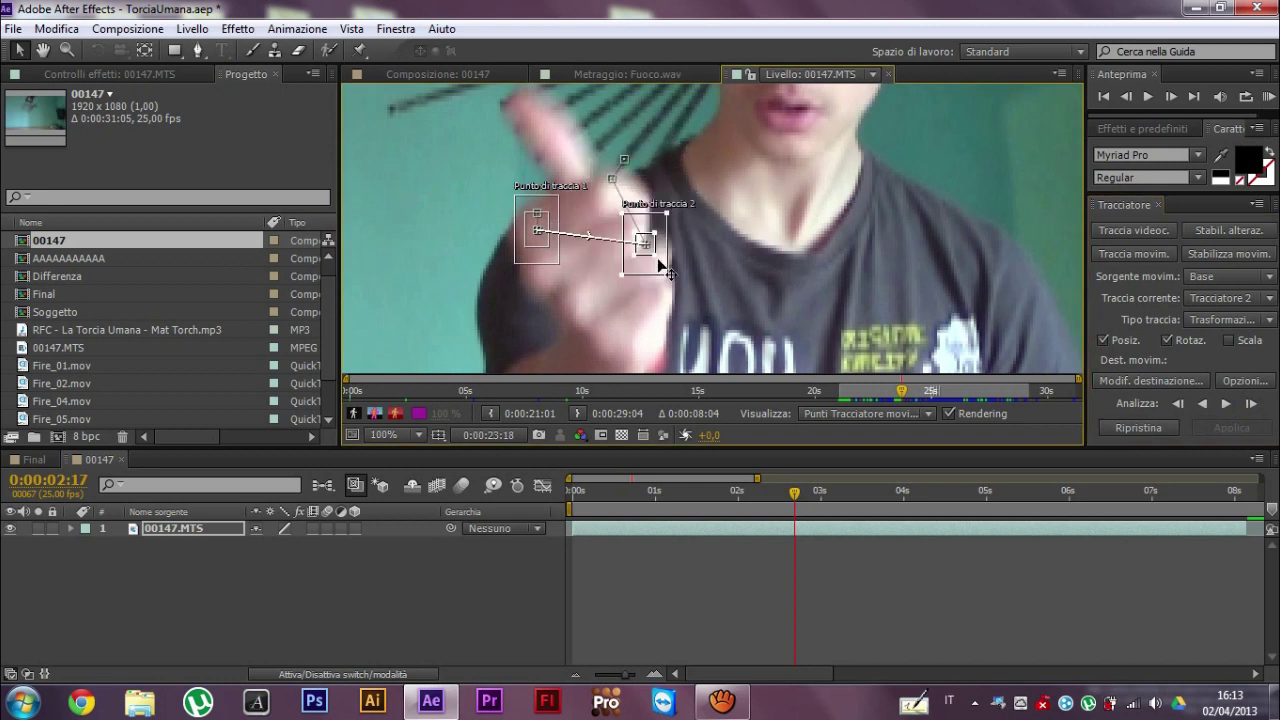
{"action": "left_click_drag", "start_coordinate": [535, 256], "coordinate": [547, 302]}
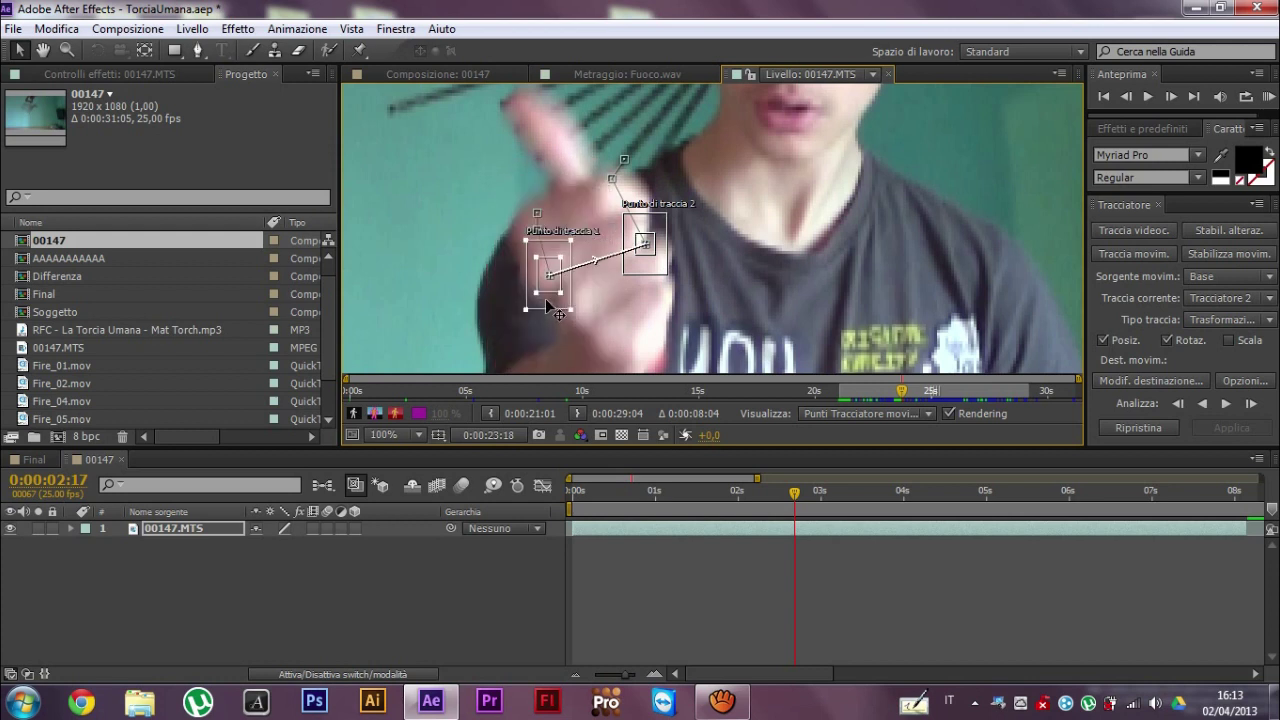
{"action": "left_click_drag", "start_coordinate": [548, 308], "coordinate": [550, 321]}
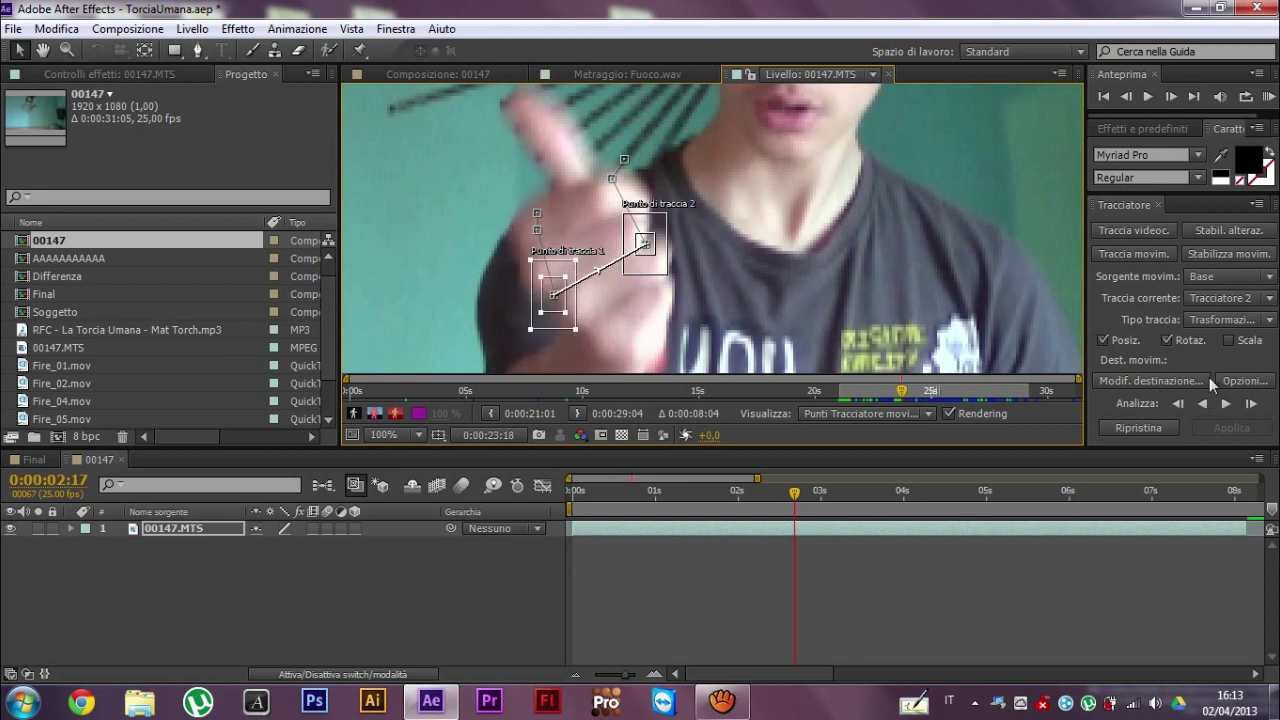
- Correct the track points frame by frame, then analyse forward through the clip to about 5 seconds
{"action": "left_click", "coordinate": [1251, 403]}
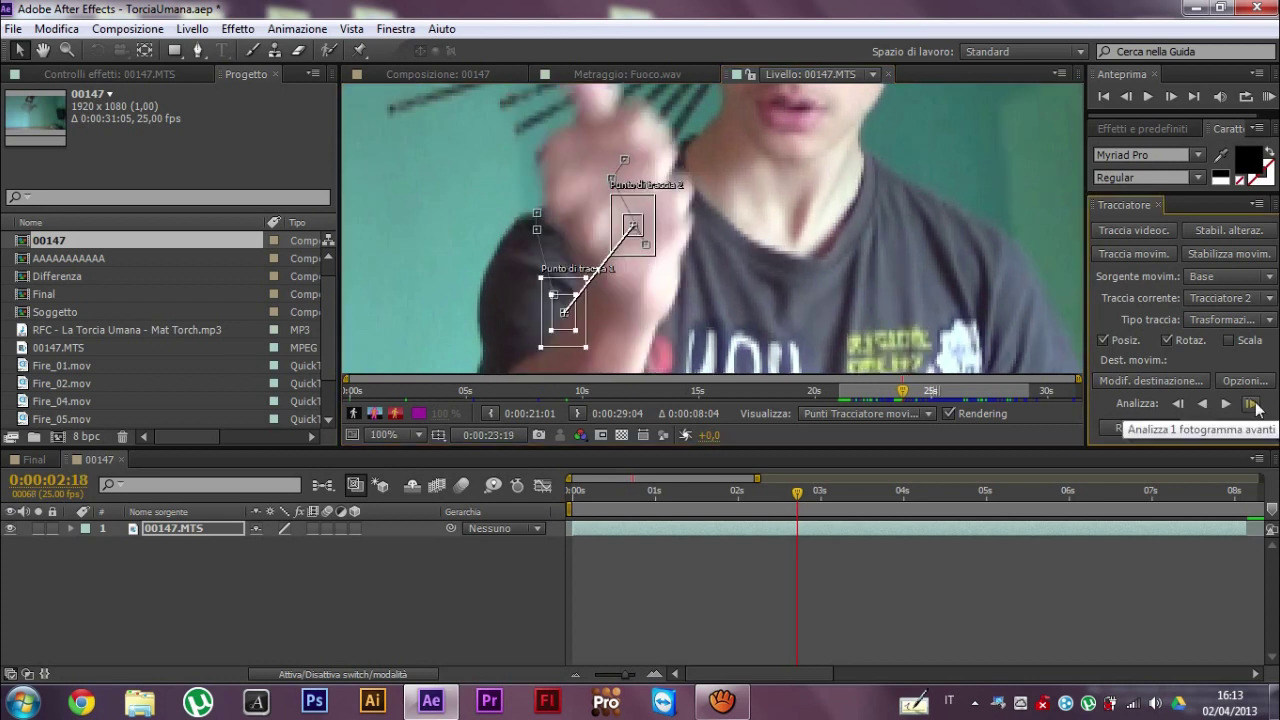
{"action": "left_click_drag", "start_coordinate": [640, 205], "coordinate": [684, 158]}
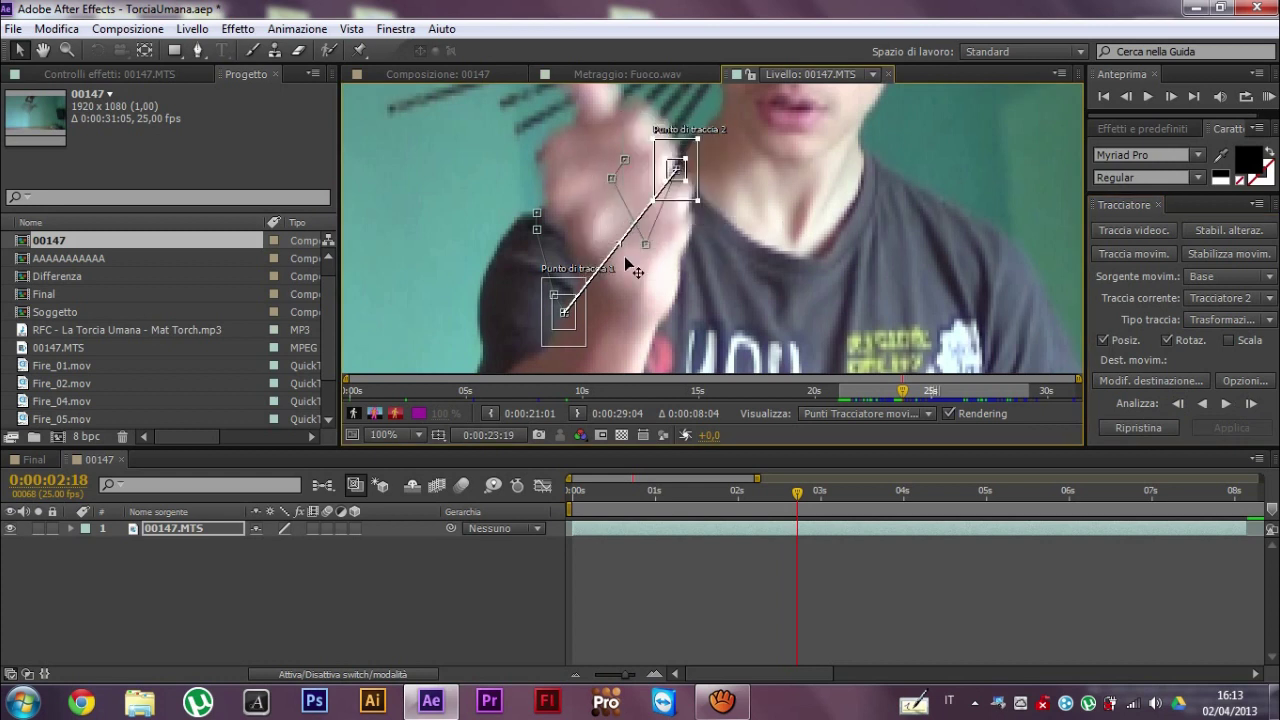
{"action": "left_click_drag", "start_coordinate": [578, 342], "coordinate": [601, 286]}
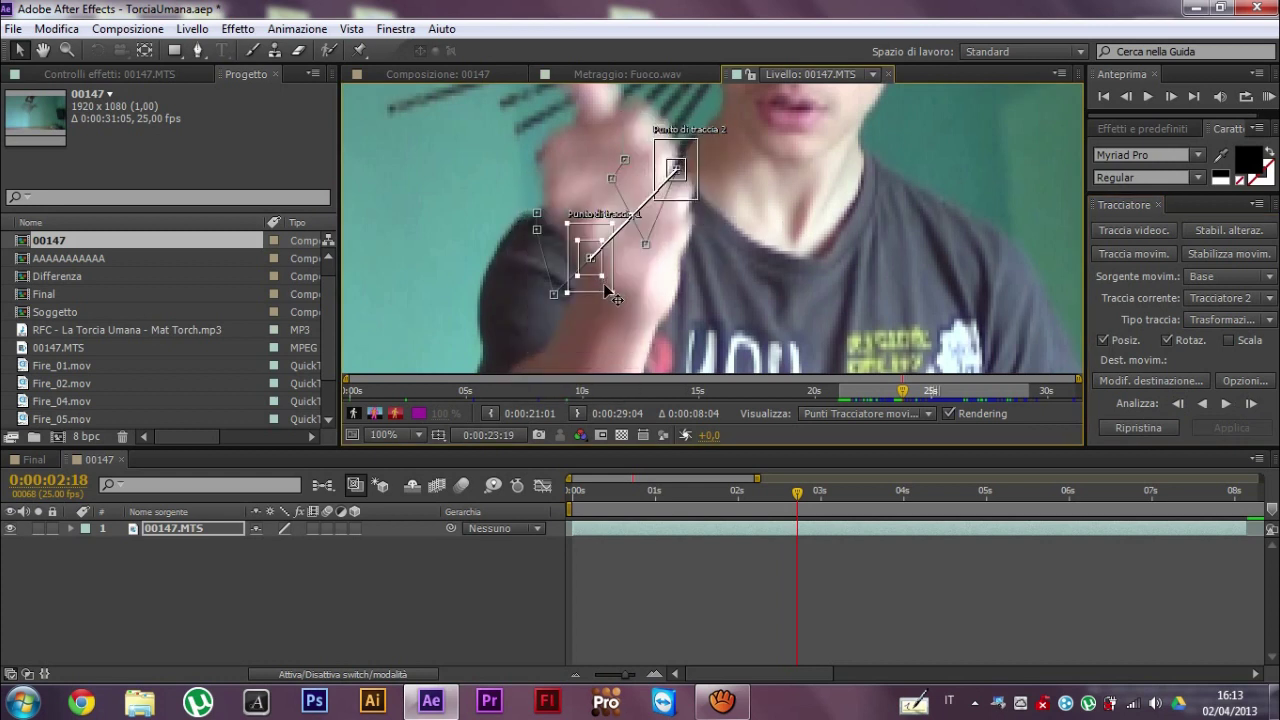
{"action": "left_click_drag", "start_coordinate": [606, 287], "coordinate": [606, 266]}
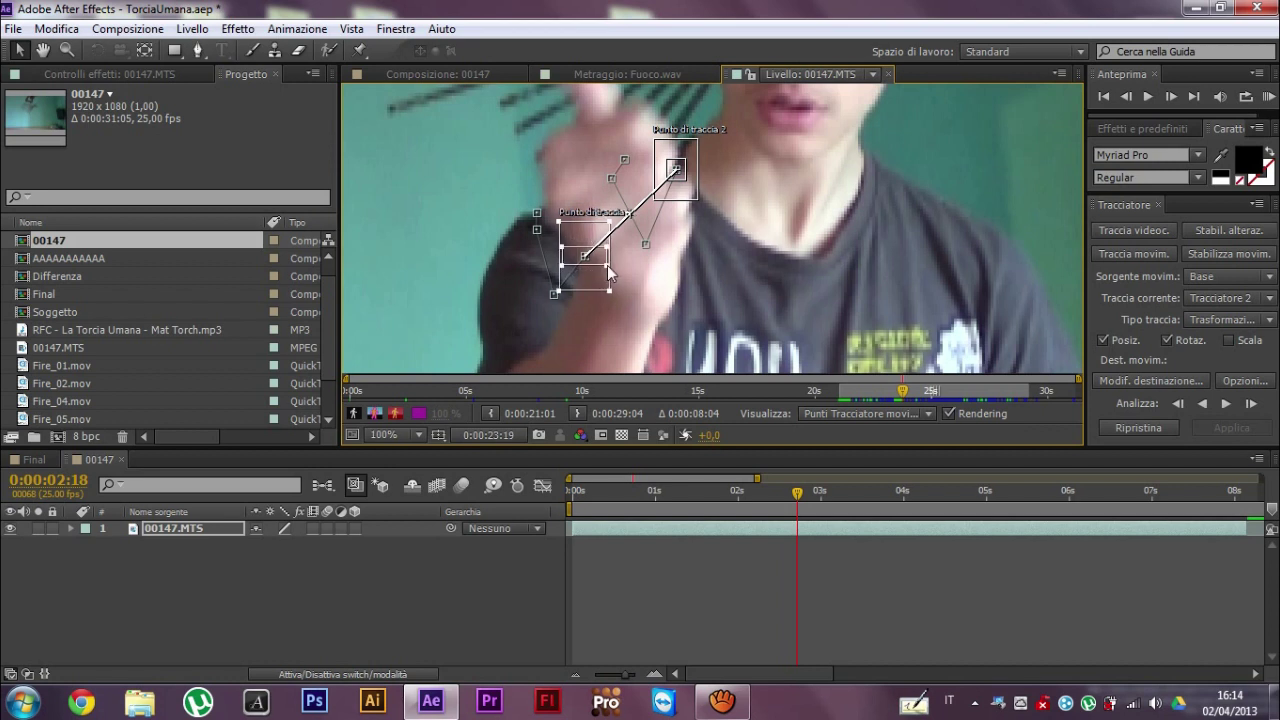
{"action": "left_click", "coordinate": [1257, 405]}
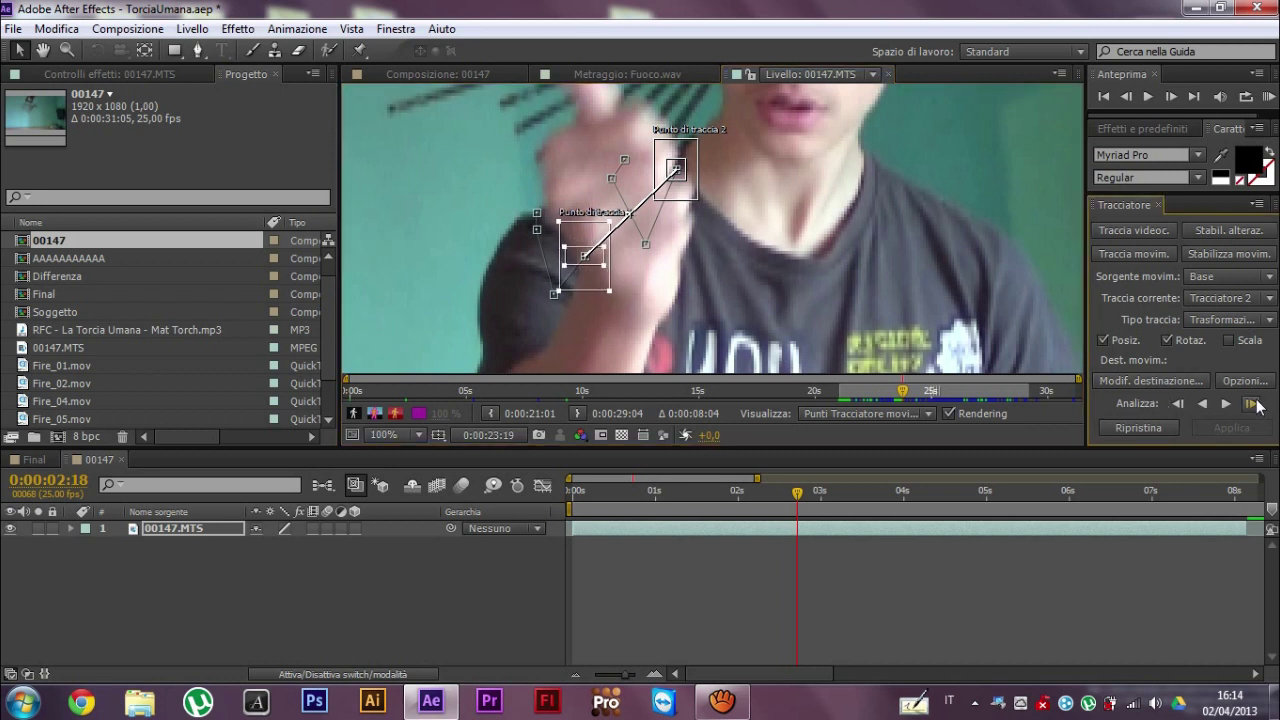
{"action": "left_click_drag", "start_coordinate": [737, 195], "coordinate": [703, 230]}
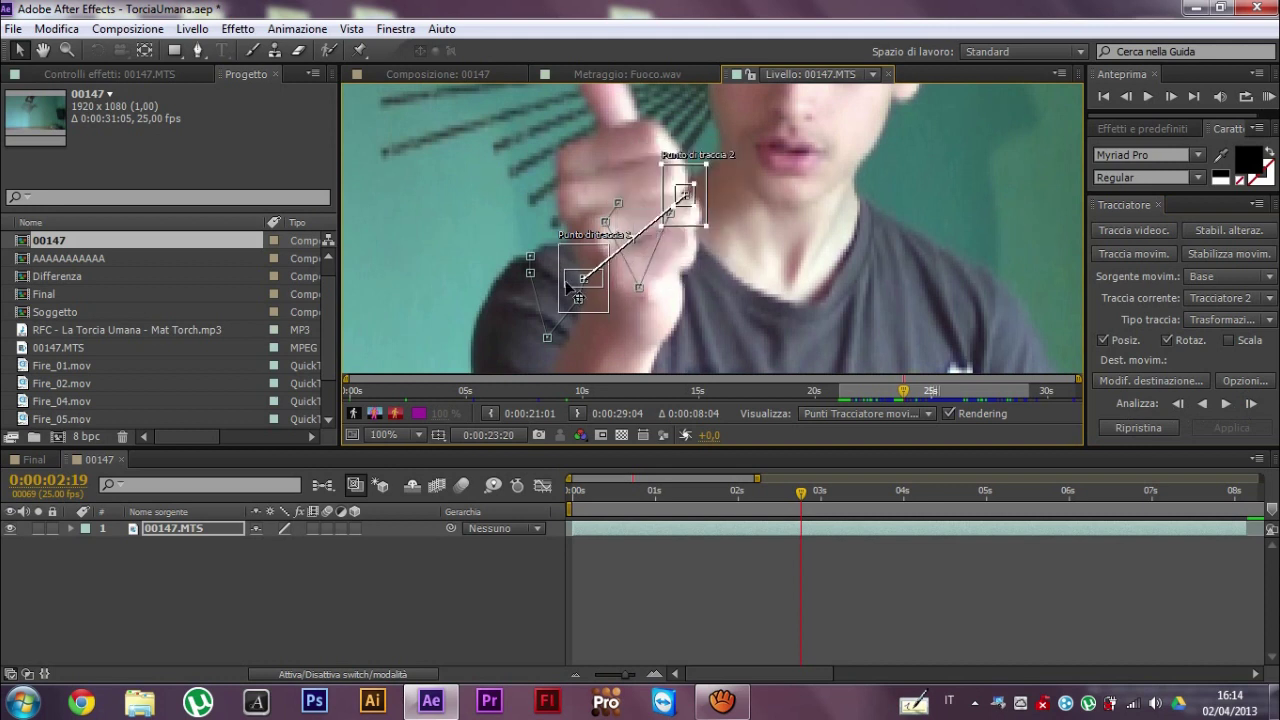
{"action": "left_click_drag", "start_coordinate": [597, 310], "coordinate": [588, 250]}
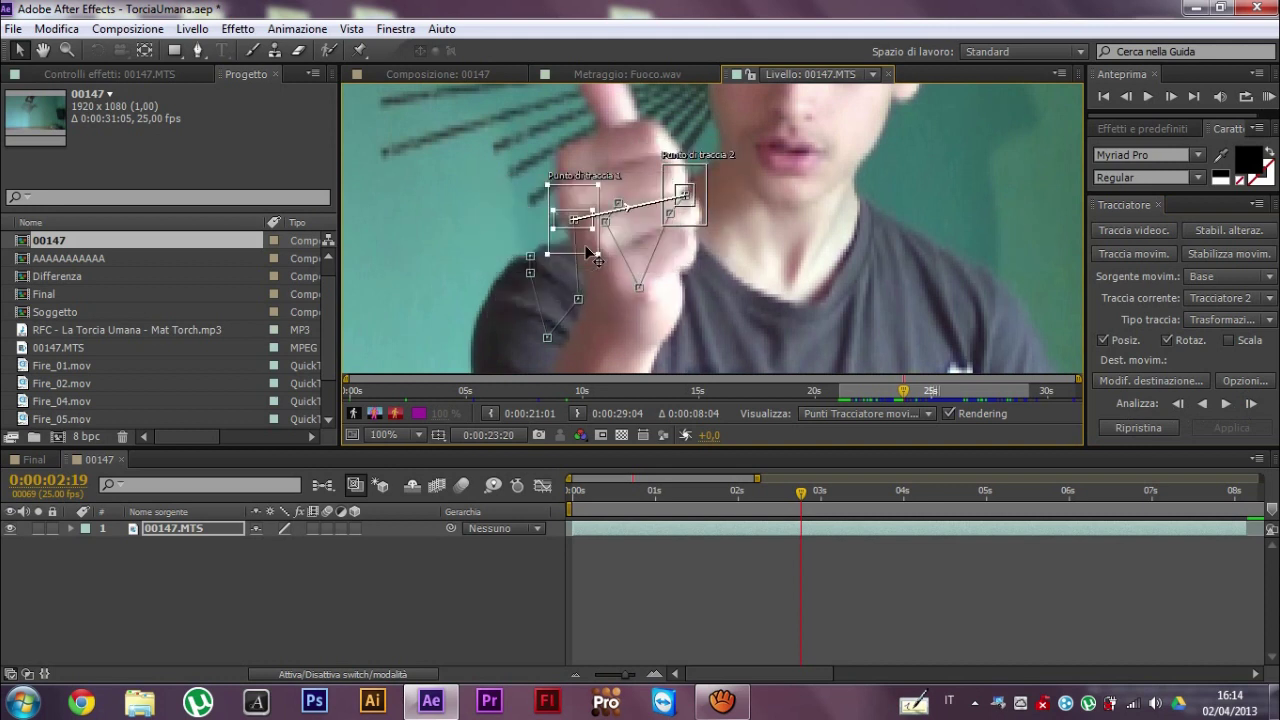
{"action": "left_click", "coordinate": [1250, 404]}
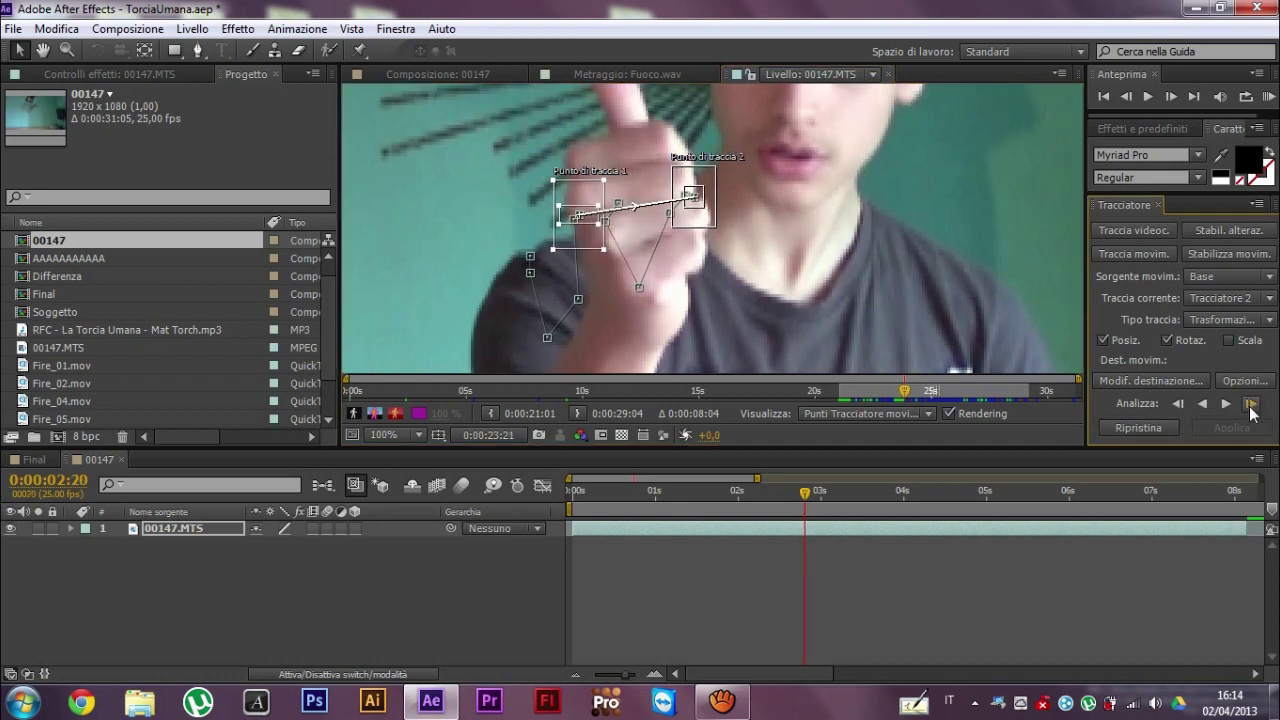
{"action": "left_click", "coordinate": [1250, 404]}
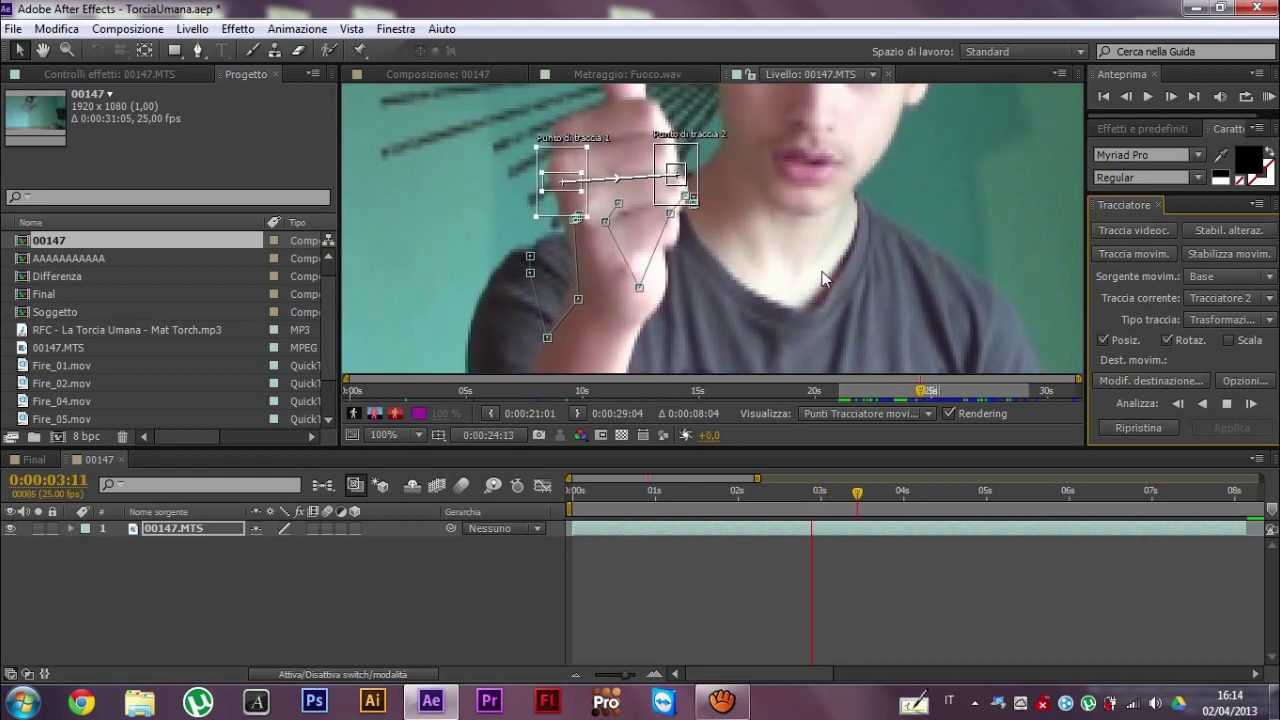
{"action": "left_click", "coordinate": [963, 397]}
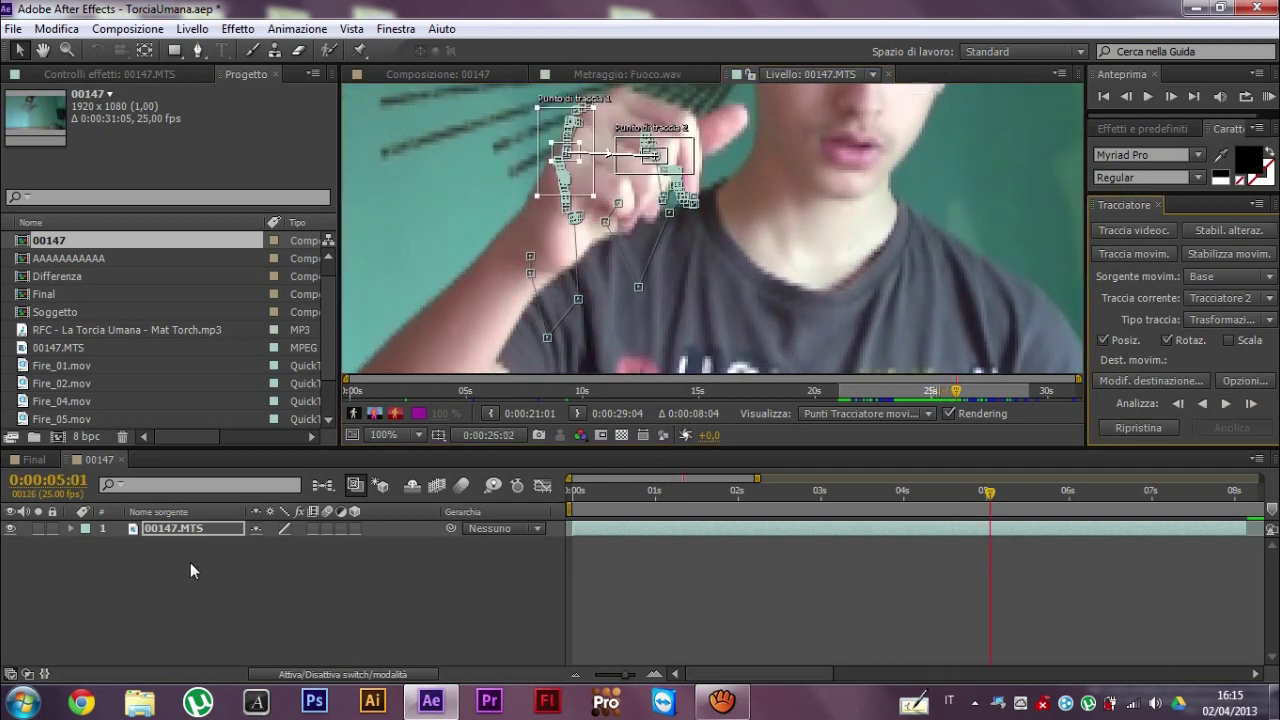
- Add a new null object layer, NULL 3, to the composition
{"action": "right_click", "coordinate": [176, 570]}
{"action": "mouse_move", "coordinate": [277, 372]}
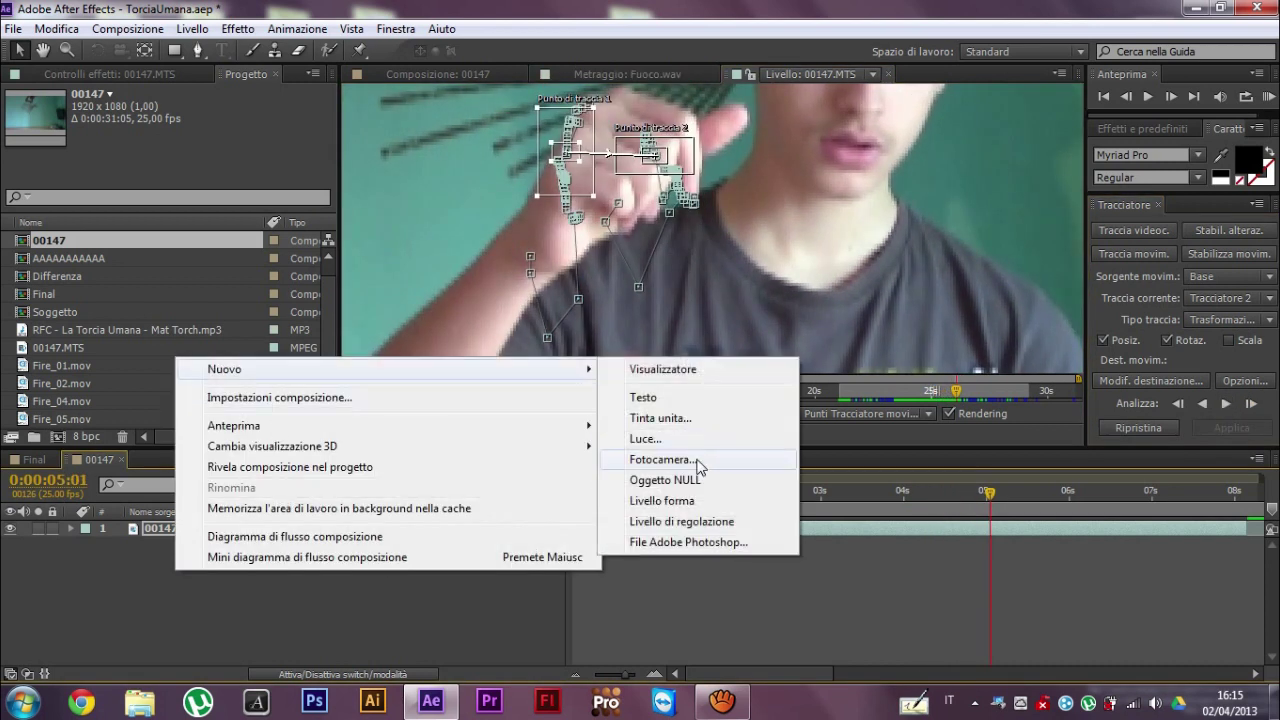
{"action": "left_click", "coordinate": [706, 480]}
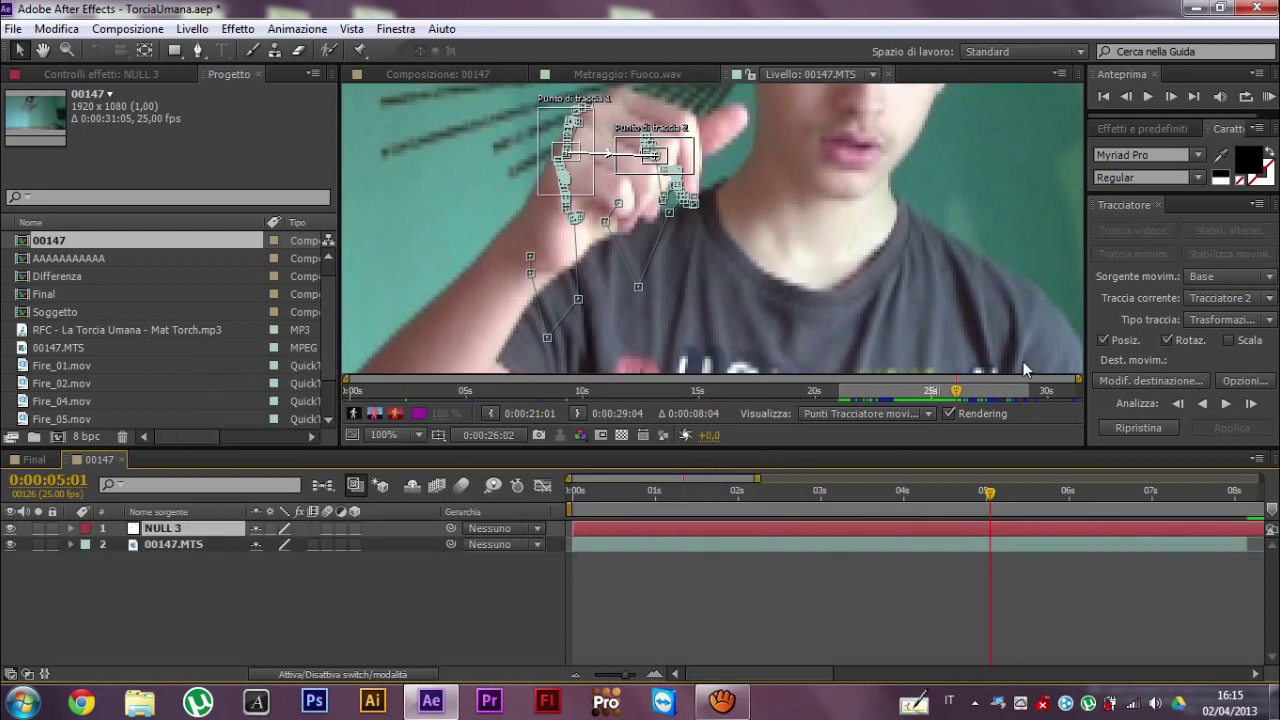
- Apply the tracked X and Y motion to NULL 3 and review the result
{"action": "left_click", "coordinate": [1138, 381]}
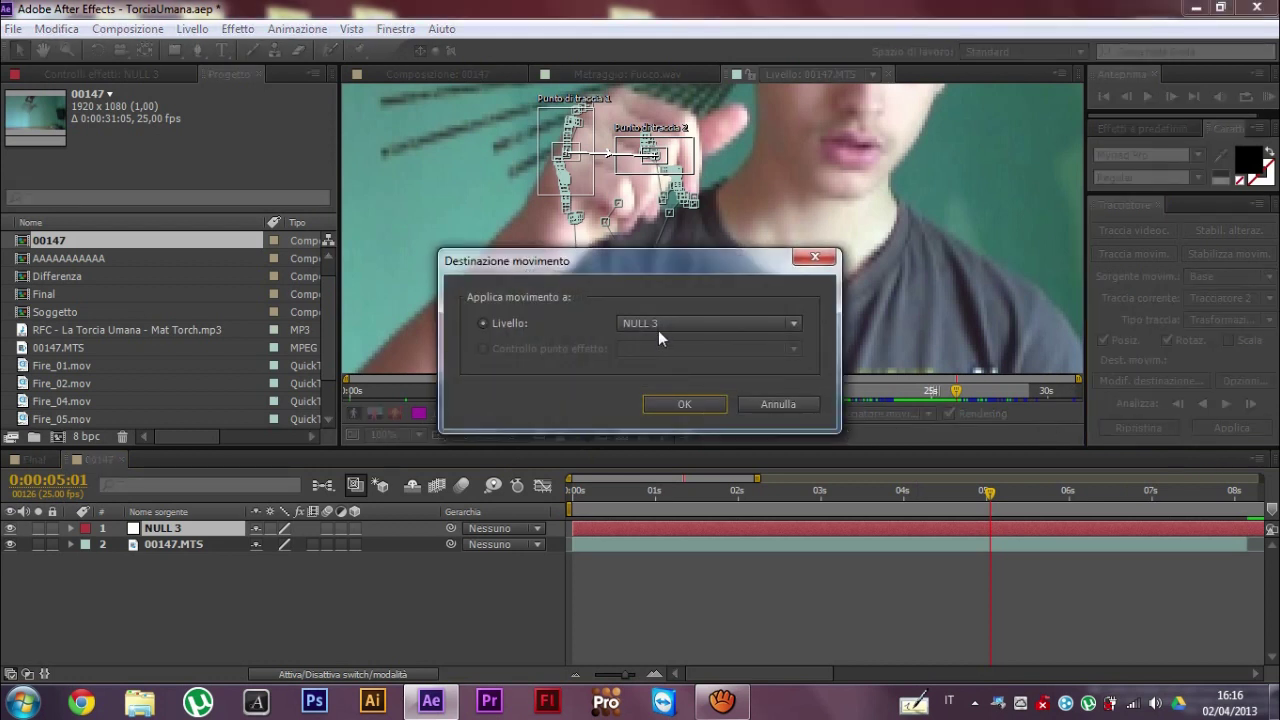
{"action": "left_click", "coordinate": [670, 408]}
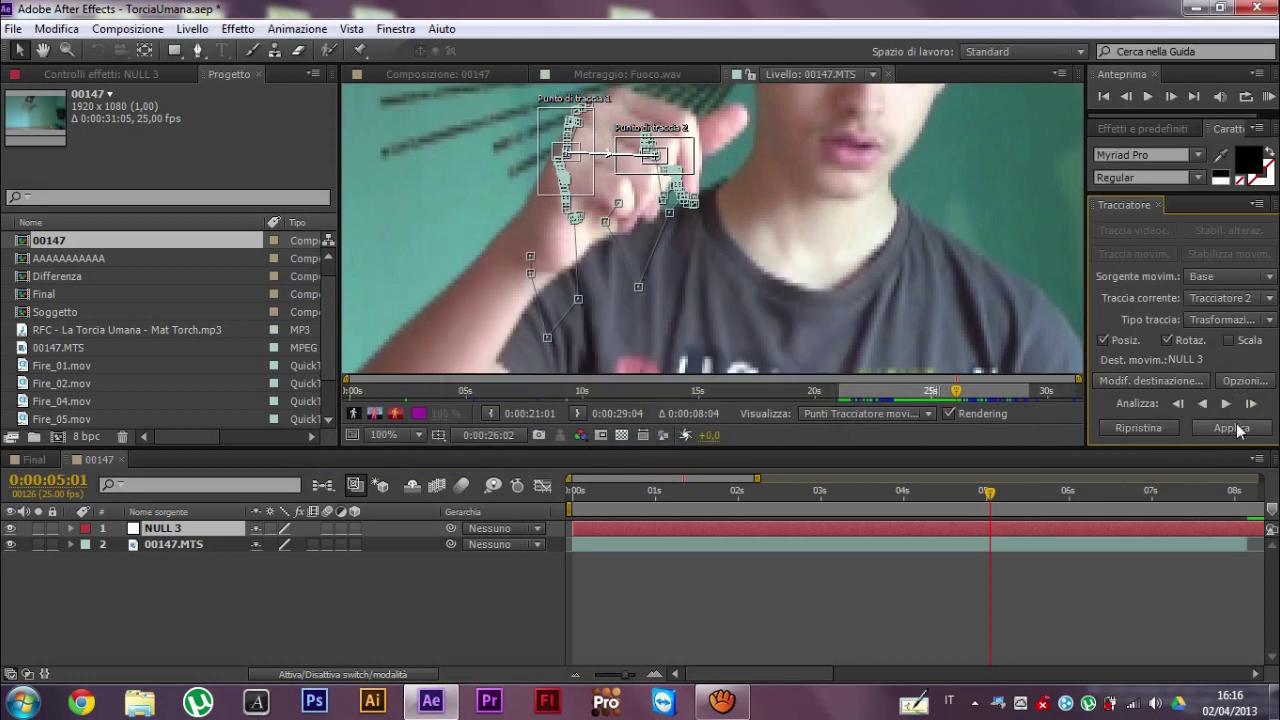
{"action": "left_click", "coordinate": [1240, 425]}
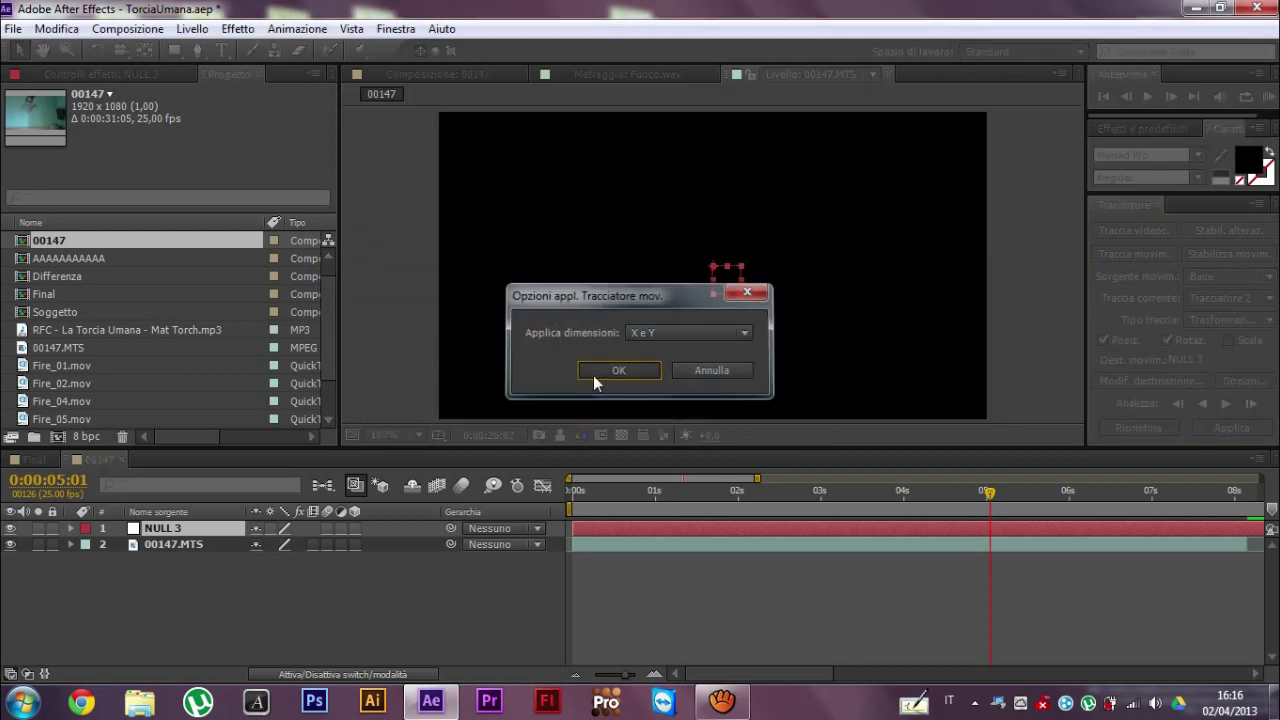
{"action": "left_click", "coordinate": [594, 376]}
{"action": "mouse_move", "coordinate": [994, 492]}
{"action": "left_mouse_down"}
{"action": "mouse_move", "coordinate": [755, 497]}
{"action": "mouse_move", "coordinate": [962, 493]}
{"action": "mouse_move", "coordinate": [923, 497]}
{"action": "left_mouse_up"}
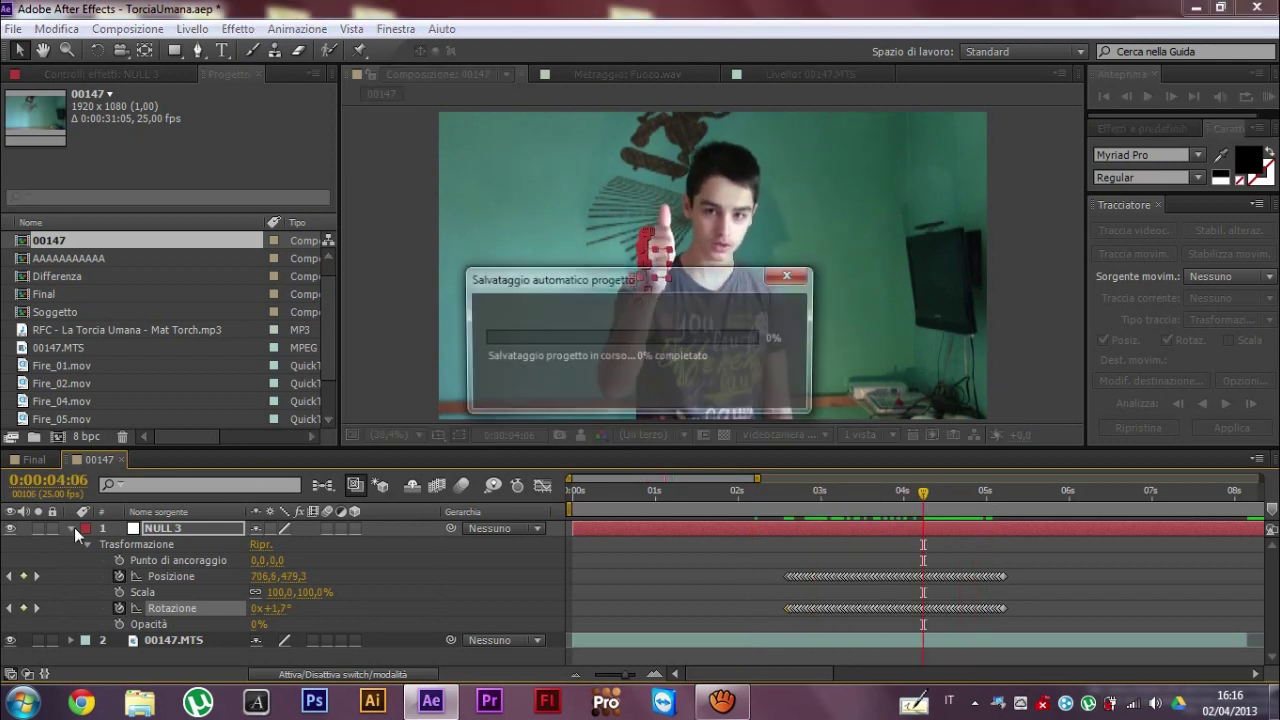
{"action": "left_click", "coordinate": [69, 528]}
{"action": "left_click", "coordinate": [326, 544]}
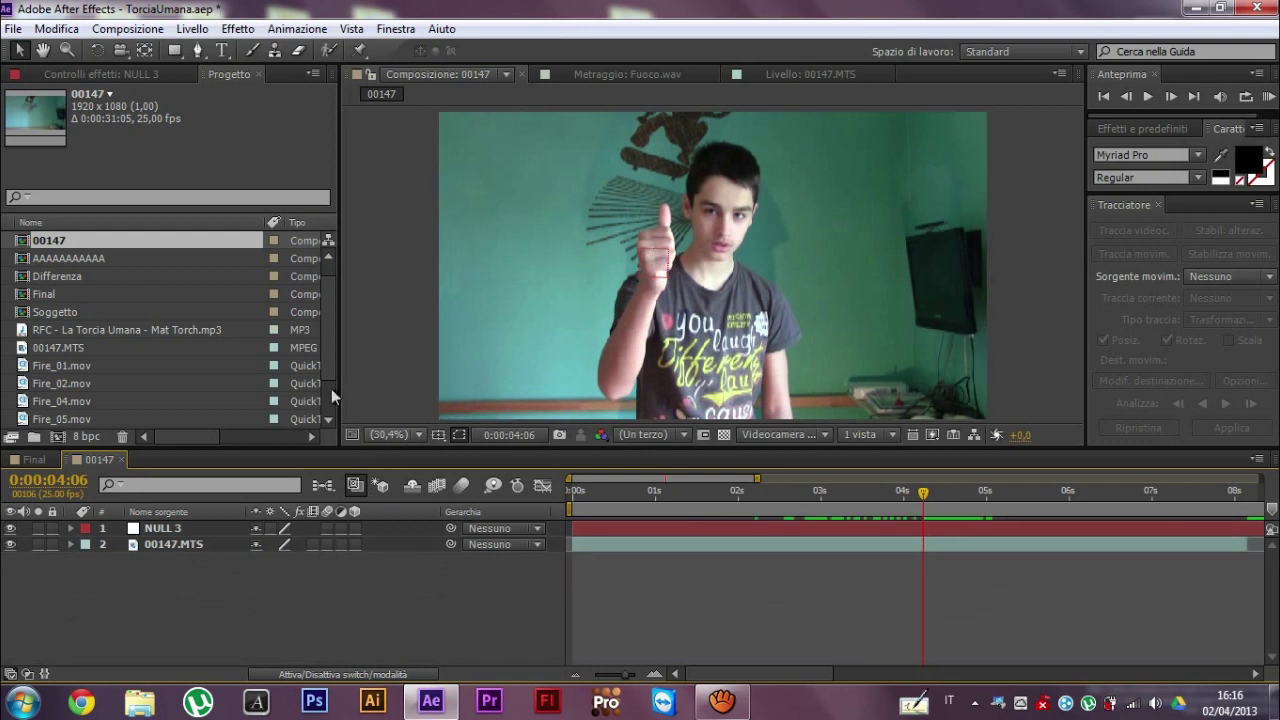
{"action": "scroll", "coordinate": [113, 377], "scroll_direction": "down", "scroll_amount": 1}
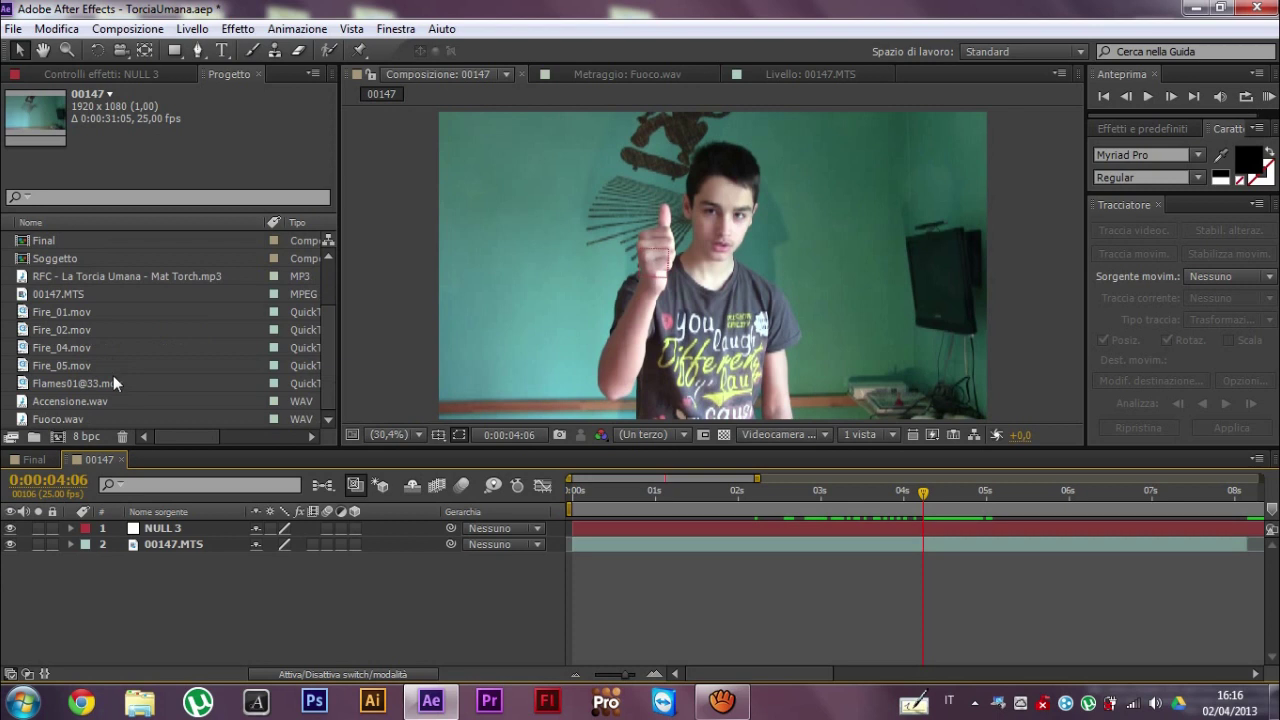
{"action": "left_click_drag", "start_coordinate": [68, 383], "coordinate": [180, 528]}
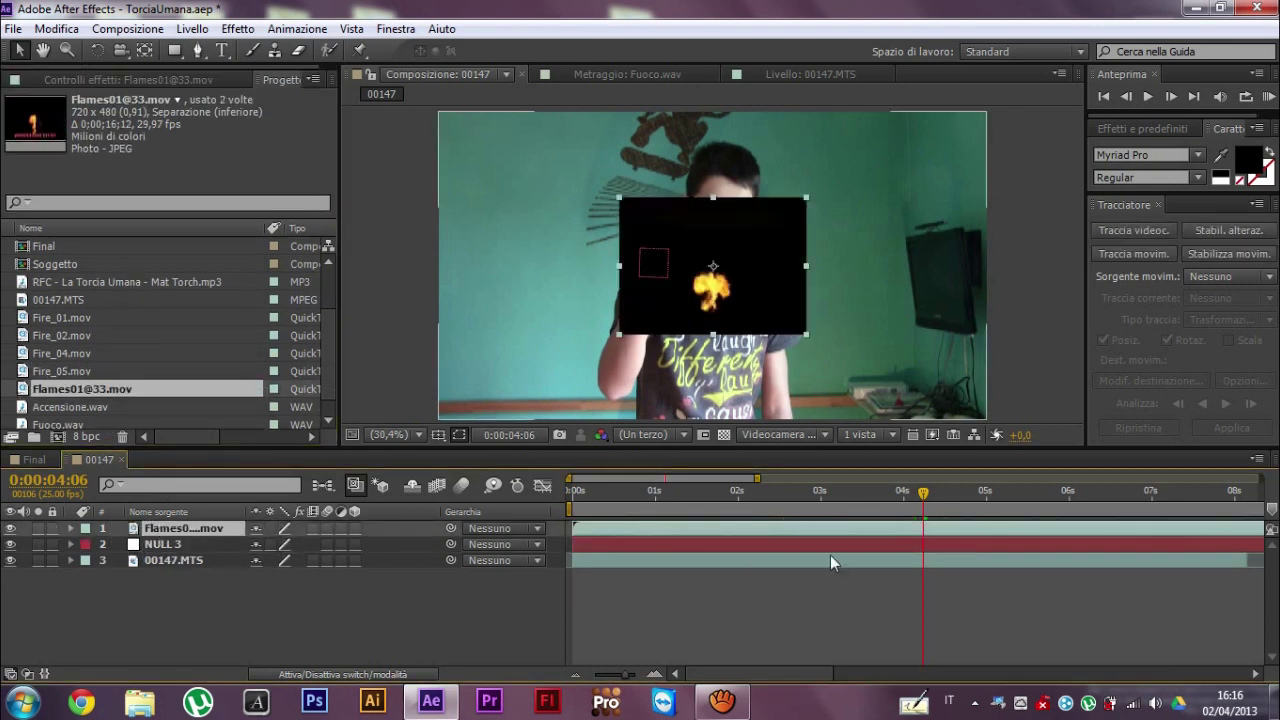
{"action": "mouse_move", "coordinate": [594, 530]}
{"action": "left_mouse_down"}
{"action": "mouse_move", "coordinate": [879, 546]}
{"action": "mouse_move", "coordinate": [929, 527]}
{"action": "mouse_move", "coordinate": [915, 530]}
{"action": "left_mouse_up"}
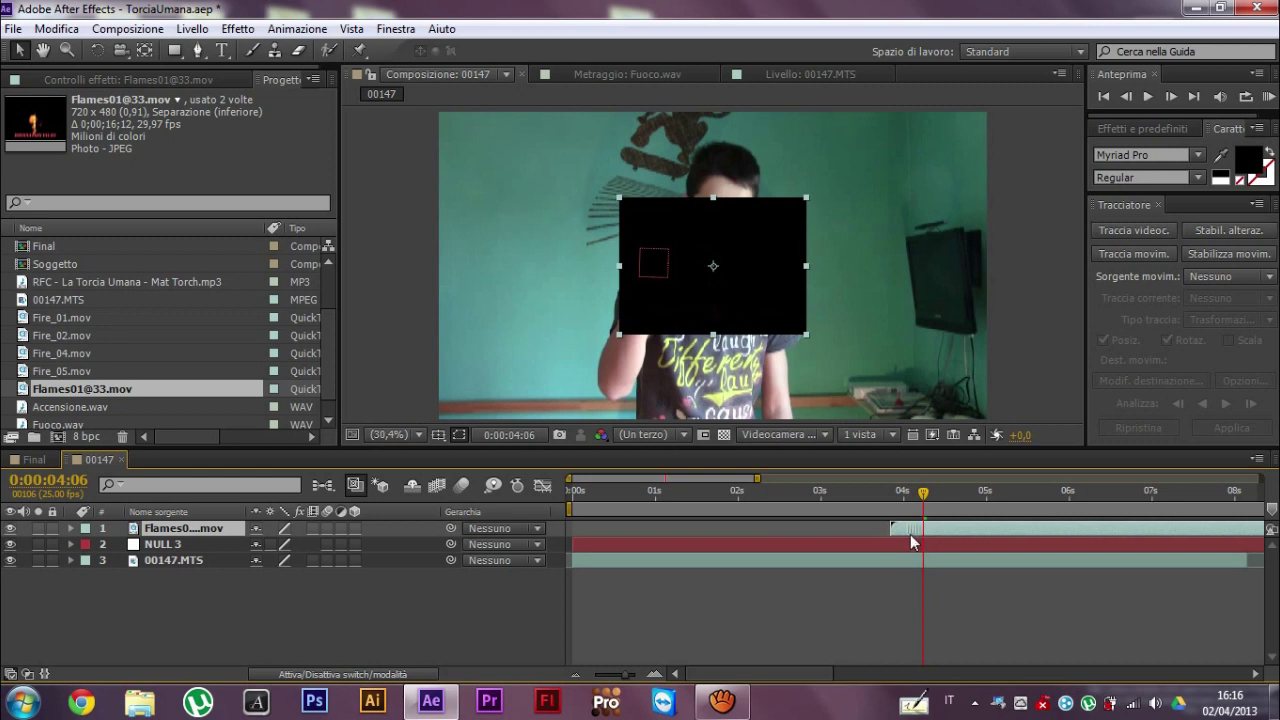
{"action": "left_click_drag", "start_coordinate": [892, 528], "coordinate": [915, 538]}
- Set the flame layer's blending mode to Add
{"action": "right_click", "coordinate": [228, 528]}
{"action": "mouse_move", "coordinate": [300, 271]}
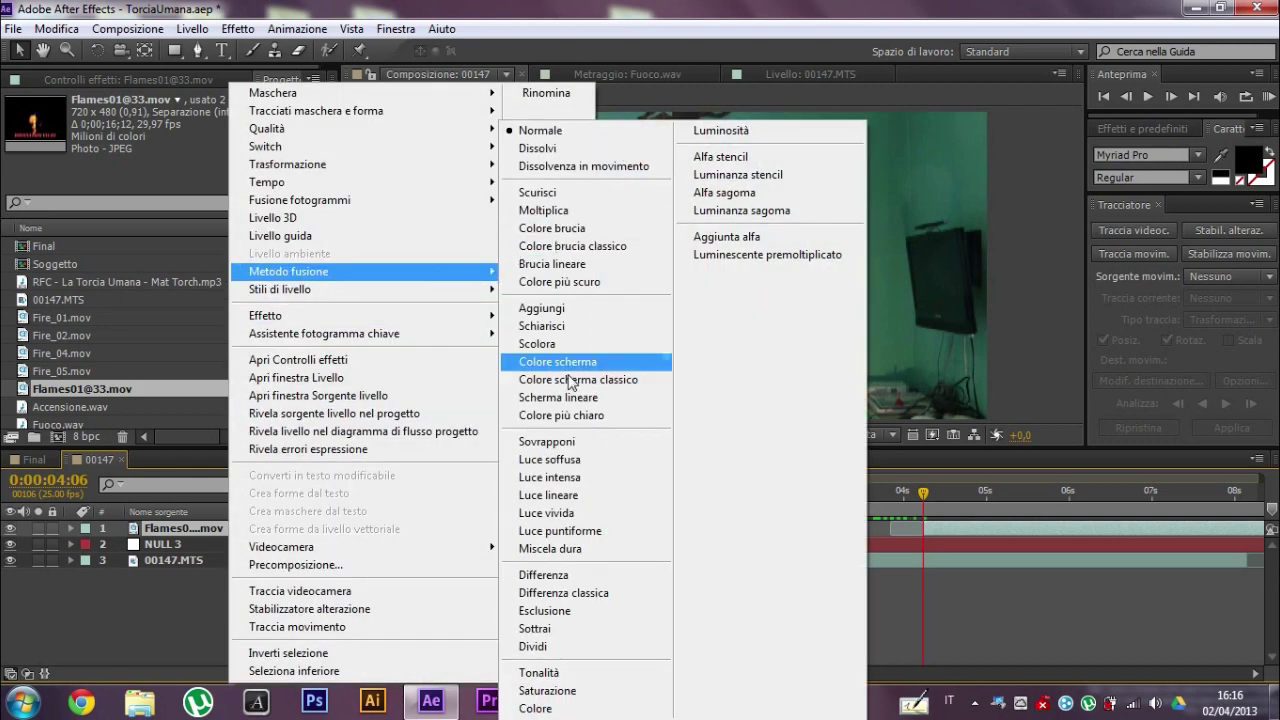
{"action": "left_click", "coordinate": [555, 308]}
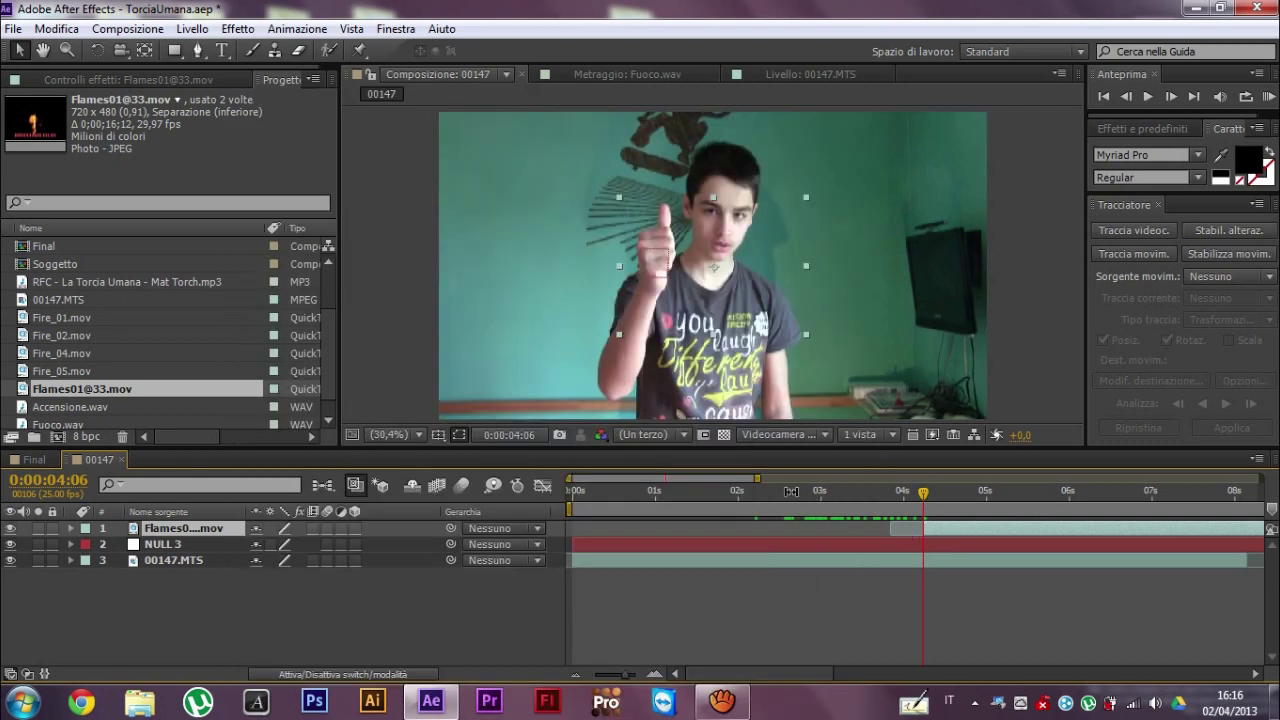
- Start the flame at about 0:00:02:17 and move it up and left in the frame
{"action": "left_click_drag", "start_coordinate": [791, 491], "coordinate": [798, 482]}
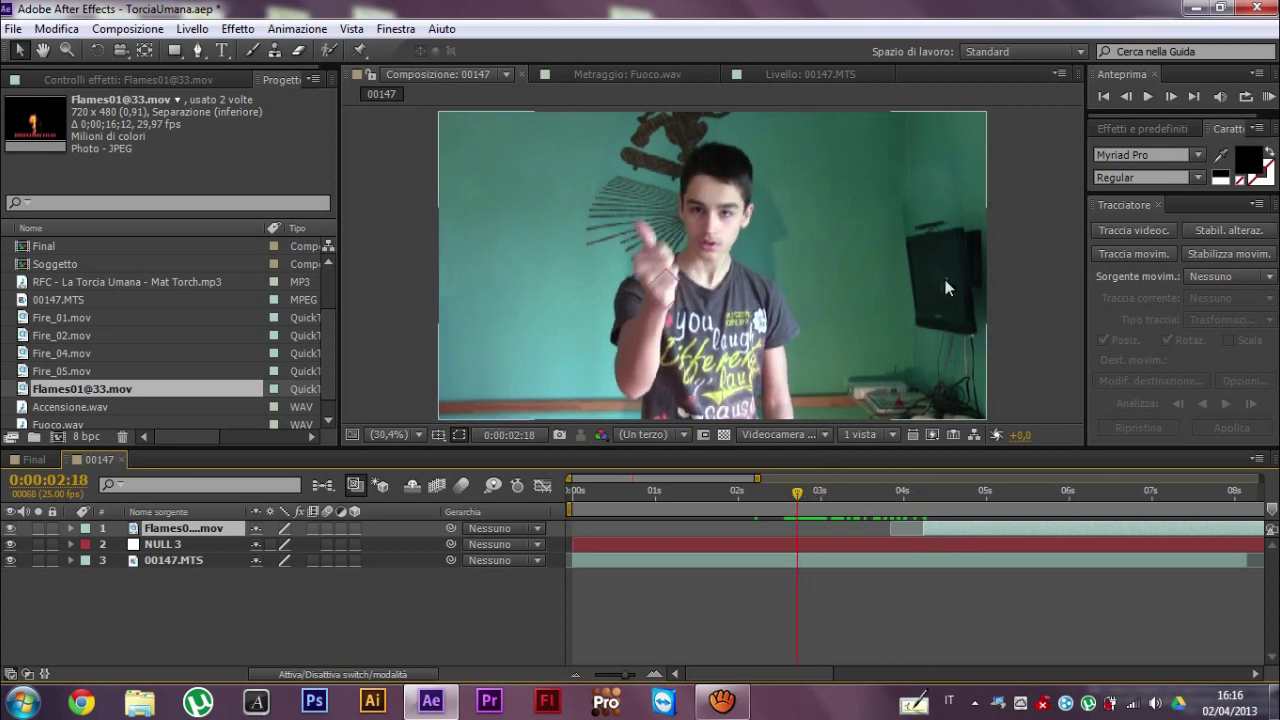
{"action": "left_click", "coordinate": [1124, 99]}
{"action": "left_click", "coordinate": [1124, 99]}
{"action": "left_click", "coordinate": [1124, 99]}
{"action": "left_click", "coordinate": [1124, 99]}
{"action": "left_click", "coordinate": [1124, 99]}
{"action": "left_click", "coordinate": [1179, 98]}
{"action": "left_click", "coordinate": [1178, 98]}
{"action": "left_click", "coordinate": [1178, 98]}
{"action": "left_click", "coordinate": [1177, 97]}
{"action": "left_click", "coordinate": [1176, 96]}
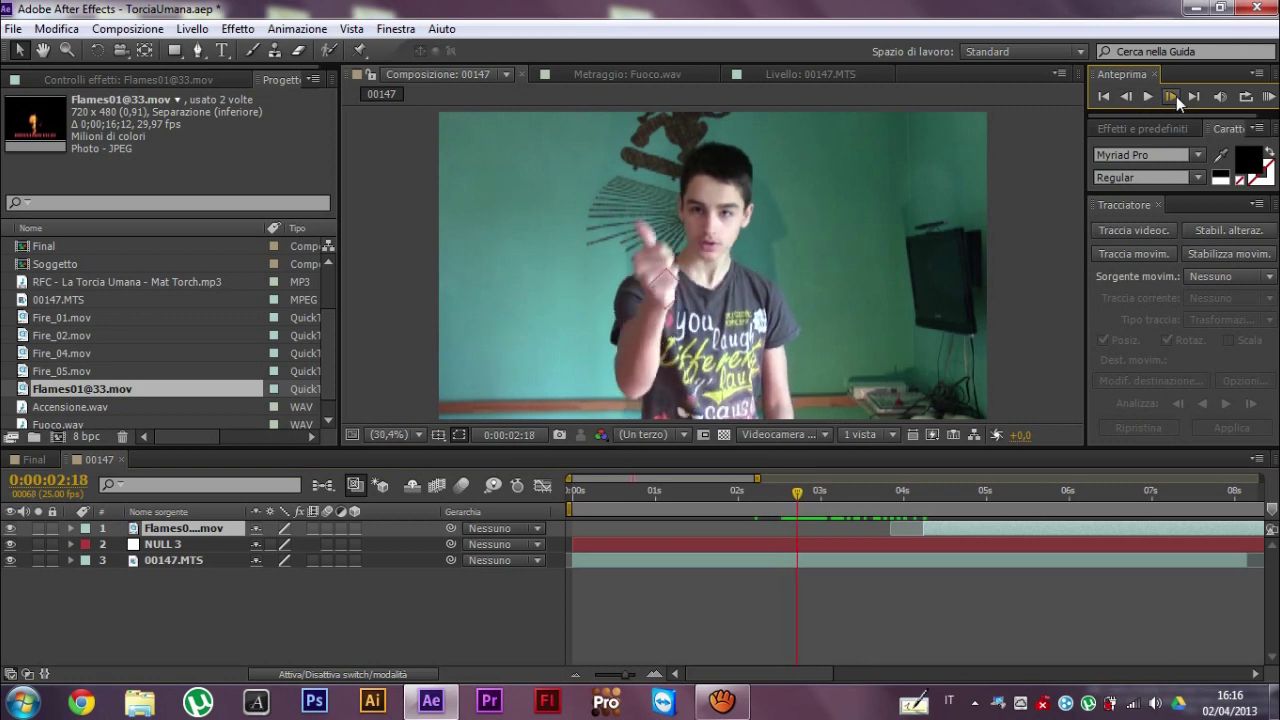
{"action": "left_click", "coordinate": [1128, 93]}
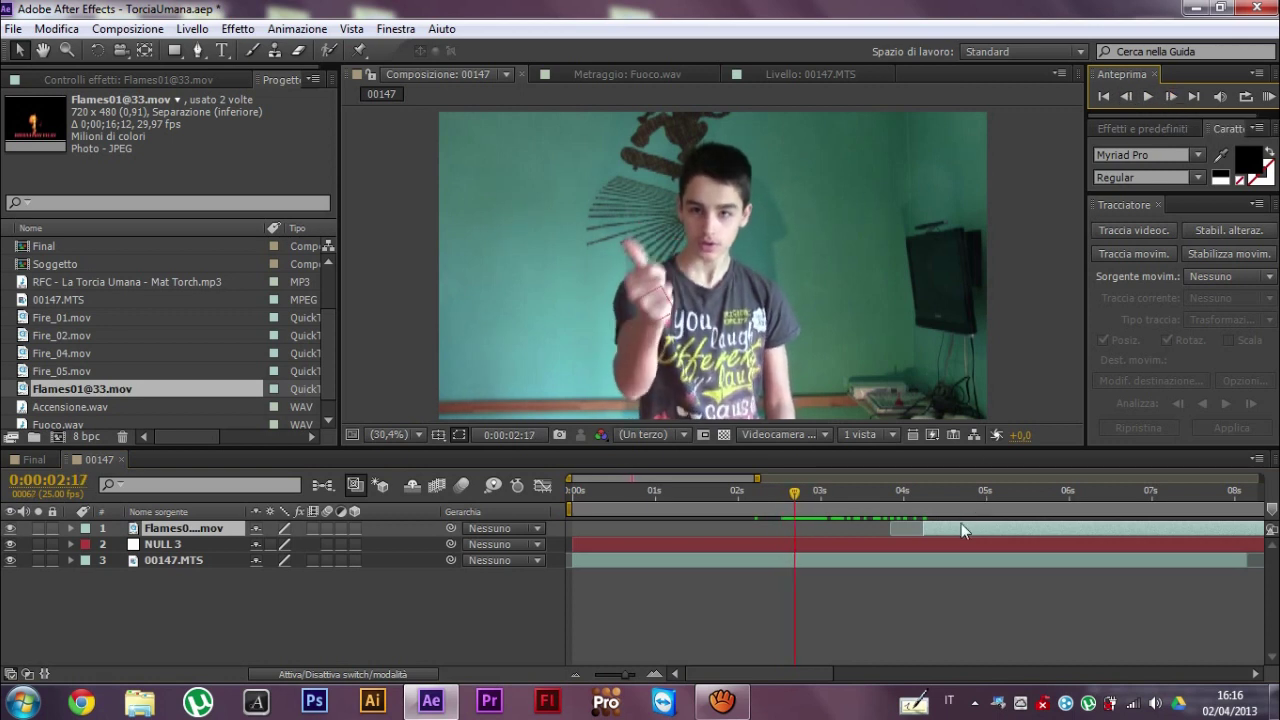
{"action": "left_click_drag", "start_coordinate": [961, 523], "coordinate": [833, 524]}
{"action": "left_click_drag", "start_coordinate": [740, 257], "coordinate": [648, 177]}
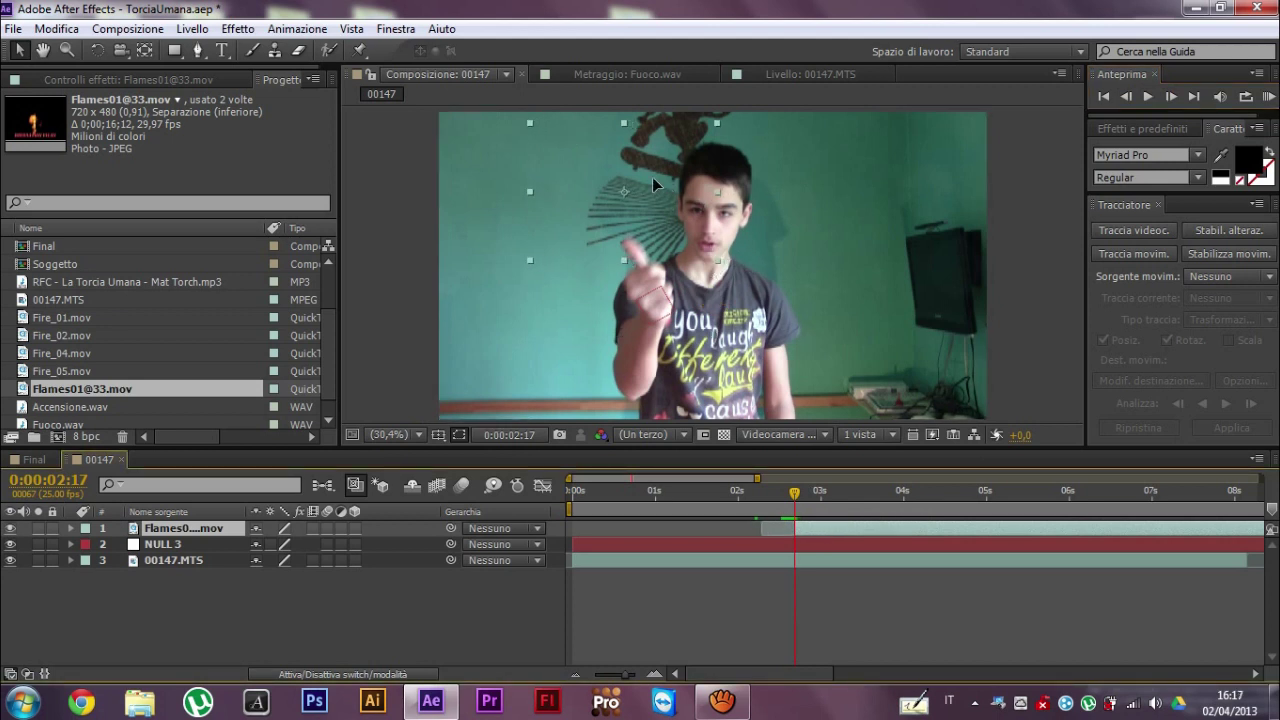
- Rotate the flame to -27 degrees, nudge it left and parent it to NULL 3
{"action": "key", "text": "r"}
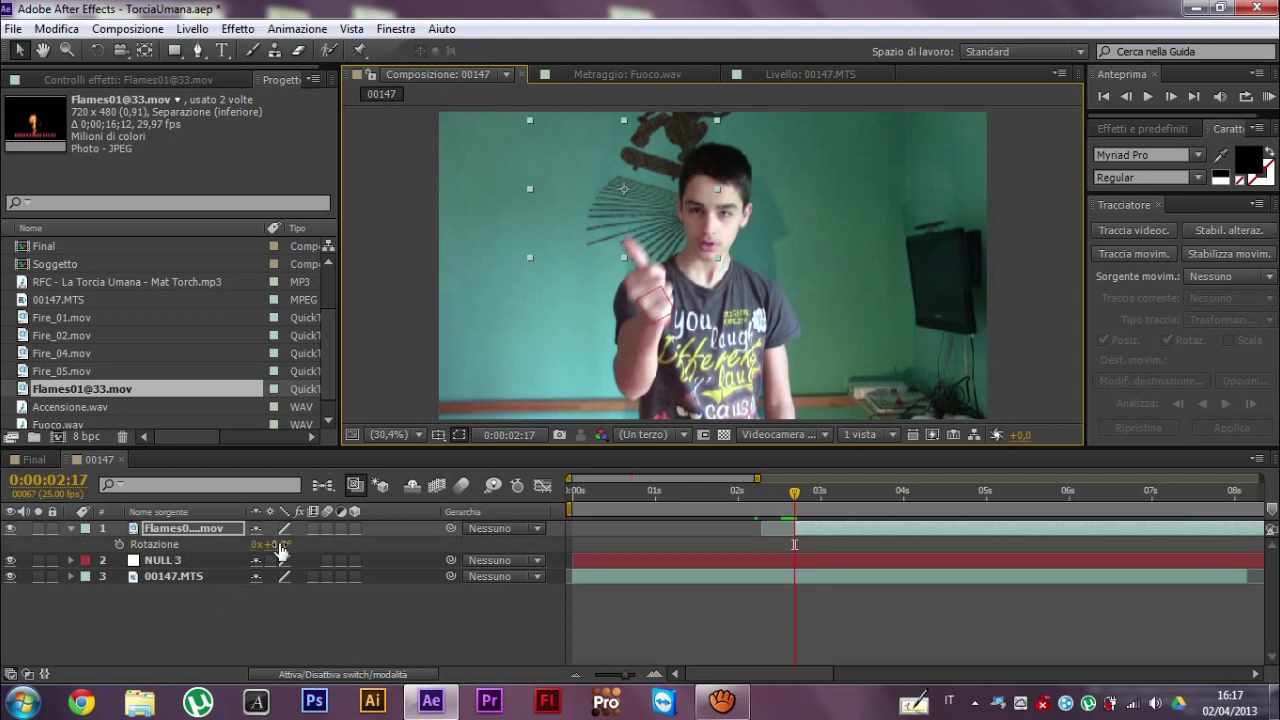
{"action": "left_click_drag", "start_coordinate": [280, 552], "coordinate": [287, 532]}
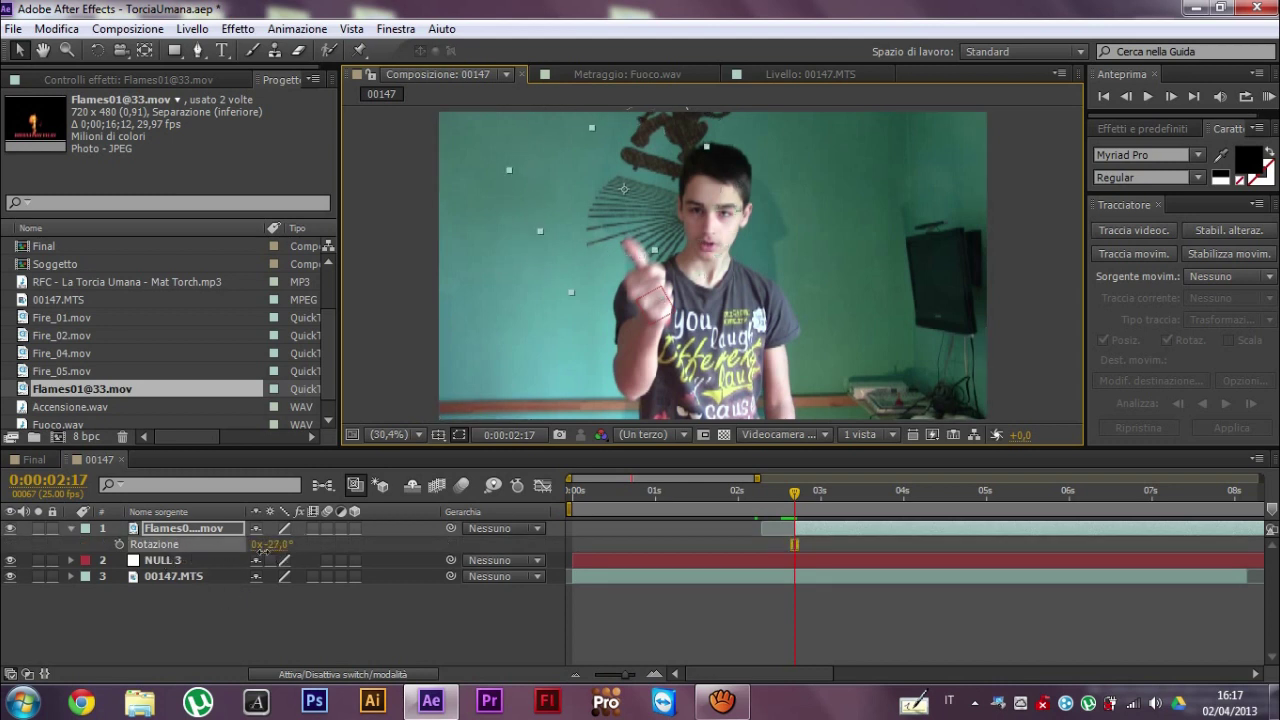
{"action": "left_click_drag", "start_coordinate": [696, 177], "coordinate": [678, 181]}
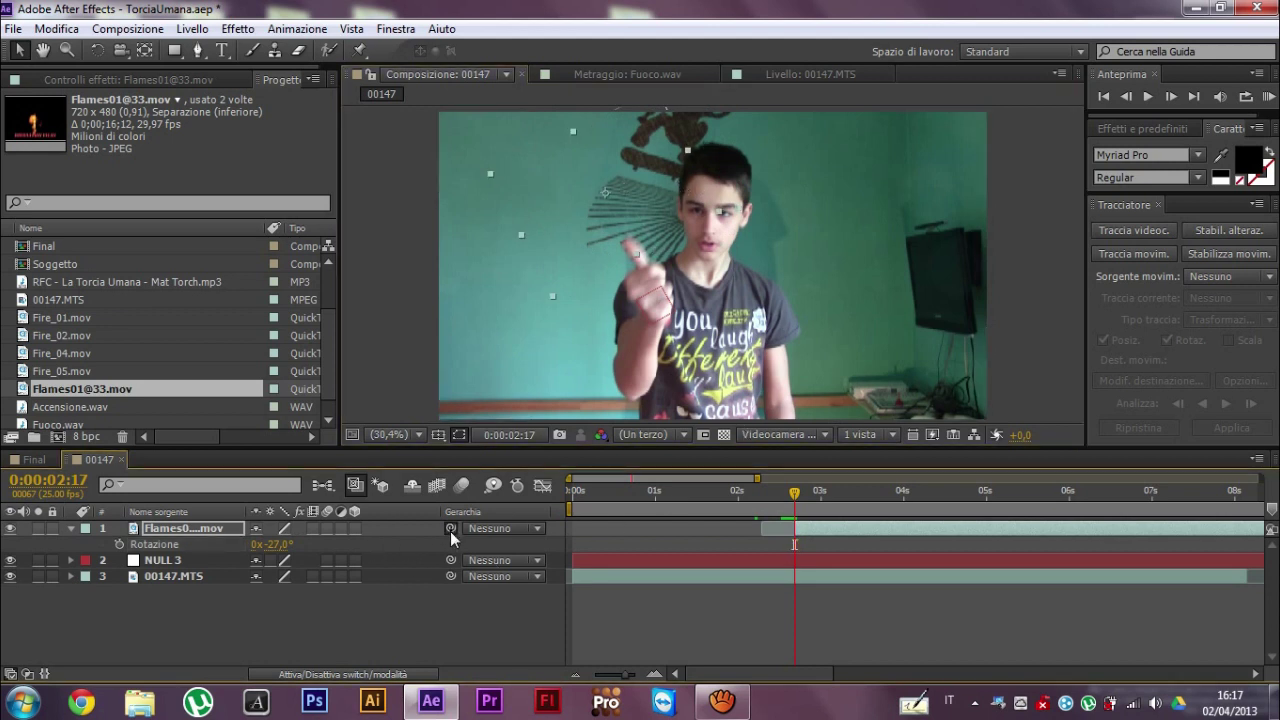
{"action": "left_click_drag", "start_coordinate": [450, 529], "coordinate": [196, 567]}
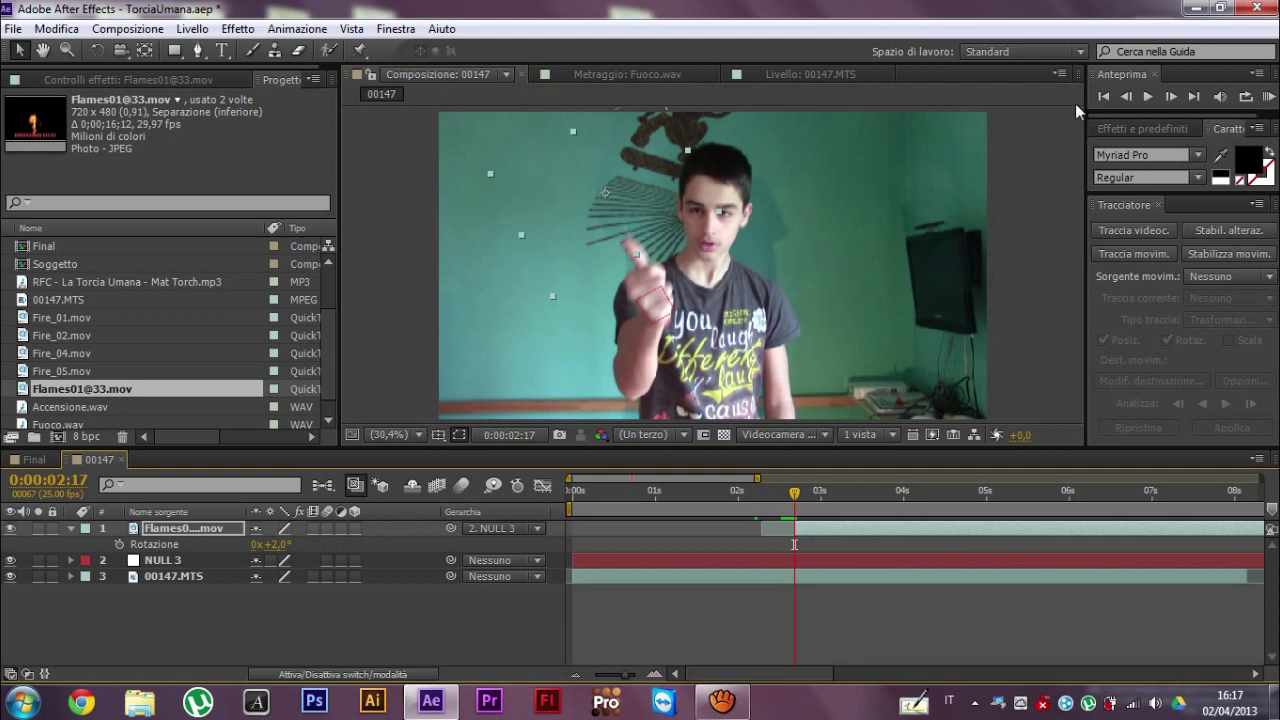
- Five frames later, move the flame back onto the boy's thumb
{"action": "left_click", "coordinate": [1171, 97]}
{"action": "left_click", "coordinate": [1171, 97]}
{"action": "left_click", "coordinate": [1171, 97]}
{"action": "left_click", "coordinate": [1171, 97]}
{"action": "left_click", "coordinate": [1171, 97]}
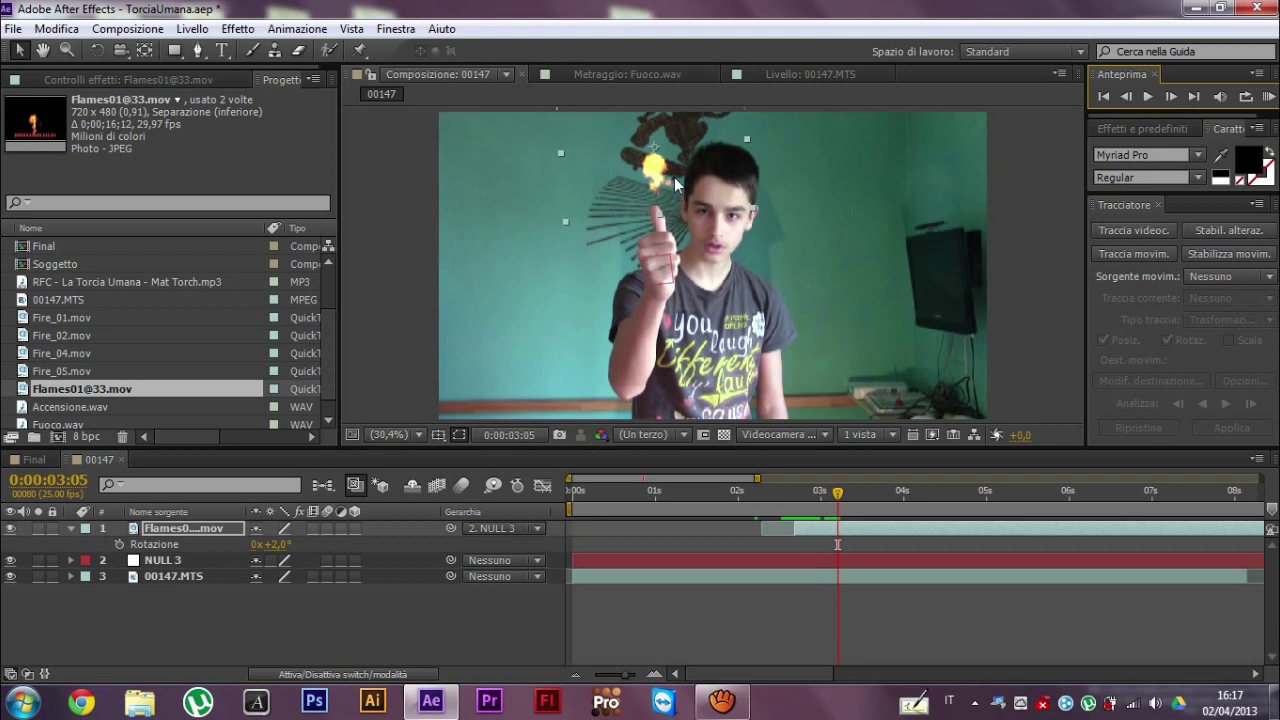
{"action": "left_click", "coordinate": [207, 530]}
{"action": "key", "text": "p"}
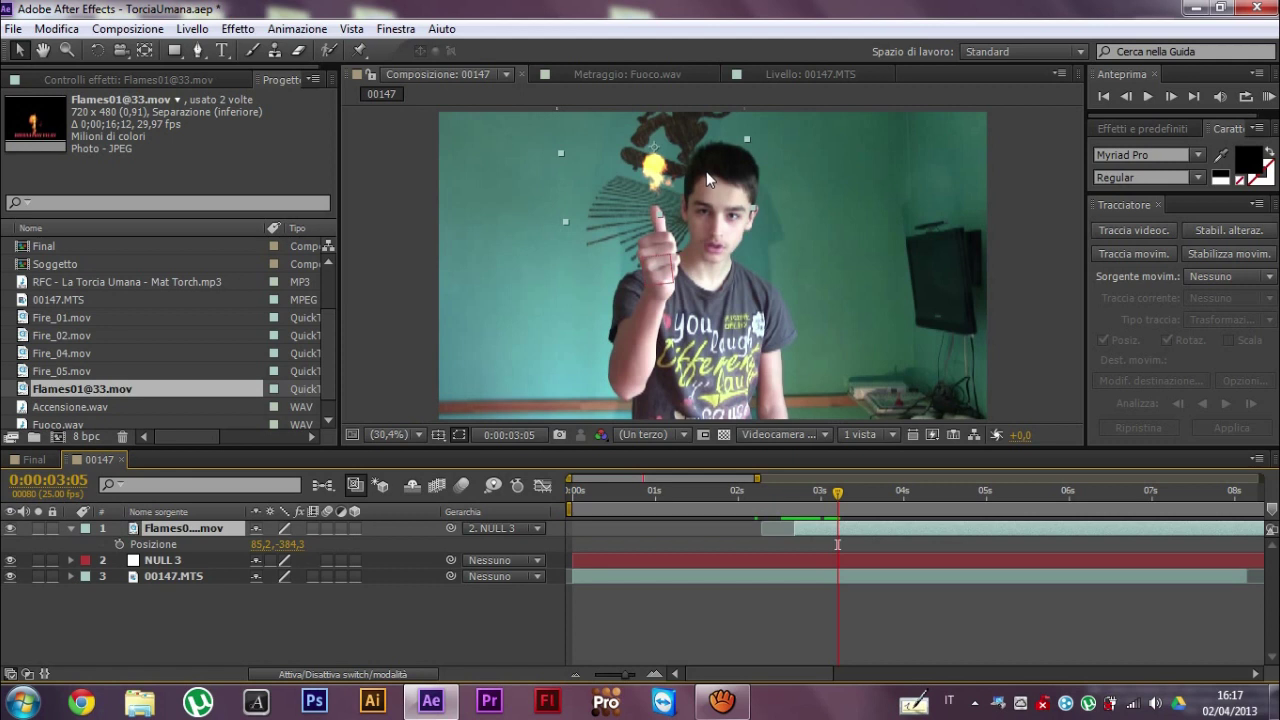
{"action": "left_click_drag", "start_coordinate": [706, 171], "coordinate": [704, 183]}
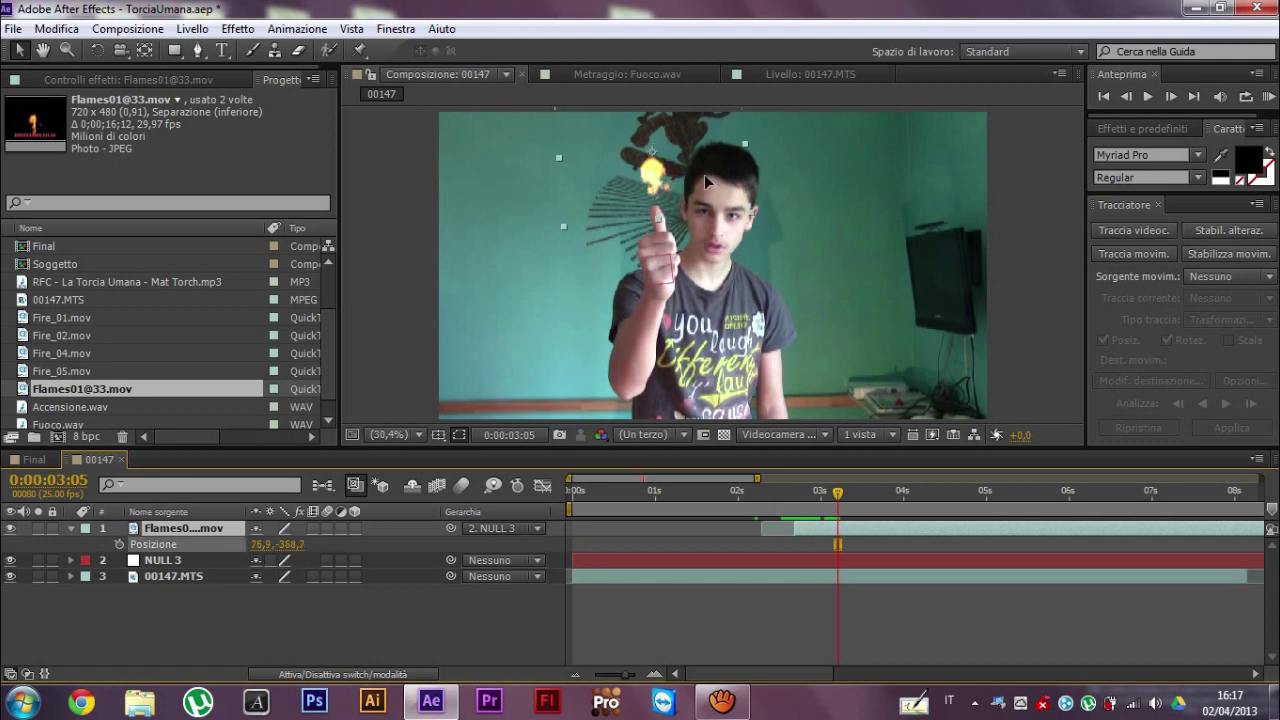
- At the flame's start, enable Position keyframes and place the flame on the thumb tip
{"action": "left_click", "coordinate": [1131, 100]}
{"action": "left_click", "coordinate": [1131, 100]}
{"action": "left_click", "coordinate": [1130, 100]}
{"action": "left_click", "coordinate": [1130, 100]}
{"action": "left_click", "coordinate": [1129, 100]}
{"action": "left_click", "coordinate": [1127, 100]}
{"action": "left_click", "coordinate": [1126, 101]}
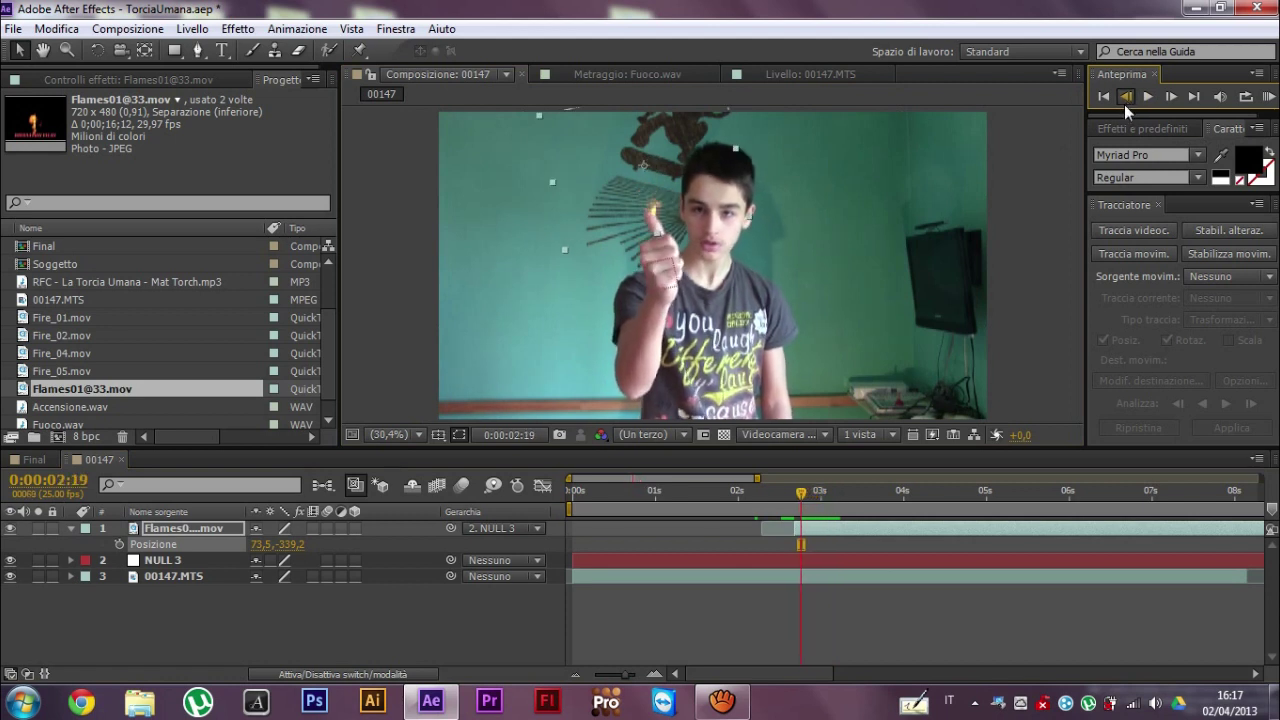
{"action": "left_click", "coordinate": [1124, 104]}
{"action": "left_click", "coordinate": [1124, 104]}
{"action": "left_click", "coordinate": [1172, 100]}
{"action": "left_click", "coordinate": [1172, 100]}
{"action": "left_click", "coordinate": [119, 544]}
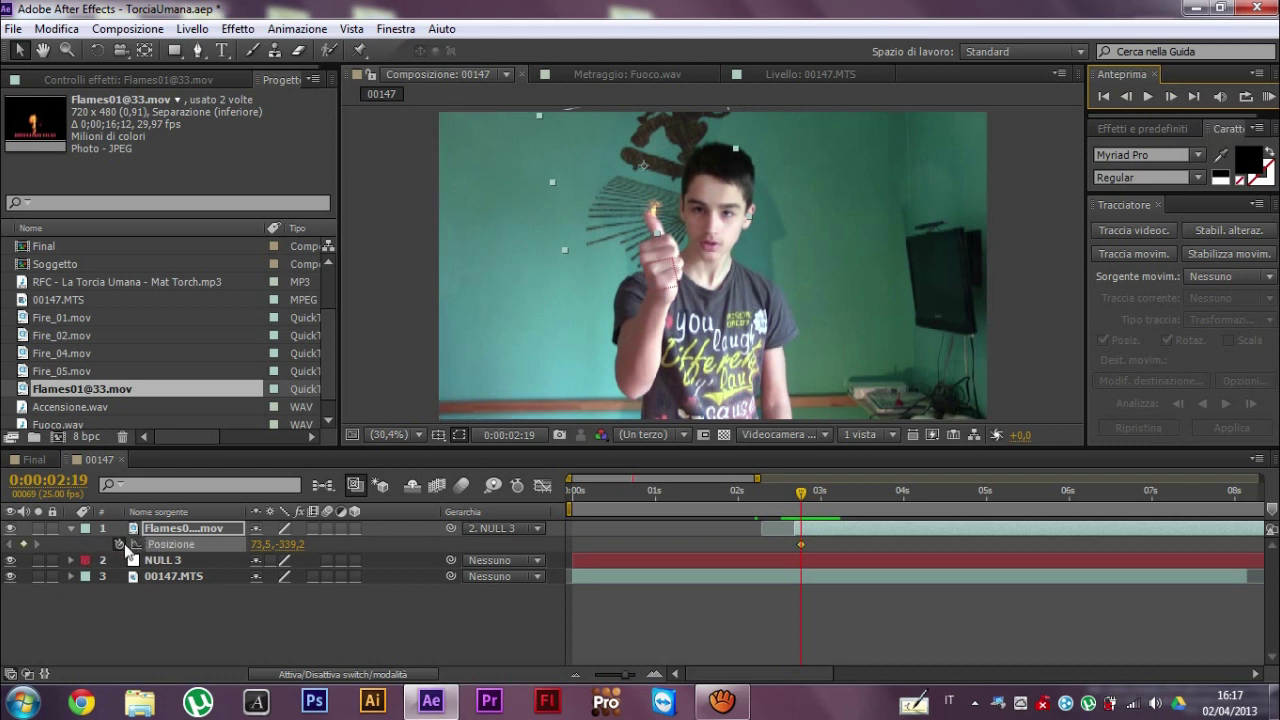
{"action": "left_click", "coordinate": [1126, 97]}
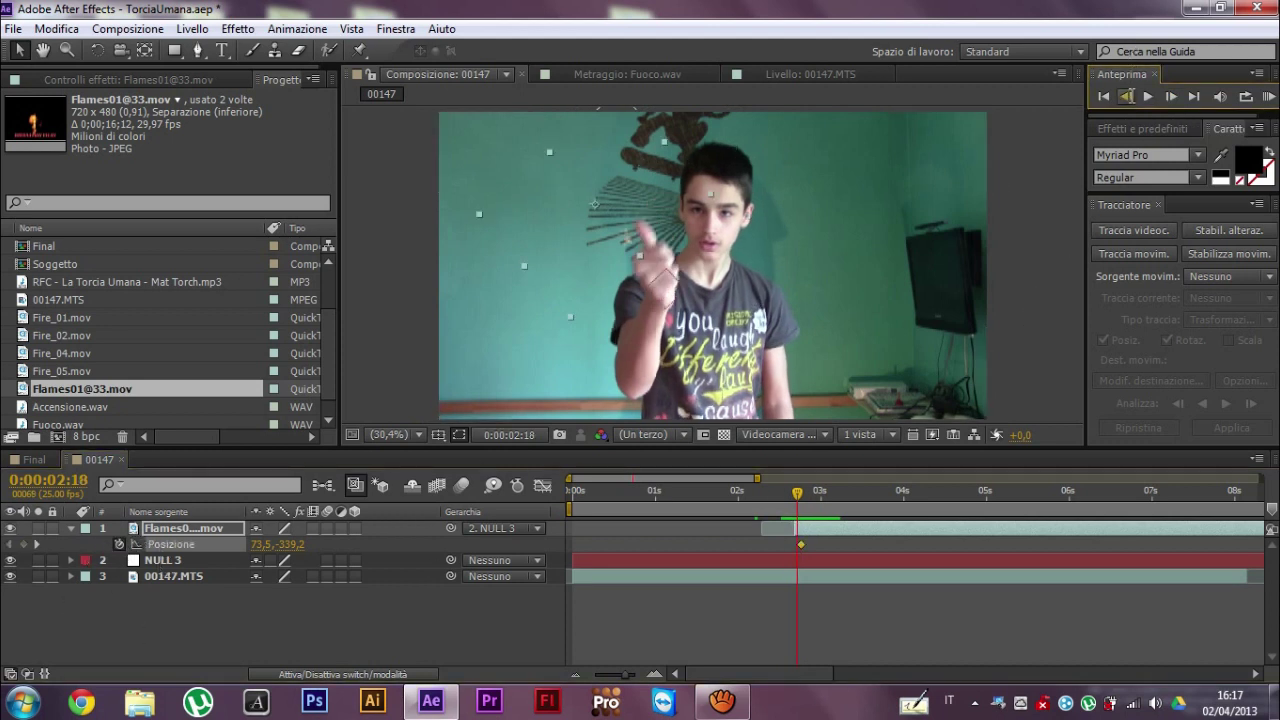
{"action": "left_click_drag", "start_coordinate": [603, 262], "coordinate": [623, 257]}
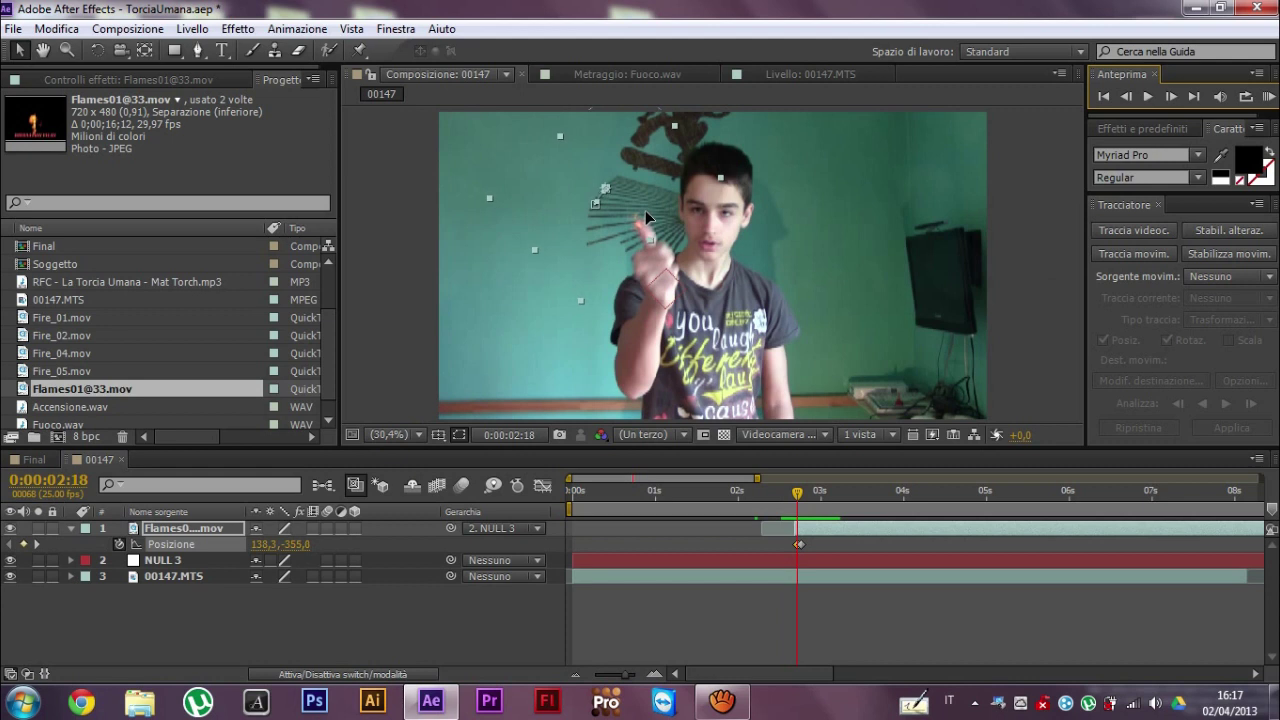
{"action": "left_click", "coordinate": [1126, 97]}
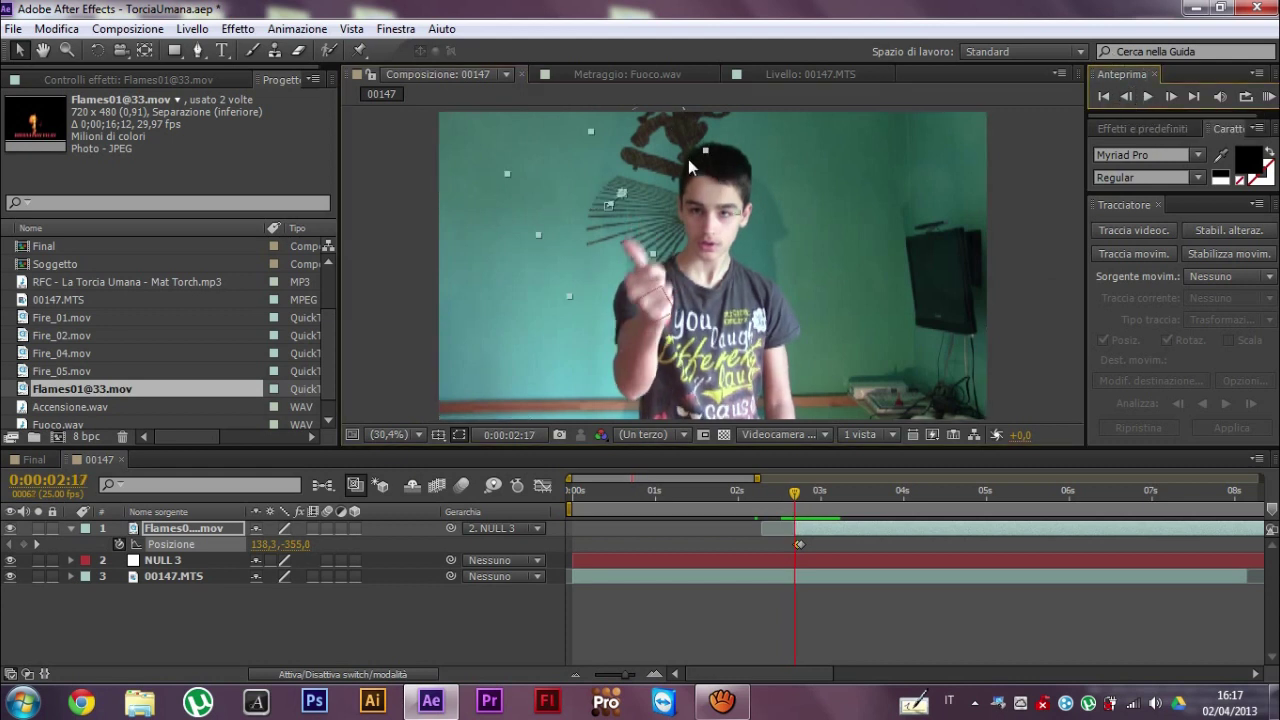
{"action": "left_click_drag", "start_coordinate": [649, 205], "coordinate": [636, 212]}
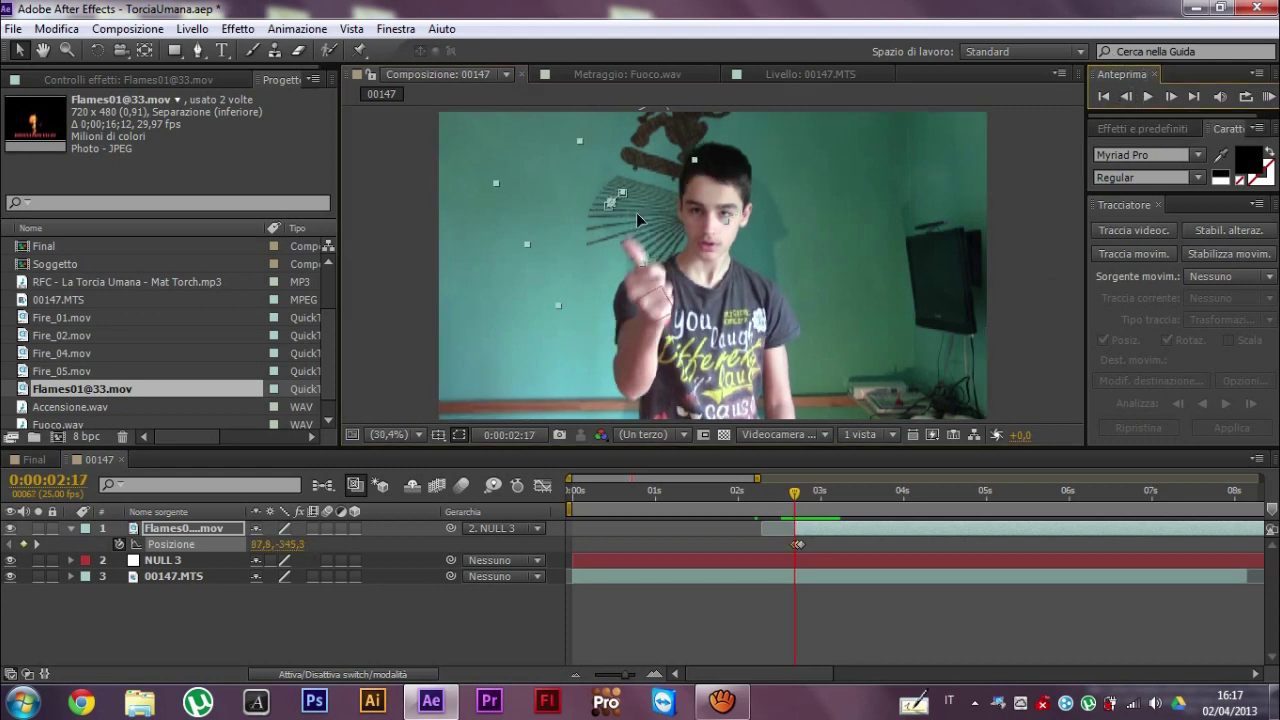
- Keyframe the flame back onto the thumb at later frames as the hand moves
{"action": "left_click", "coordinate": [1171, 96]}
{"action": "left_click", "coordinate": [1171, 96]}
{"action": "left_click", "coordinate": [1171, 96]}
{"action": "left_click", "coordinate": [1171, 96]}
{"action": "left_click", "coordinate": [1171, 96]}
{"action": "left_click", "coordinate": [1171, 96]}
{"action": "left_click", "coordinate": [1171, 96]}
{"action": "left_click", "coordinate": [1171, 96]}
{"action": "left_click", "coordinate": [1171, 96]}
{"action": "left_click", "coordinate": [1171, 96]}
{"action": "left_click", "coordinate": [1171, 96]}
{"action": "left_click", "coordinate": [1171, 96]}
{"action": "left_click", "coordinate": [1171, 96]}
{"action": "left_click", "coordinate": [1171, 96]}
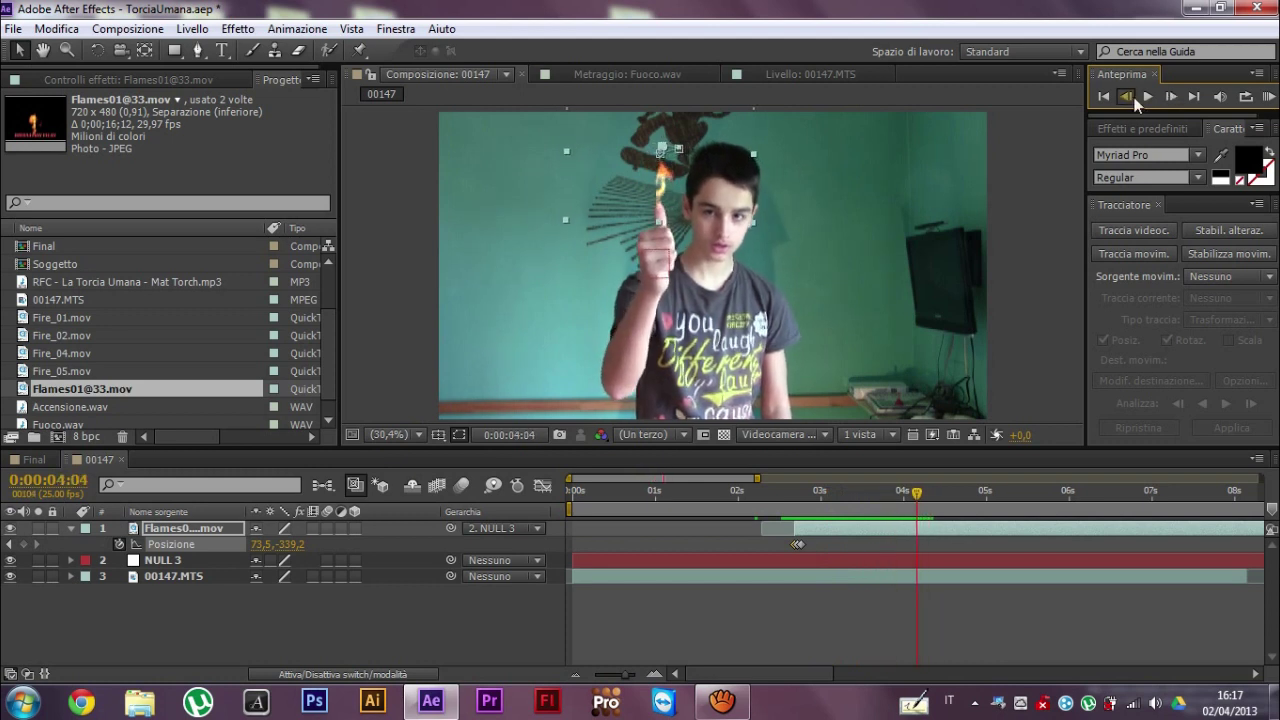
{"action": "left_click", "coordinate": [1171, 96]}
{"action": "left_click_drag", "start_coordinate": [699, 210], "coordinate": [716, 208]}
{"action": "left_click", "coordinate": [1171, 96]}
{"action": "left_click_drag", "start_coordinate": [612, 677], "coordinate": [593, 677]}
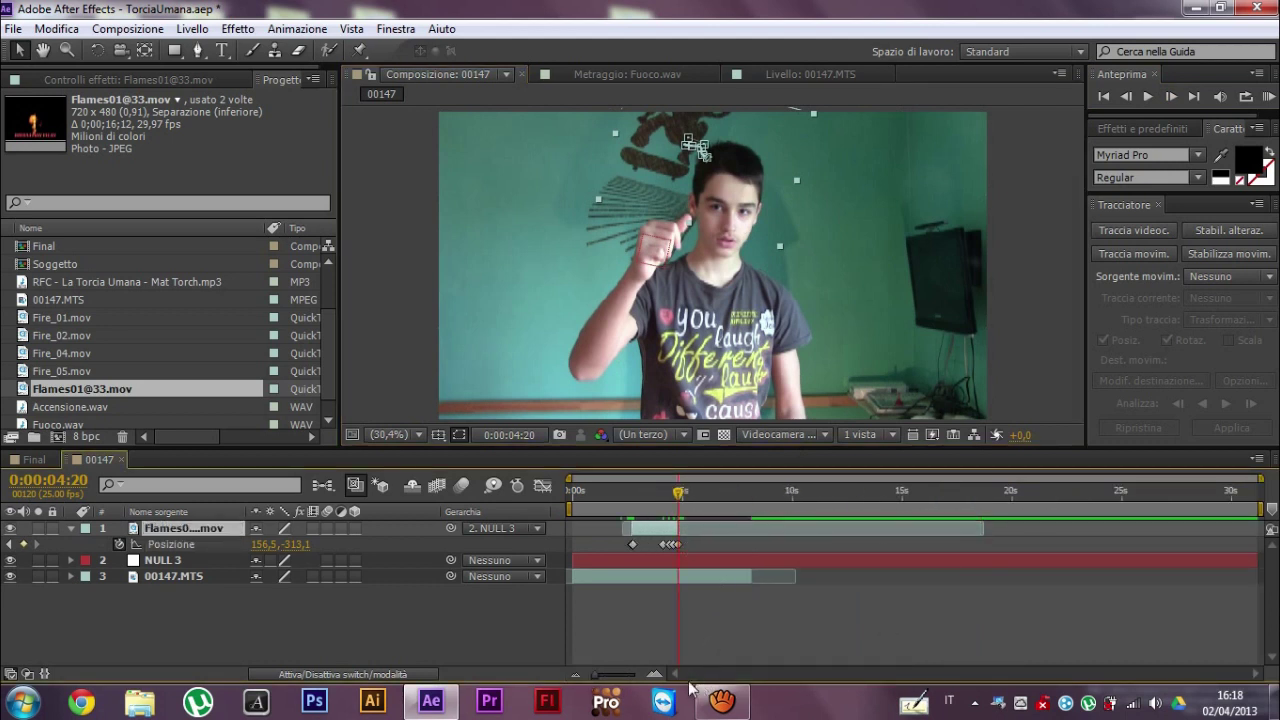
- Fade the flame in: opacity 0% at 0:00:02:16 rising to 100% at 2:18
{"action": "left_click", "coordinate": [655, 675]}
{"action": "left_click", "coordinate": [655, 675]}
{"action": "left_click_drag", "start_coordinate": [775, 673], "coordinate": [718, 673]}
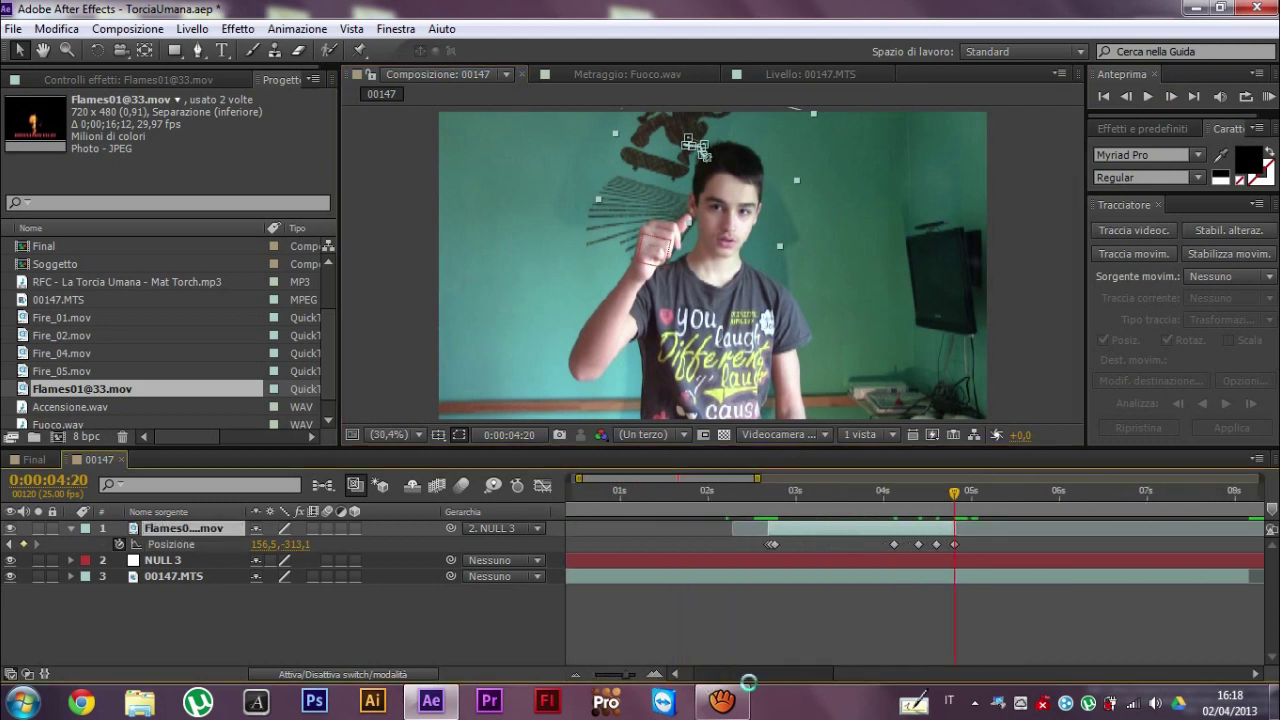
{"action": "left_click", "coordinate": [778, 494]}
{"action": "left_click_drag", "start_coordinate": [778, 496], "coordinate": [770, 499]}
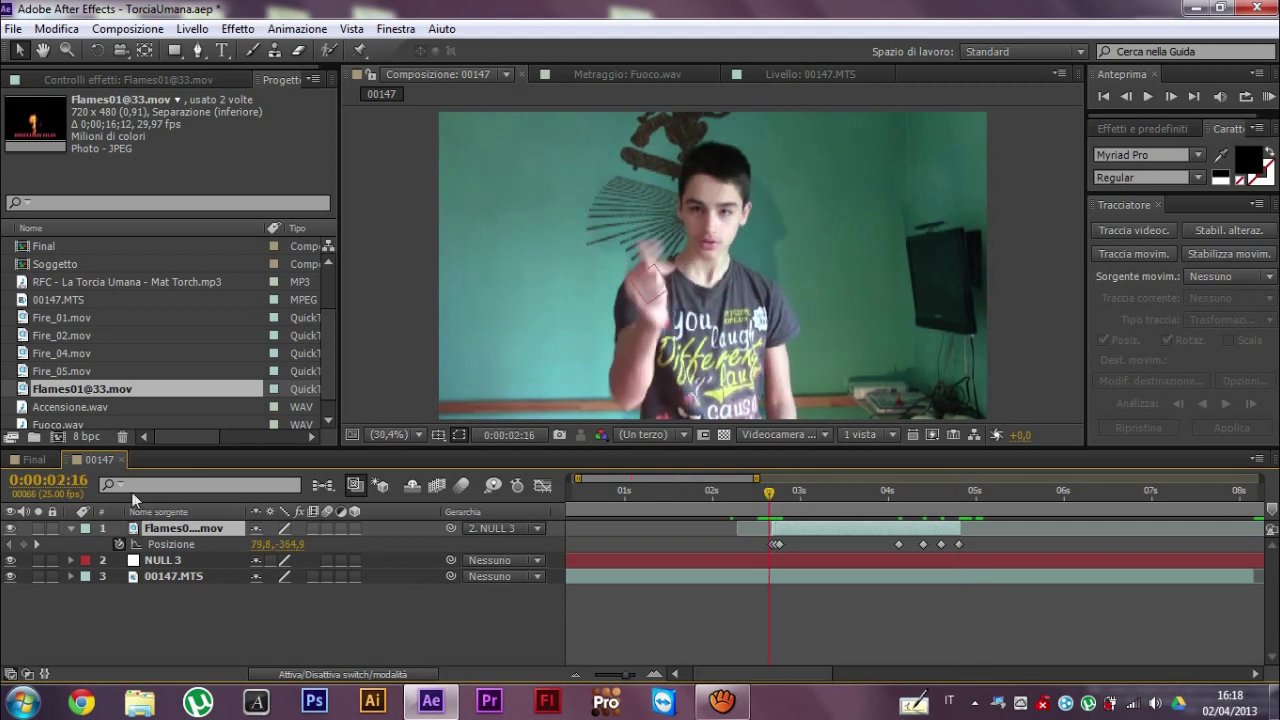
{"action": "key", "text": "t"}
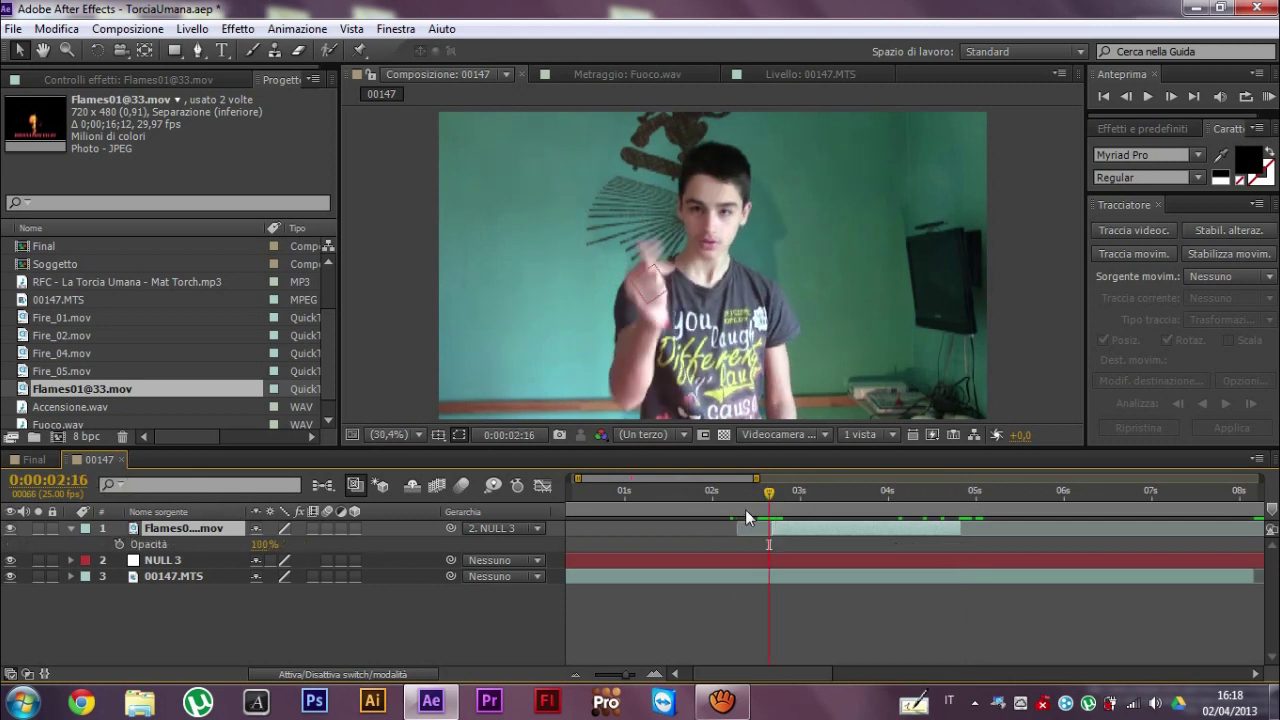
{"action": "left_click", "coordinate": [1169, 94]}
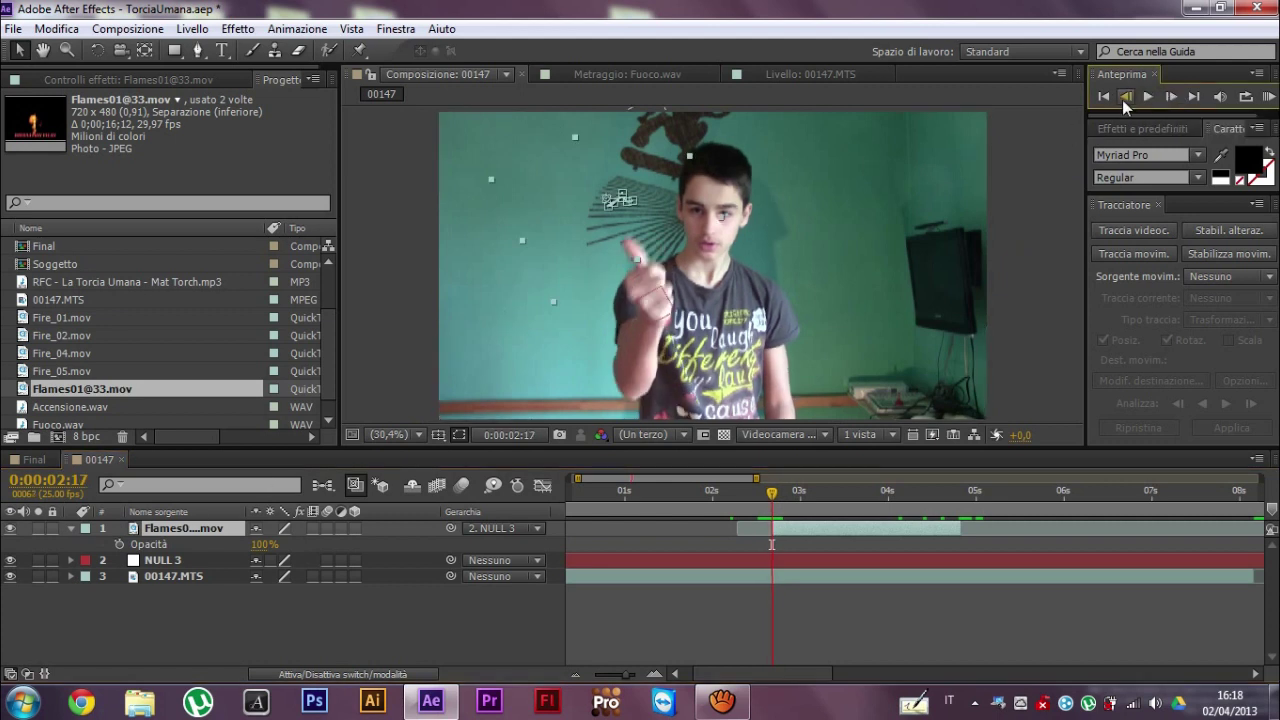
{"action": "left_click", "coordinate": [1125, 97]}
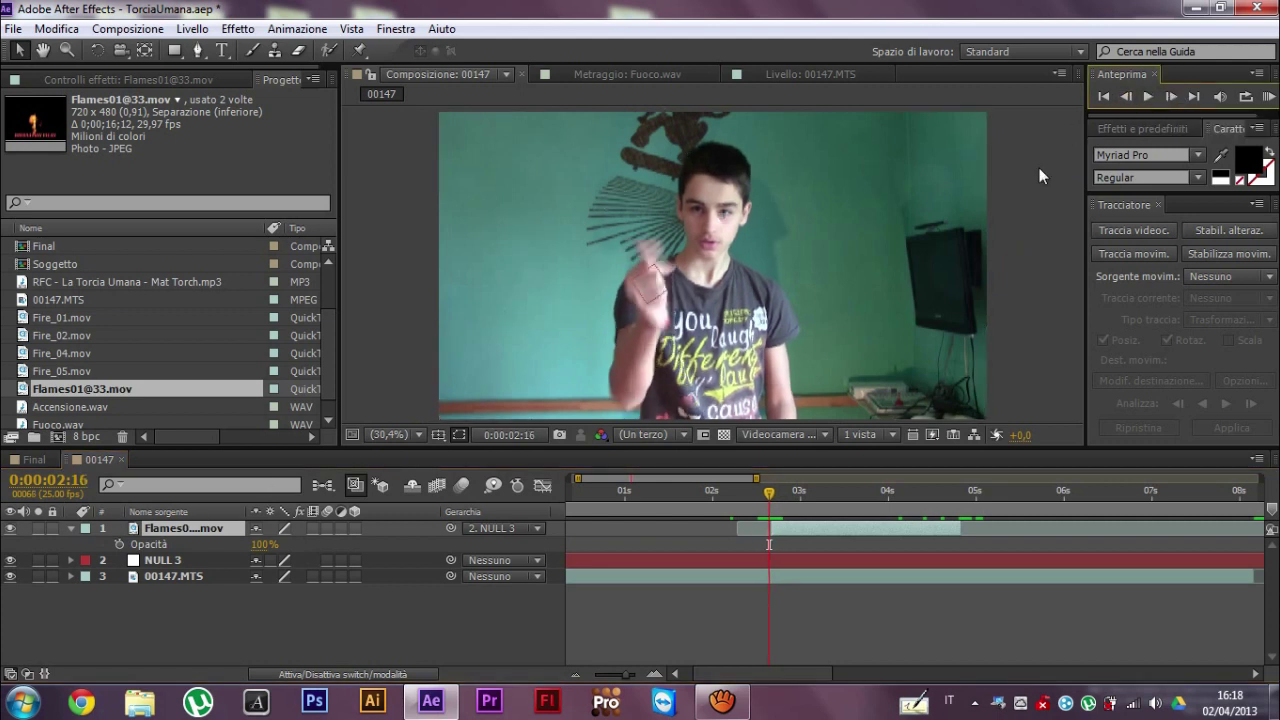
{"action": "left_click", "coordinate": [118, 544]}
{"action": "left_click_drag", "start_coordinate": [268, 549], "coordinate": [105, 556]}
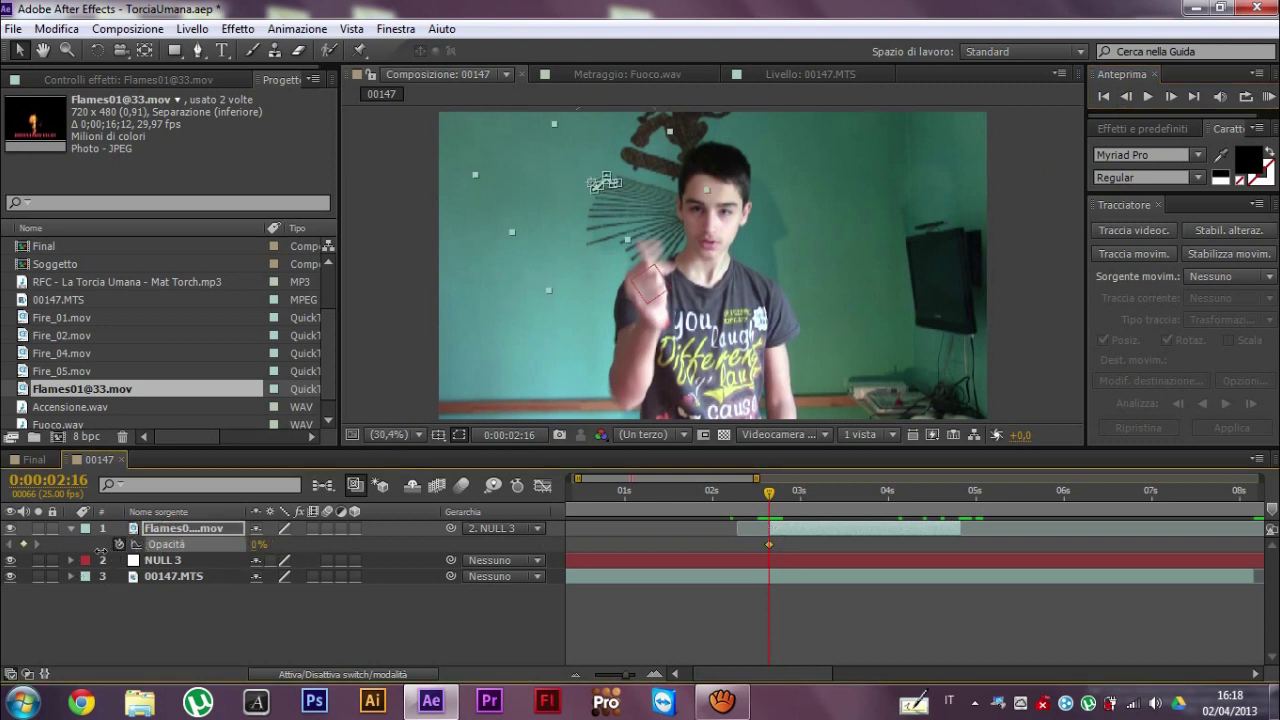
{"action": "left_click", "coordinate": [1171, 96]}
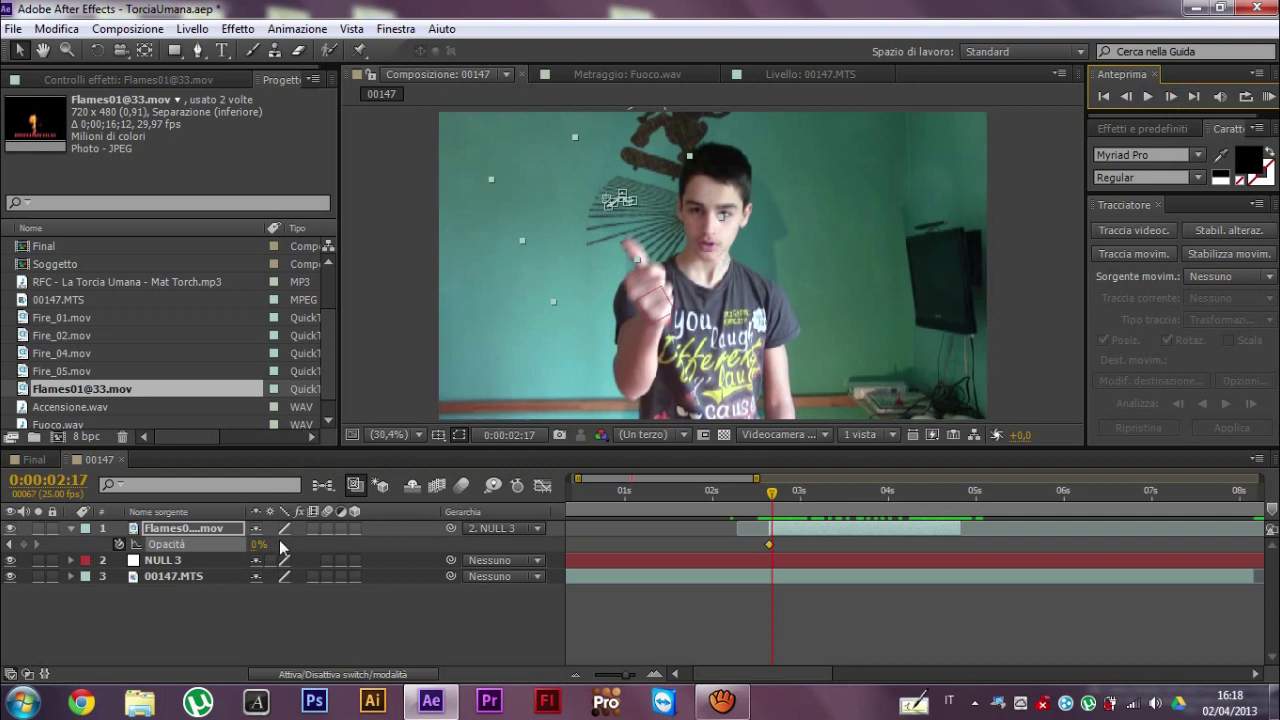
{"action": "left_click", "coordinate": [1171, 96]}
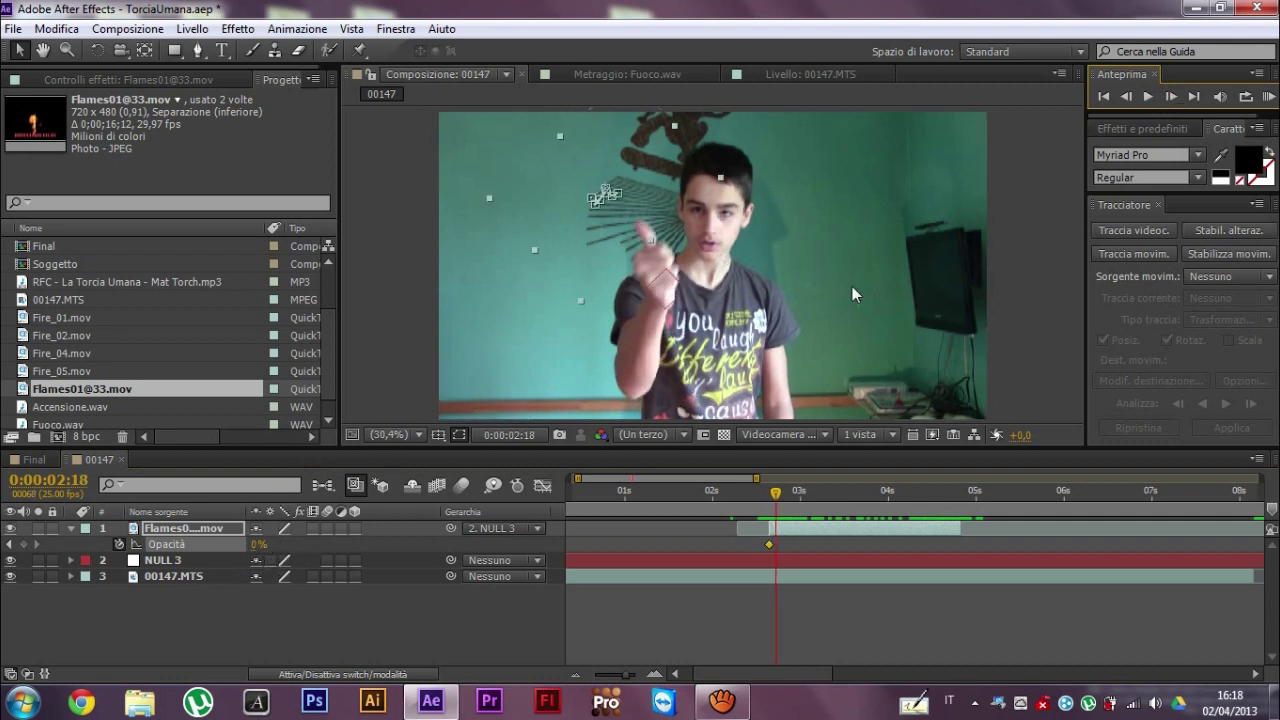
- Fade the flame out: opacity 100% at 0:00:04:11 dropping to 0% at 4:19
{"action": "left_click", "coordinate": [257, 549]}
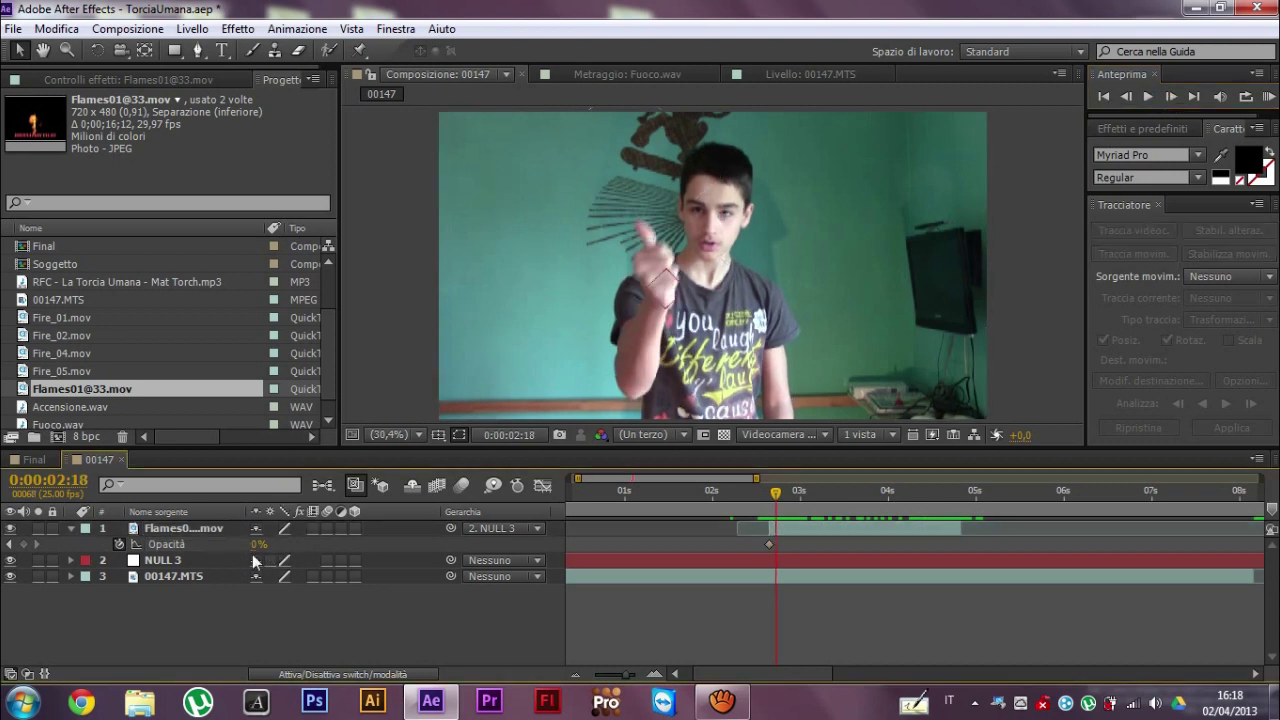
{"action": "left_click", "coordinate": [770, 544]}
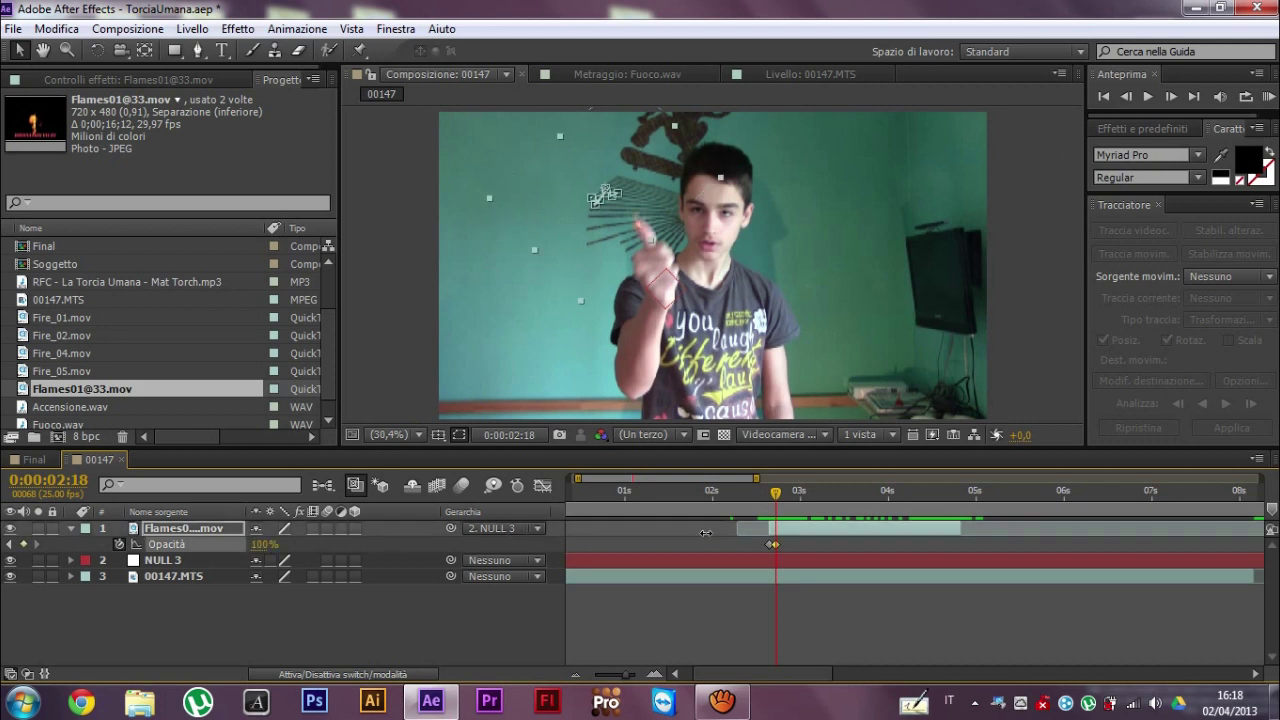
{"action": "left_click", "coordinate": [933, 496]}
{"action": "left_click_drag", "start_coordinate": [936, 500], "coordinate": [949, 502]}
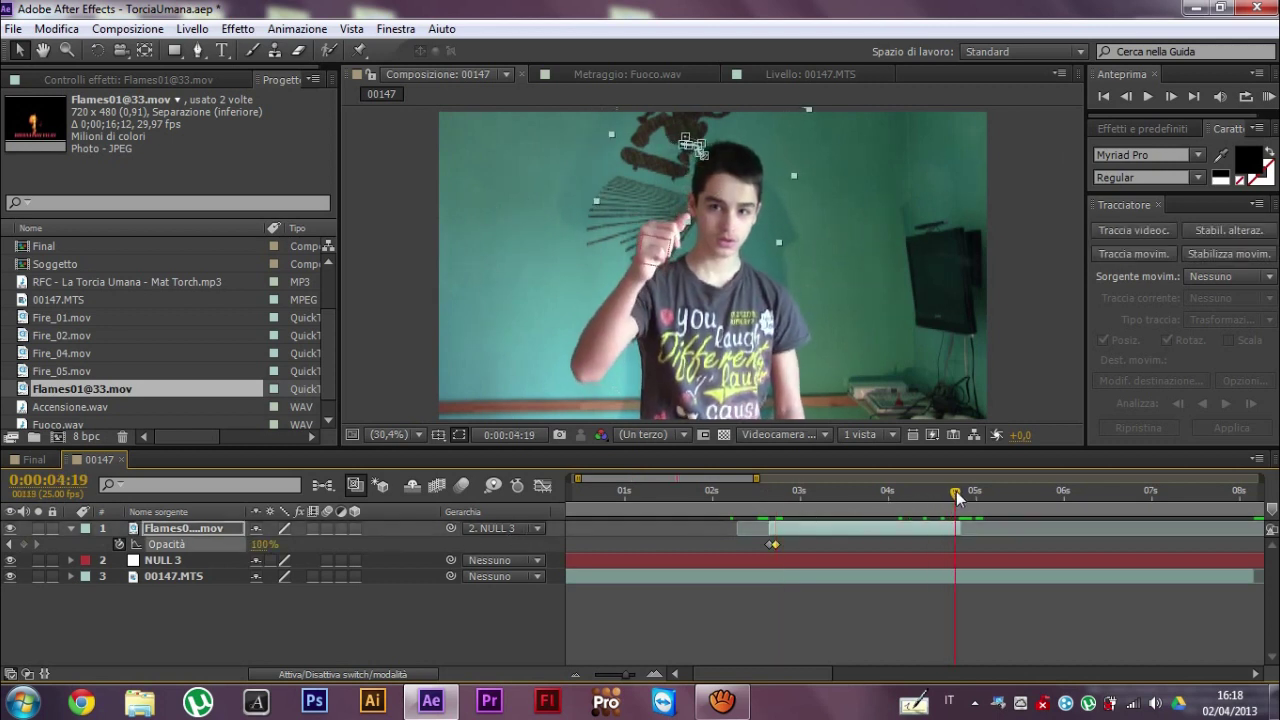
{"action": "mouse_move", "coordinate": [948, 502]}
{"action": "left_mouse_down"}
{"action": "mouse_move", "coordinate": [927, 512]}
{"action": "mouse_move", "coordinate": [957, 510]}
{"action": "left_mouse_up"}
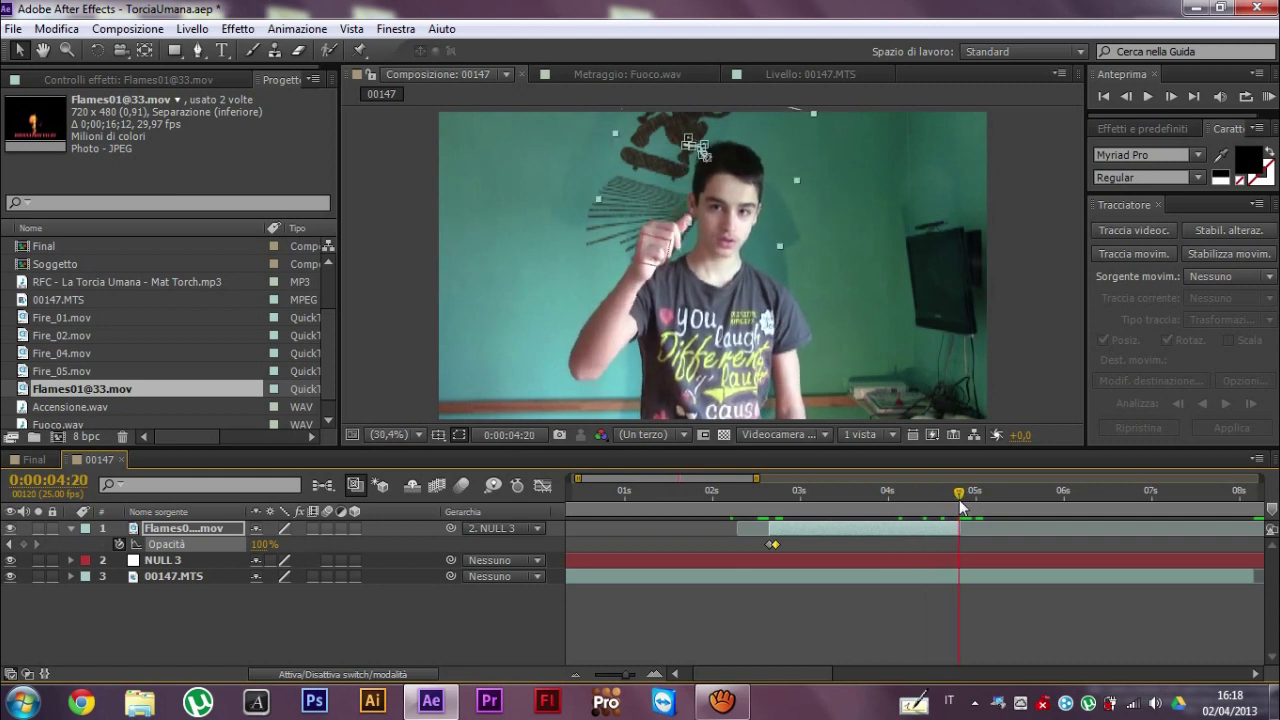
{"action": "left_click_drag", "start_coordinate": [262, 548], "coordinate": [63, 562]}
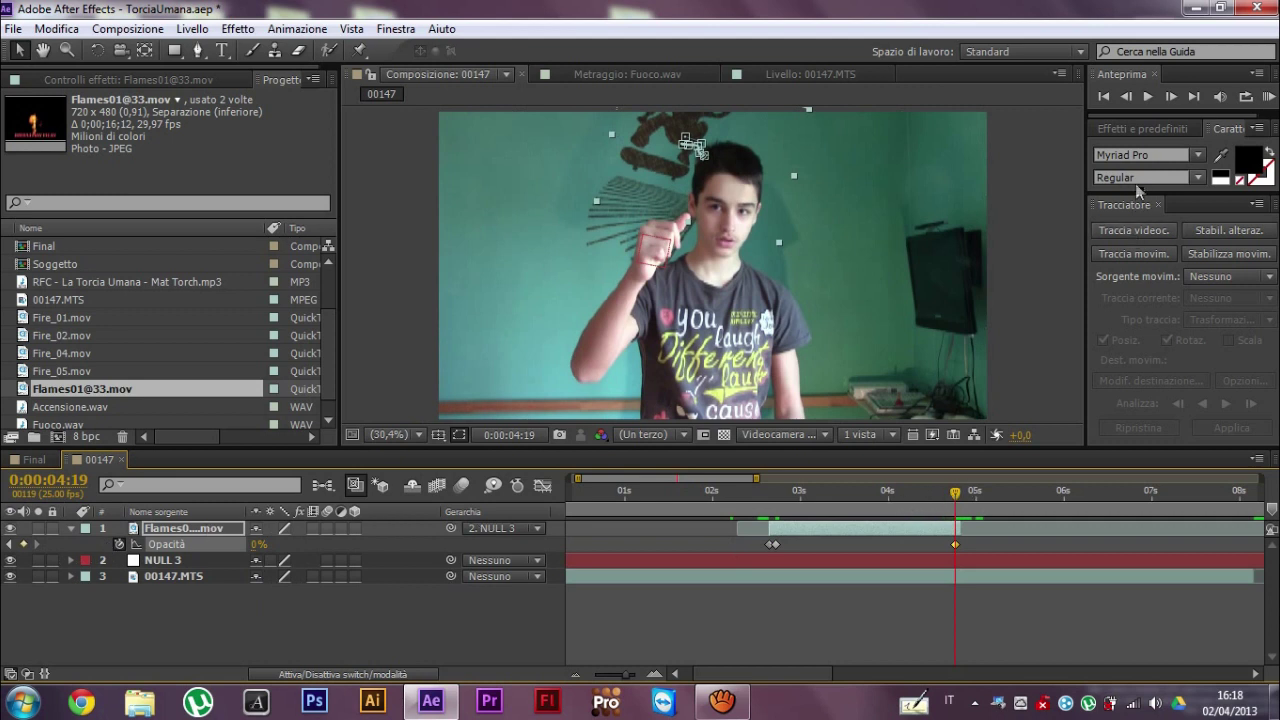
{"action": "left_click", "coordinate": [1126, 96]}
{"action": "left_click", "coordinate": [1126, 96]}
{"action": "left_click", "coordinate": [1126, 96]}
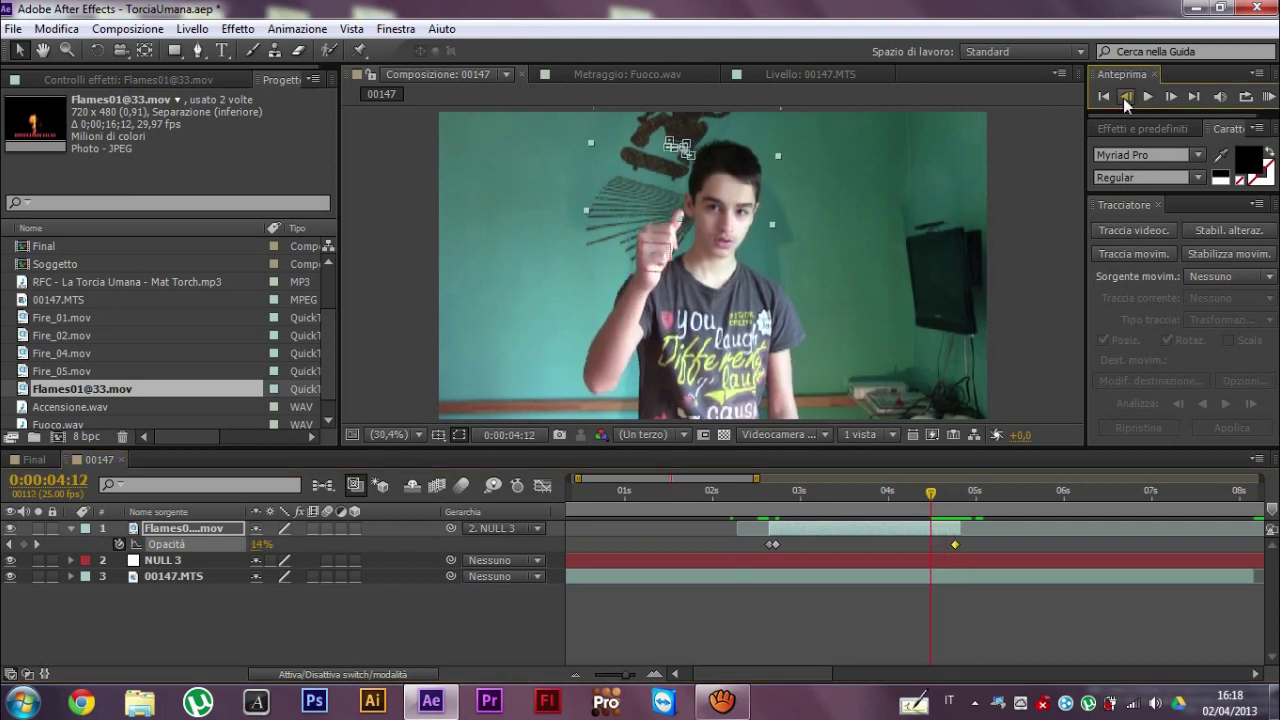
{"action": "left_click", "coordinate": [1122, 100]}
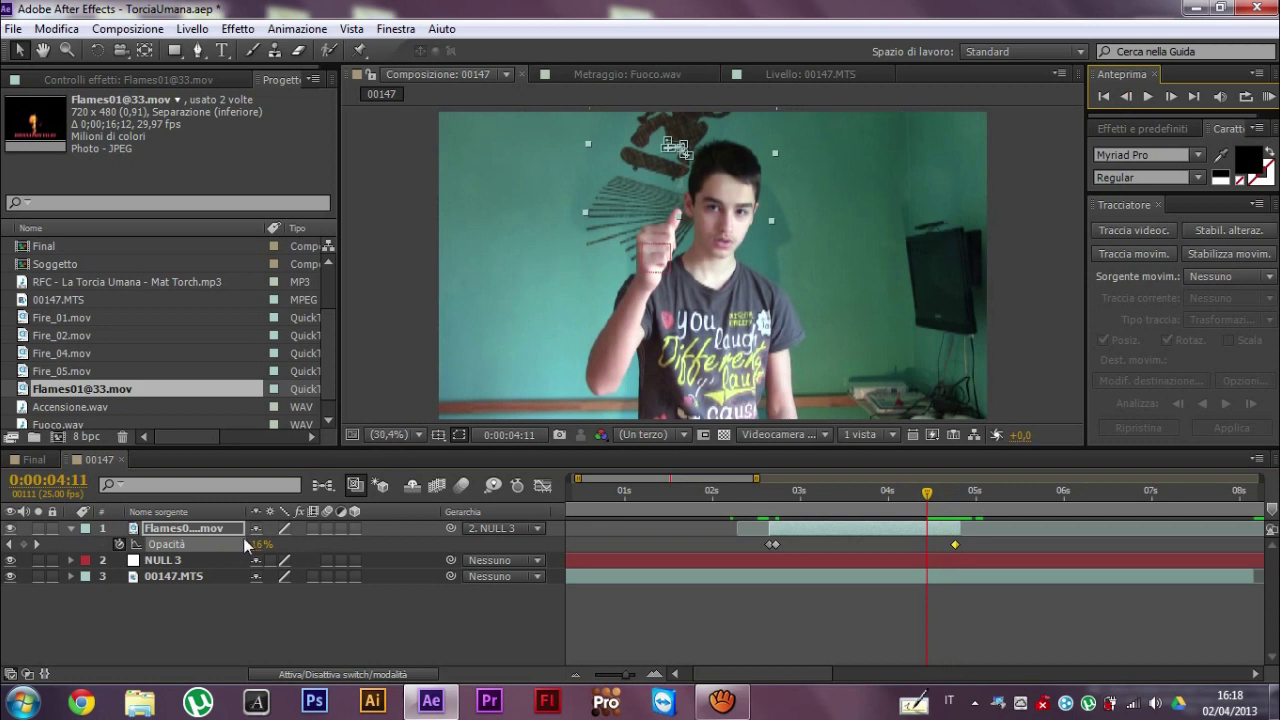
{"action": "left_click_drag", "start_coordinate": [256, 549], "coordinate": [425, 544]}
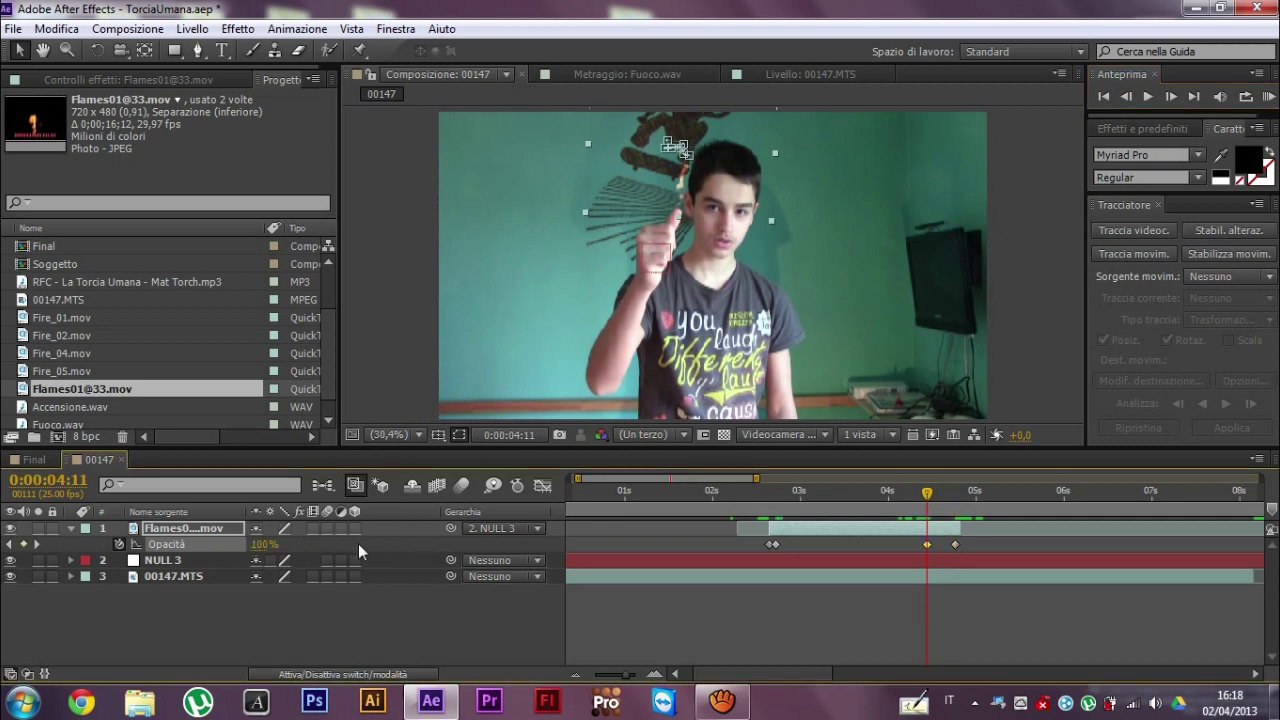
- Apply easy ease to the flame layer's opacity keyframes in the graph editor to smooth the fades
{"action": "left_click", "coordinate": [210, 545]}
{"action": "left_click", "coordinate": [541, 487]}
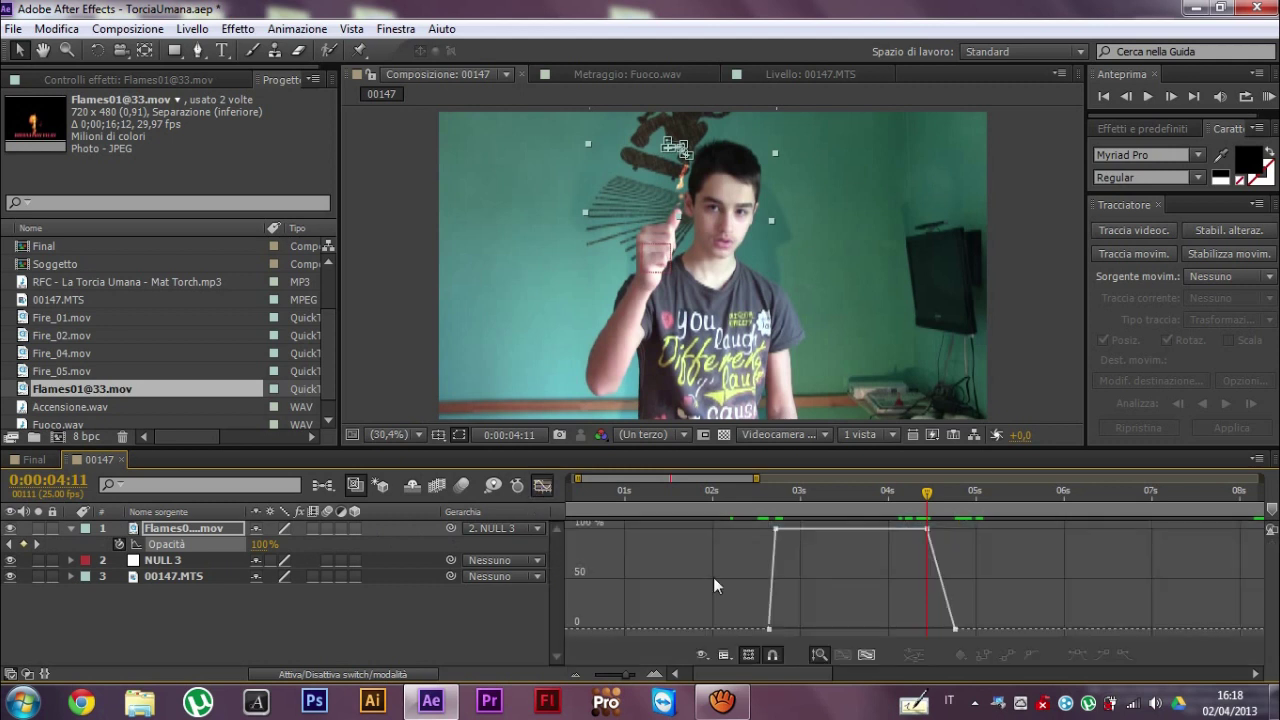
{"action": "mouse_move", "coordinate": [760, 632]}
{"action": "mouse_move", "coordinate": [714, 524]}
{"action": "left_mouse_down"}
{"action": "mouse_move", "coordinate": [961, 637]}
{"action": "mouse_move", "coordinate": [985, 625]}
{"action": "left_mouse_up"}
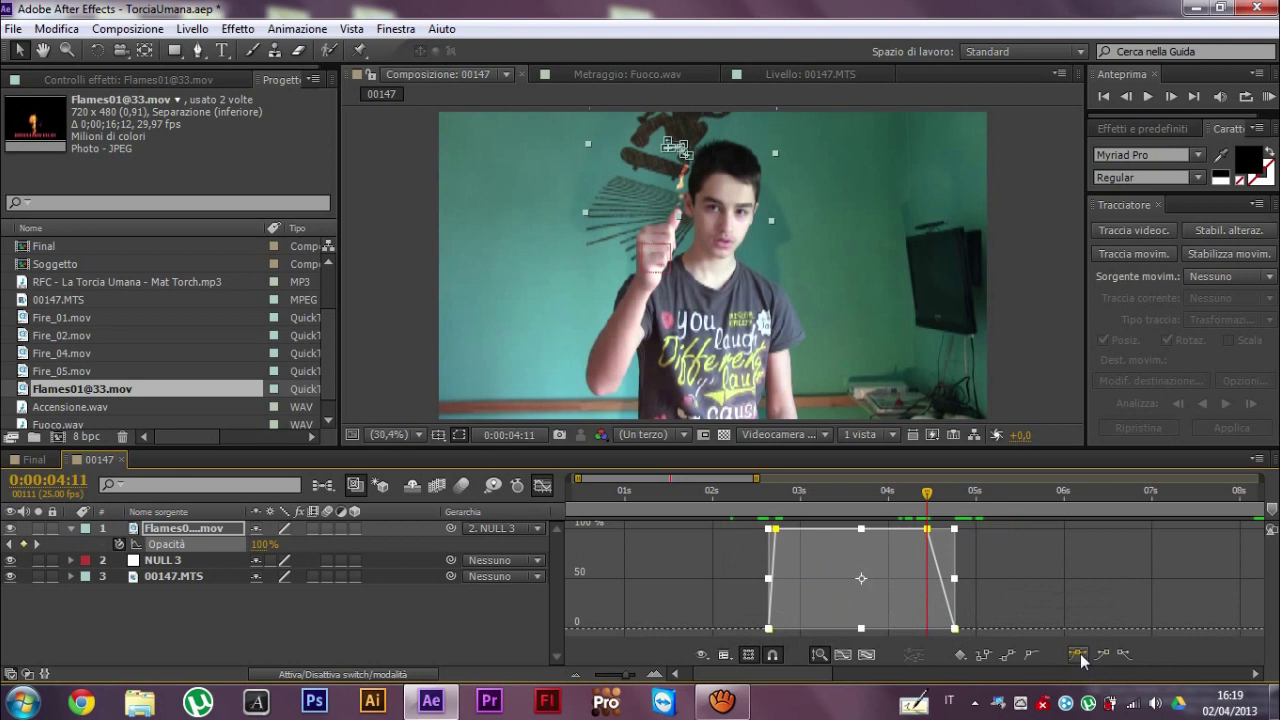
{"action": "left_click_drag", "start_coordinate": [722, 525], "coordinate": [986, 592]}
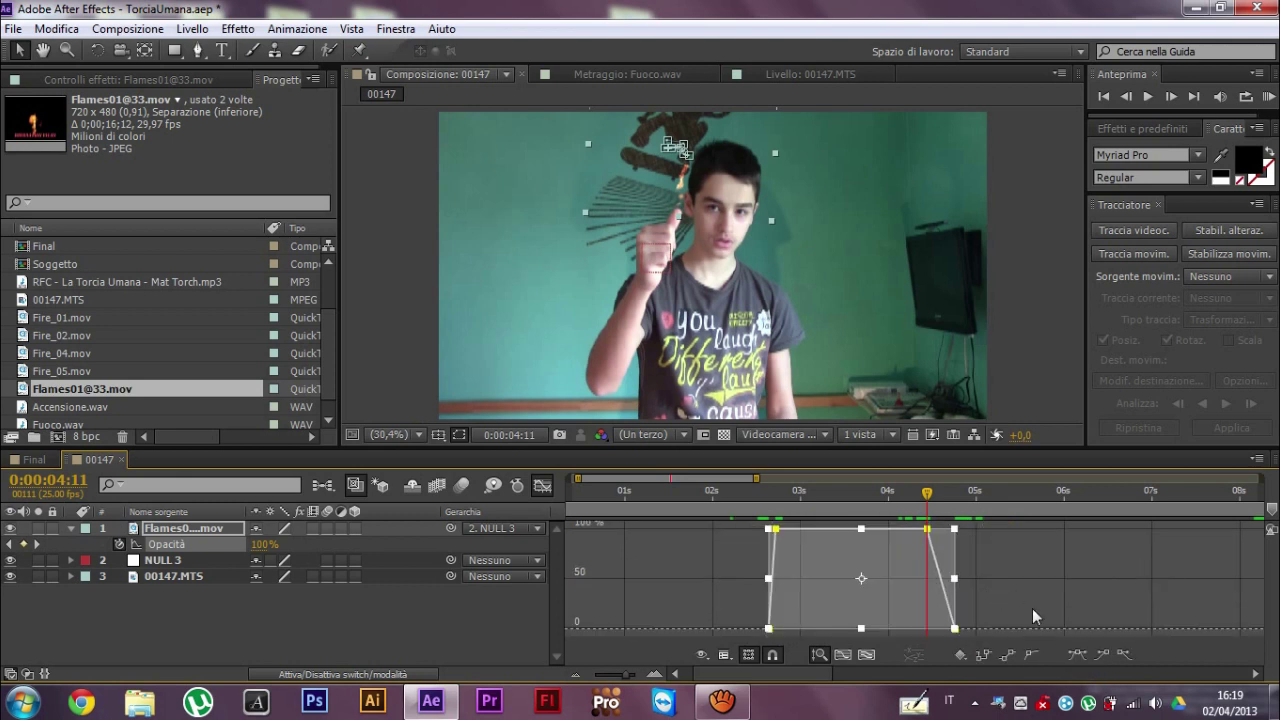
{"action": "left_click", "coordinate": [1077, 654]}
- Zoom the timeline out and scrub the flame's fade-out past 5 seconds, stepping back a frame
{"action": "key", "text": "Page_Down"}
{"action": "key", "text": "Page_Down"}
{"action": "key", "text": "Page_Down"}
{"action": "key", "text": "Page_Down"}
{"action": "key", "text": "Page_Down"}
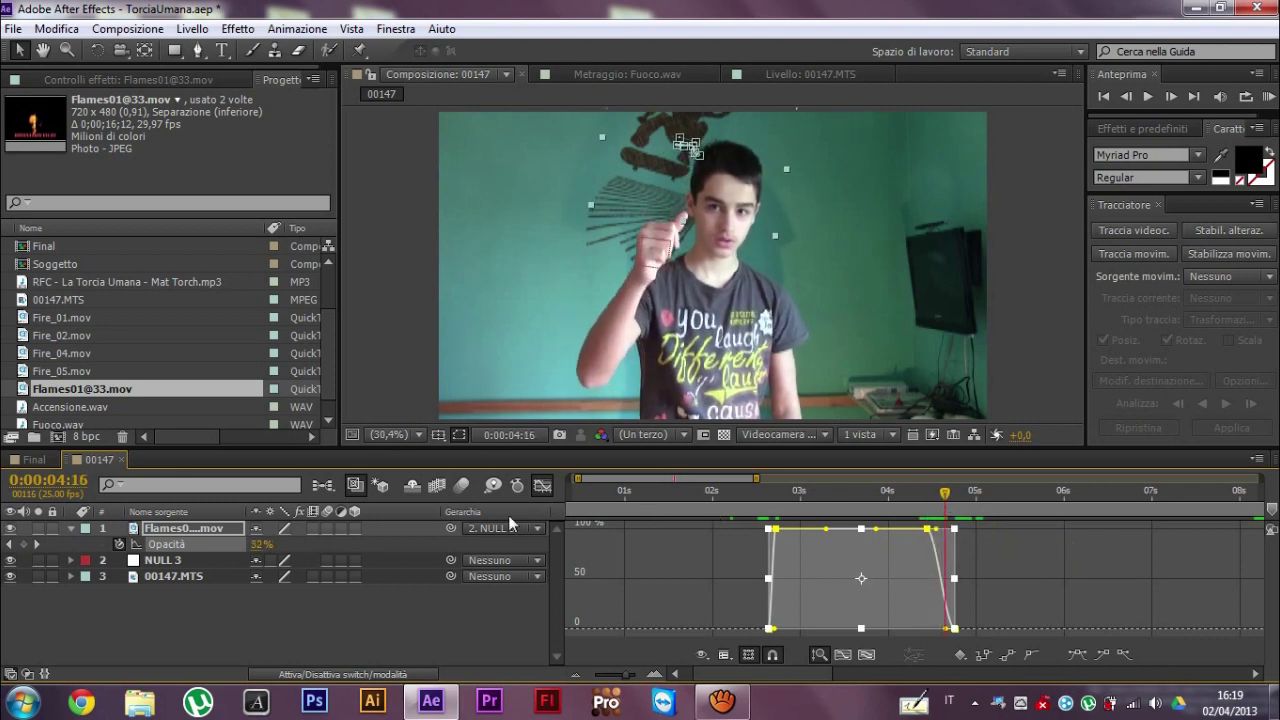
{"action": "left_click", "coordinate": [540, 486]}
{"action": "left_click", "coordinate": [769, 590]}
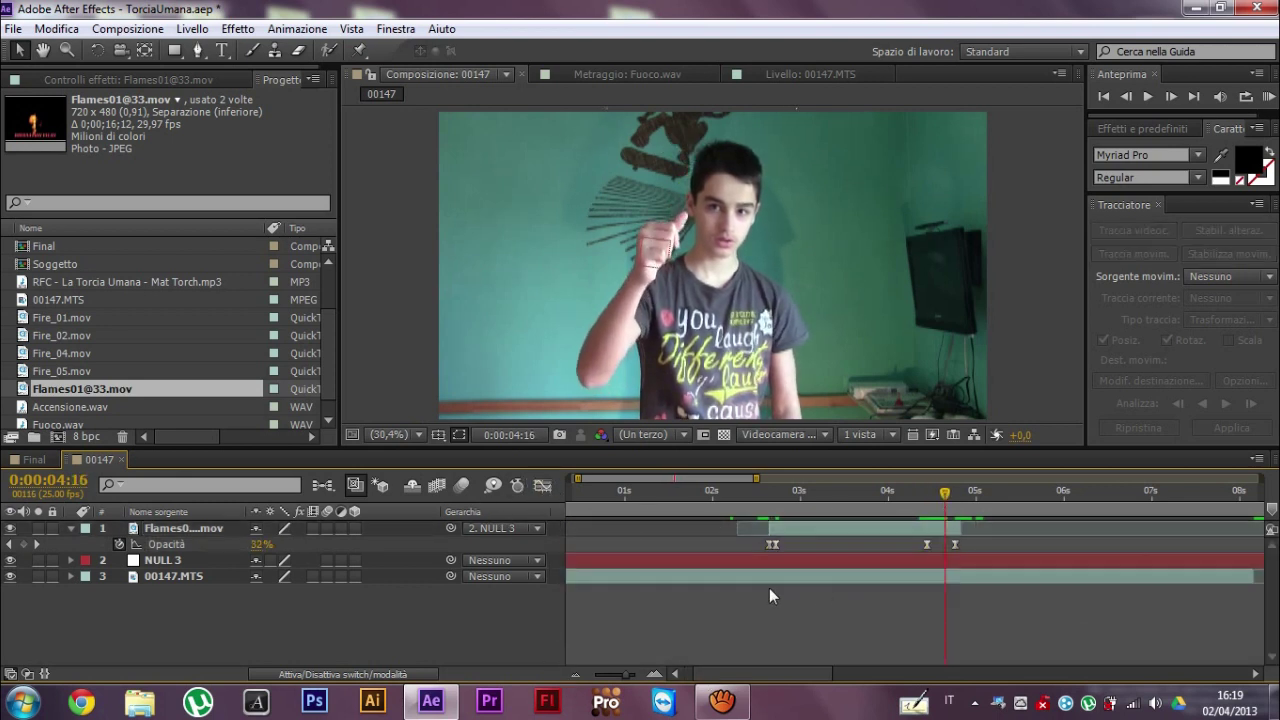
{"action": "left_click", "coordinate": [574, 675]}
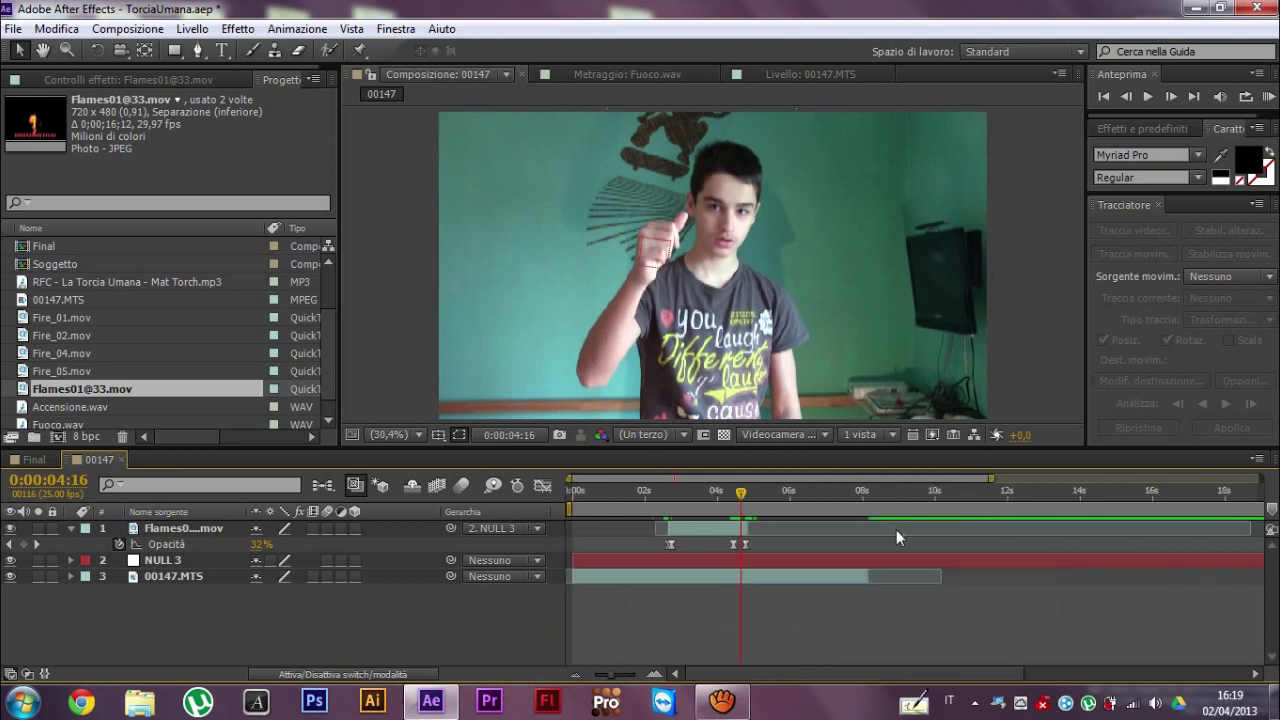
{"action": "mouse_move", "coordinate": [743, 493]}
{"action": "left_mouse_down"}
{"action": "mouse_move", "coordinate": [776, 494]}
{"action": "mouse_move", "coordinate": [774, 508]}
{"action": "left_mouse_up"}
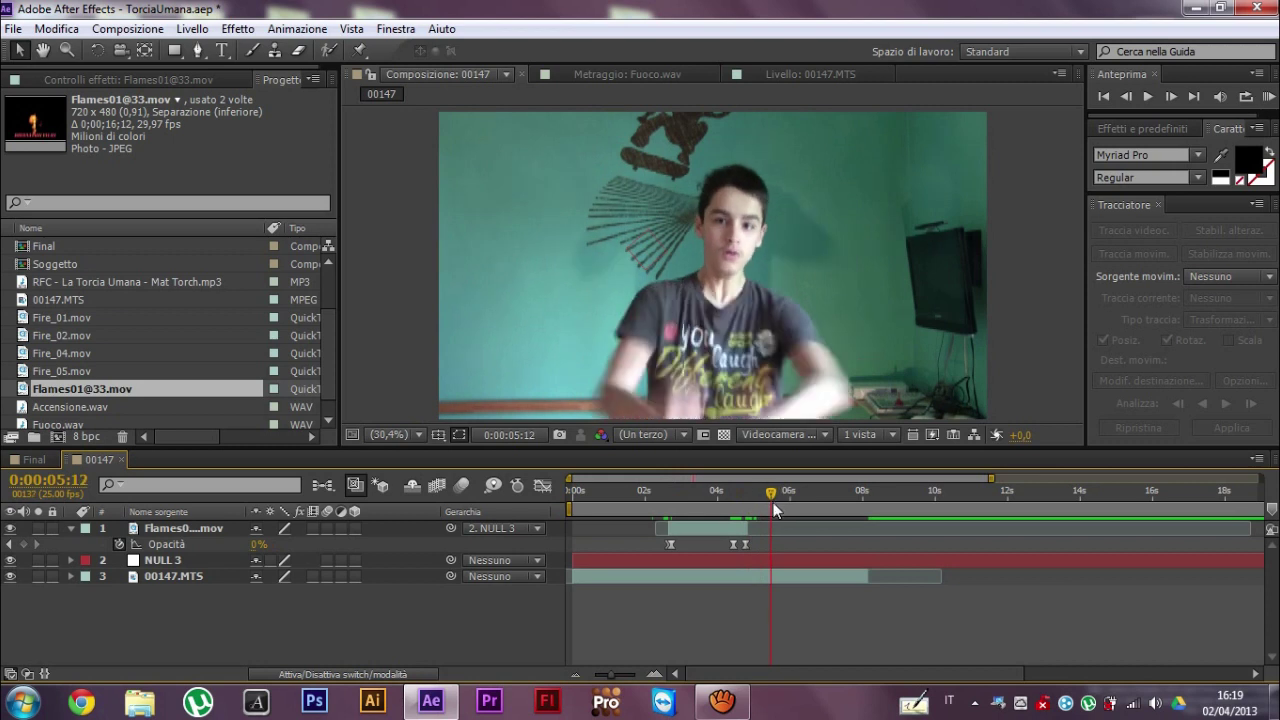
{"action": "left_click", "coordinate": [1127, 96]}
- Step back to 0:00:05:10 and duplicate the 00147.MTS footage layer
{"action": "left_click", "coordinate": [1127, 94]}
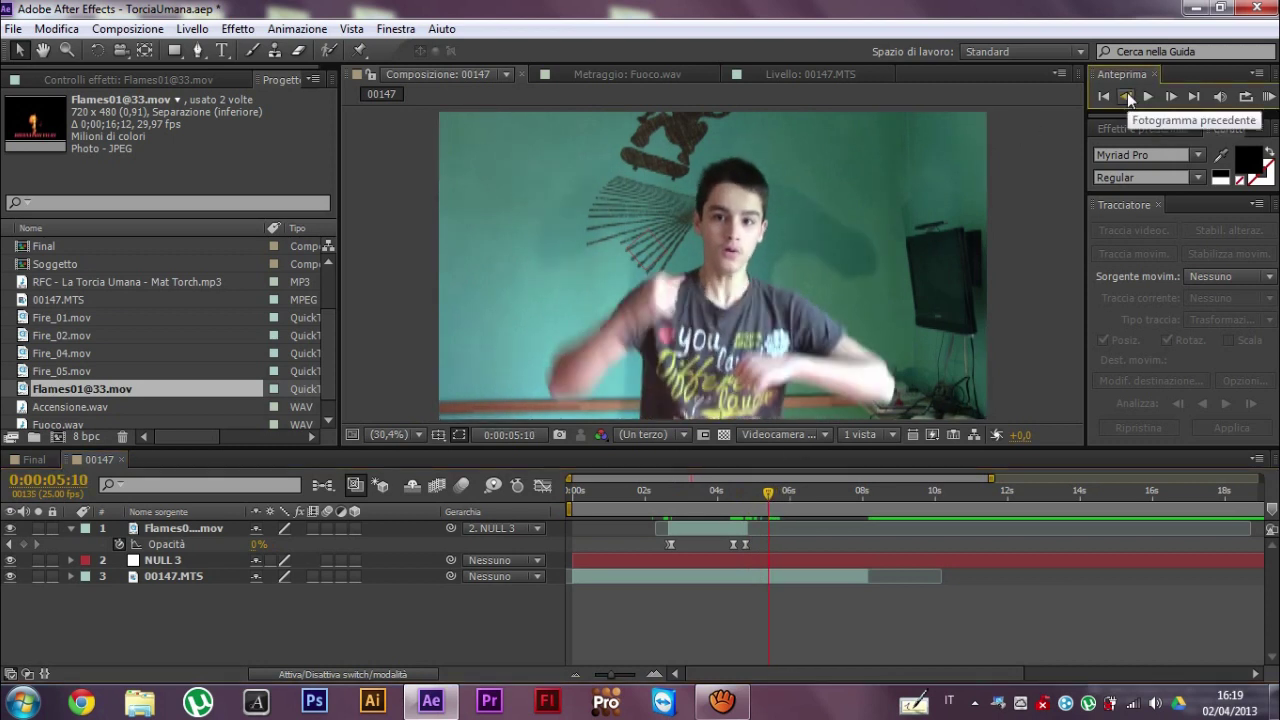
{"action": "left_click", "coordinate": [208, 579]}
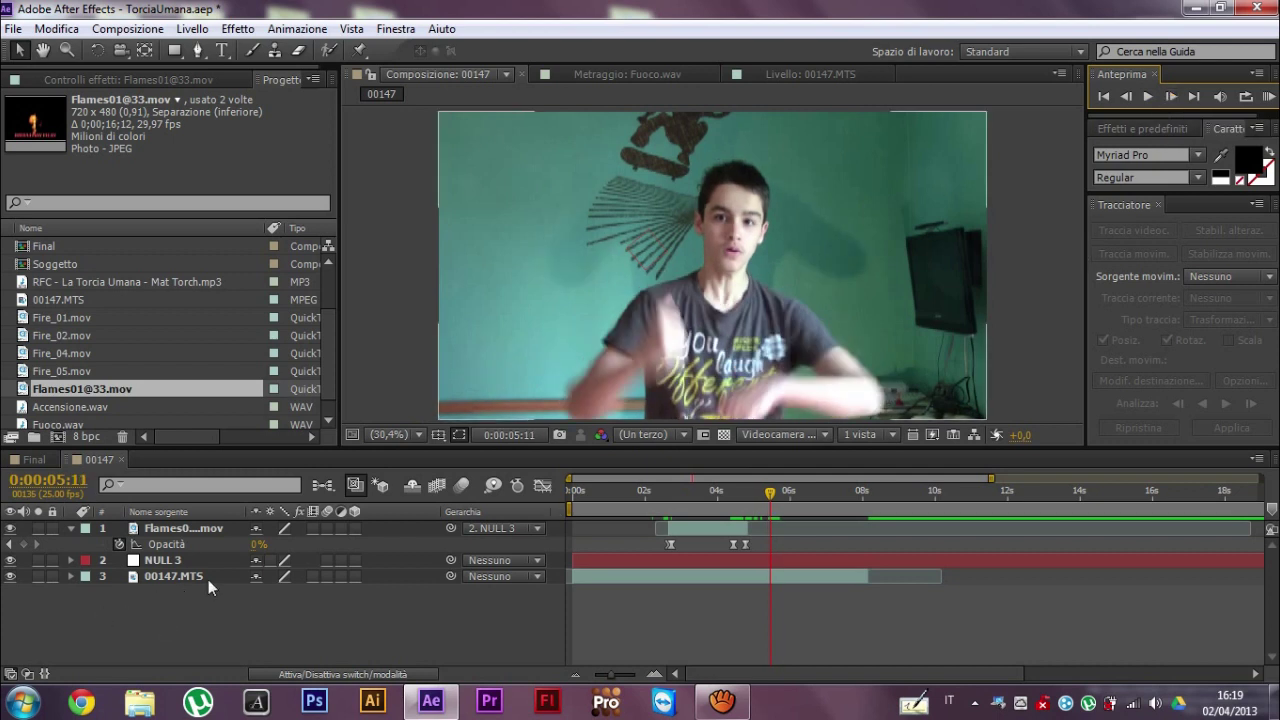
{"action": "key", "text": "ctrl+d"}
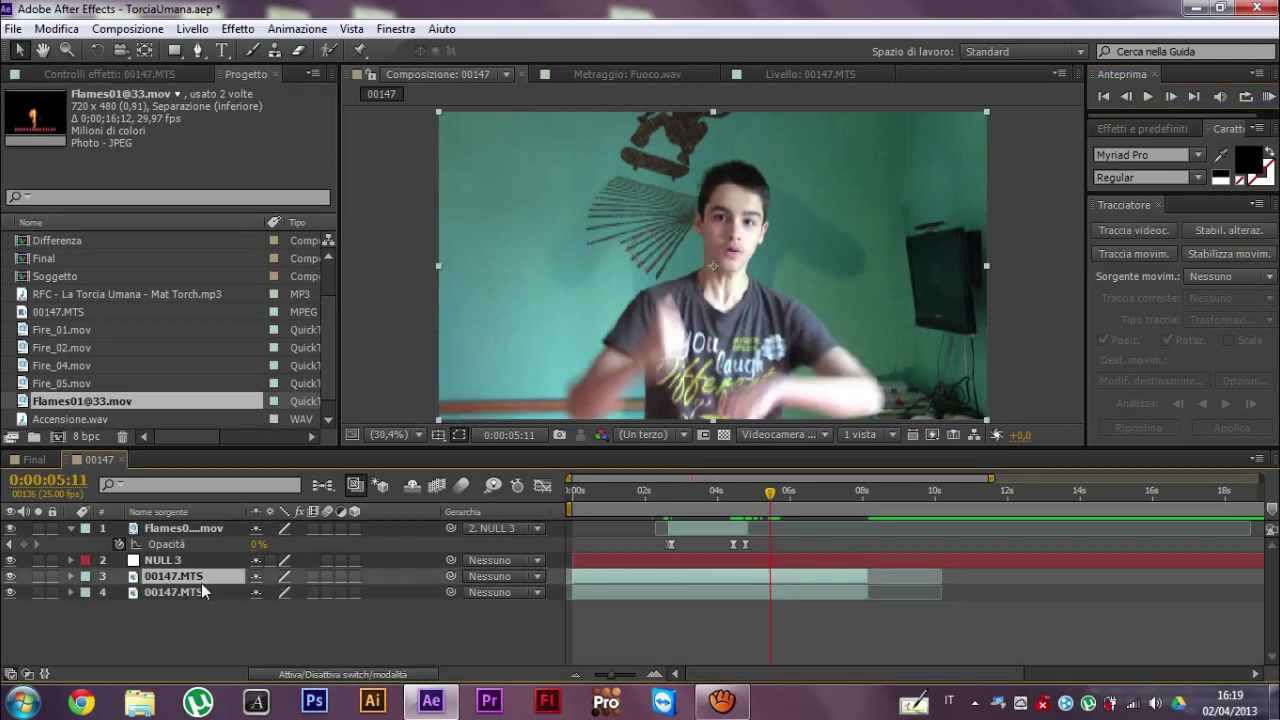
- Precompose one 00147.MTS copy into a new composition named Soggetto, moving all attributes
{"action": "right_click", "coordinate": [170, 580]}
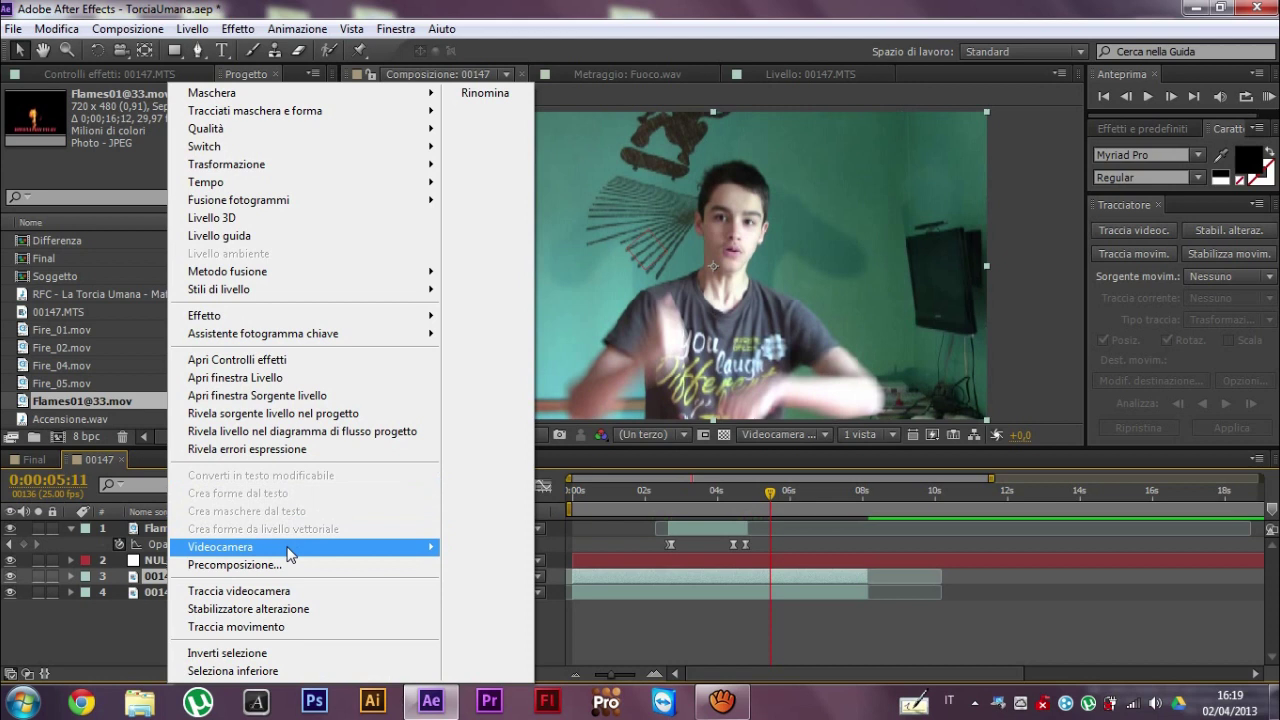
{"action": "left_click", "coordinate": [285, 564]}
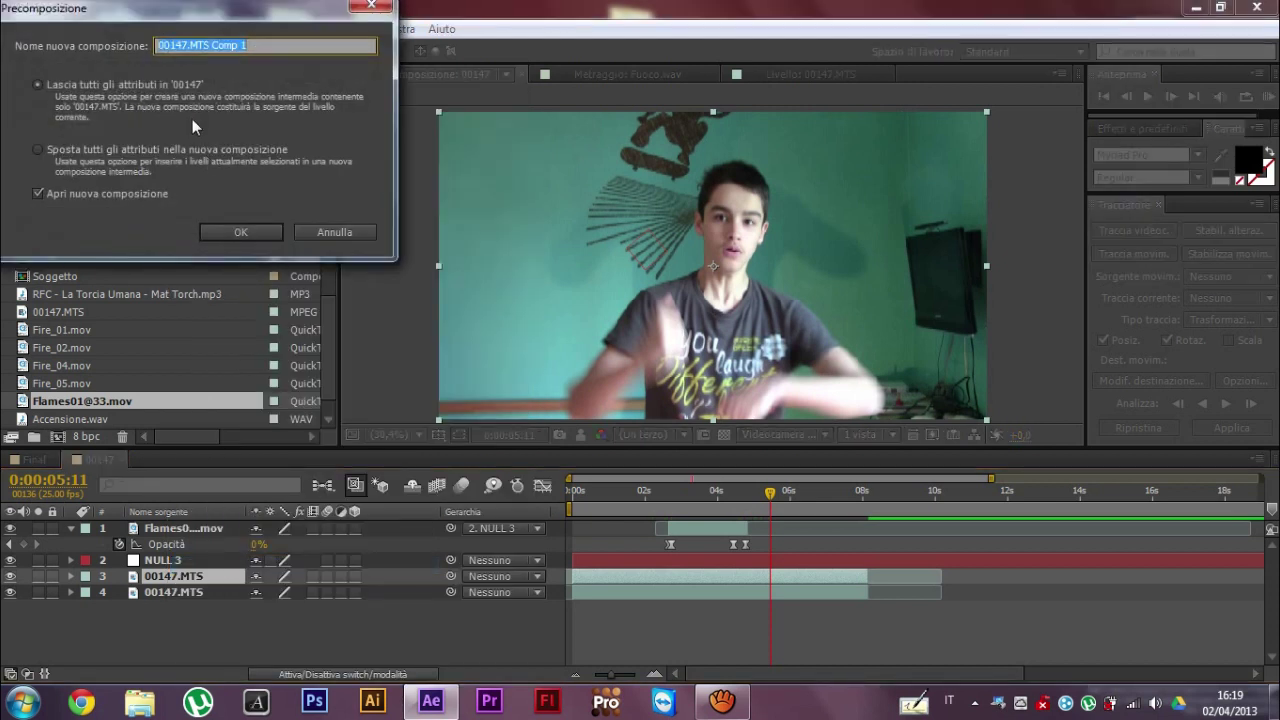
{"action": "left_click", "coordinate": [180, 150]}
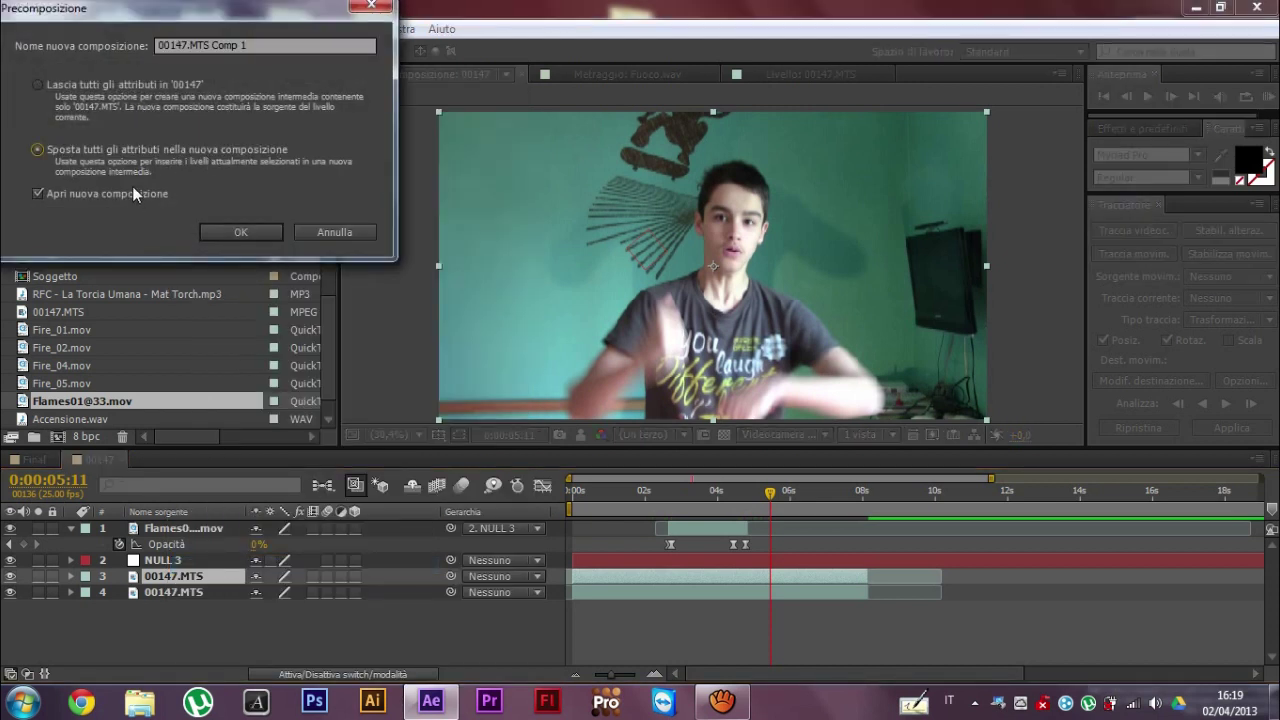
{"action": "left_click", "coordinate": [286, 44]}
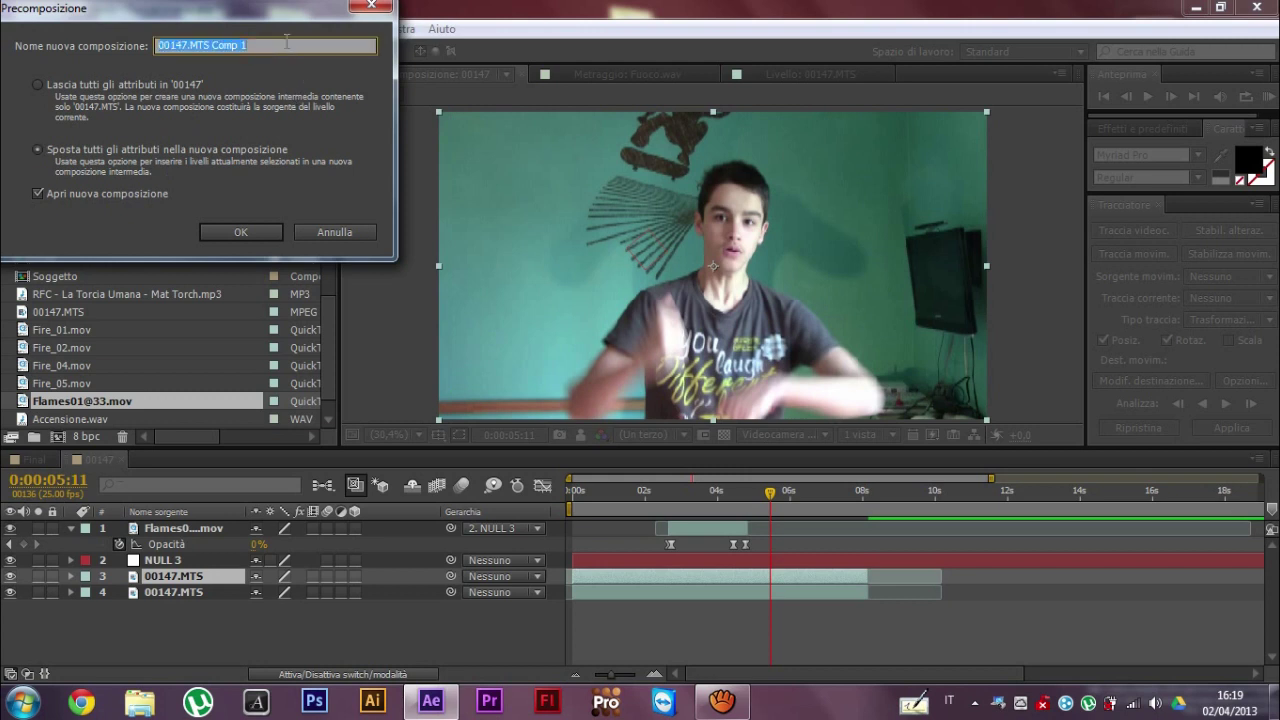
{"action": "type", "text": "Soggetto"}
{"action": "key", "text": "Return"}
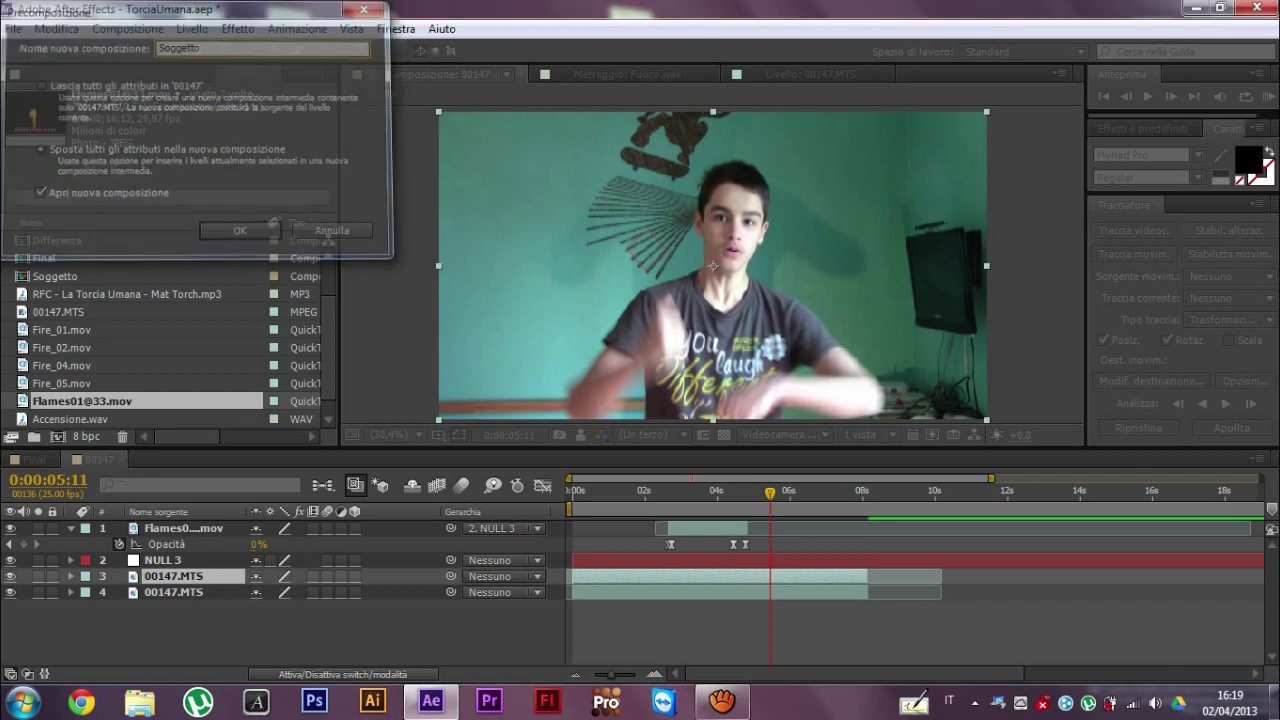
- Rename the Soggetto composition to SoggettoTutorial in its composition settings
{"action": "right_click", "coordinate": [172, 459]}
{"action": "left_click", "coordinate": [290, 171]}
{"action": "left_click", "coordinate": [899, 111]}
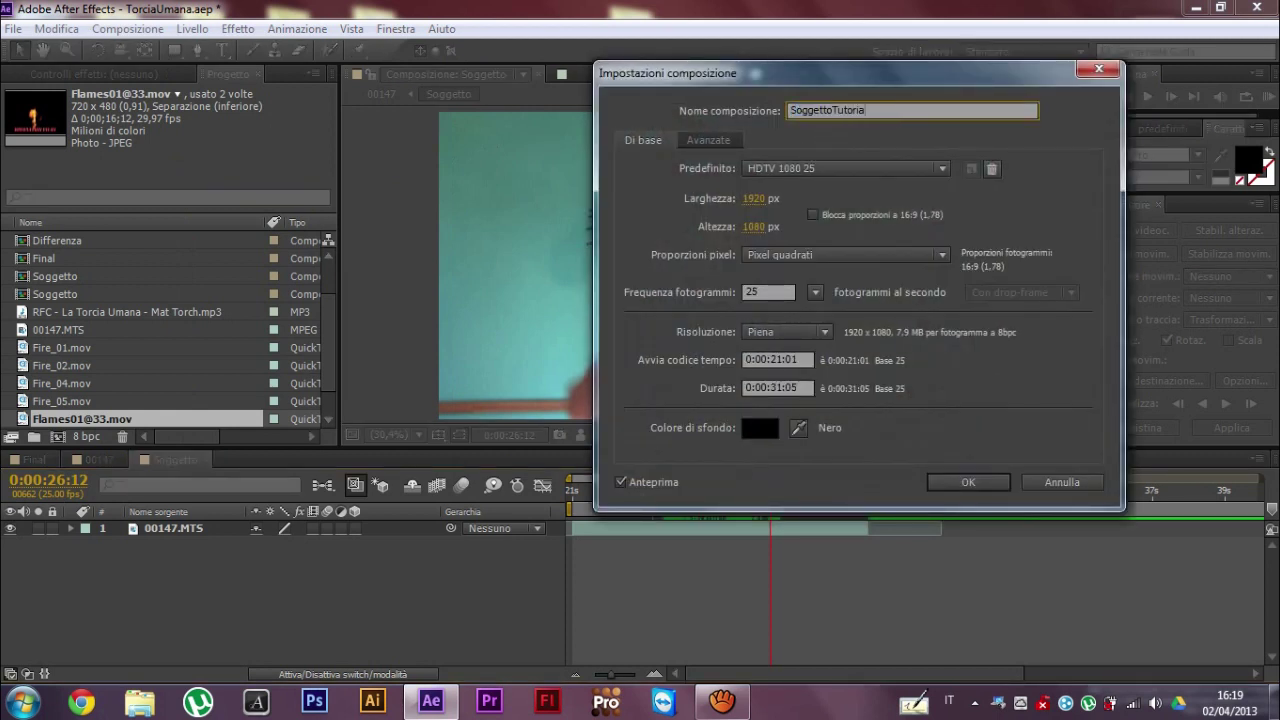
{"action": "type", "text": "l"}
{"action": "key", "text": "Return"}
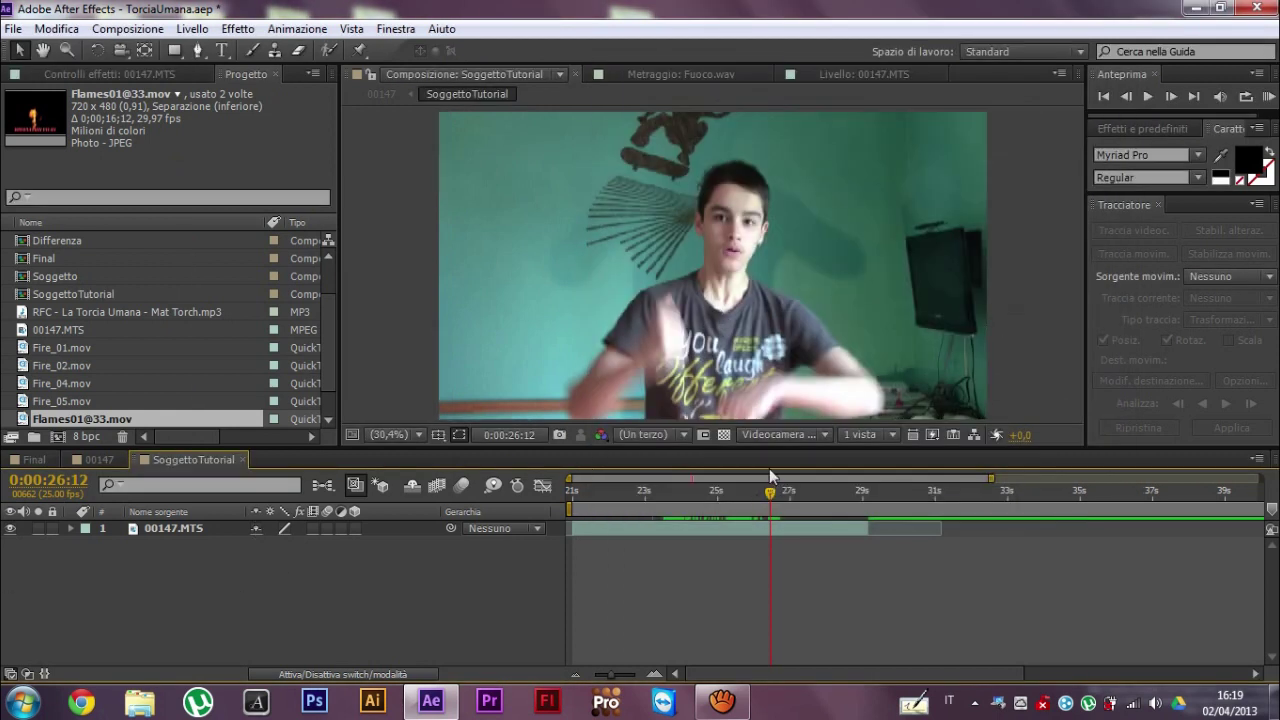
- Duplicate the 00147.MTS layer and freeze the lower copy on the empty-room start frame
{"action": "left_click", "coordinate": [210, 533]}
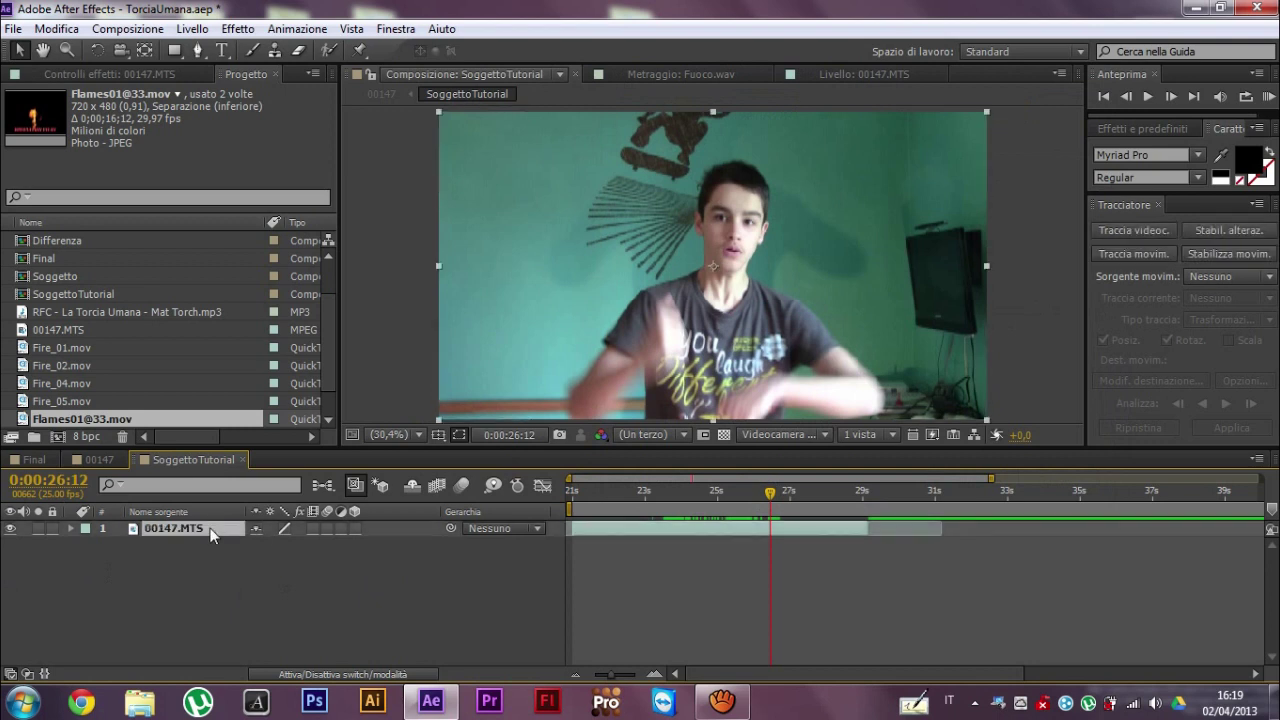
{"action": "key", "text": "ctrl+d"}
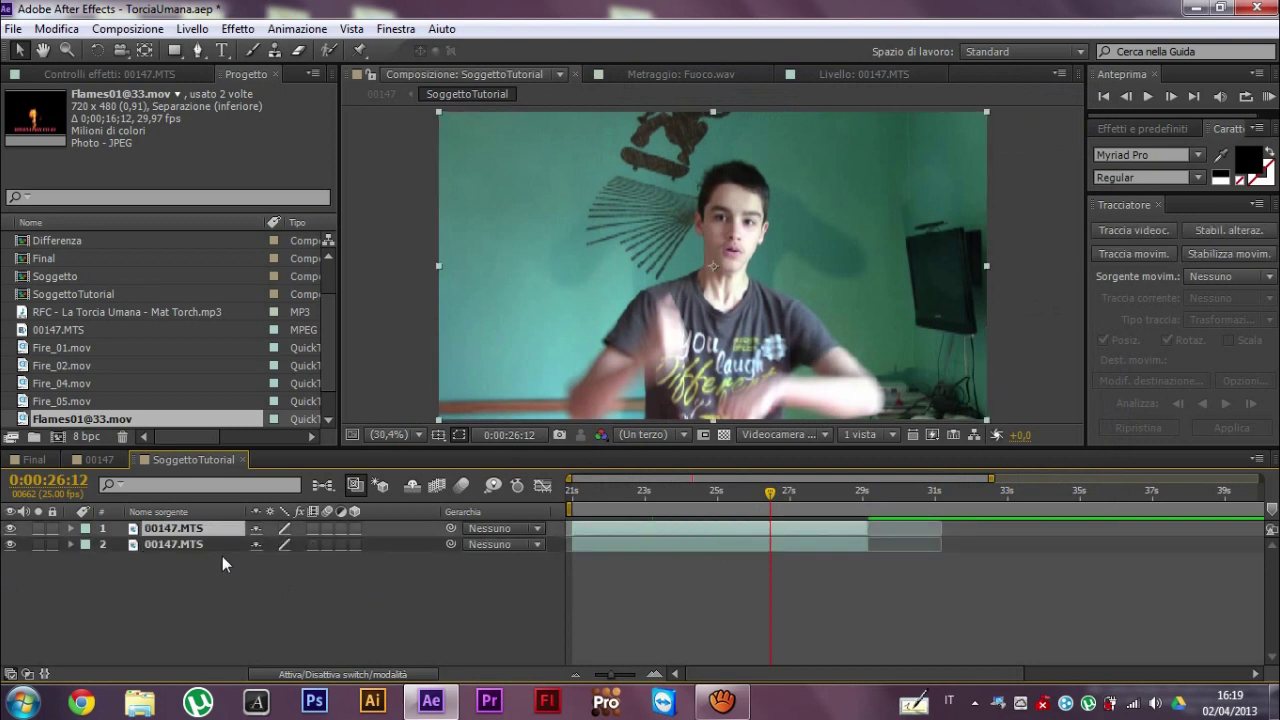
{"action": "left_click", "coordinate": [523, 548]}
{"action": "left_click_drag", "start_coordinate": [603, 496], "coordinate": [572, 492]}
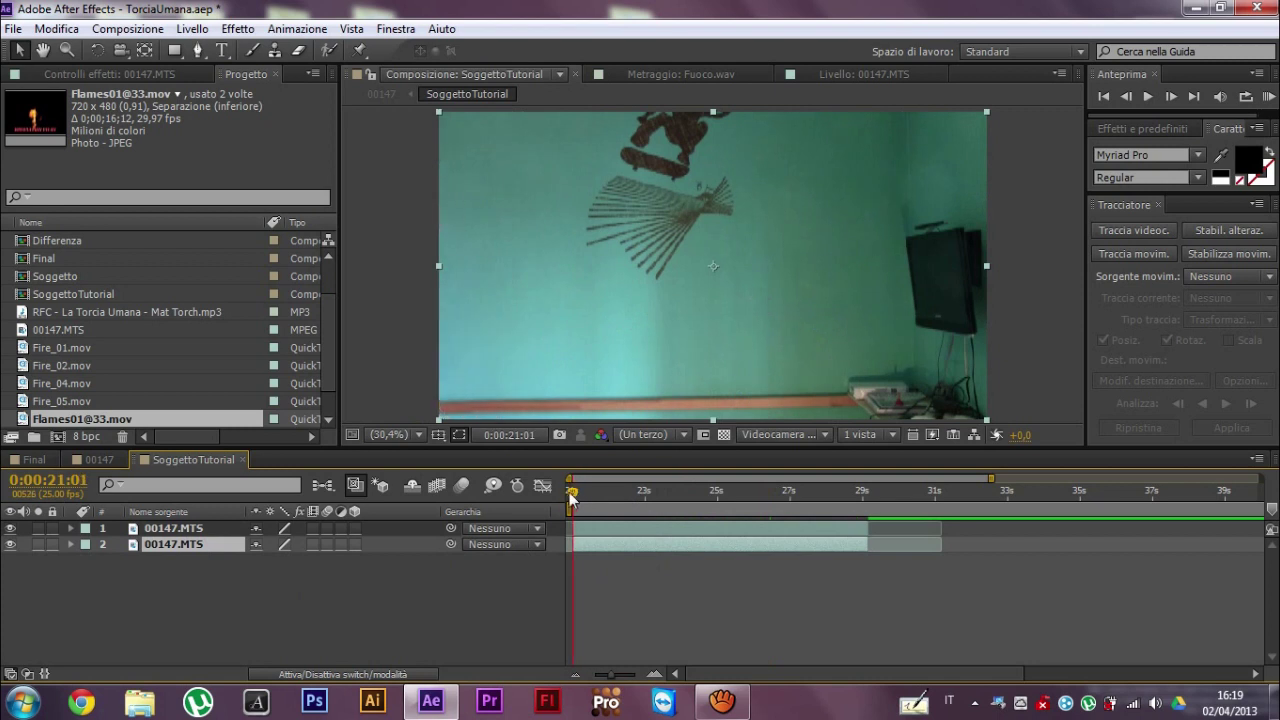
{"action": "right_click", "coordinate": [212, 544]}
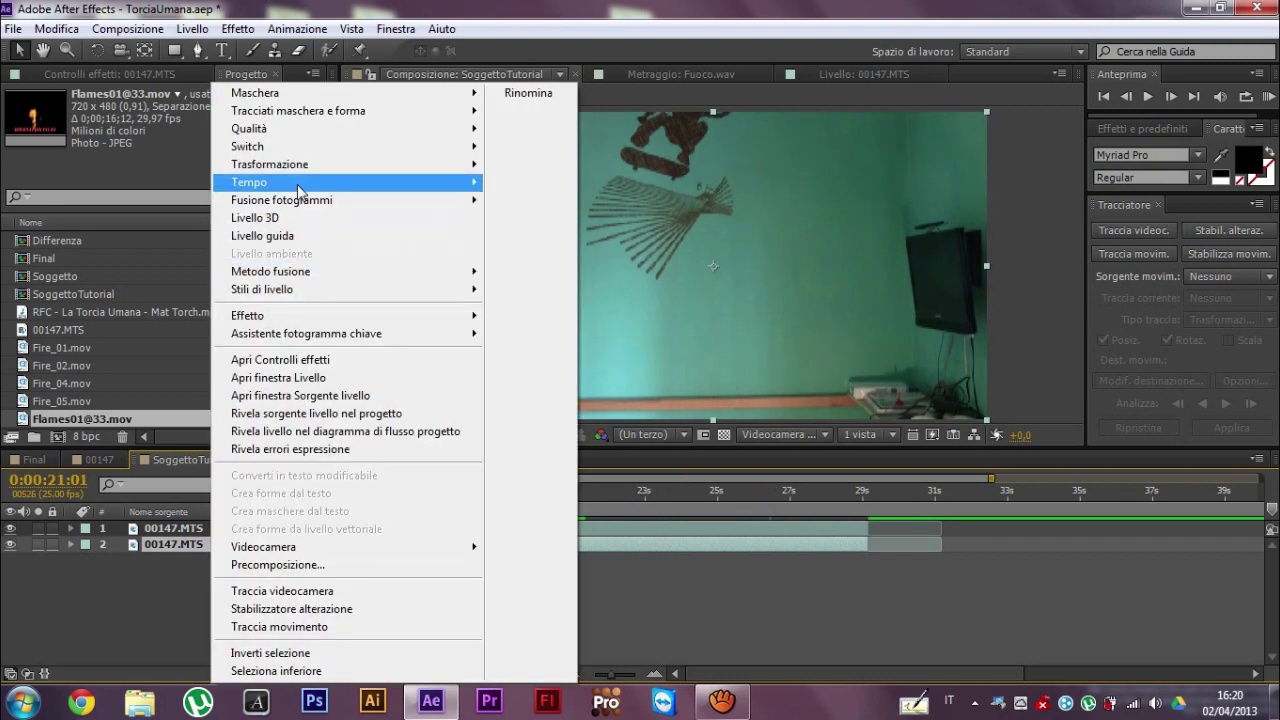
{"action": "mouse_move", "coordinate": [298, 190]}
{"action": "left_click", "coordinate": [553, 250]}
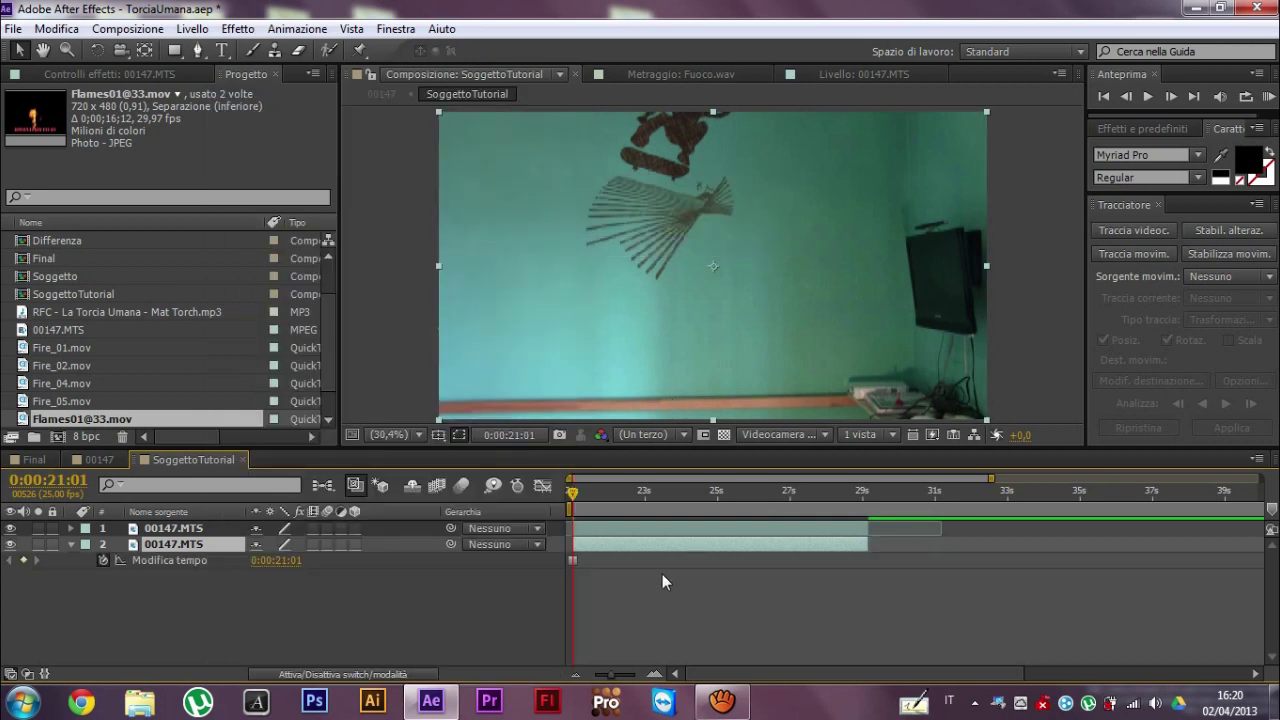
- Set the top 00147.MTS layer's blend mode to Differenza, checked at about 26 seconds
{"action": "left_click", "coordinate": [728, 492]}
{"action": "mouse_move", "coordinate": [730, 492]}
{"action": "left_mouse_down"}
{"action": "mouse_move", "coordinate": [777, 490]}
{"action": "mouse_move", "coordinate": [763, 491]}
{"action": "left_mouse_up"}
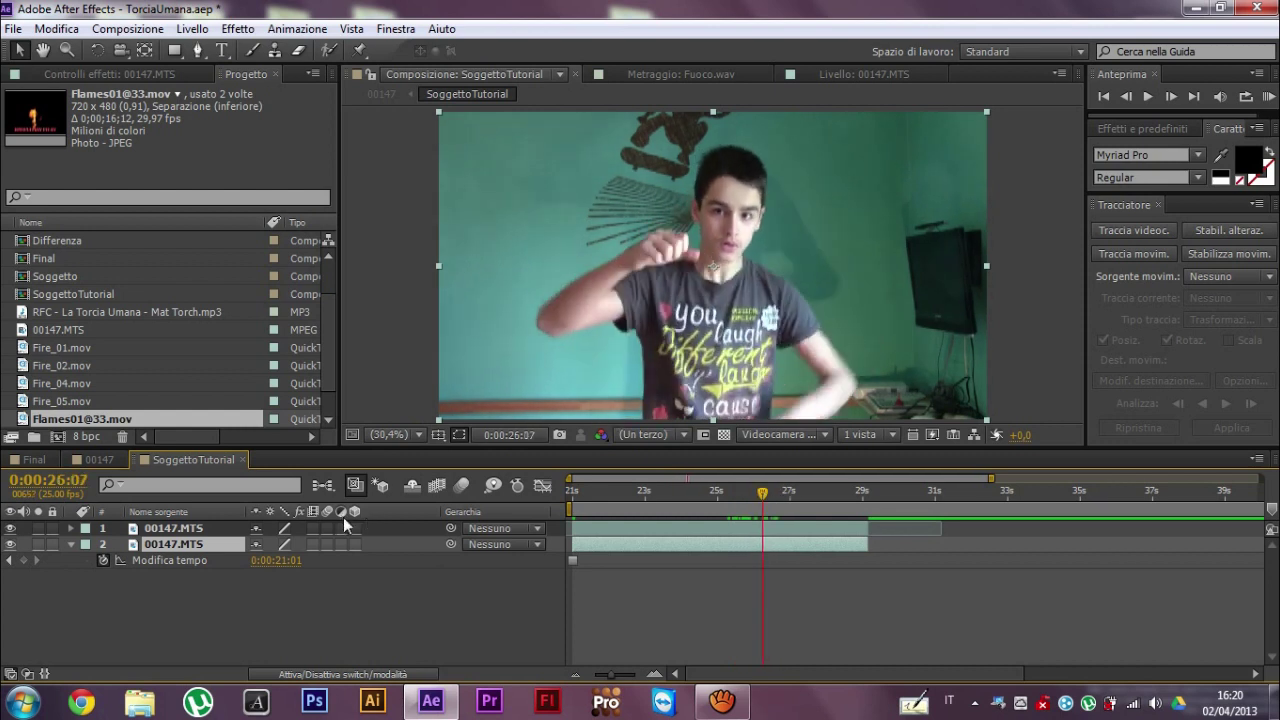
{"action": "left_click", "coordinate": [198, 527]}
{"action": "right_click", "coordinate": [198, 527]}
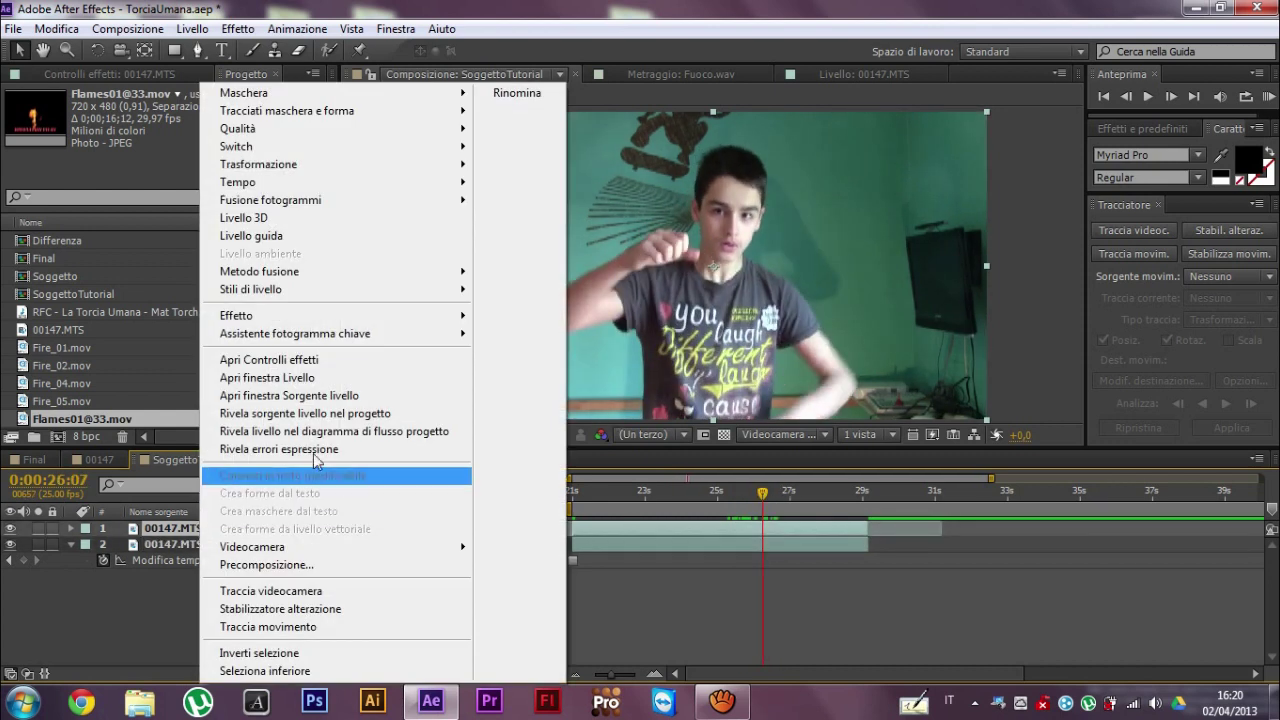
{"action": "mouse_move", "coordinate": [355, 282]}
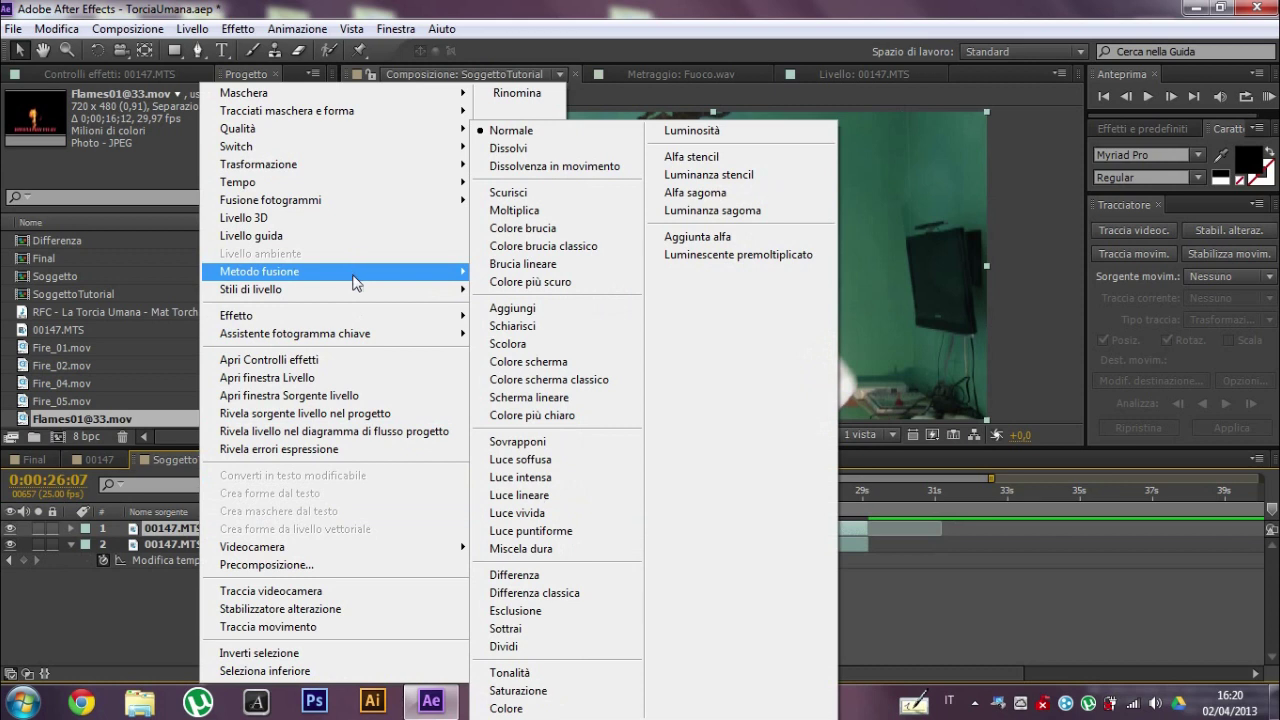
{"action": "left_click", "coordinate": [575, 575]}
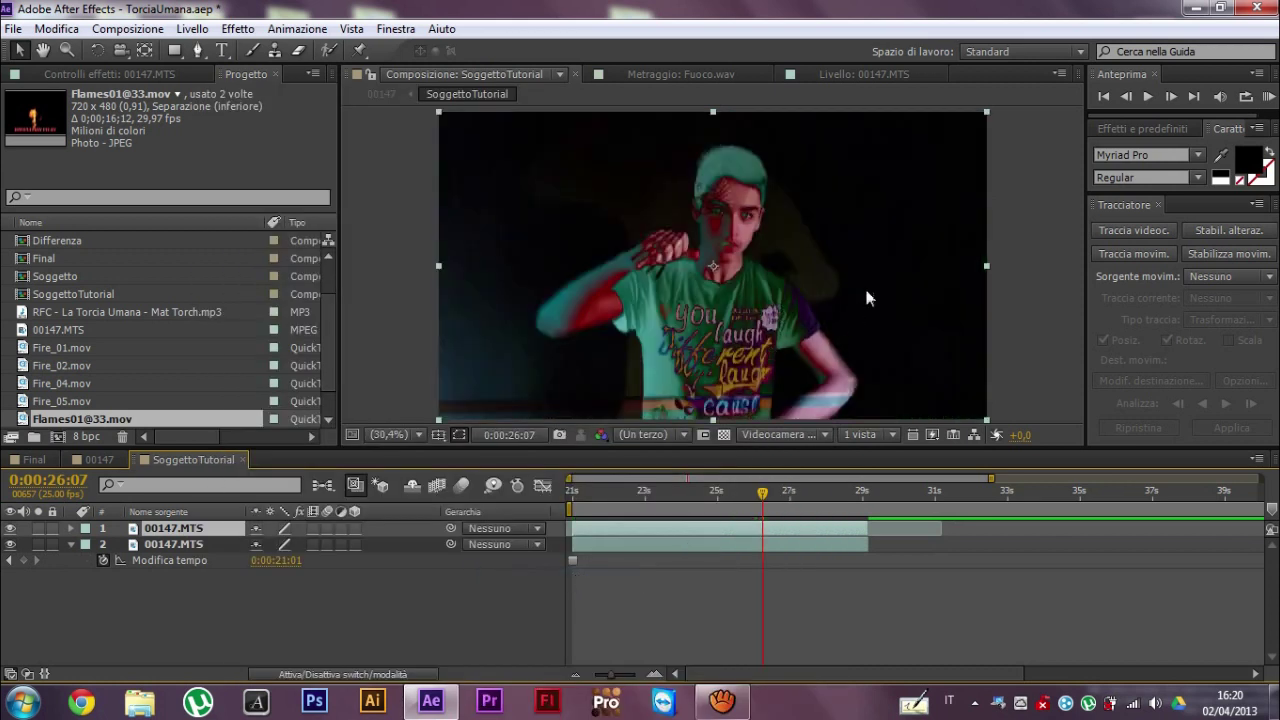
{"action": "left_click", "coordinate": [1156, 204]}
{"action": "left_click", "coordinate": [1144, 128]}
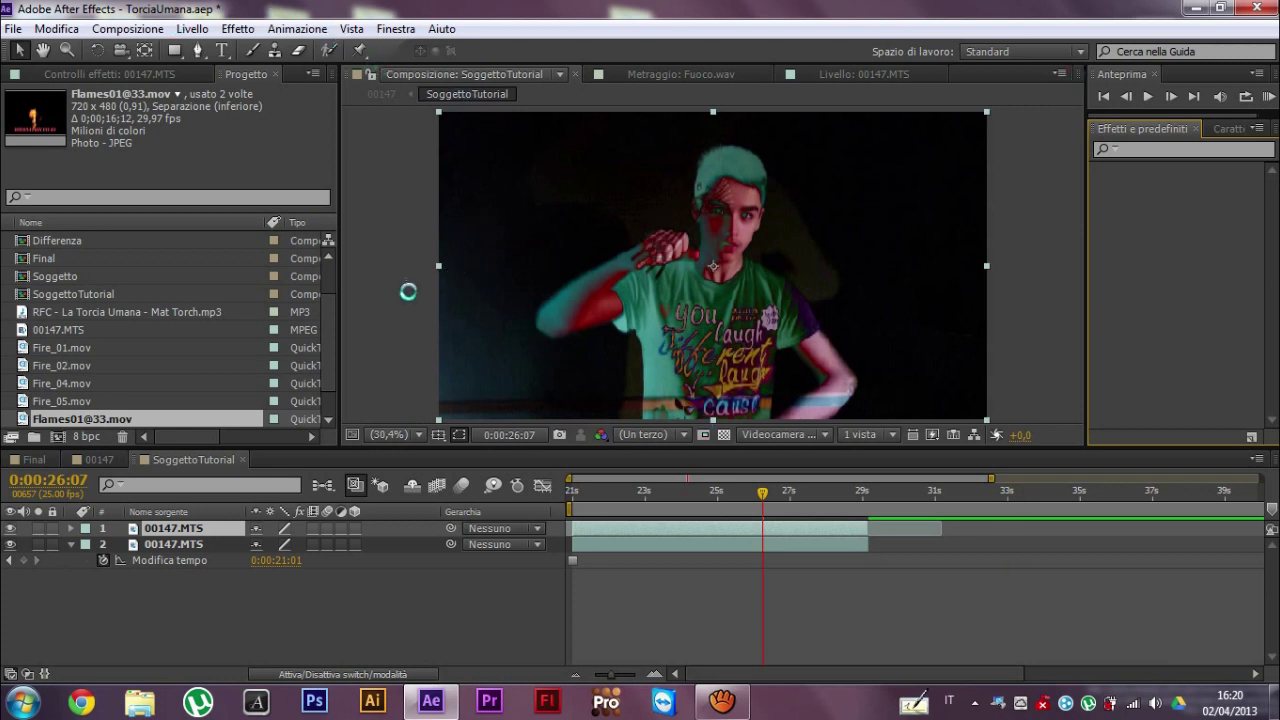
- Precompose both 00147.MTS layers as Biacno&Nero, then go back to the SoggettoTutorial timeline
{"action": "left_click", "coordinate": [336, 619]}
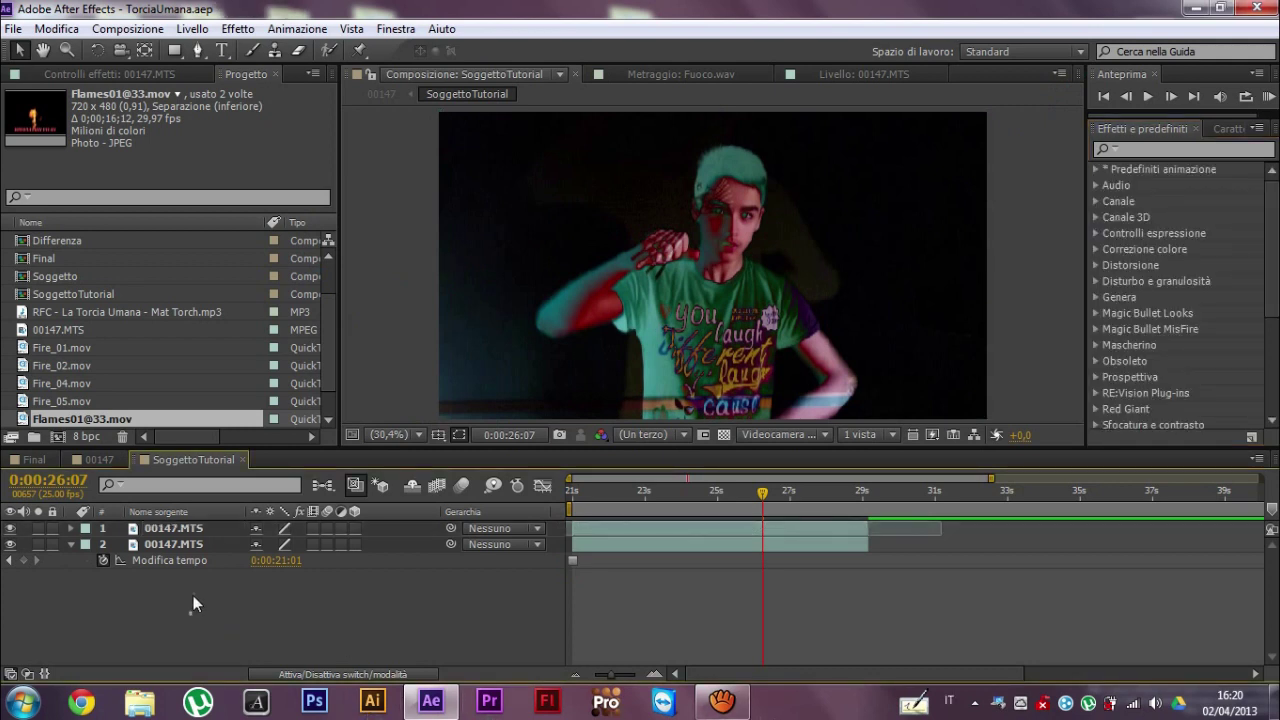
{"action": "left_click_drag", "start_coordinate": [193, 600], "coordinate": [180, 532]}
{"action": "right_click", "coordinate": [178, 540]}
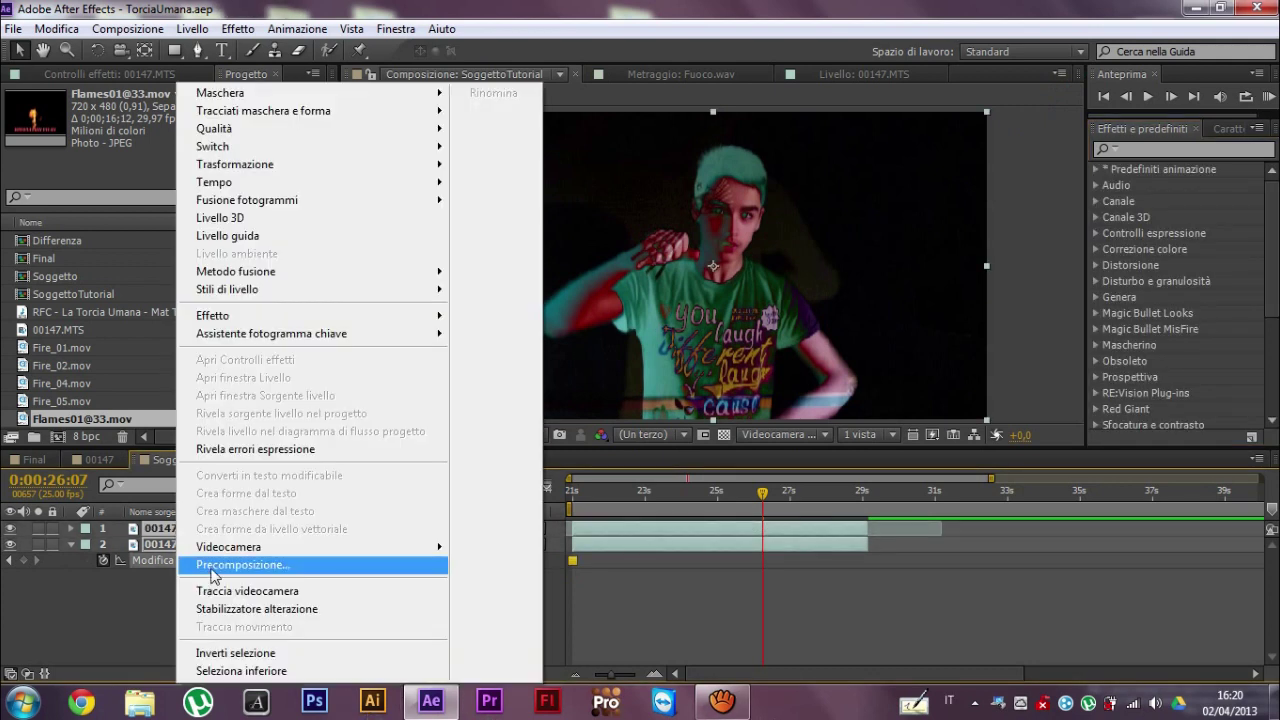
{"action": "left_click", "coordinate": [213, 566]}
{"action": "type", "text": "Biacno&Nero"}
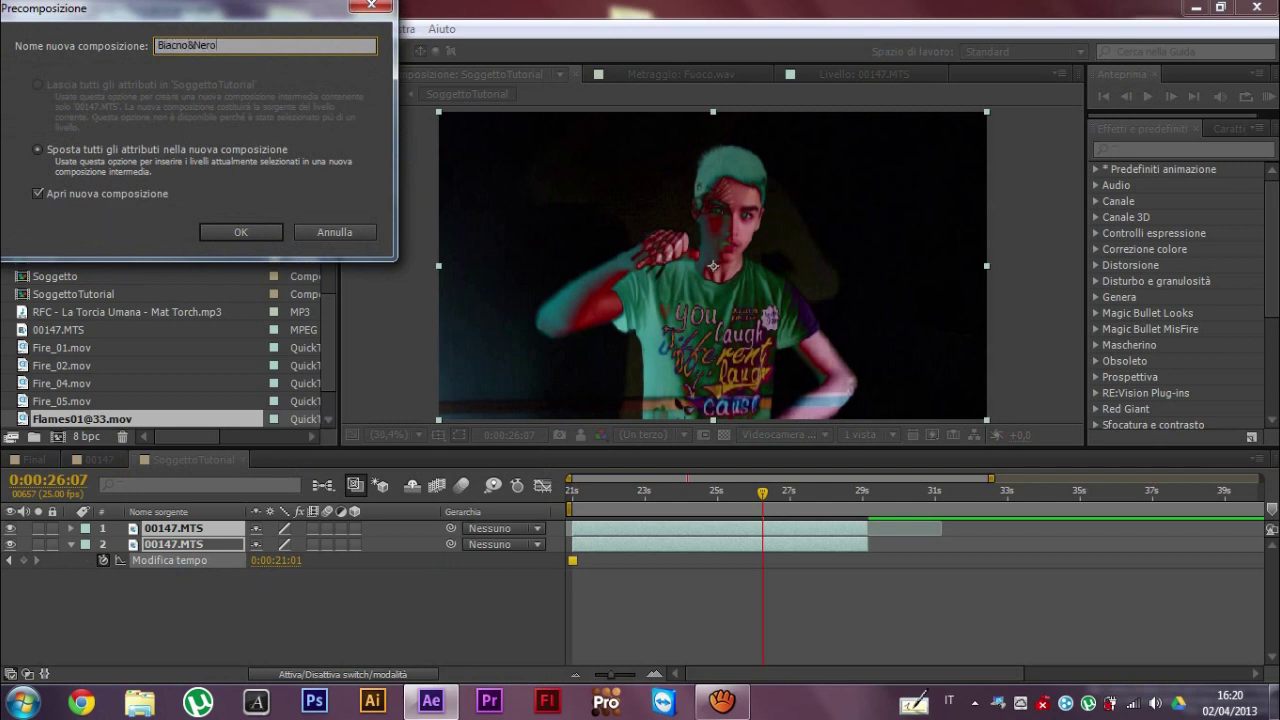
{"action": "key", "text": "Return"}
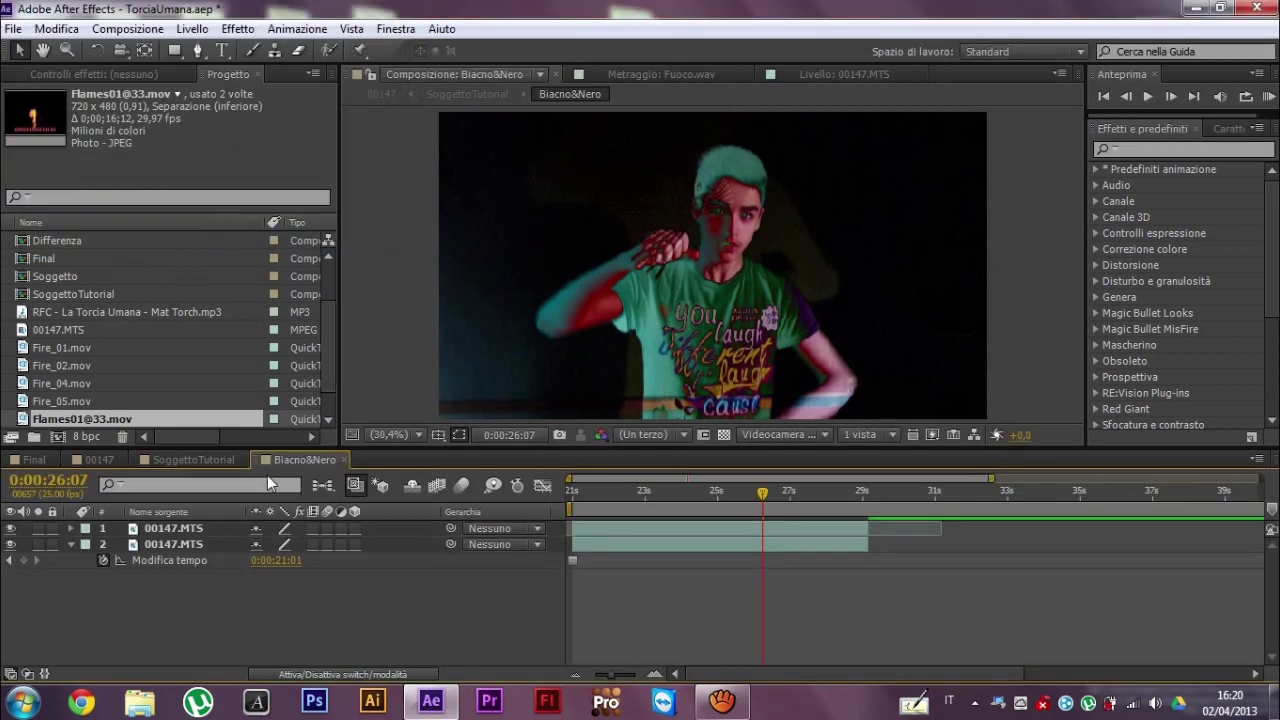
{"action": "left_click", "coordinate": [186, 459]}
{"action": "left_click", "coordinate": [1236, 150]}
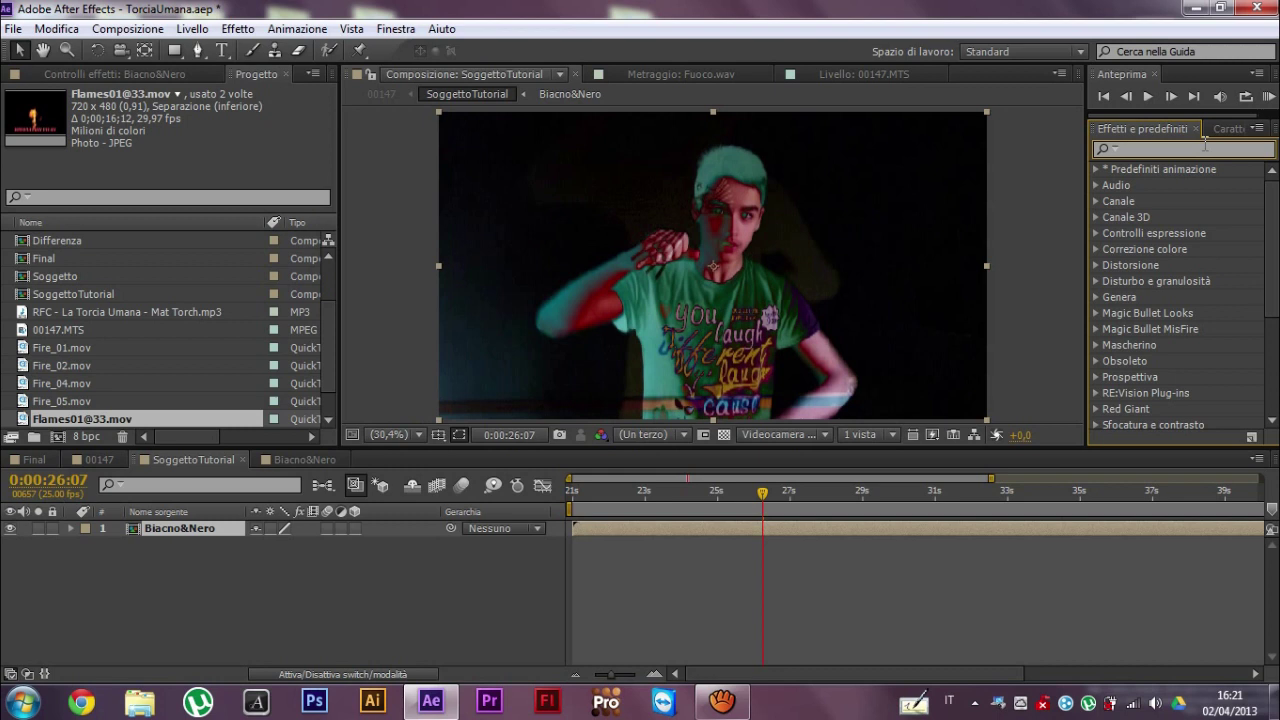
- Apply Tonalità/saturazione to the Biacno&Nero layer and fully desaturate it to black and white
{"action": "type", "text": "tonalit"}
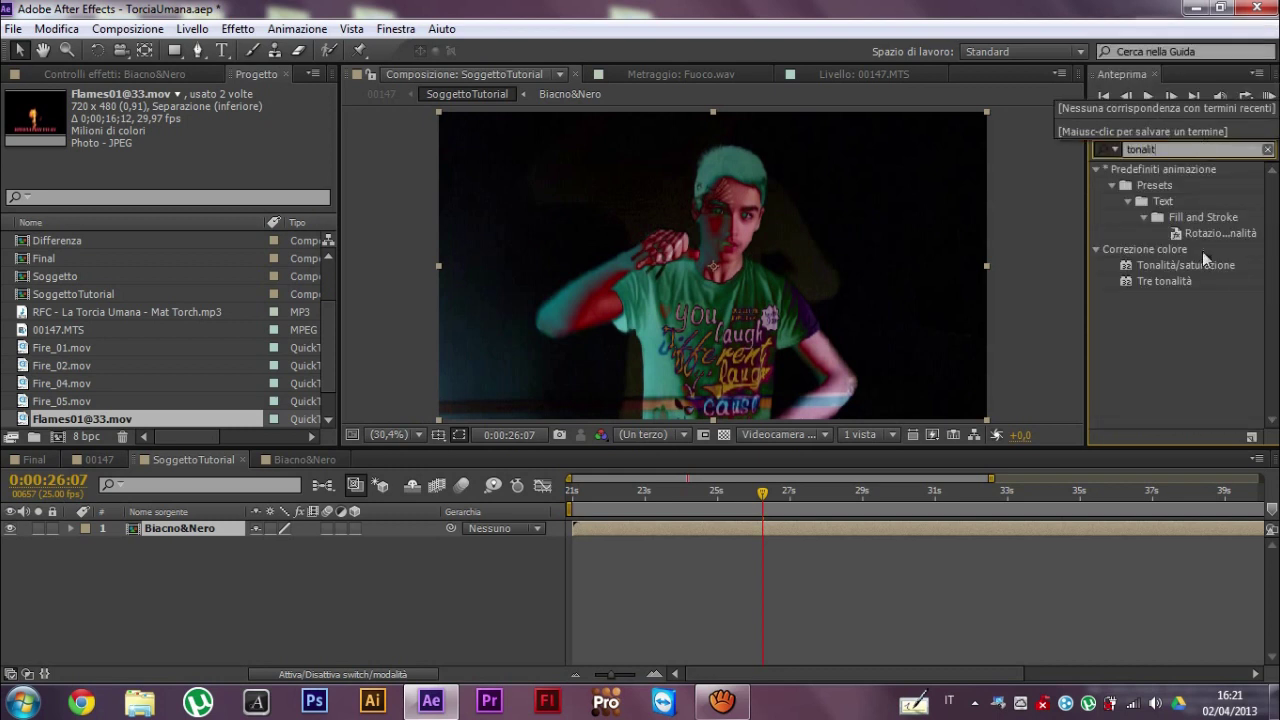
{"action": "left_click_drag", "start_coordinate": [1185, 265], "coordinate": [638, 332]}
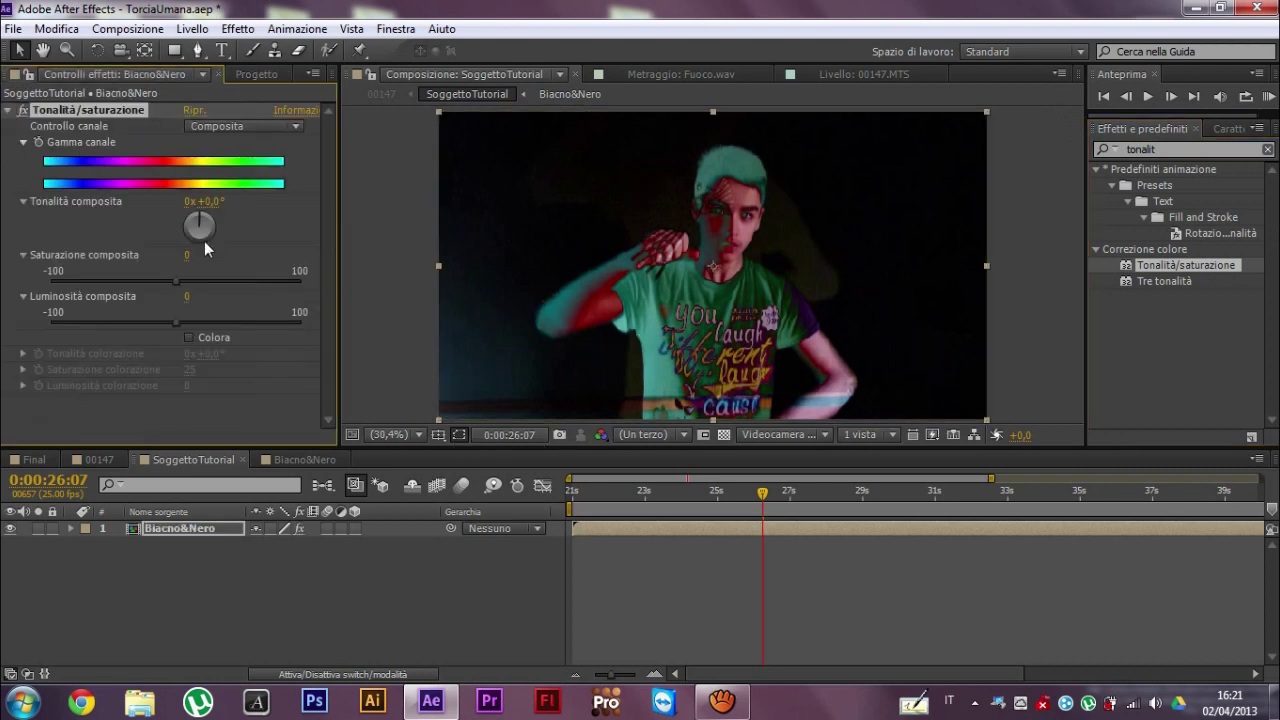
{"action": "left_click_drag", "start_coordinate": [100, 285], "coordinate": [14, 280]}
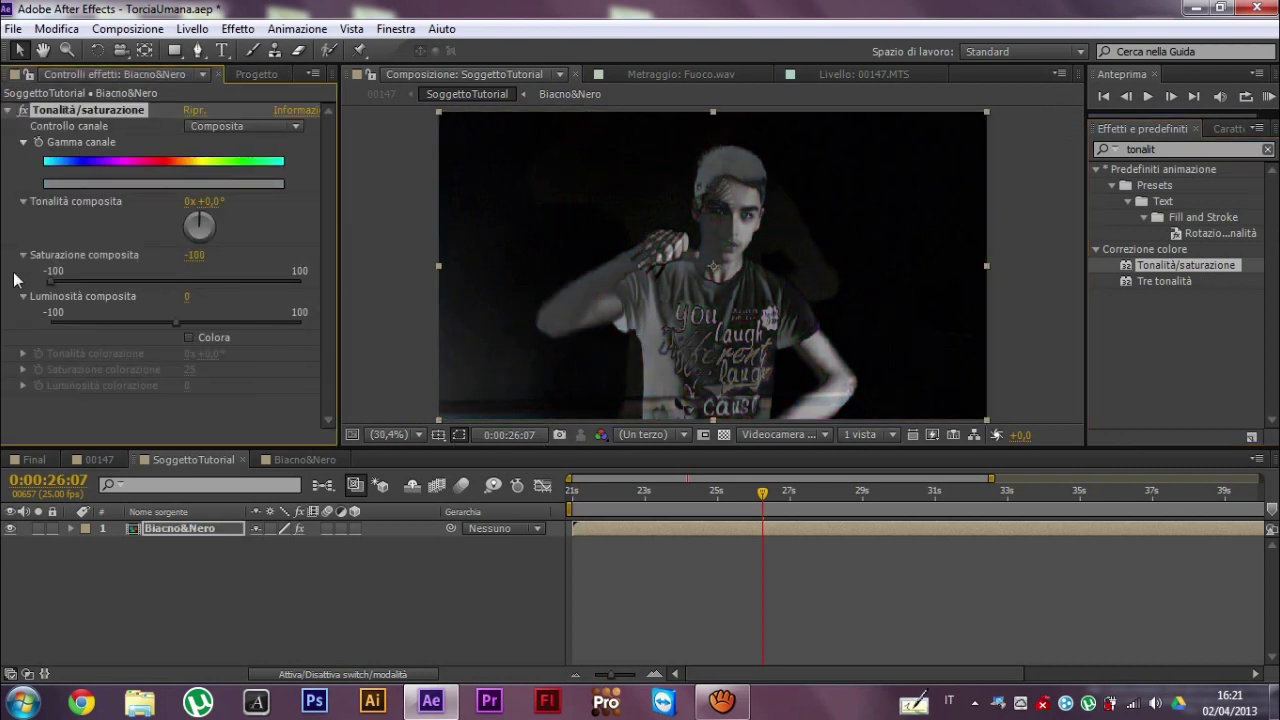
{"action": "left_click", "coordinate": [8, 110]}
- Add a Livelli effect with black input 12 and white input 99
{"action": "left_click", "coordinate": [1262, 152]}
{"action": "type", "text": "live"}
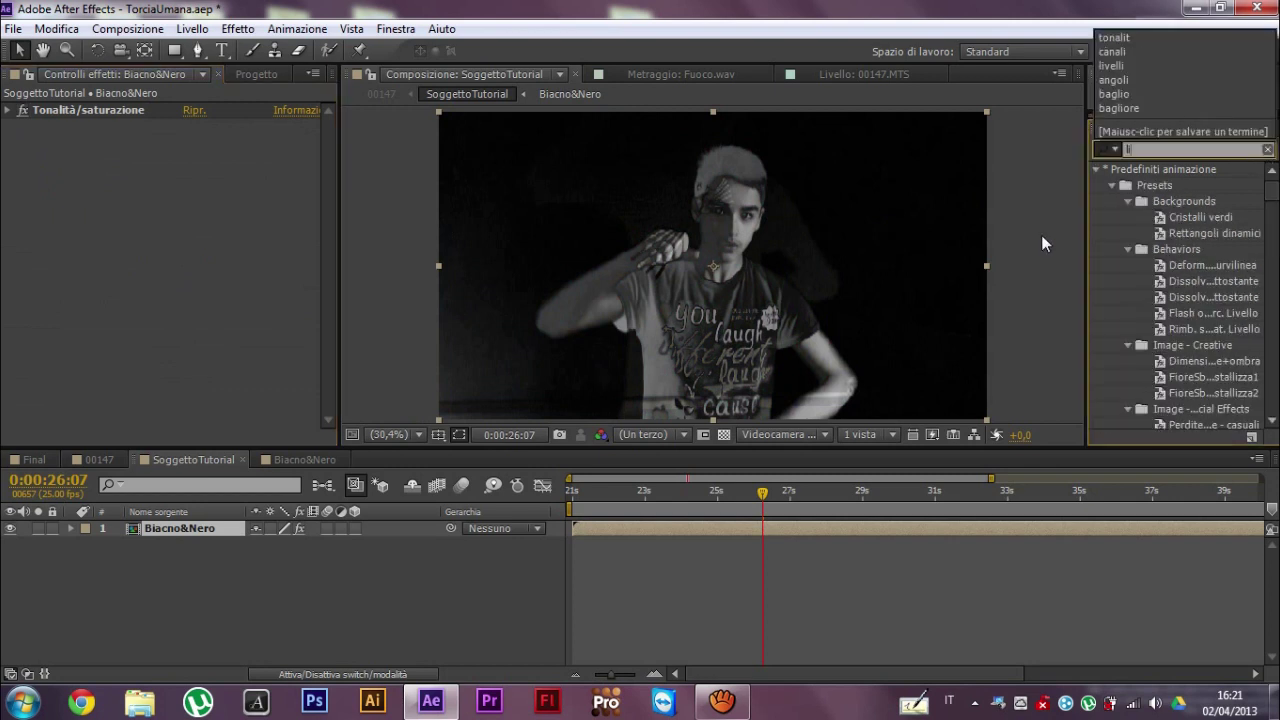
{"action": "type", "text": "lli"}
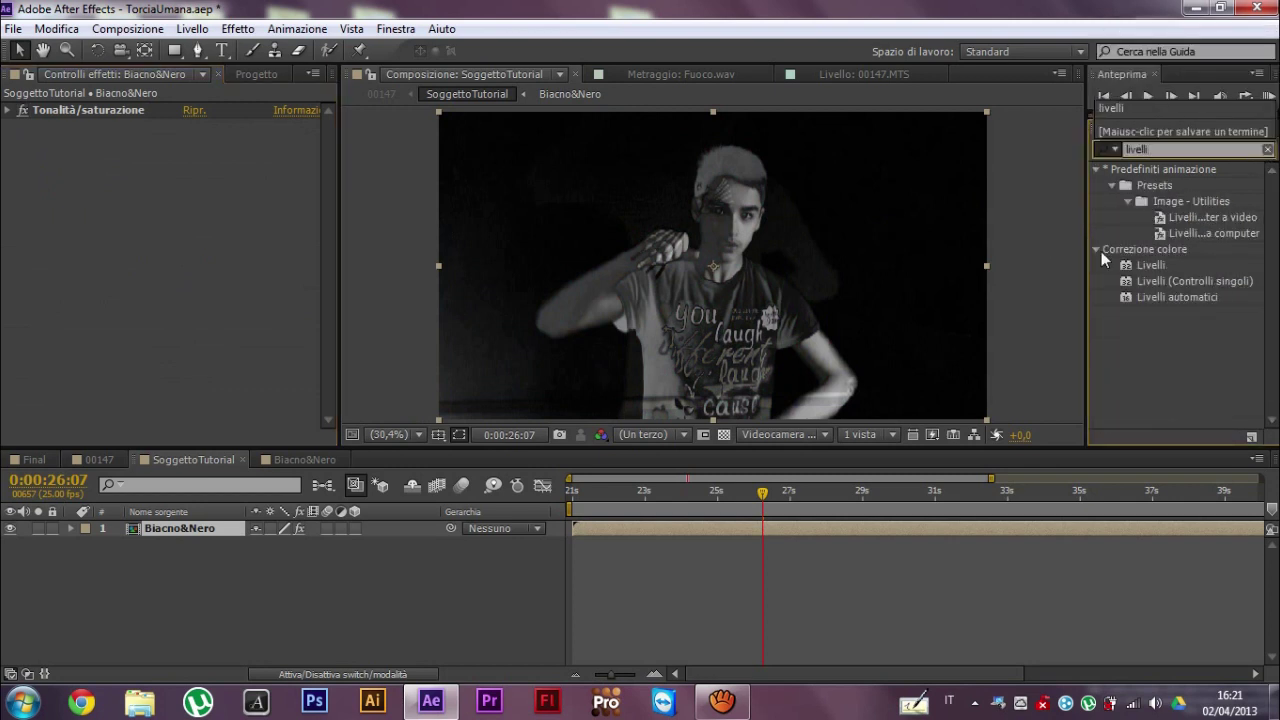
{"action": "left_click_drag", "start_coordinate": [1151, 263], "coordinate": [216, 339]}
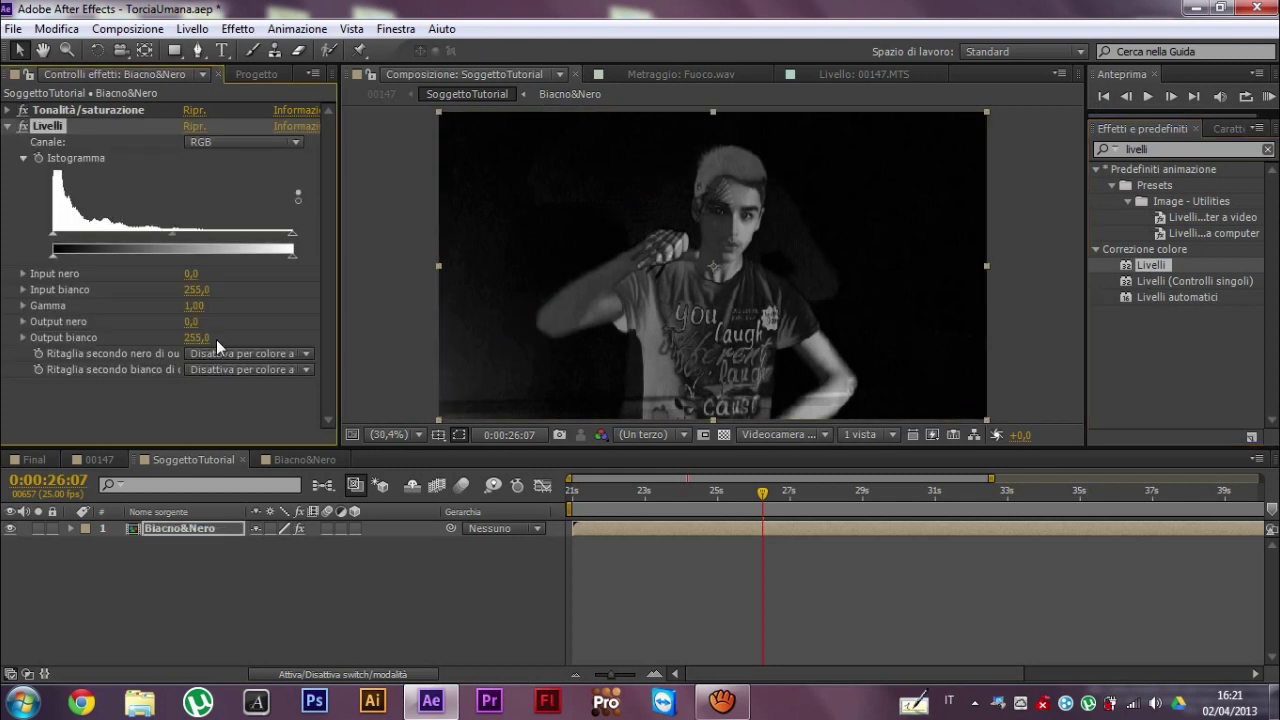
{"action": "left_click_drag", "start_coordinate": [59, 233], "coordinate": [39, 237]}
{"action": "left_click_drag", "start_coordinate": [294, 233], "coordinate": [61, 237]}
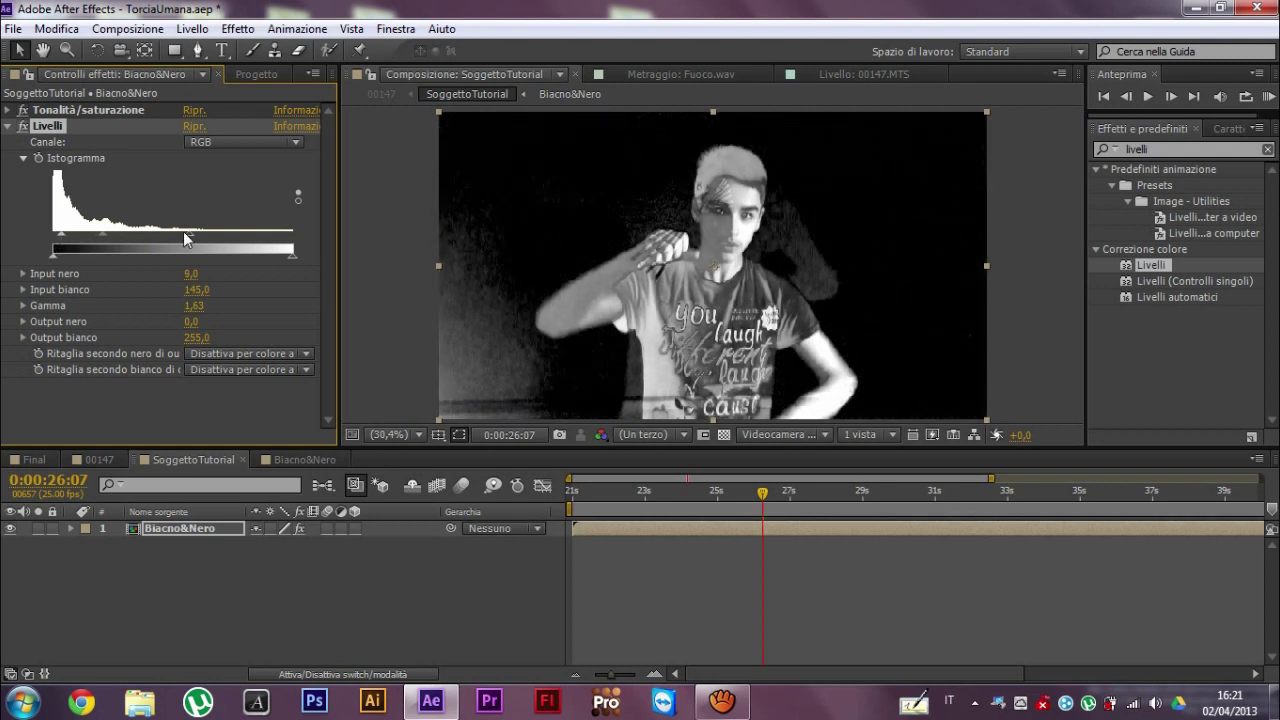
{"action": "left_click_drag", "start_coordinate": [188, 232], "coordinate": [146, 238]}
{"action": "left_click_drag", "start_coordinate": [61, 233], "coordinate": [64, 233]}
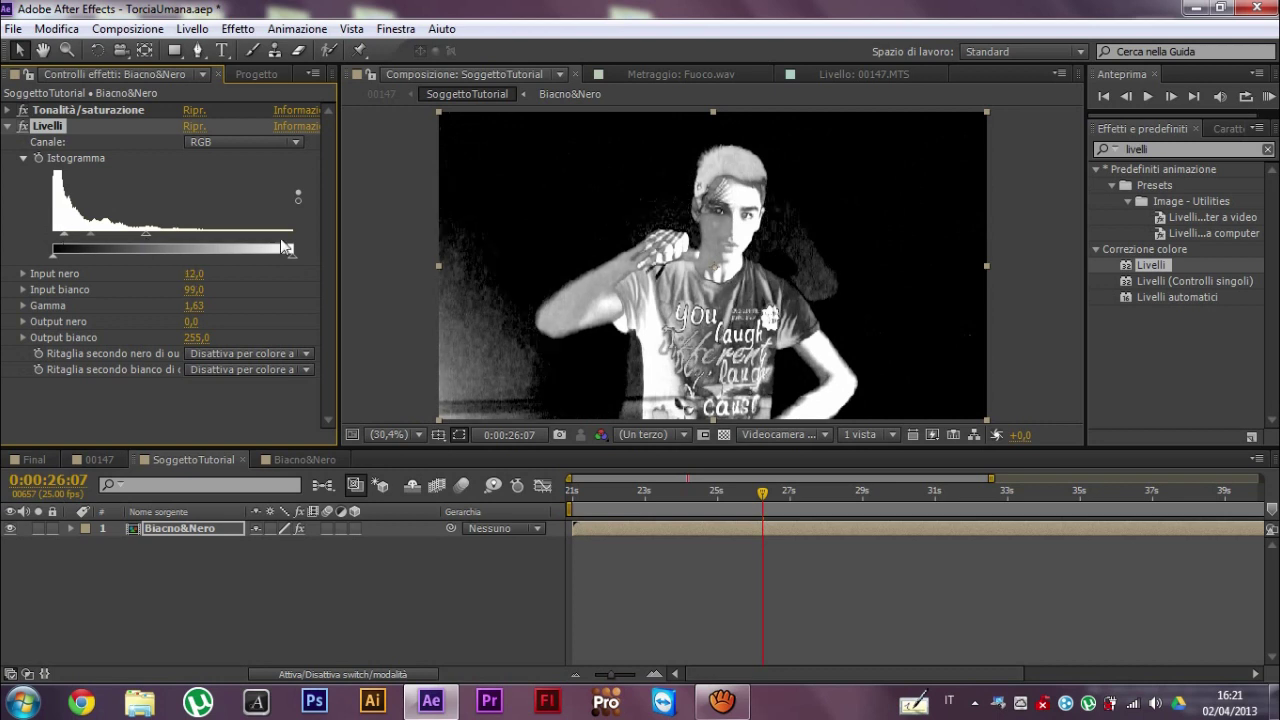
- Add Livelli 2 and Livelli 3 (black 120, white 177), duplicate it as Livelli 4
{"action": "left_click_drag", "start_coordinate": [1156, 266], "coordinate": [268, 417]}
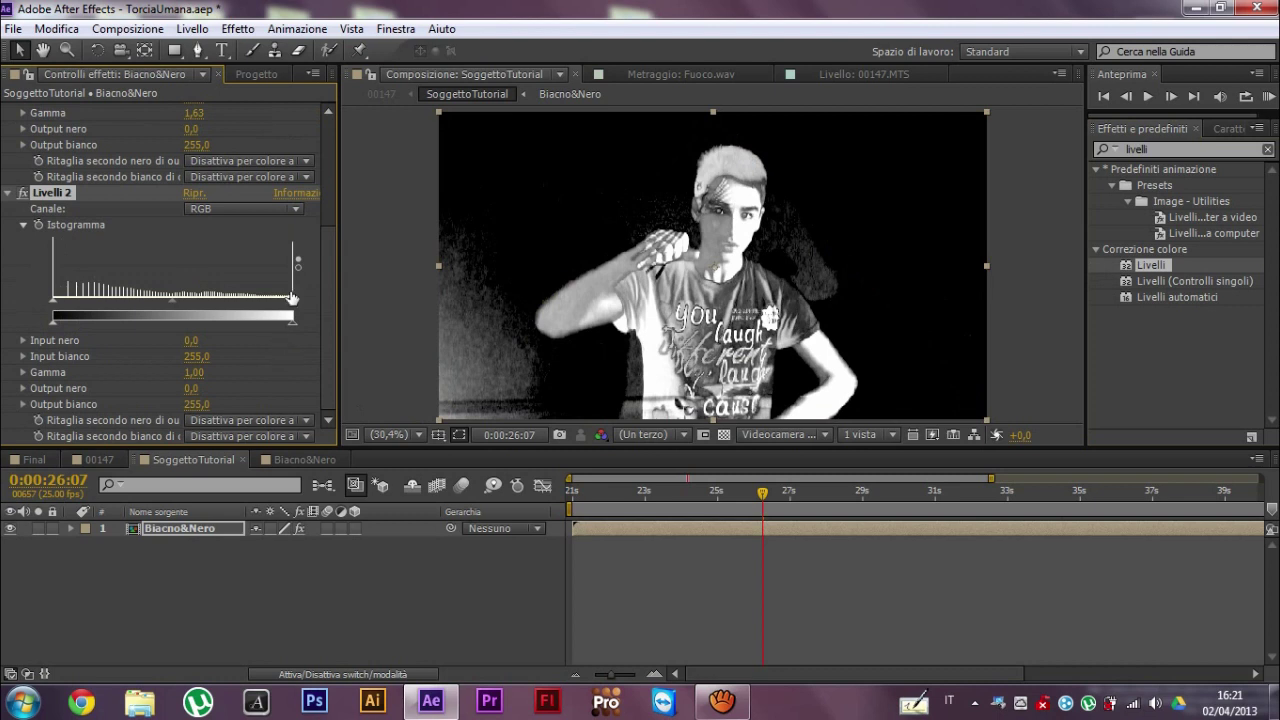
{"action": "left_click_drag", "start_coordinate": [292, 298], "coordinate": [88, 307]}
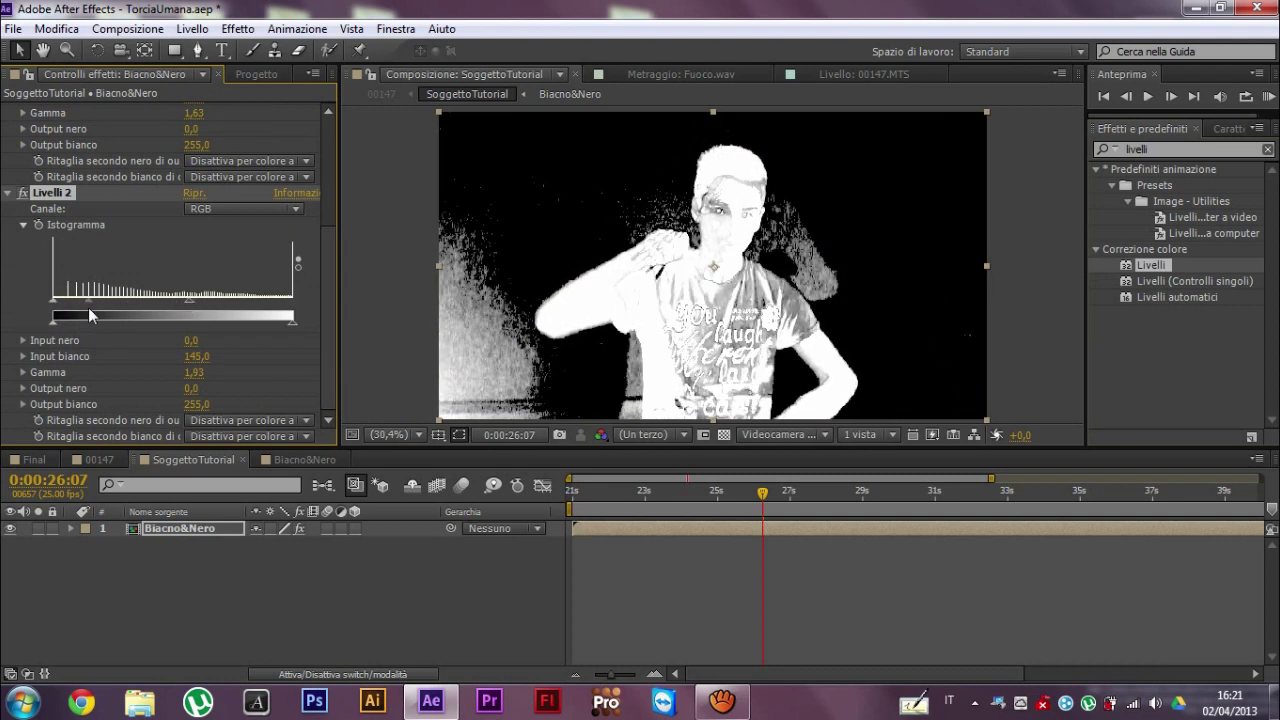
{"action": "left_click_drag", "start_coordinate": [1150, 265], "coordinate": [229, 287]}
{"action": "left_click_drag", "start_coordinate": [53, 301], "coordinate": [166, 301]}
{"action": "left_click_drag", "start_coordinate": [292, 301], "coordinate": [219, 308]}
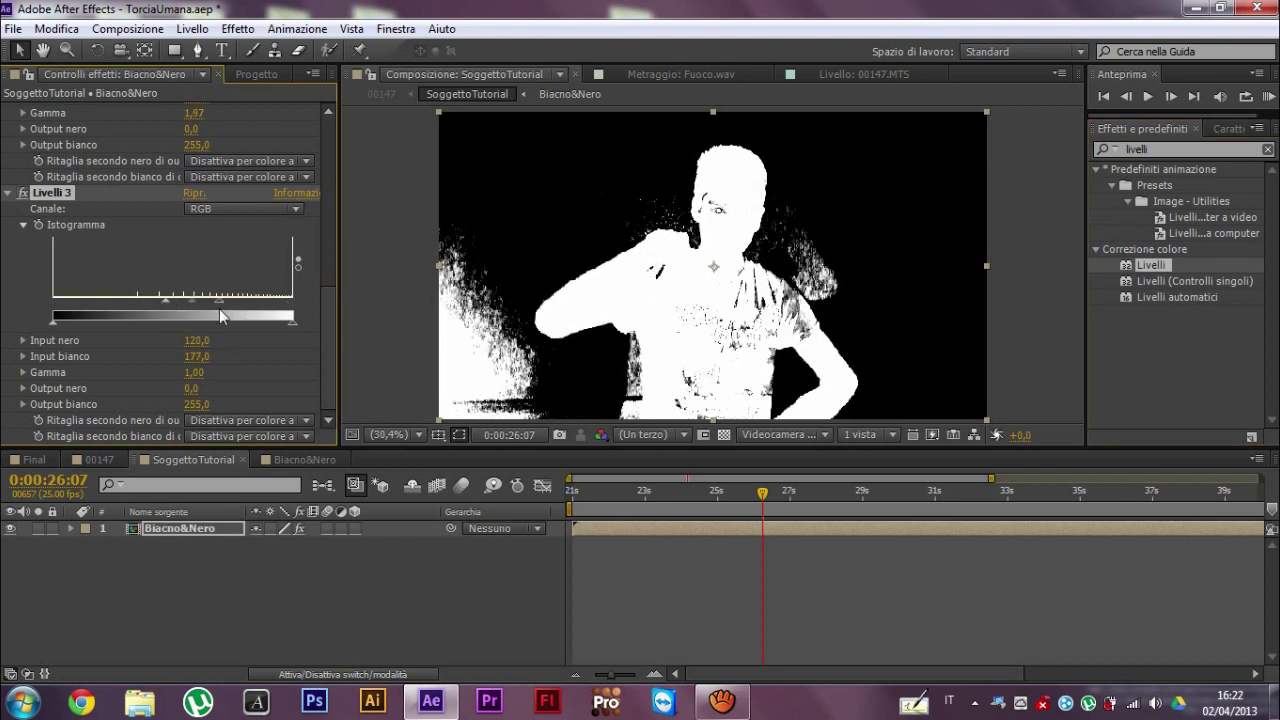
{"action": "key", "text": "ctrl+d"}
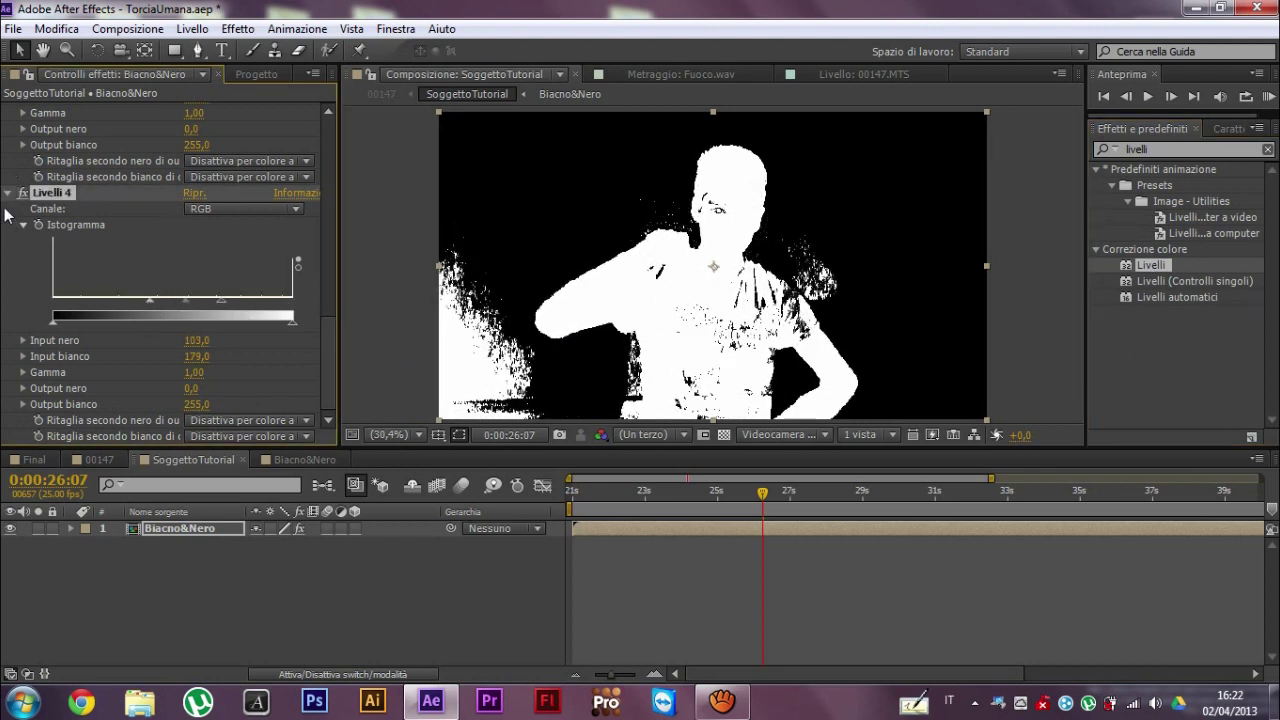
{"action": "left_click", "coordinate": [8, 192], "text": "ctrl"}
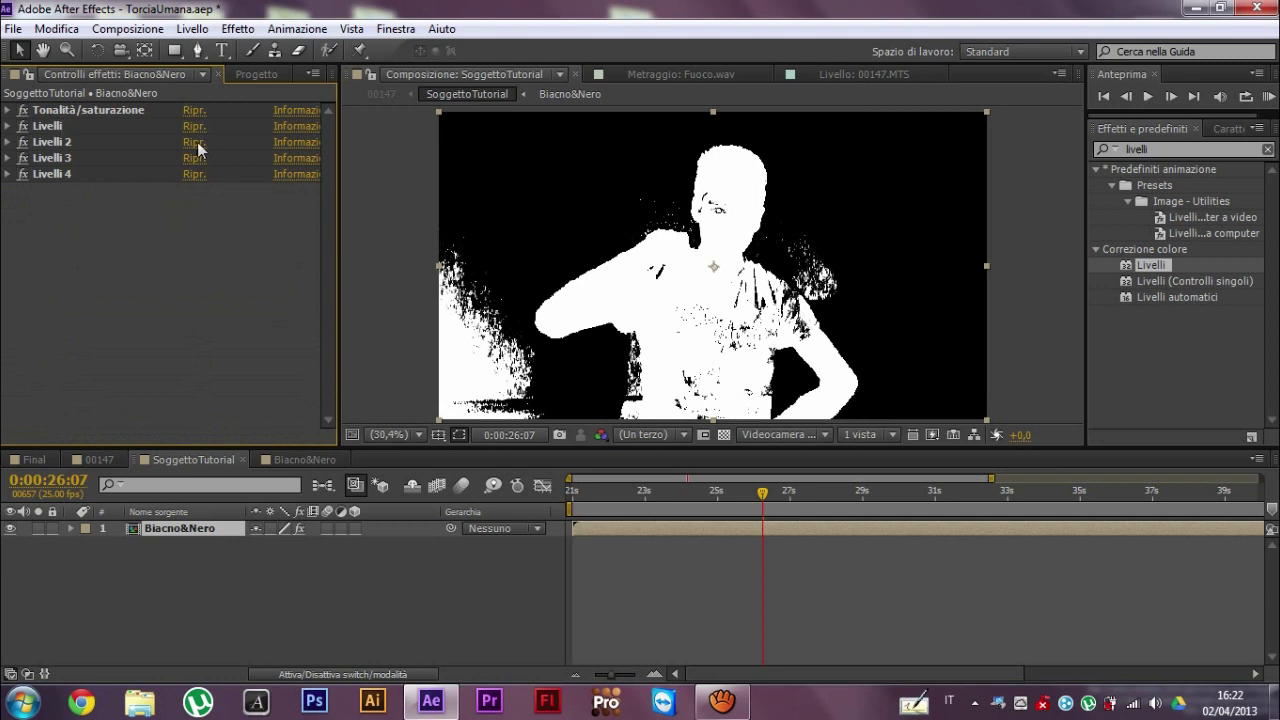
- Draw a Pen-tool mask around the noisy lower-left corner of the image
{"action": "left_click", "coordinate": [198, 50]}
{"action": "scroll", "coordinate": [534, 272], "scroll_direction": "down", "scroll_amount": 2}
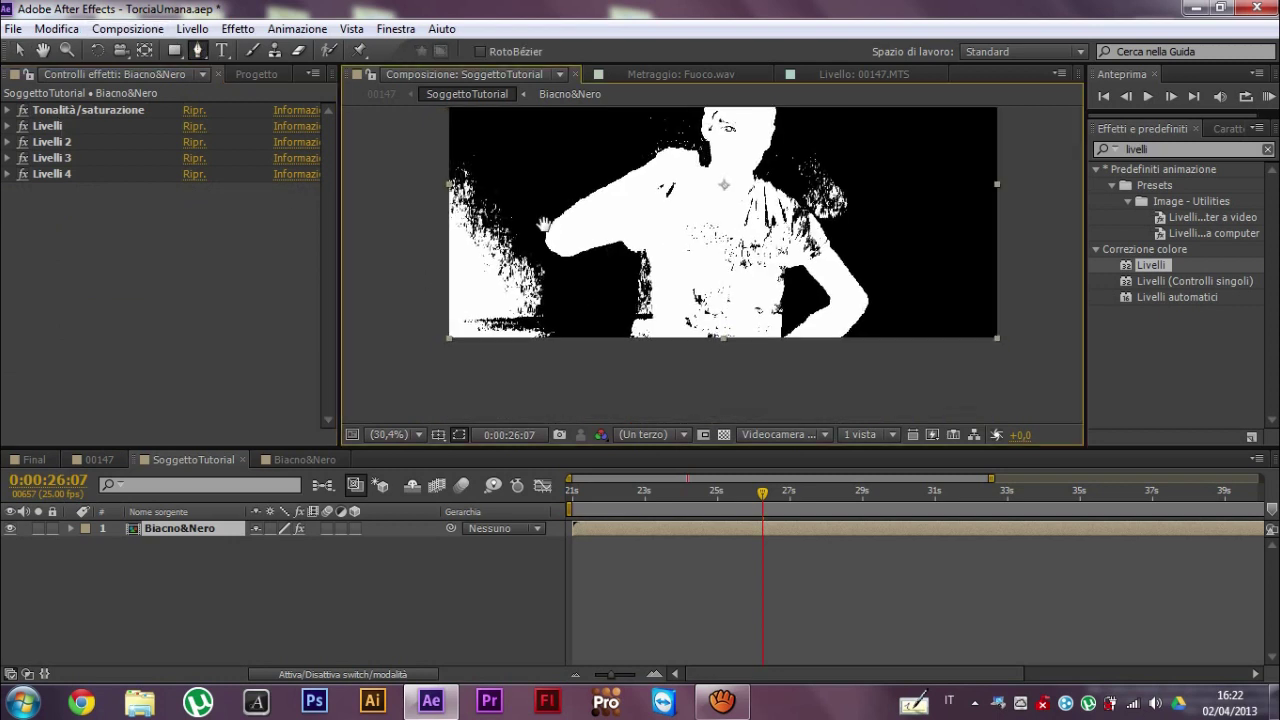
{"action": "left_click", "coordinate": [439, 157]}
{"action": "left_click_drag", "start_coordinate": [510, 234], "coordinate": [527, 247]}
{"action": "left_click_drag", "start_coordinate": [550, 338], "coordinate": [547, 360]}
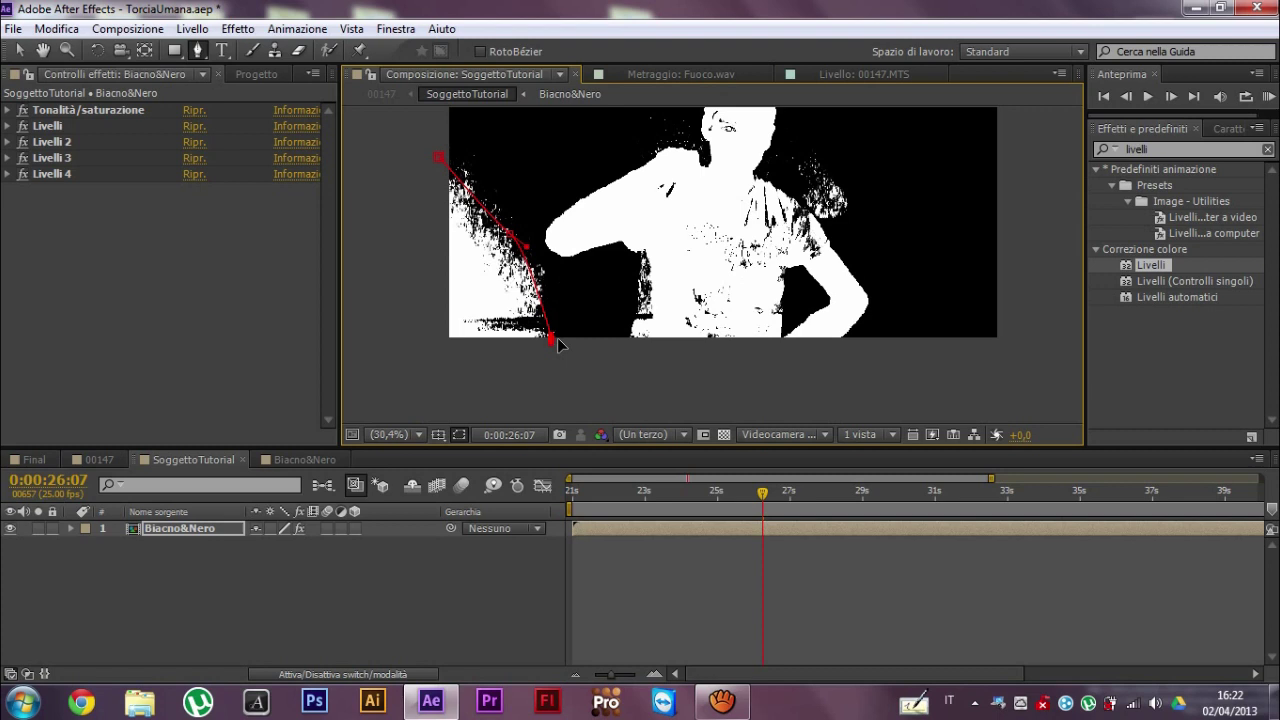
{"action": "left_click_drag", "start_coordinate": [537, 371], "coordinate": [450, 352]}
{"action": "left_click", "coordinate": [385, 291]}
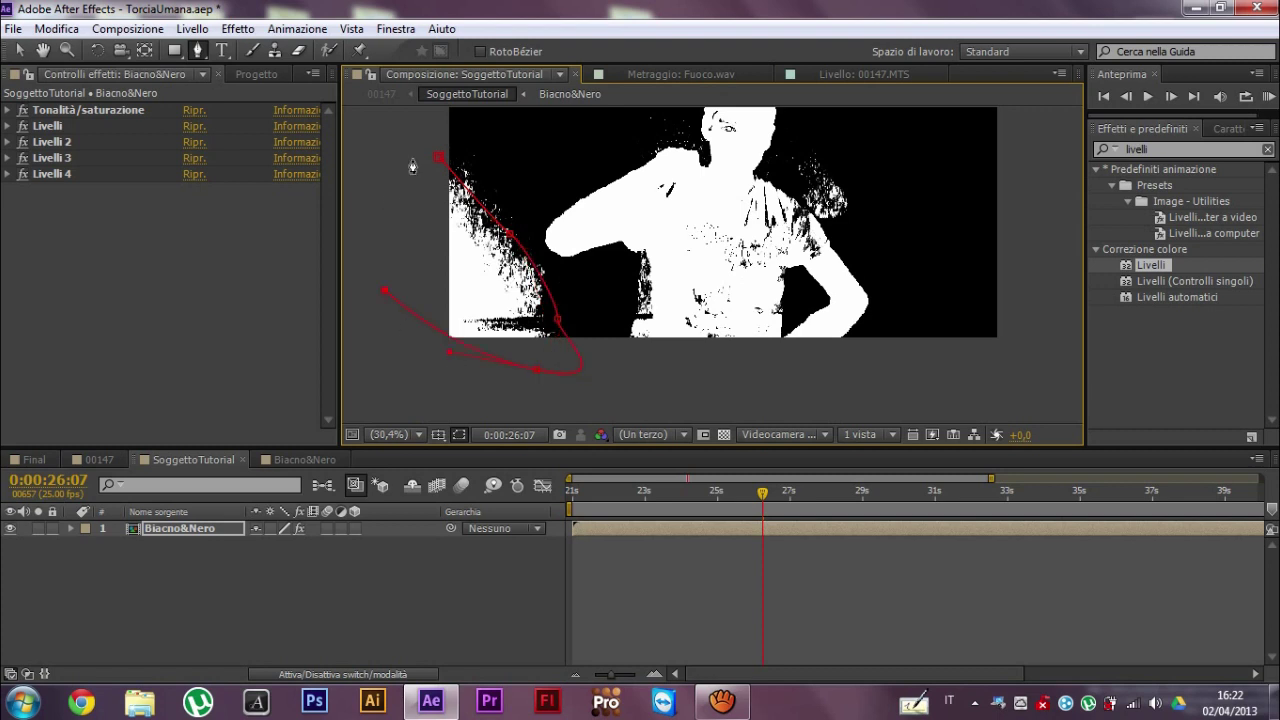
{"action": "left_click", "coordinate": [439, 157]}
{"action": "left_click_drag", "start_coordinate": [385, 291], "coordinate": [381, 303]}
- Set Maschera 1's mode to Sottrai to cut out the noisy corner
{"action": "left_click", "coordinate": [71, 529]}
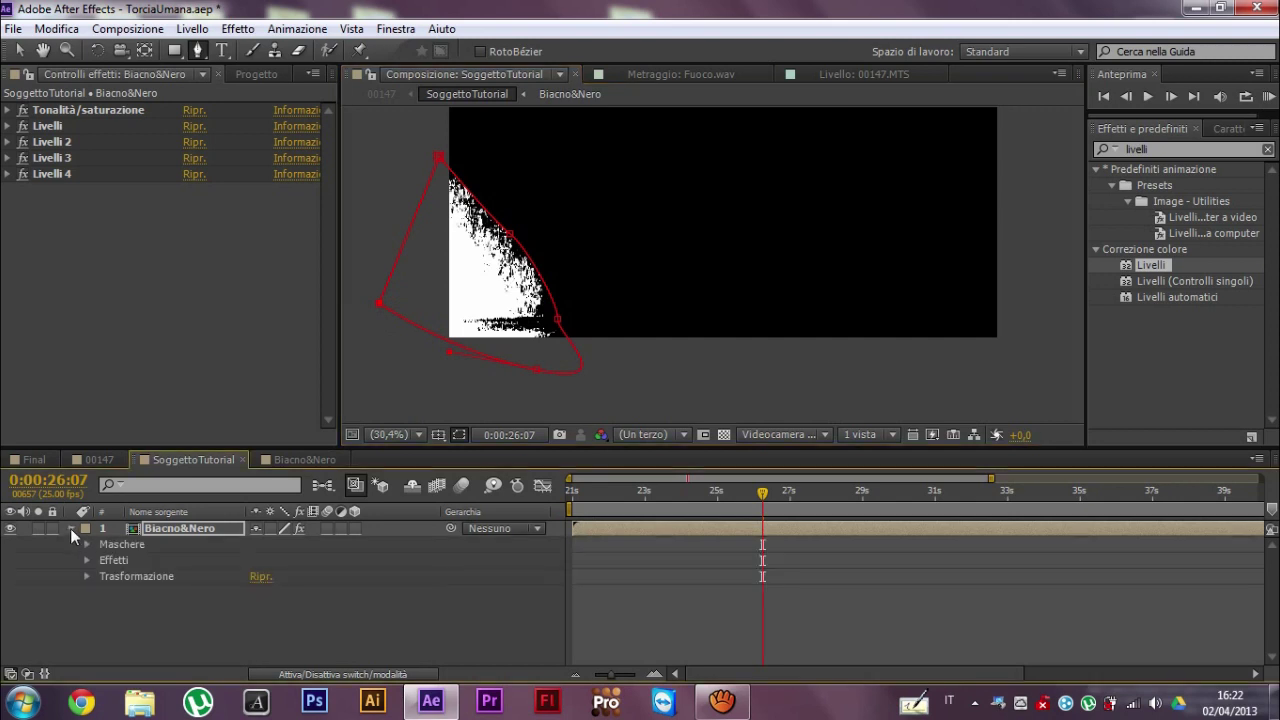
{"action": "left_click", "coordinate": [88, 544]}
{"action": "left_click", "coordinate": [276, 560]}
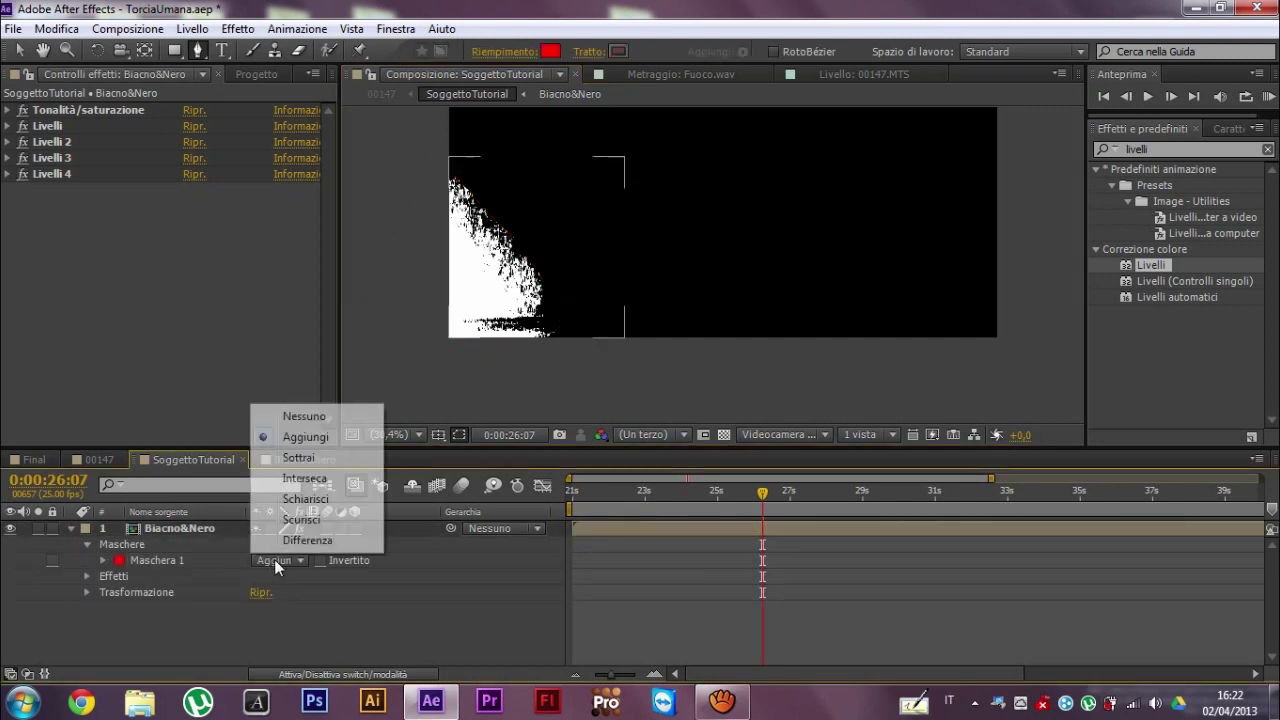
{"action": "left_click", "coordinate": [298, 457]}
- Adjust the mask's top points to cover more of the stray white noise
{"action": "left_click", "coordinate": [19, 50]}
{"action": "left_click", "coordinate": [157, 560]}
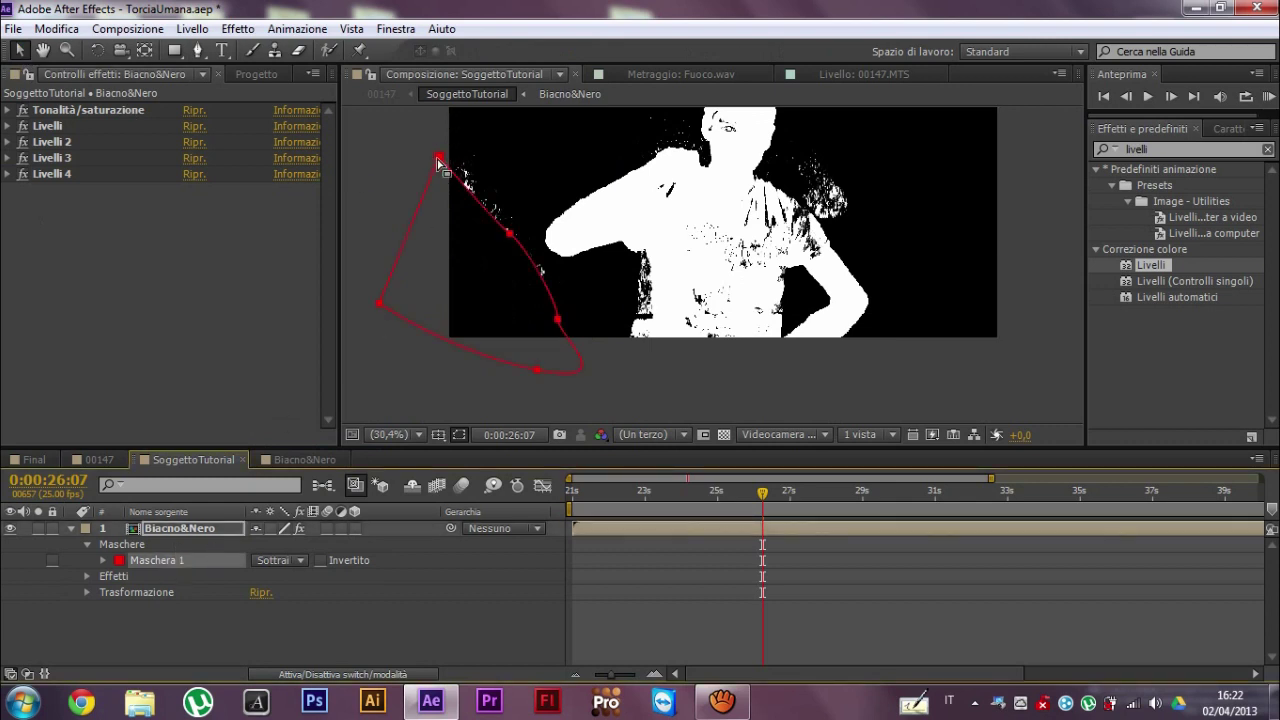
{"action": "left_click", "coordinate": [468, 328]}
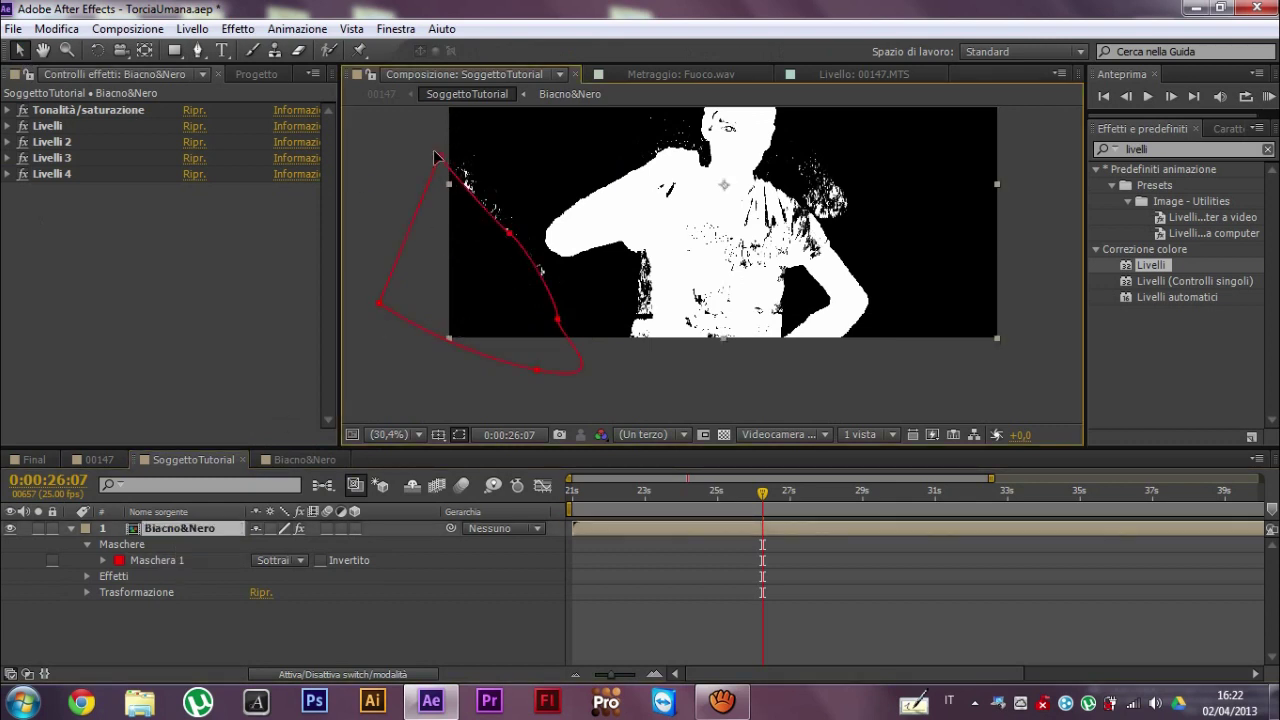
{"action": "left_click_drag", "start_coordinate": [436, 157], "coordinate": [446, 145]}
{"action": "left_click_drag", "start_coordinate": [515, 232], "coordinate": [514, 218]}
{"action": "left_click", "coordinate": [430, 410]}
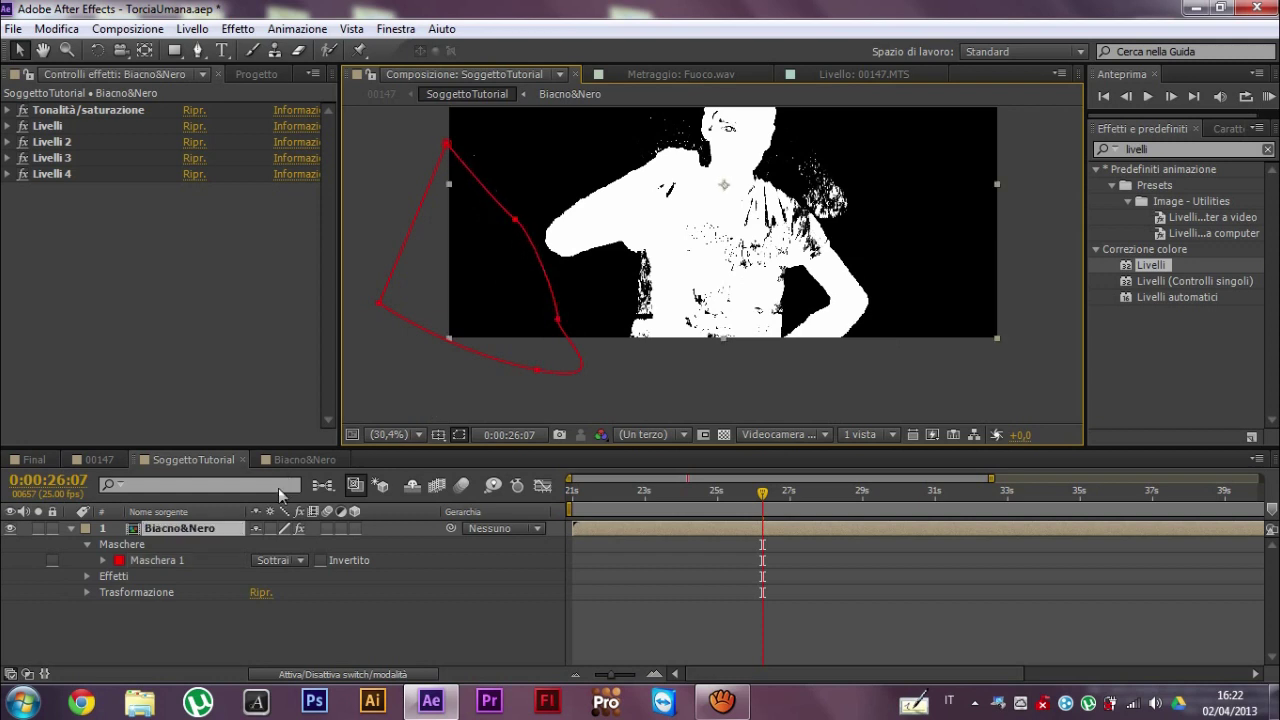
{"action": "left_click", "coordinate": [70, 527]}
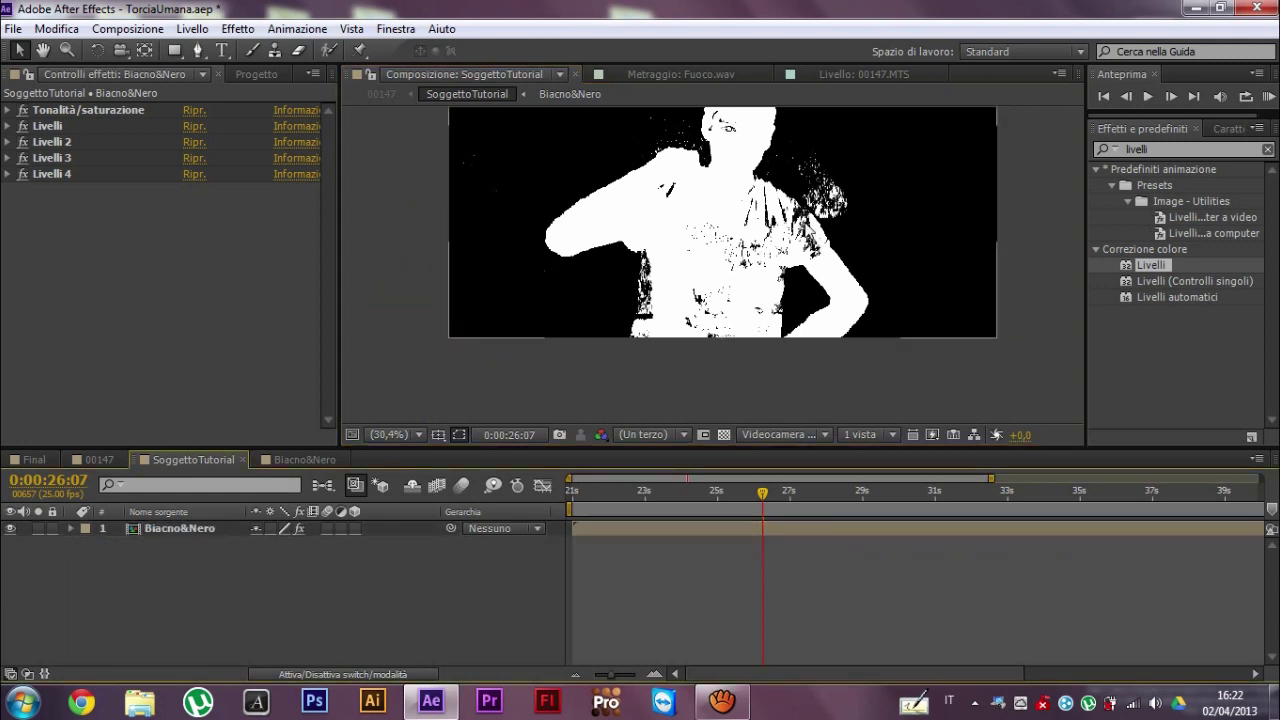
{"action": "left_click_drag", "start_coordinate": [891, 265], "coordinate": [818, 328]}
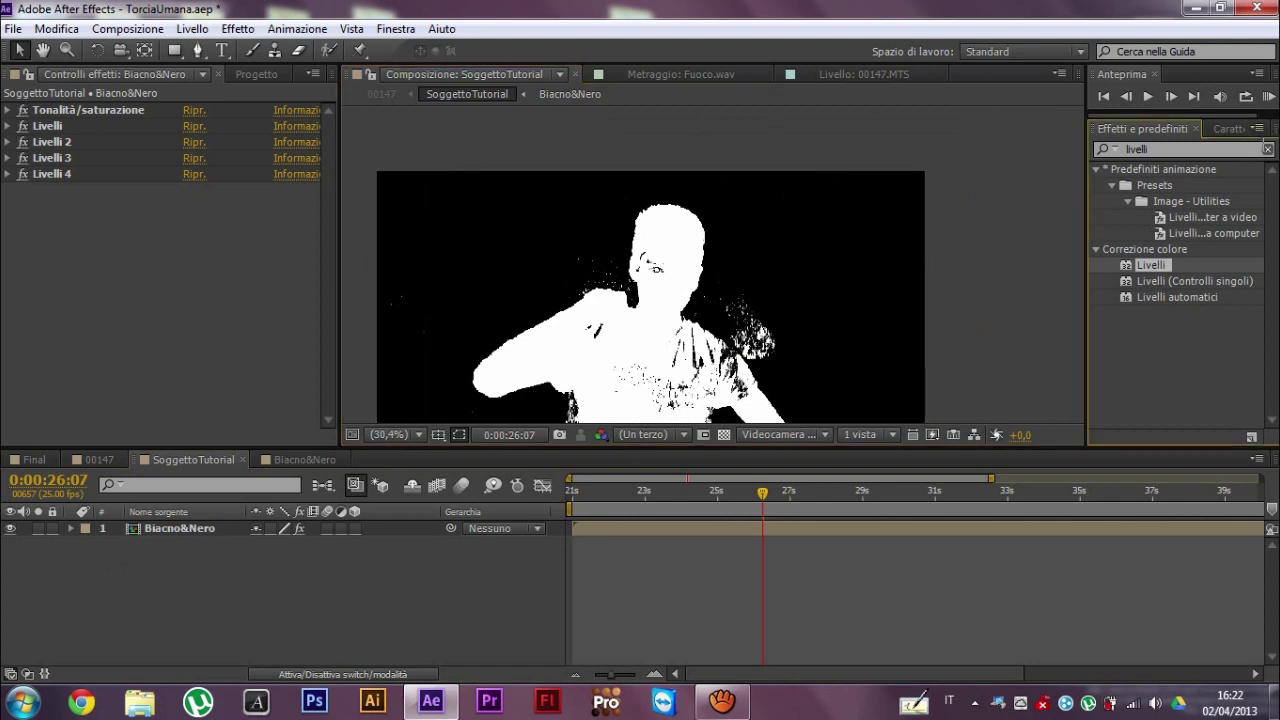
- Add Sfocatura veloce to the silhouette layer with a blur amount of 20
{"action": "left_click", "coordinate": [1267, 149]}
{"action": "type", "text": "sfo"}
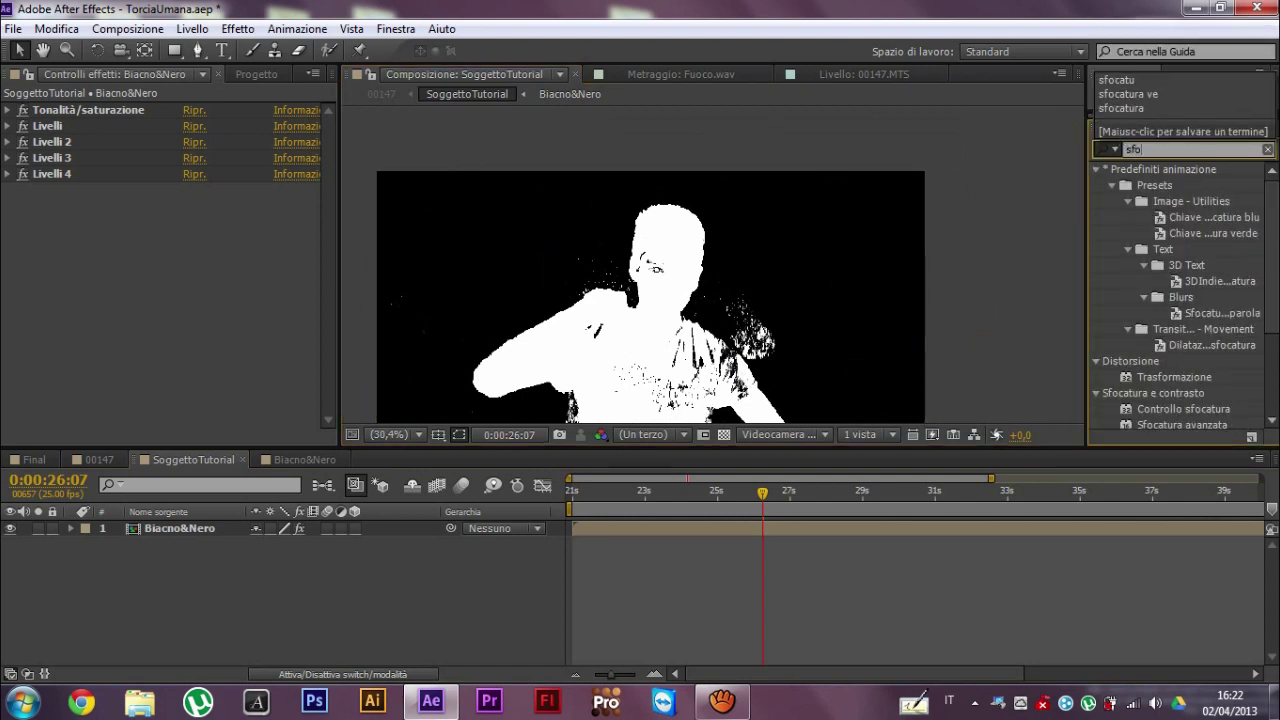
{"action": "type", "text": "catura"}
{"action": "scroll", "coordinate": [1182, 346], "scroll_direction": "down", "scroll_amount": 3}
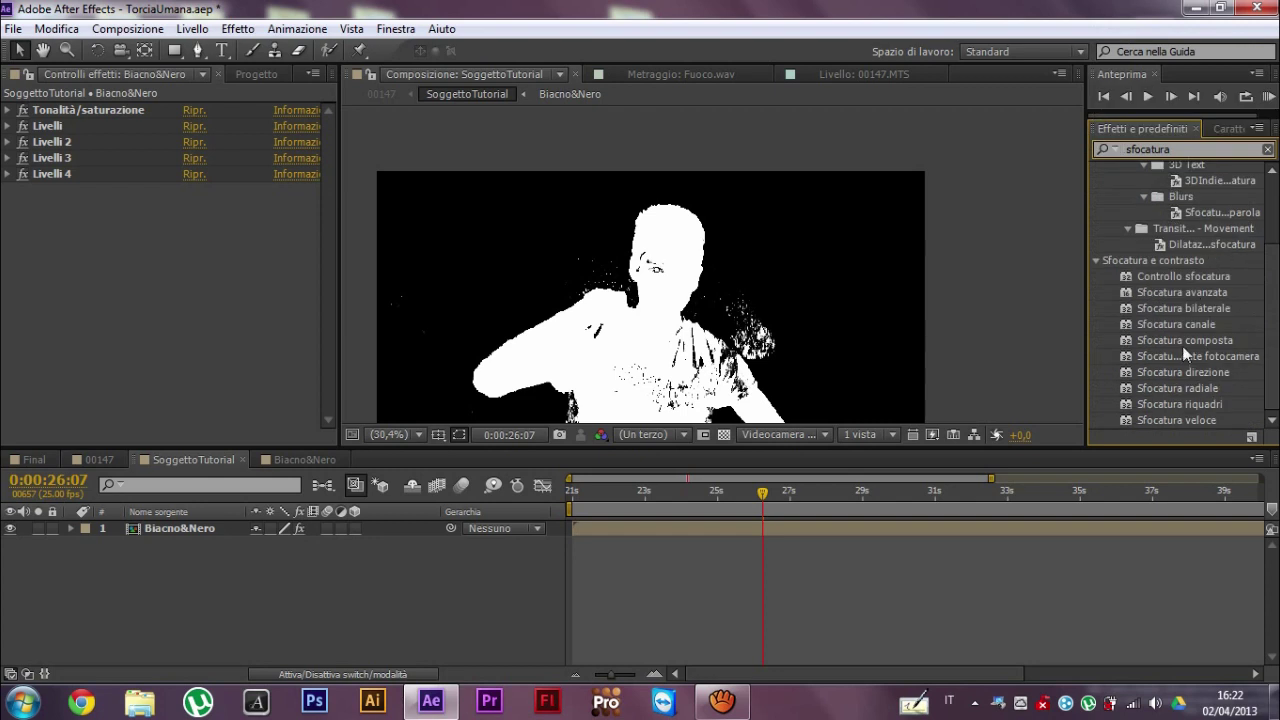
{"action": "left_click_drag", "start_coordinate": [1180, 420], "coordinate": [157, 223]}
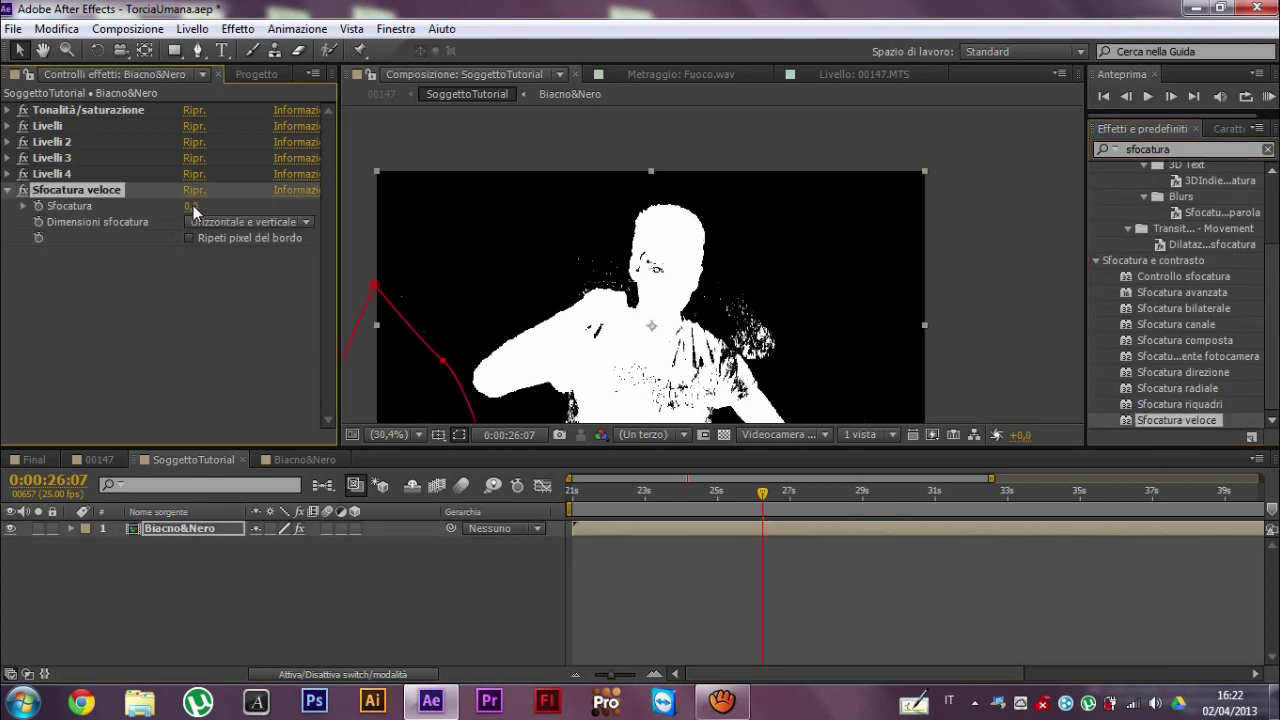
{"action": "type", "text": "20"}
{"action": "key", "text": "Return"}
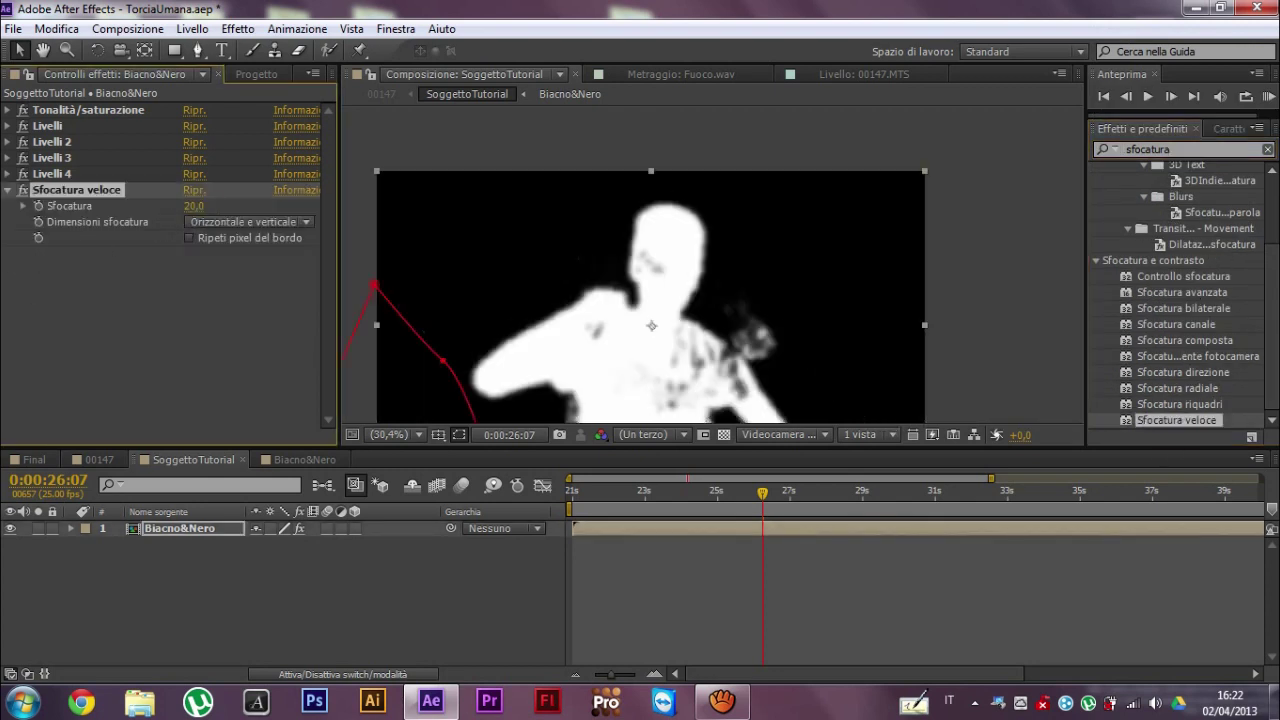
{"action": "scroll", "coordinate": [570, 300], "scroll_direction": "down", "scroll_amount": 3}
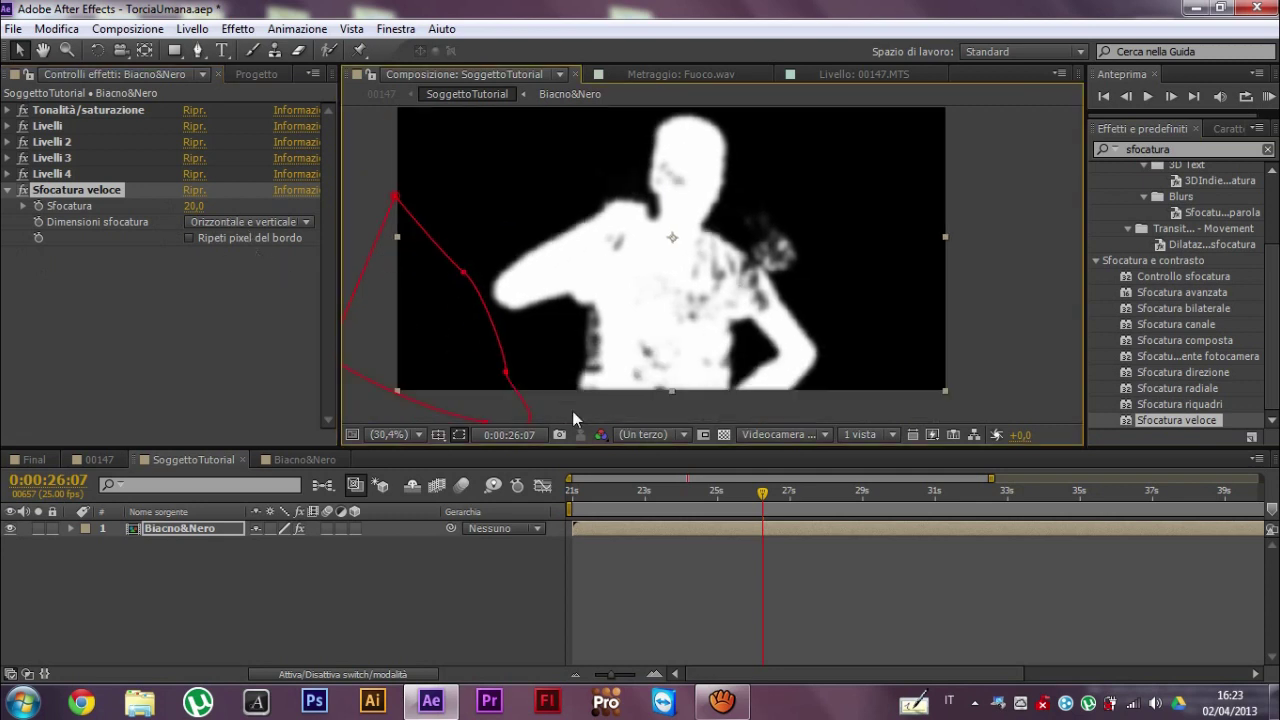
- Rename the 00147 composition to TorciaUmana in its composition settings
{"action": "left_click", "coordinate": [98, 459]}
{"action": "right_click", "coordinate": [98, 459]}
{"action": "left_click", "coordinate": [197, 172]}
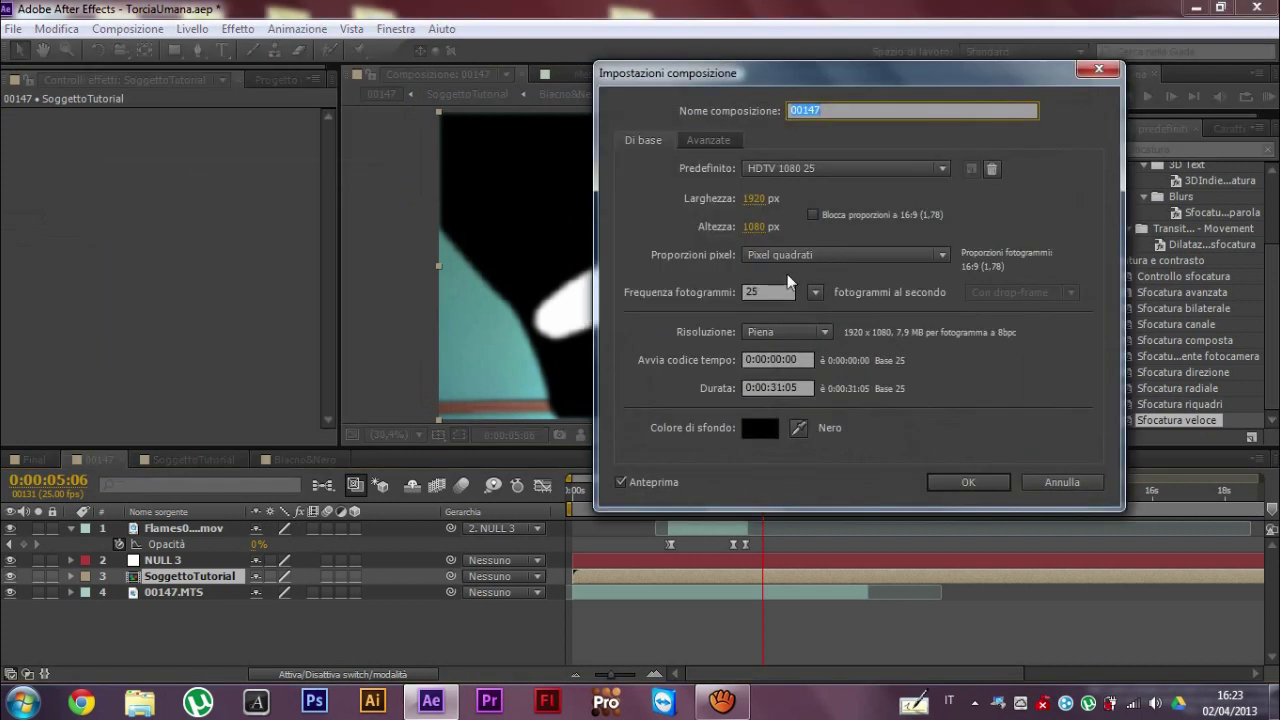
{"action": "type", "text": "Torci"}
{"action": "type", "text": "a"}
{"action": "key", "text": "Return"}
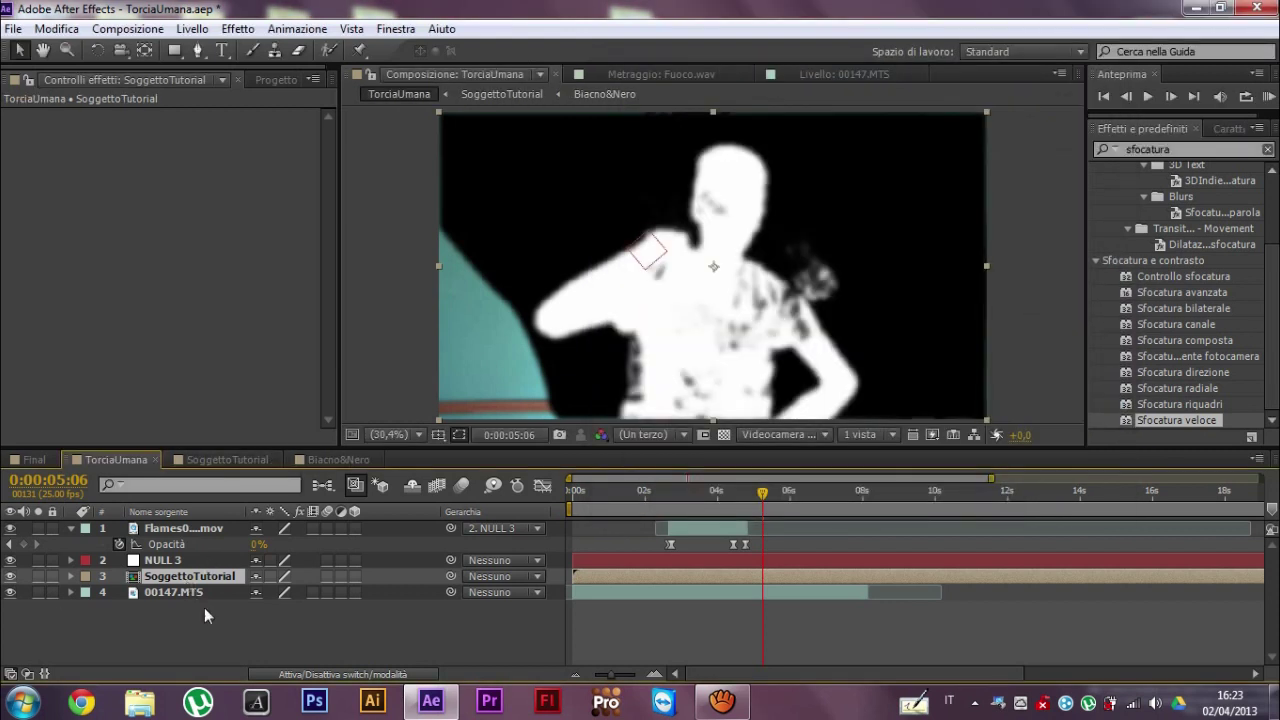
- Duplicate 00147.MTS and set layer 4's track matte to Luma, using the SoggettoTutorial silhouette
{"action": "left_click", "coordinate": [185, 588]}
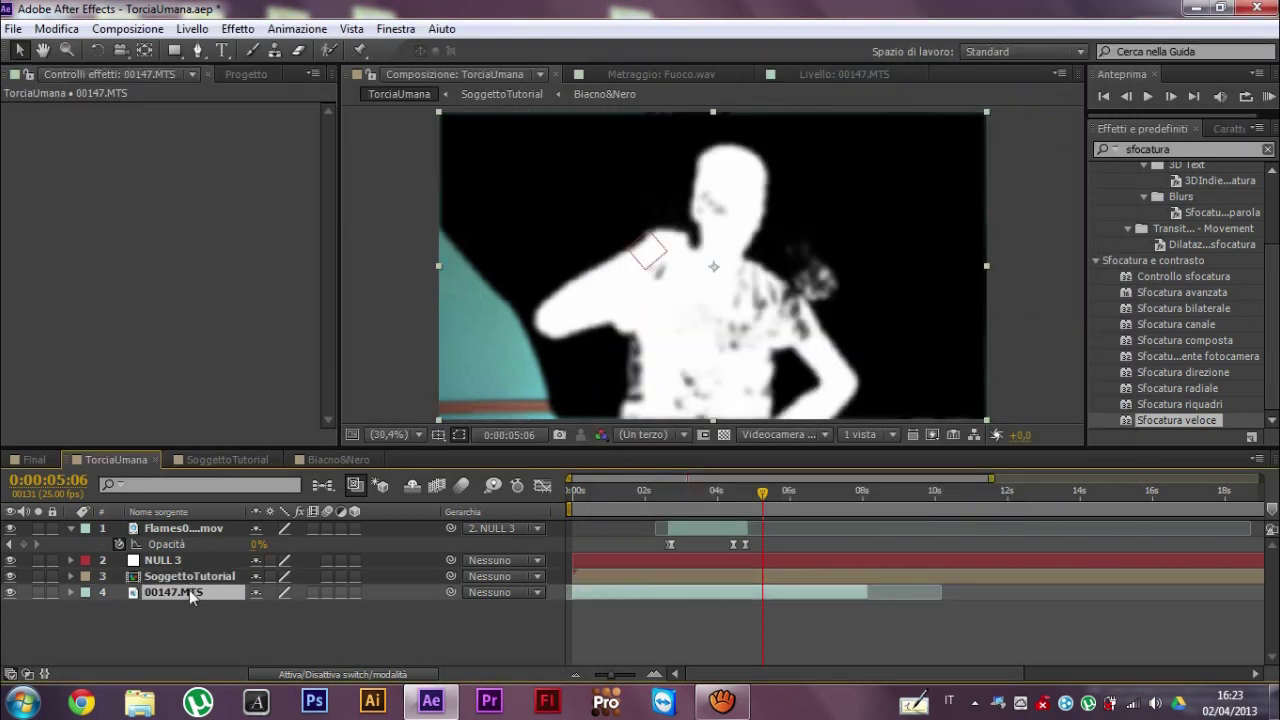
{"action": "key", "text": "ctrl+d"}
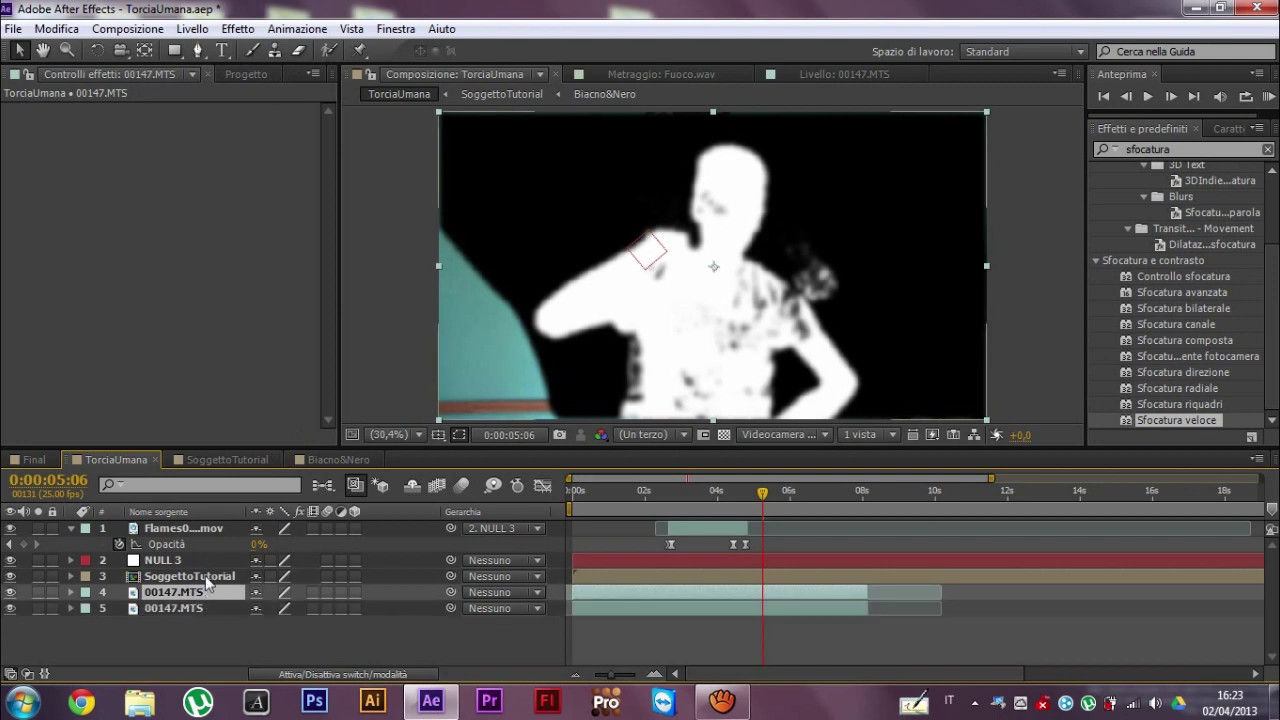
{"action": "left_click", "coordinate": [375, 674]}
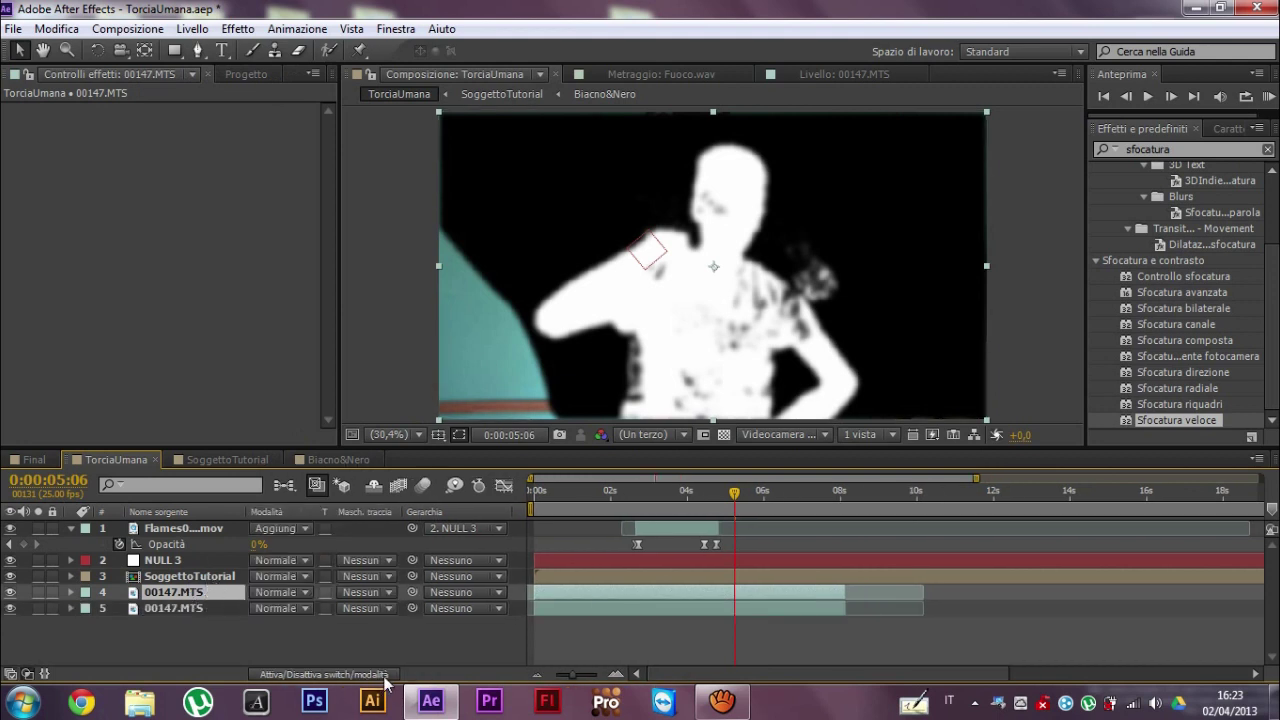
{"action": "left_click", "coordinate": [184, 578]}
{"action": "left_click", "coordinate": [189, 593]}
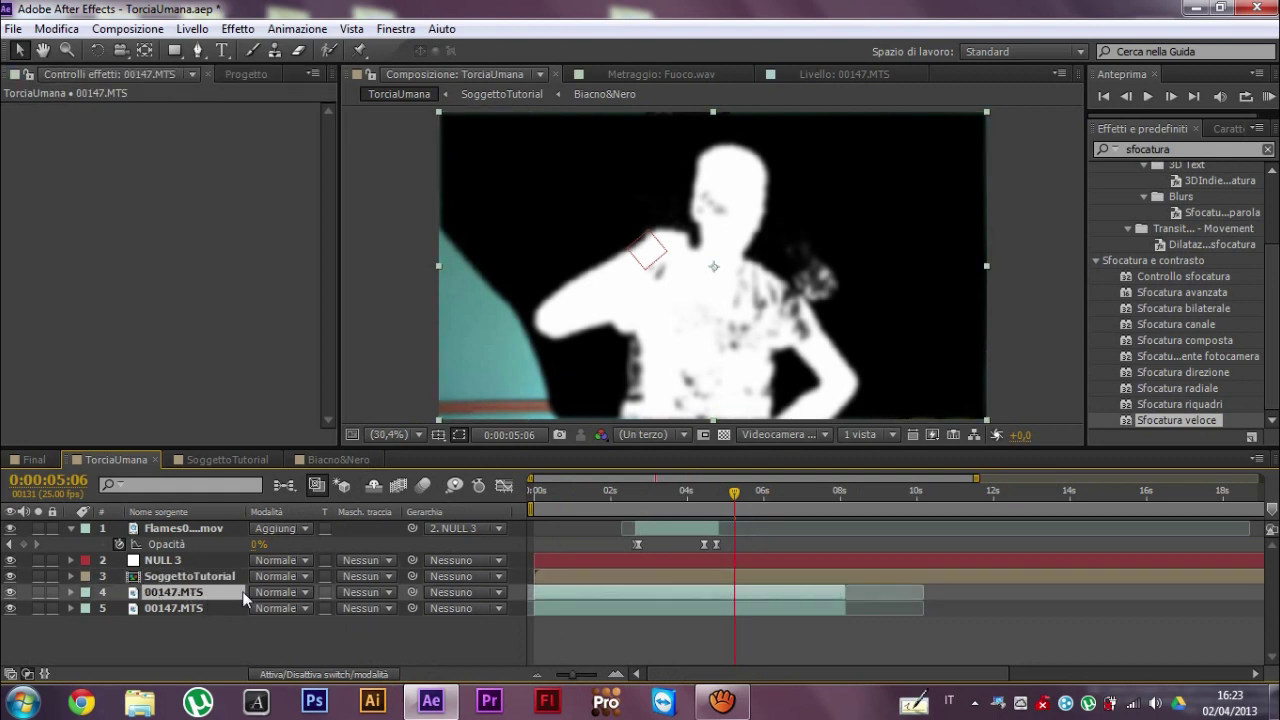
{"action": "left_click", "coordinate": [370, 600]}
{"action": "left_click", "coordinate": [386, 546]}
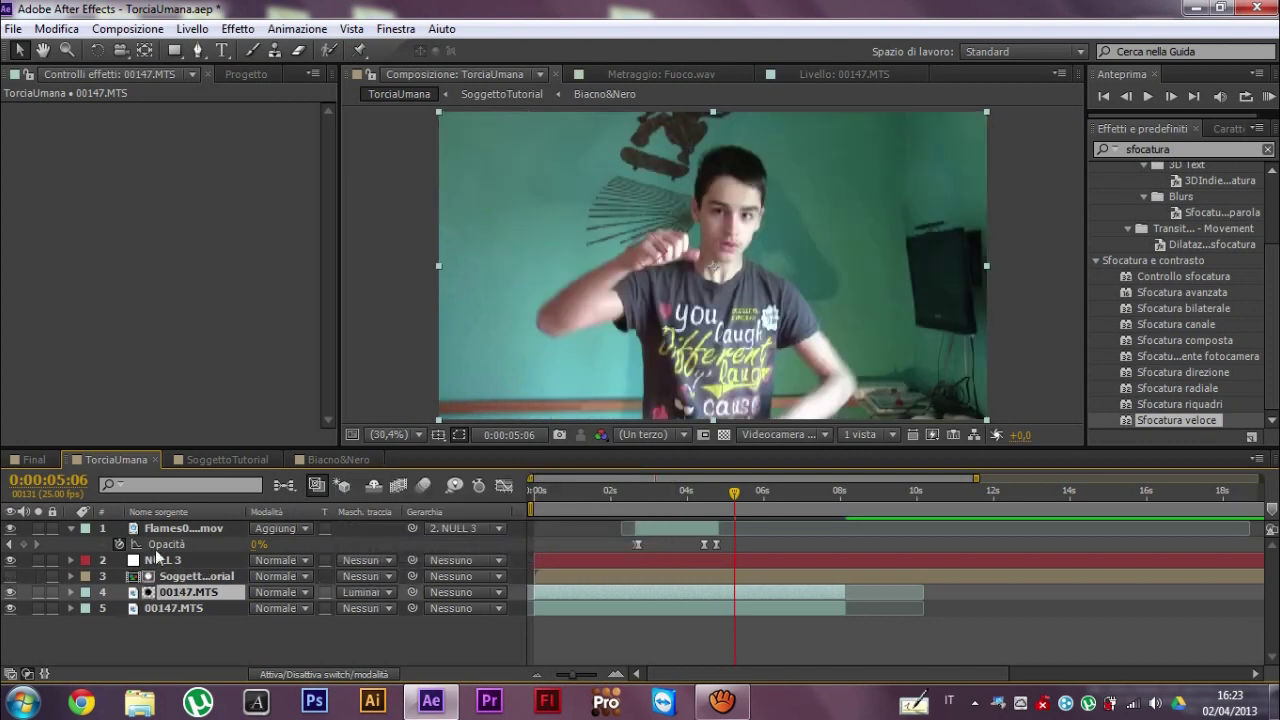
- Precompose SoggettoTutorial and the matted 00147.MTS as UomoDiFuoco, check it, and return to TorciaUmana
{"action": "left_click", "coordinate": [213, 580], "text": "shift"}
{"action": "right_click", "coordinate": [213, 580]}
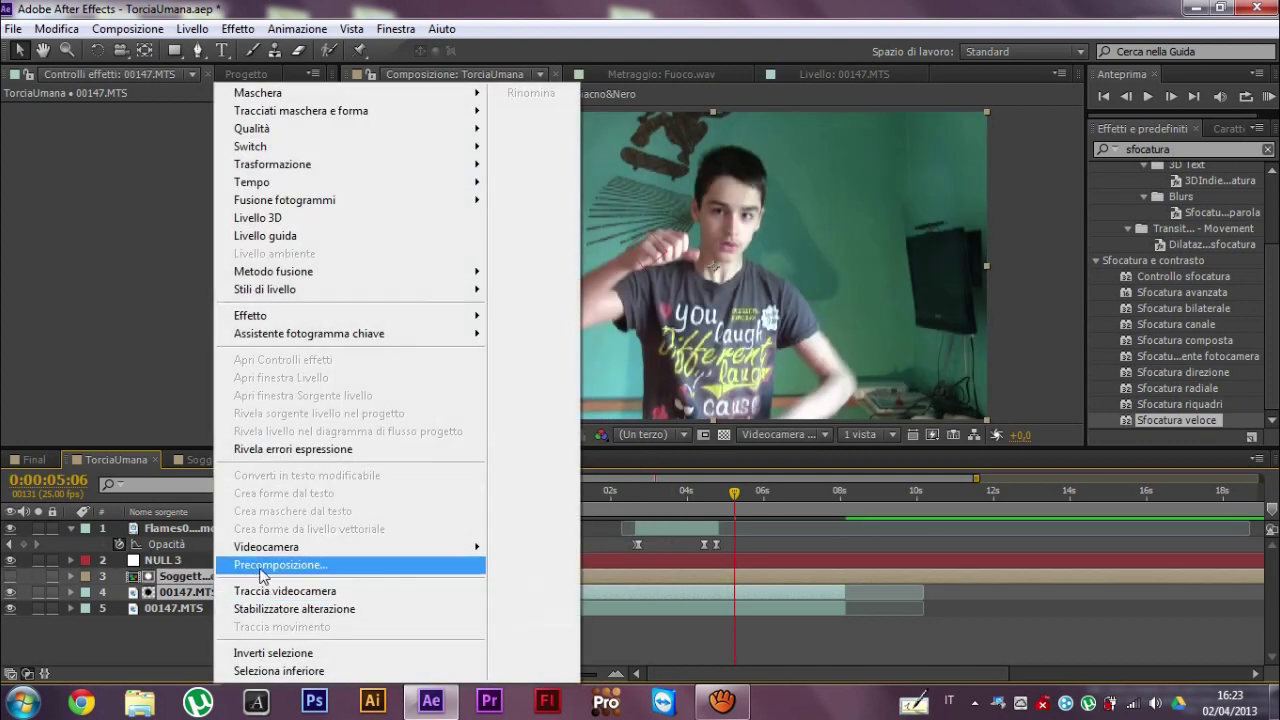
{"action": "left_click", "coordinate": [262, 566]}
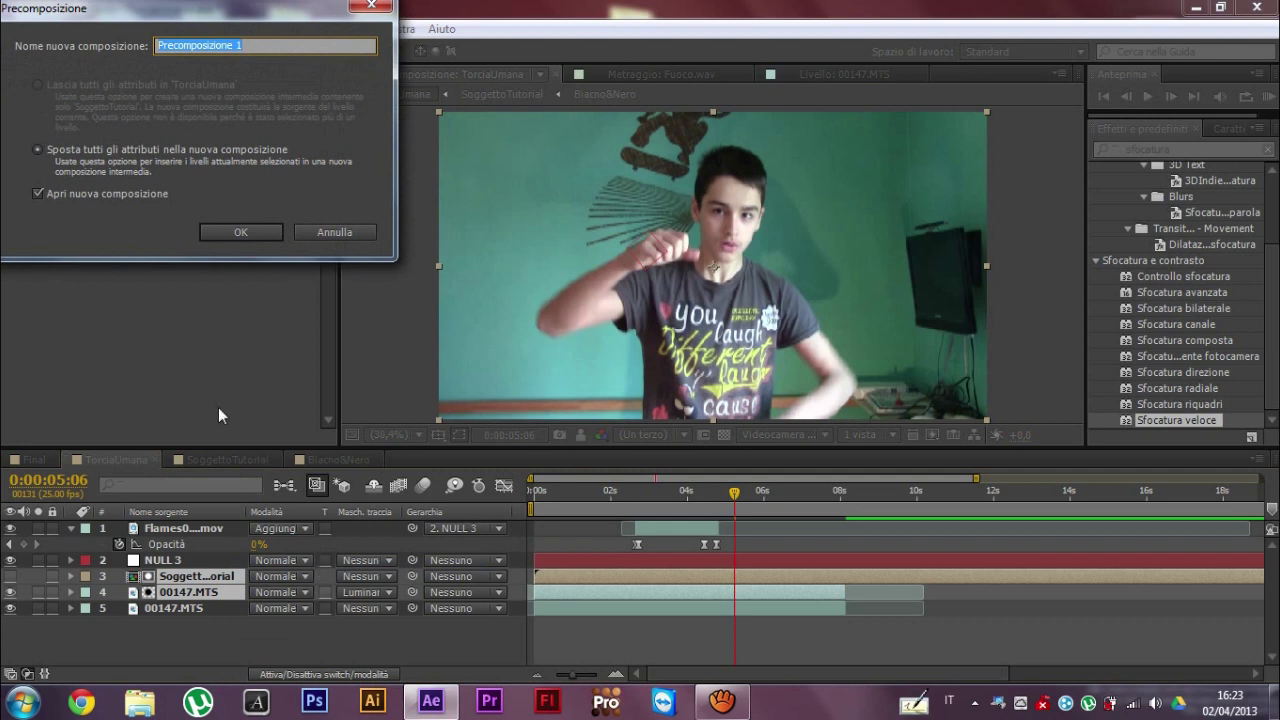
{"action": "type", "text": "UomoDiFuoco"}
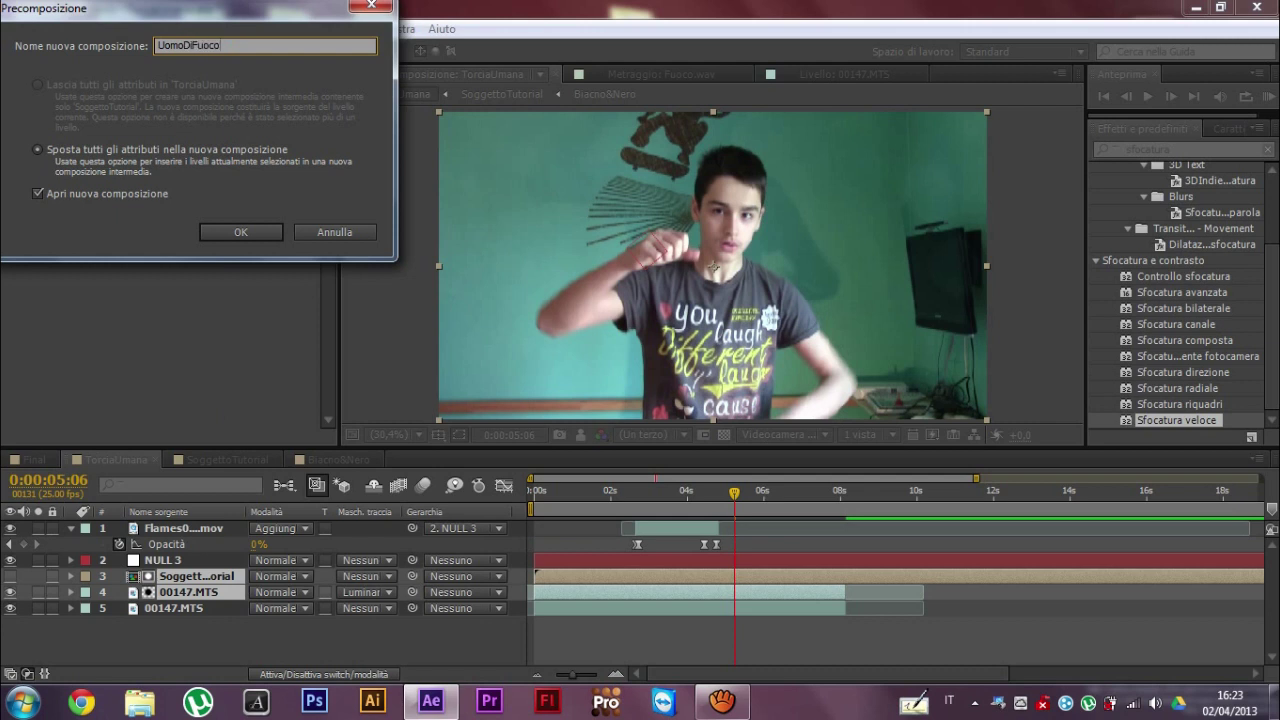
{"action": "key", "text": "Return"}
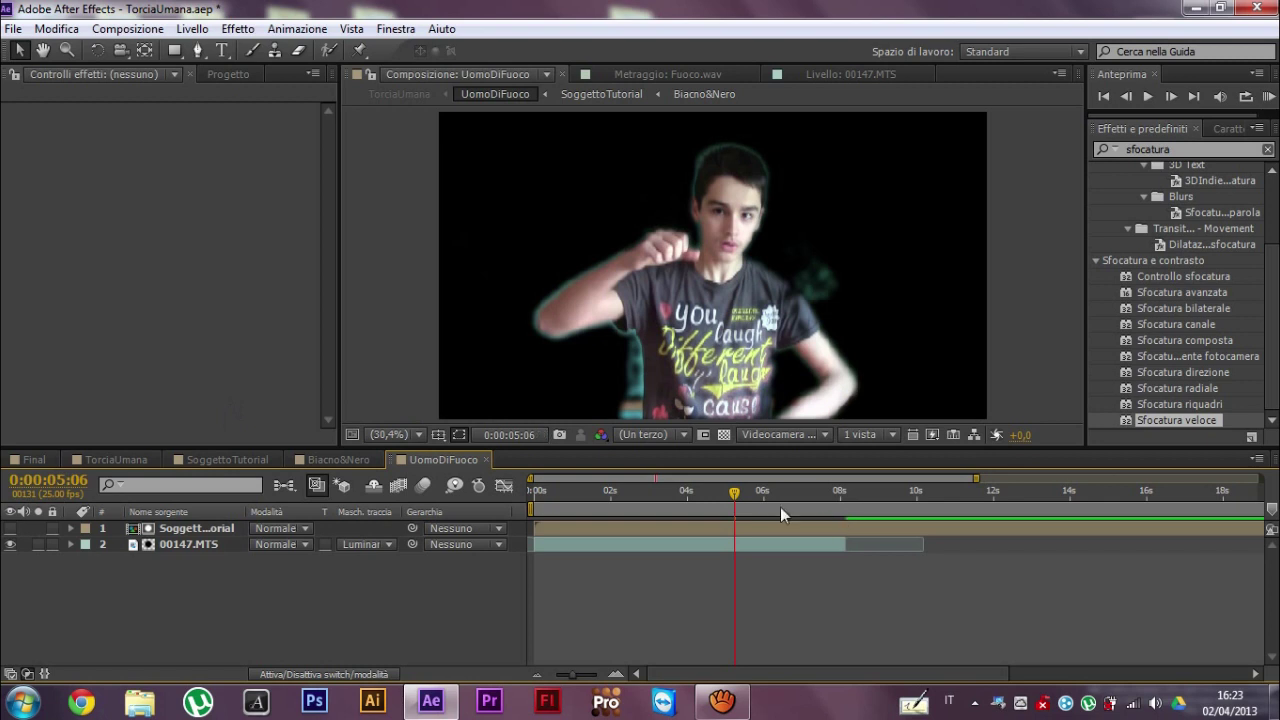
{"action": "left_click_drag", "start_coordinate": [743, 505], "coordinate": [757, 490]}
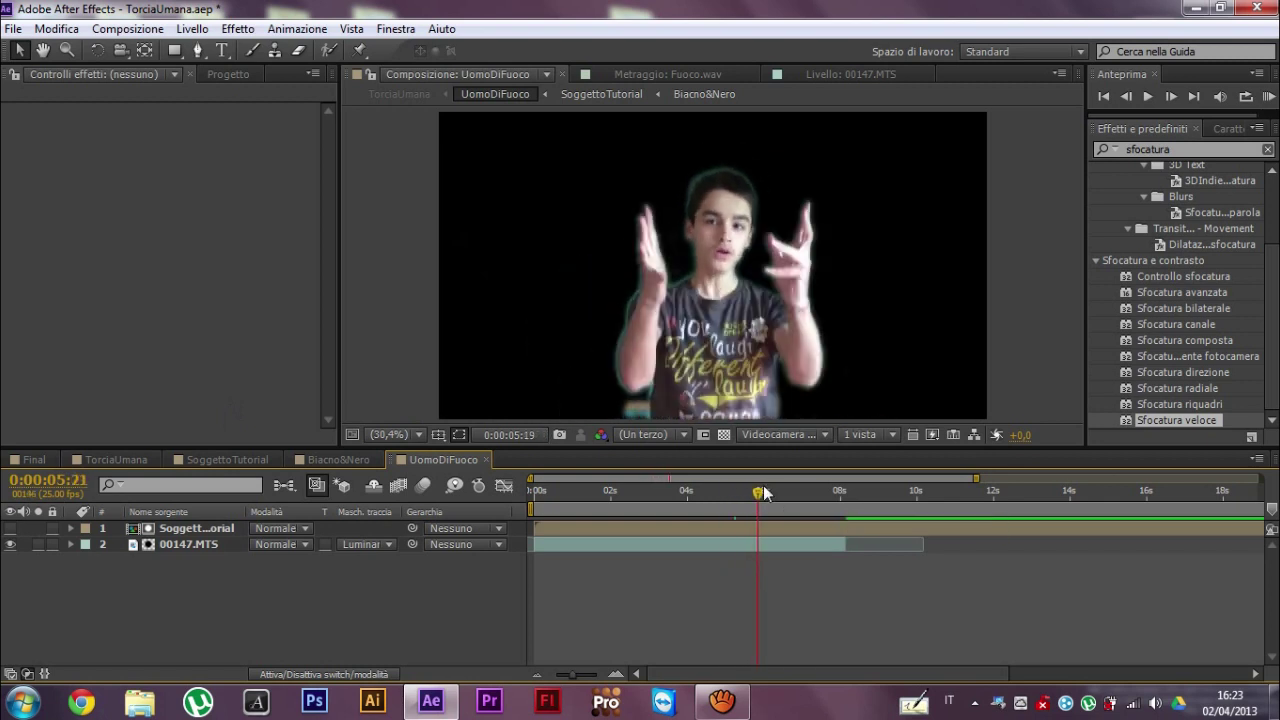
{"action": "left_click", "coordinate": [230, 459]}
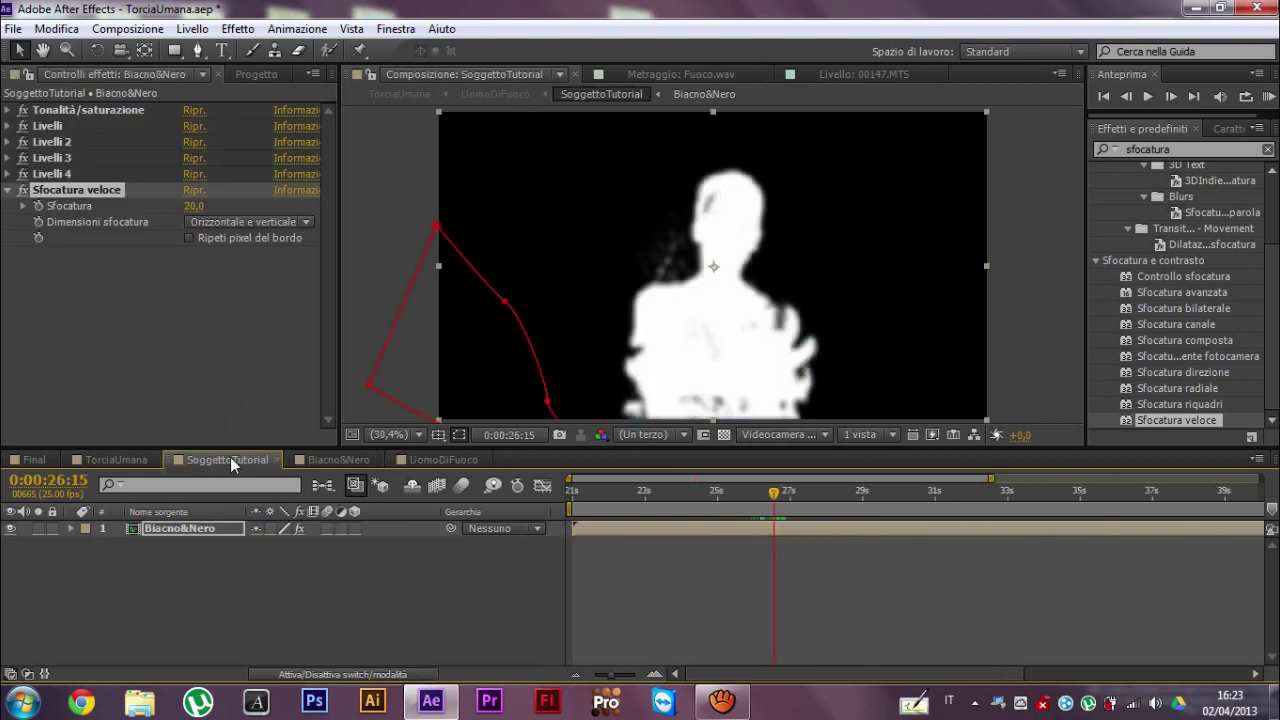
{"action": "left_click", "coordinate": [113, 460]}
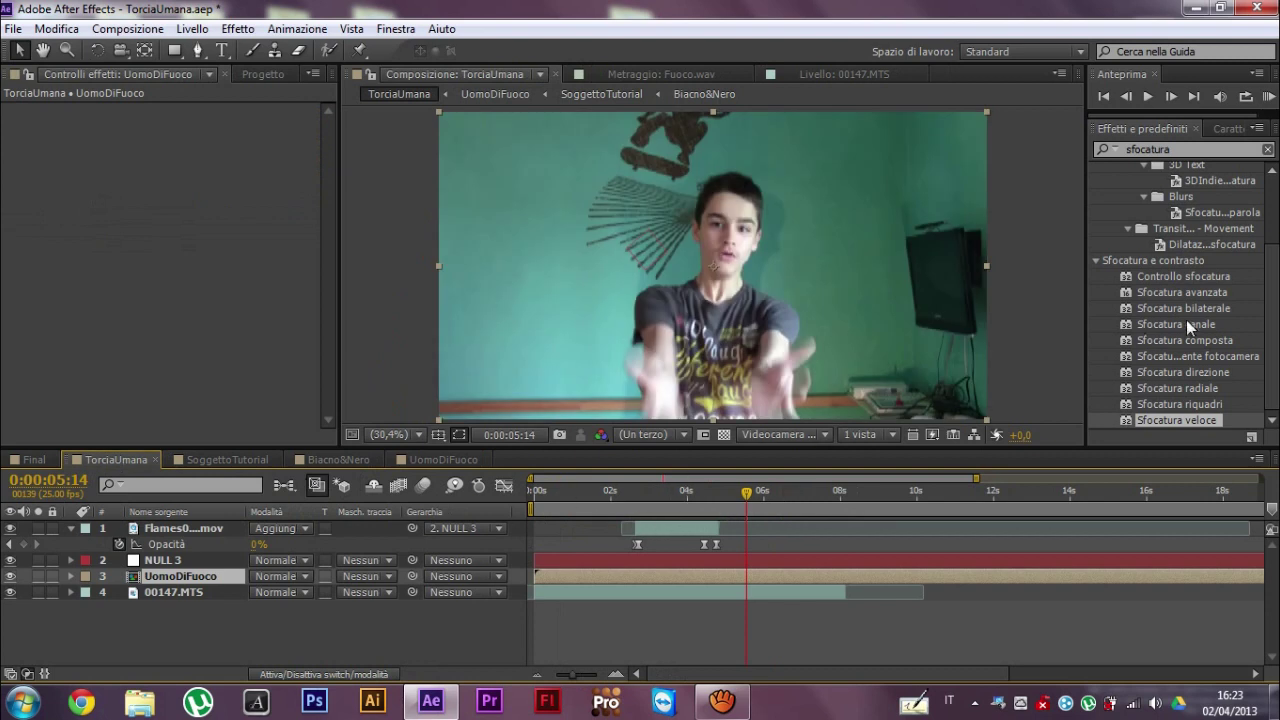
{"action": "left_click", "coordinate": [1190, 148]}
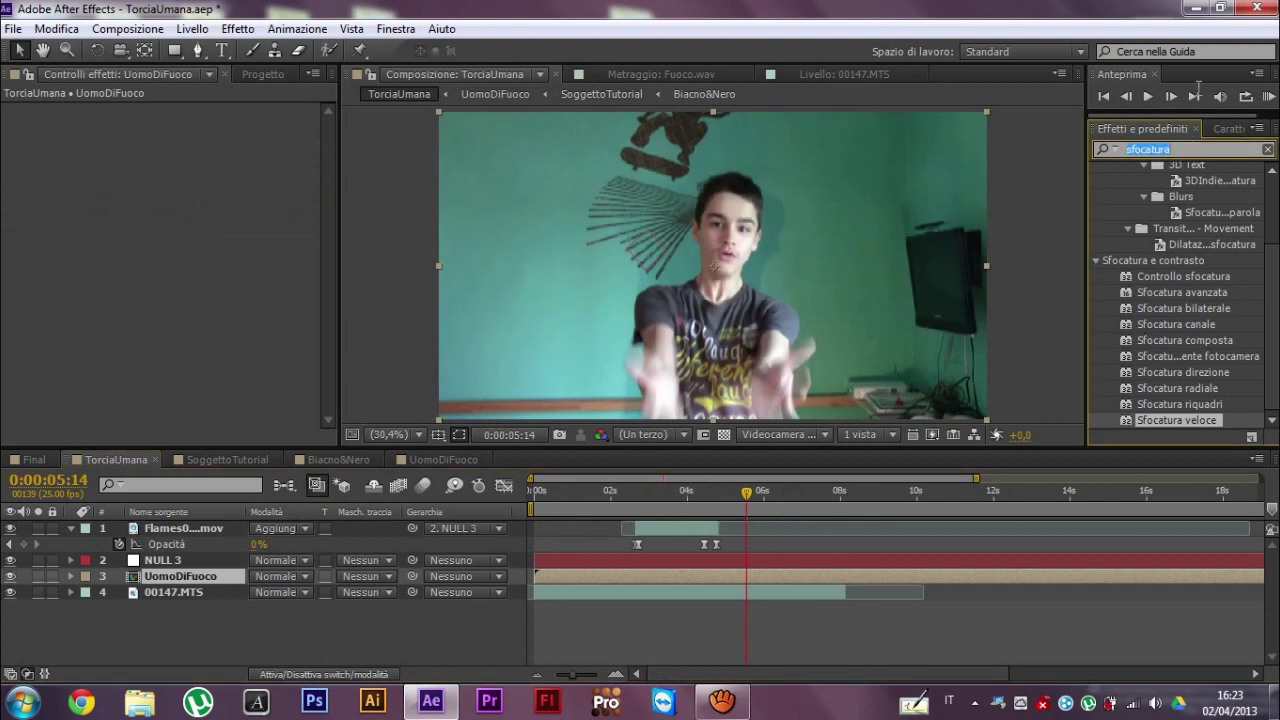
{"action": "left_click", "coordinate": [1192, 8]}
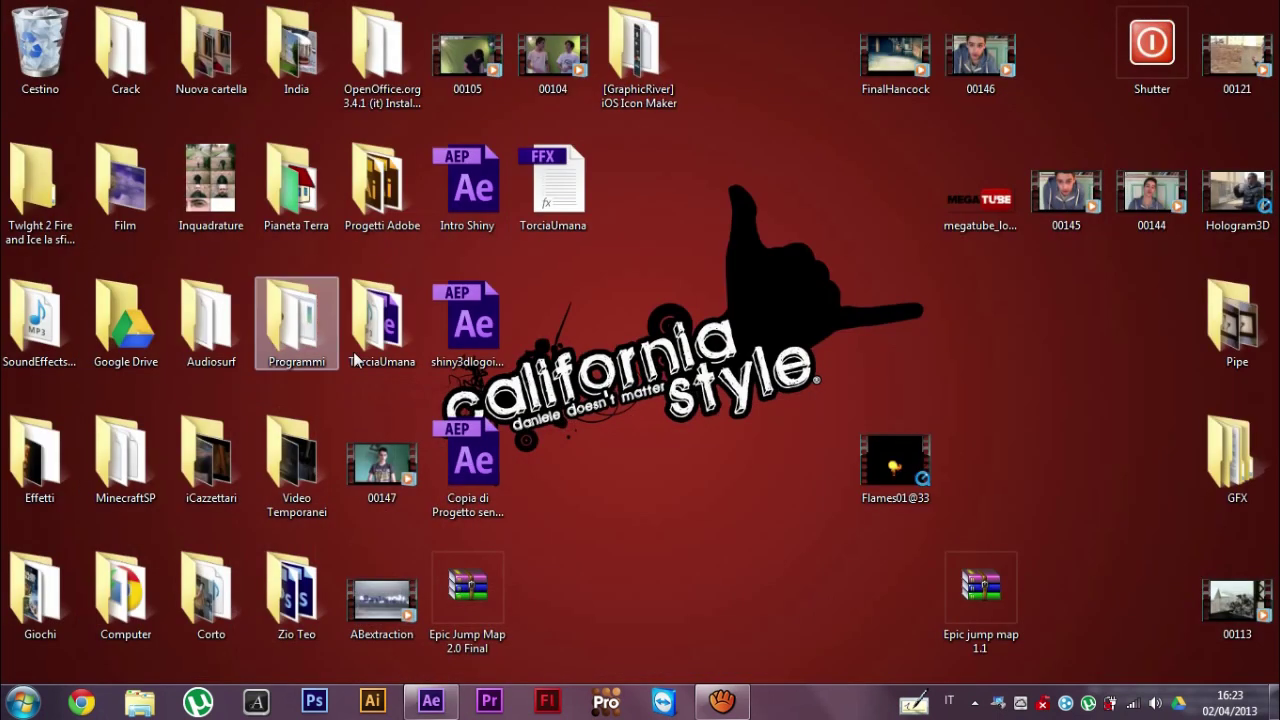
{"action": "left_click", "coordinate": [558, 182]}
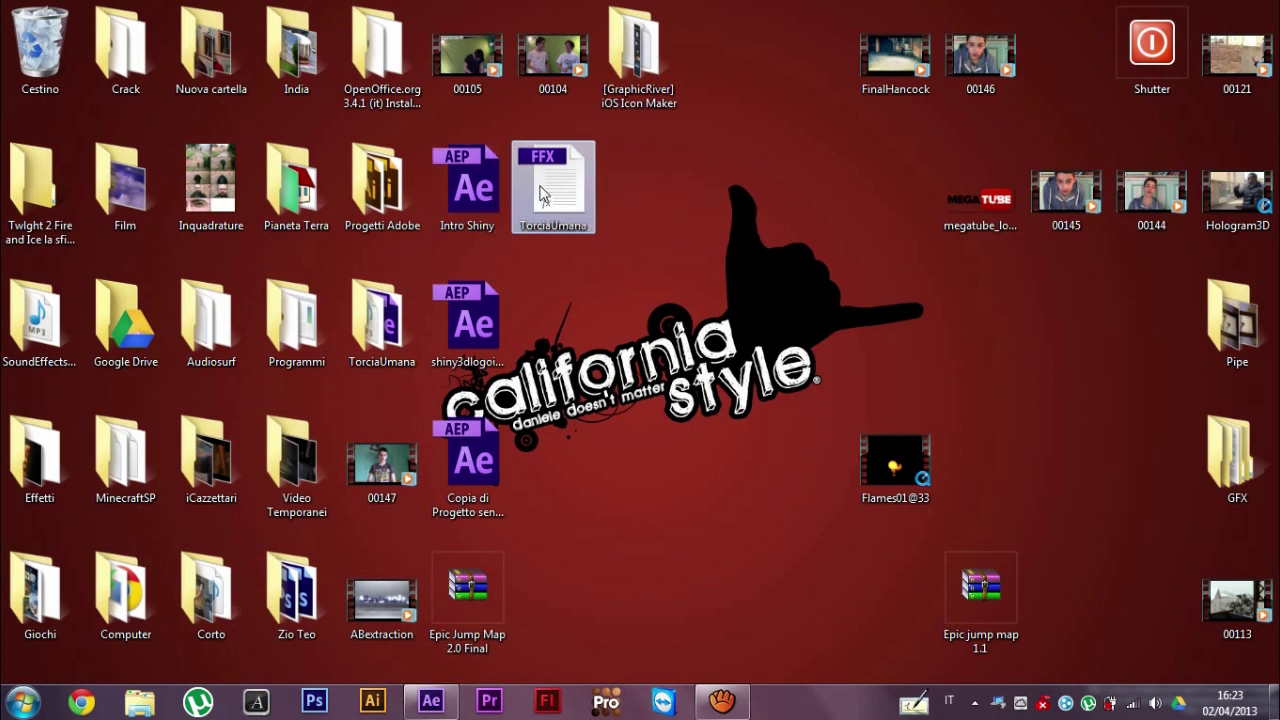
{"action": "left_click", "coordinate": [22, 702]}
{"action": "left_click", "coordinate": [325, 310]}
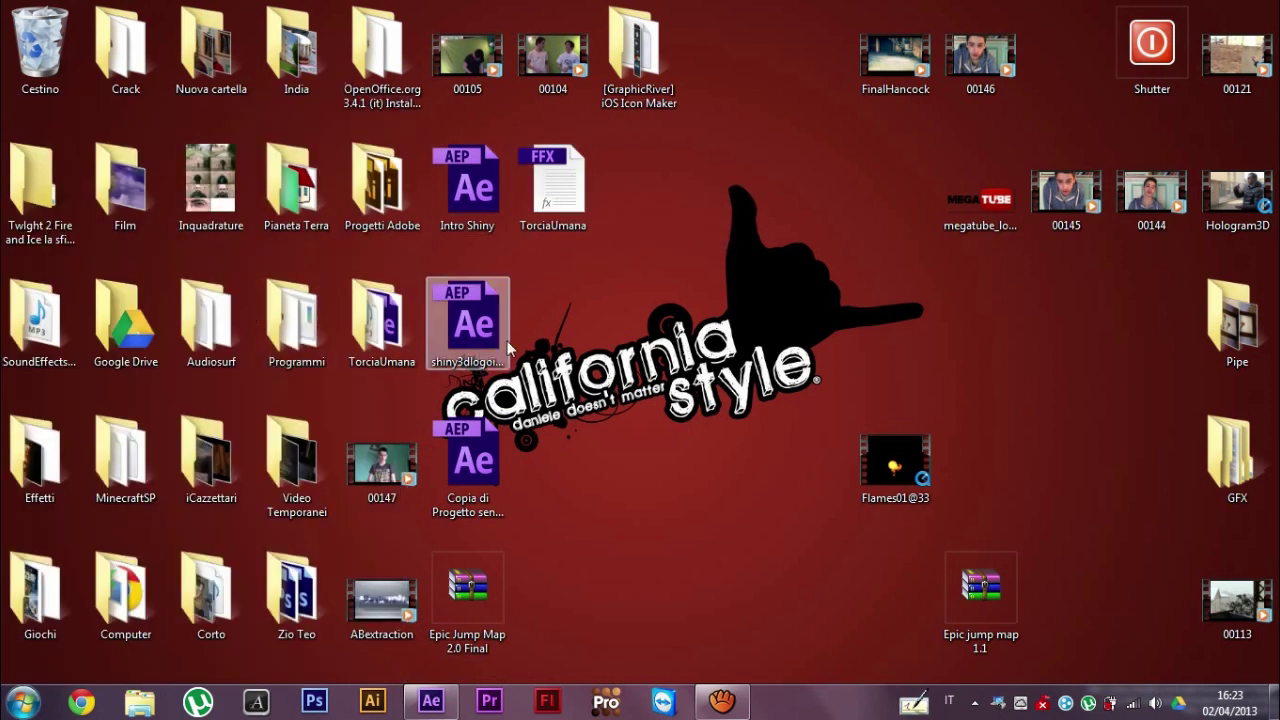
{"action": "double_click", "coordinate": [678, 257]}
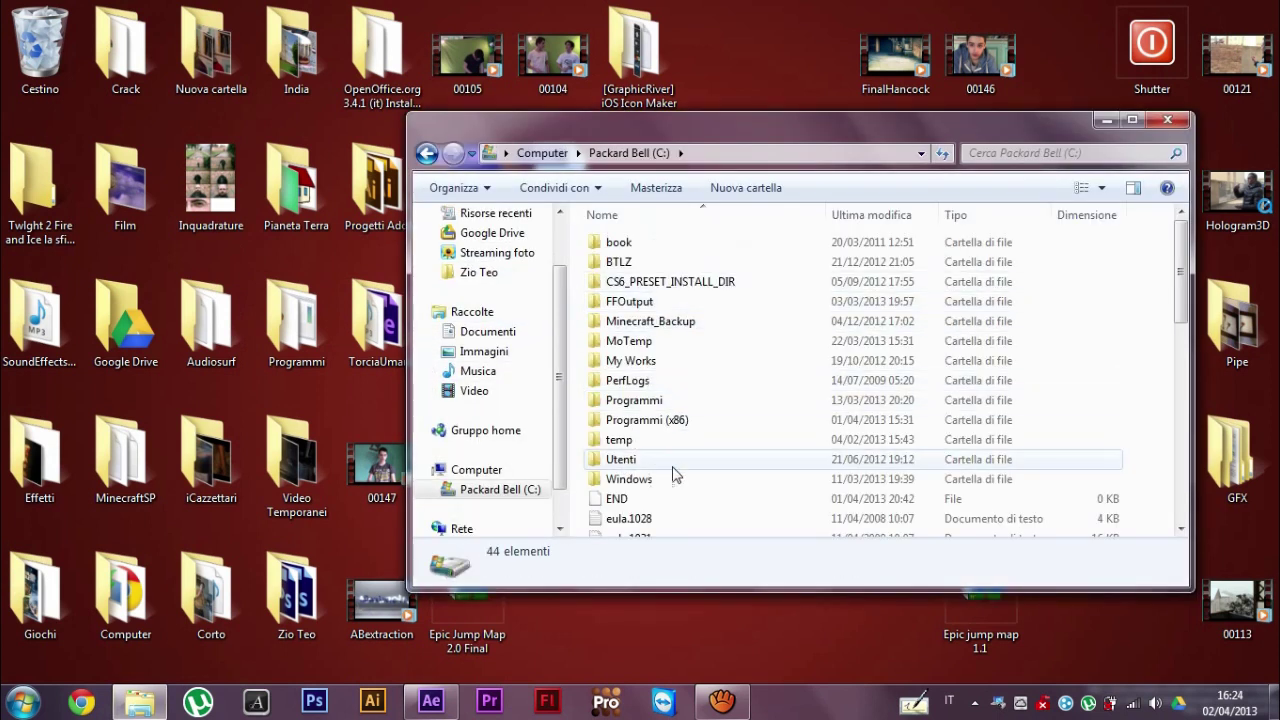
{"action": "double_click", "coordinate": [665, 460]}
{"action": "double_click", "coordinate": [711, 263]}
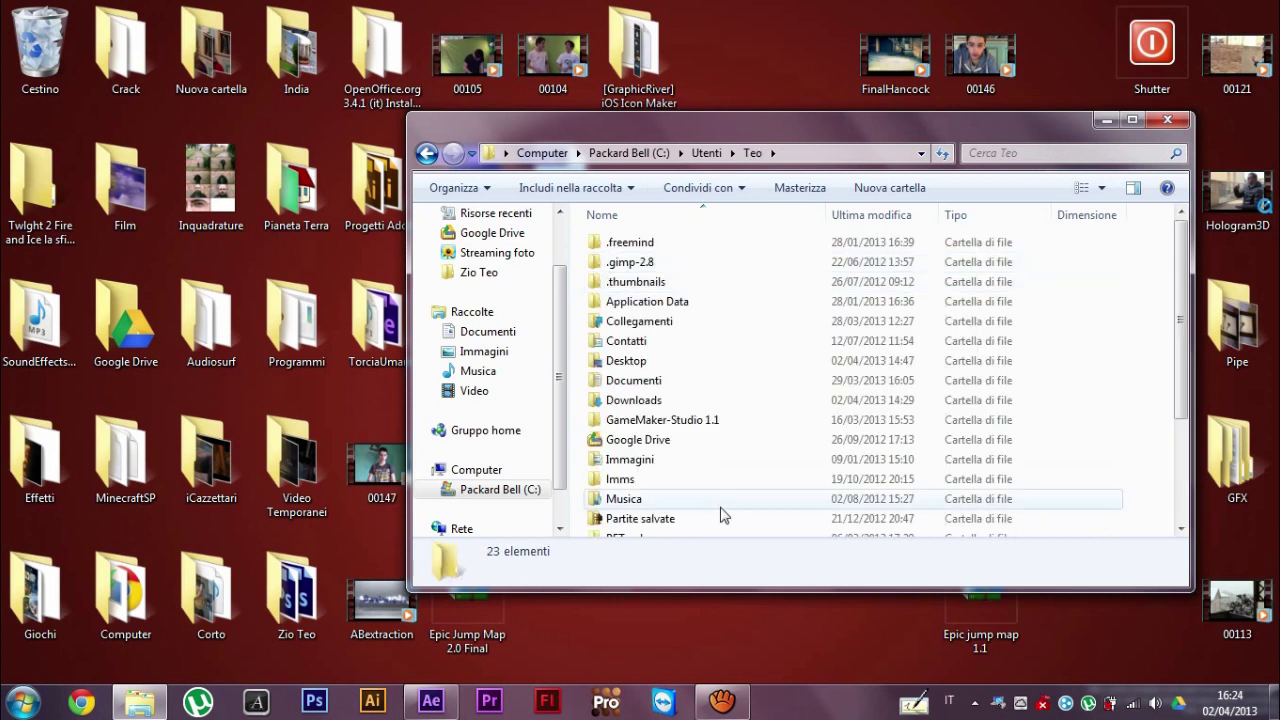
{"action": "double_click", "coordinate": [677, 380]}
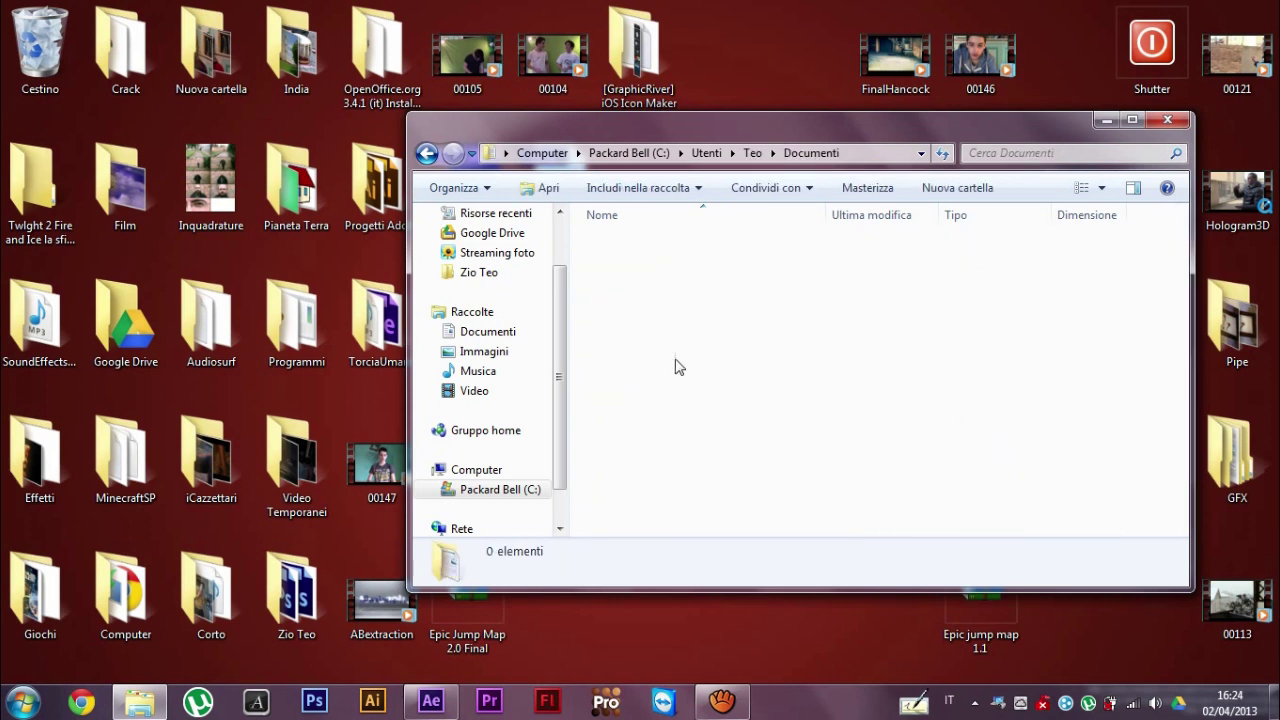
{"action": "double_click", "coordinate": [652, 262]}
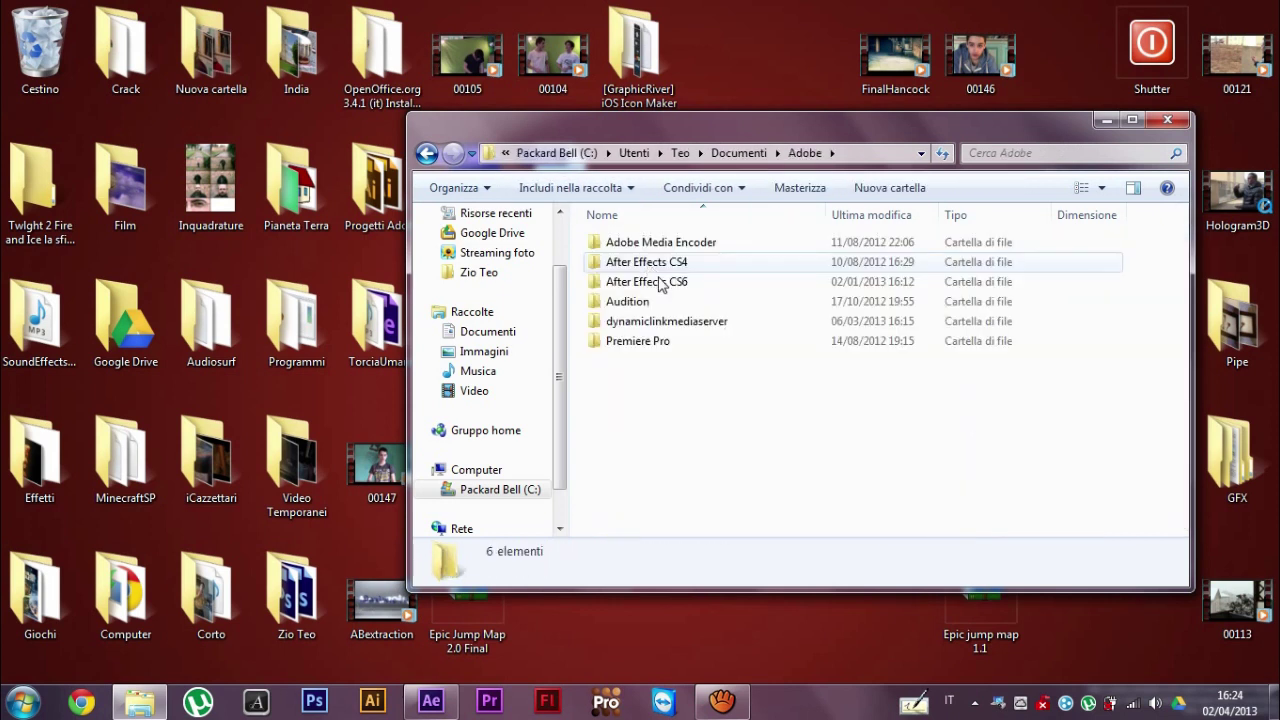
{"action": "double_click", "coordinate": [680, 281]}
{"action": "double_click", "coordinate": [655, 247]}
{"action": "left_click_drag", "start_coordinate": [672, 118], "coordinate": [827, 111]}
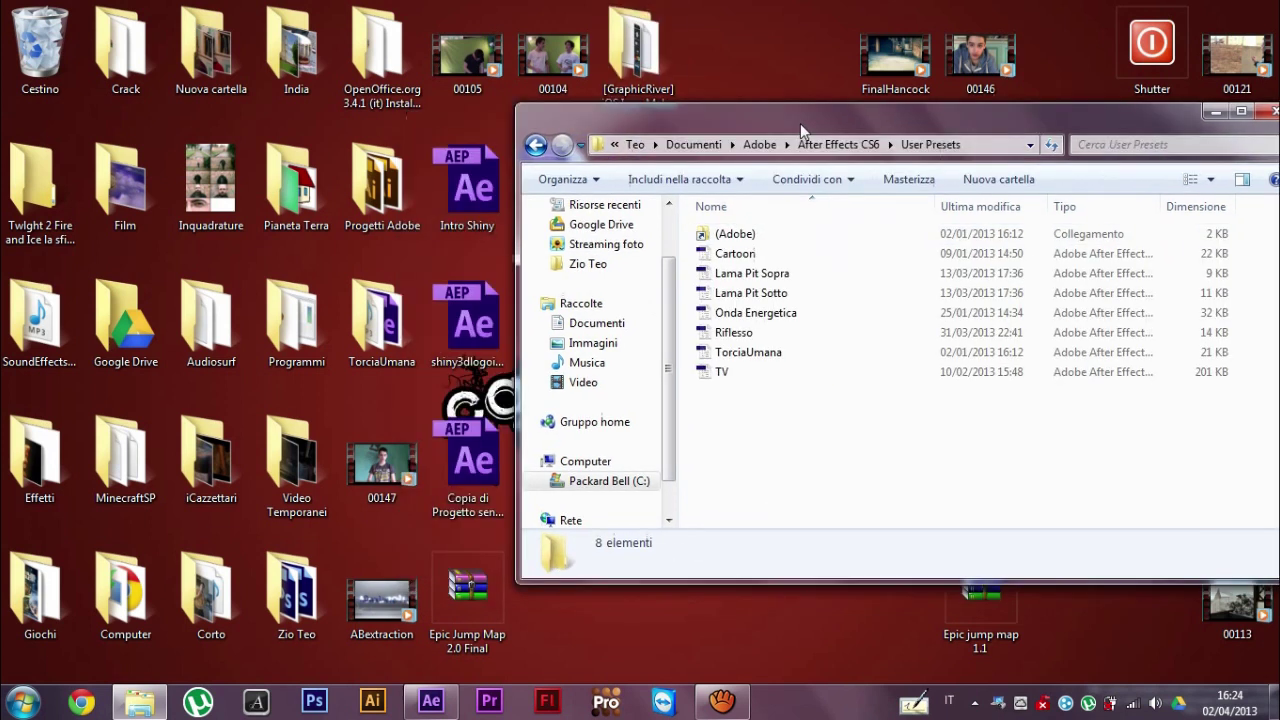
{"action": "left_click", "coordinate": [768, 372]}
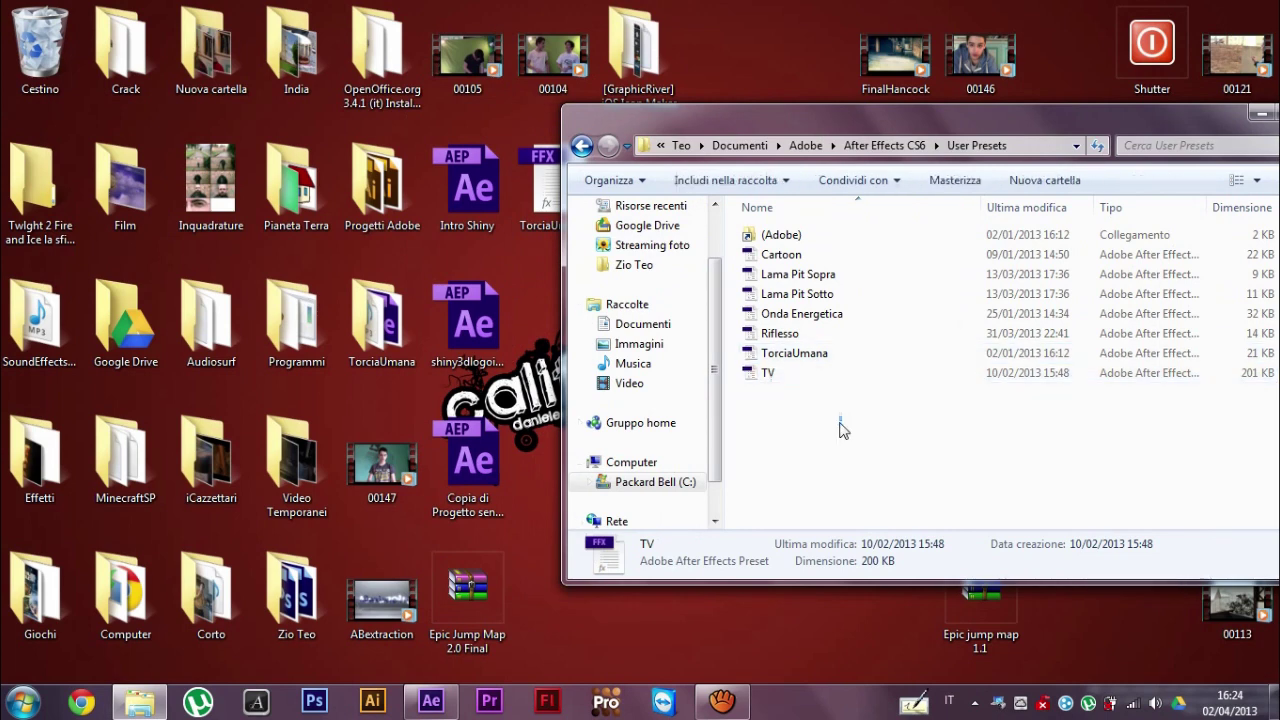
{"action": "left_click", "coordinate": [843, 423]}
{"action": "left_click_drag", "start_coordinate": [793, 118], "coordinate": [476, 208]}
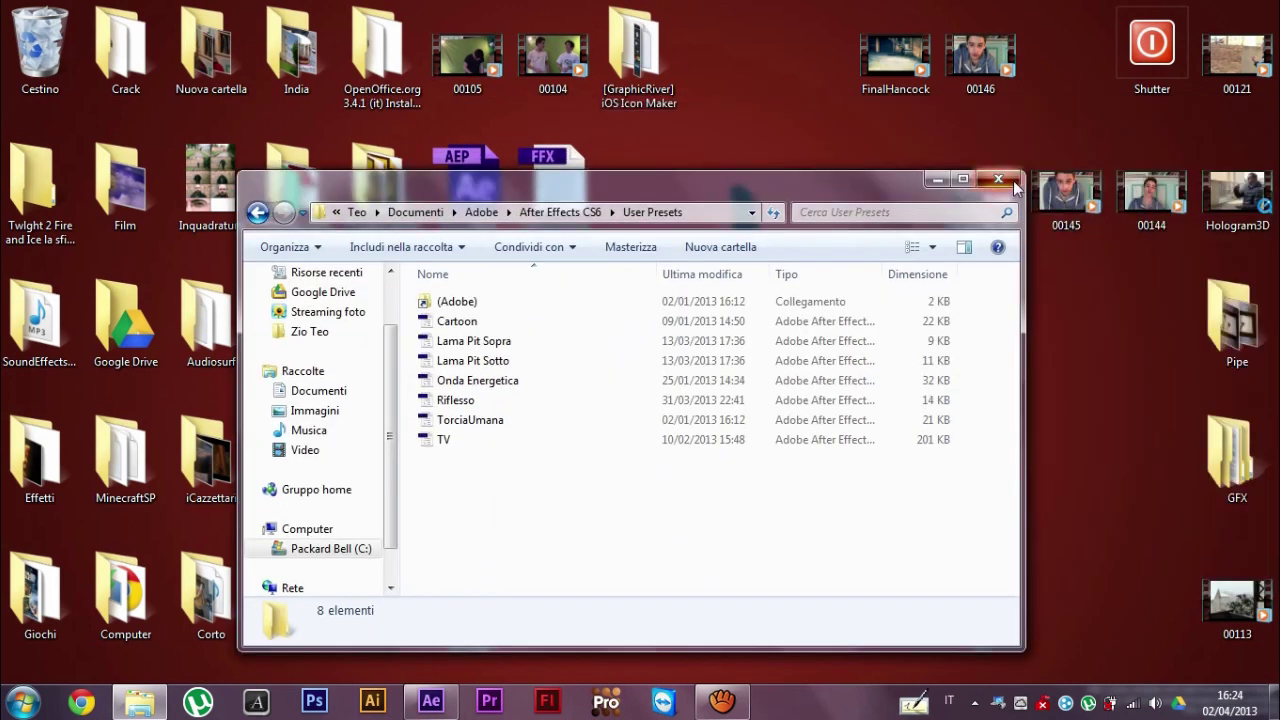
{"action": "left_click", "coordinate": [1013, 180]}
{"action": "left_click", "coordinate": [451, 708]}
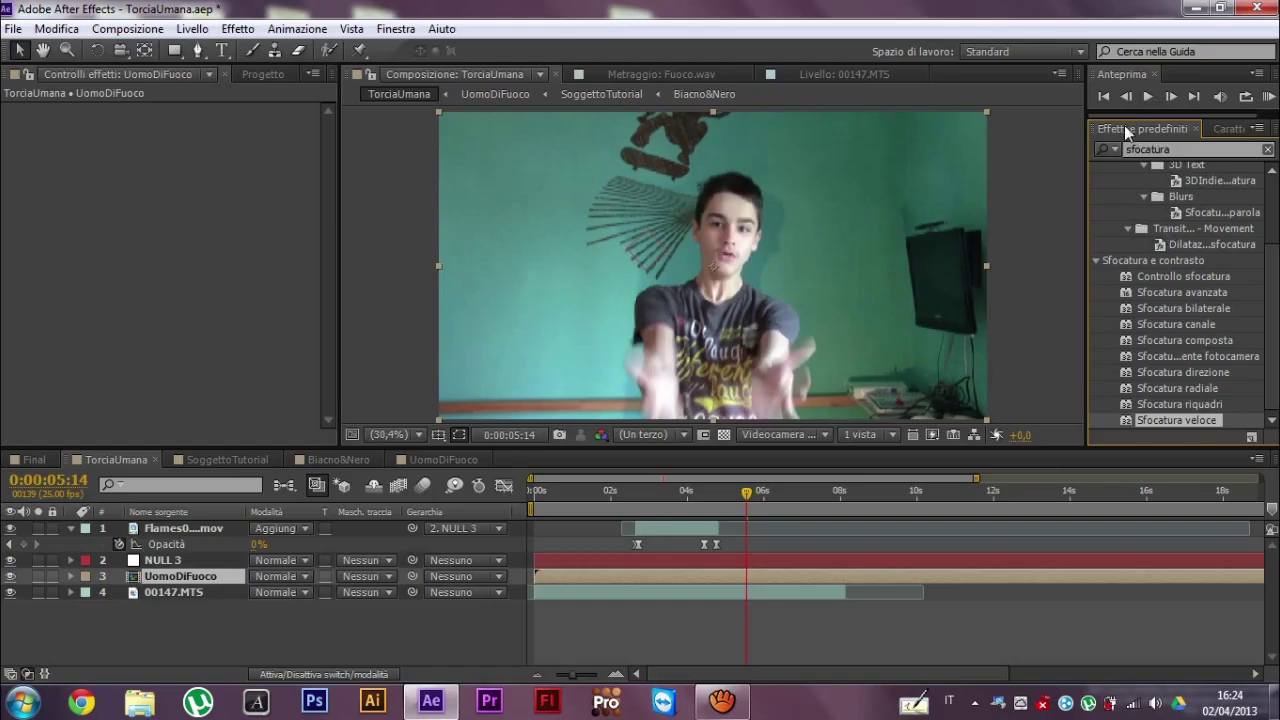
- Apply the TorciaUmana effects preset to the UomoDiFuoco layer
{"action": "double_click", "coordinate": [1177, 148]}
{"action": "type", "text": "to"}
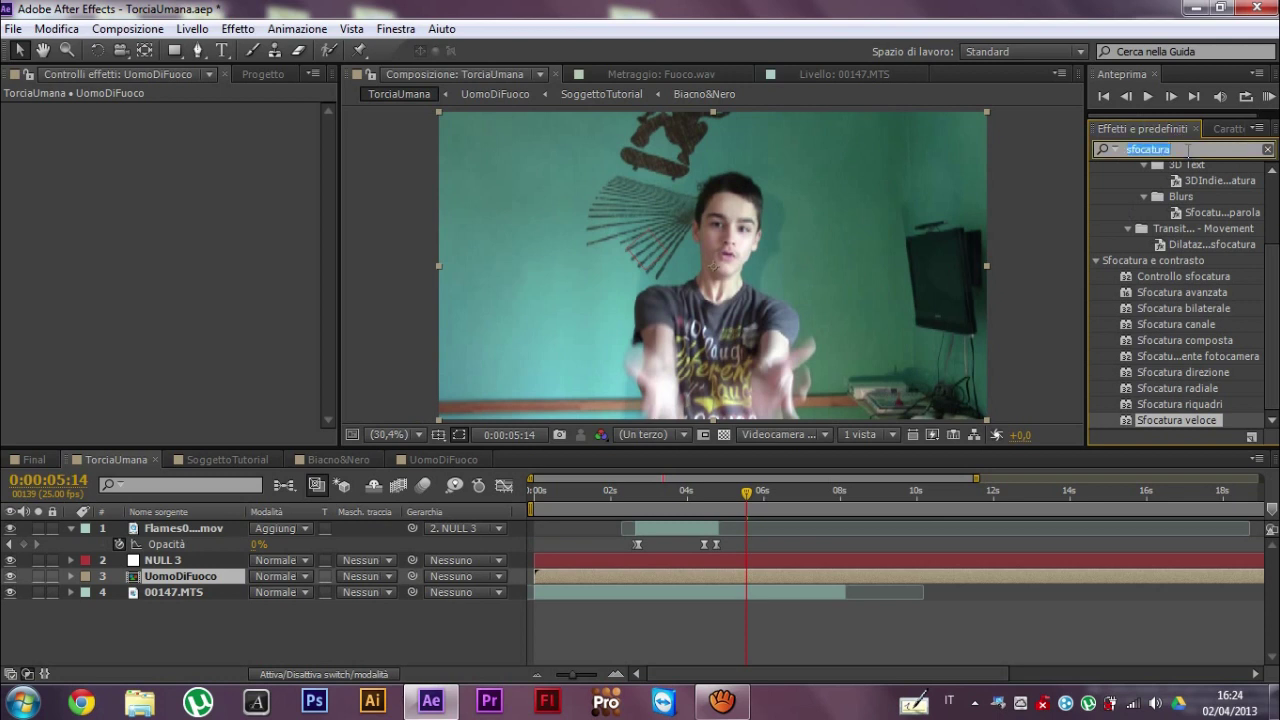
{"action": "type", "text": "ric"}
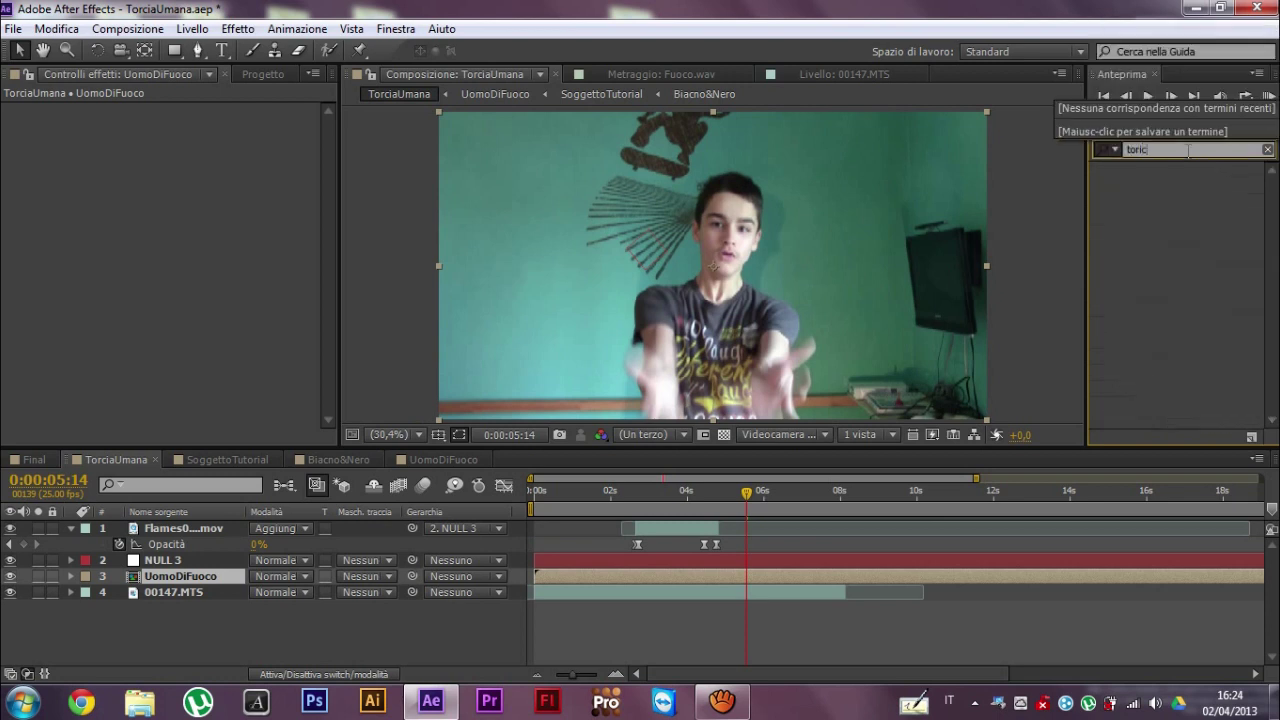
{"action": "key", "text": "BackSpace"}
{"action": "key", "text": "BackSpace"}
{"action": "type", "text": "cia"}
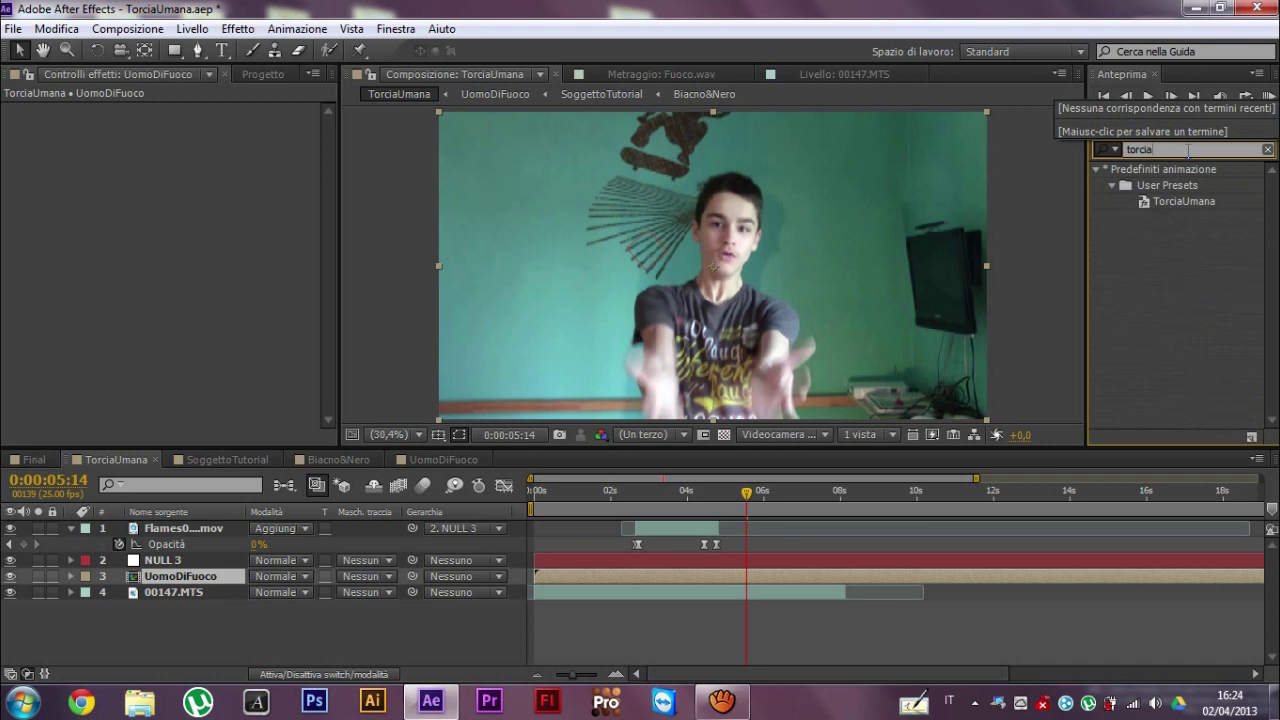
{"action": "left_click", "coordinate": [1176, 201]}
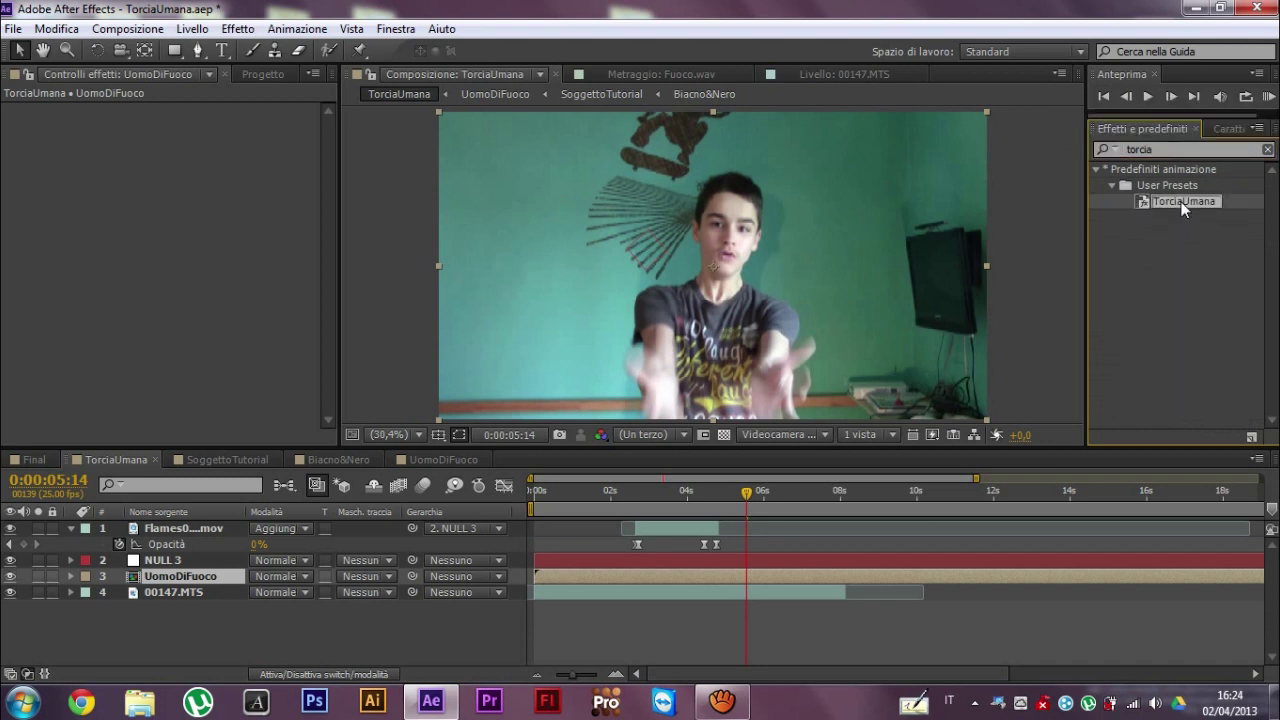
{"action": "mouse_move", "coordinate": [1176, 201]}
{"action": "left_mouse_down"}
{"action": "mouse_move", "coordinate": [672, 487]}
{"action": "mouse_move", "coordinate": [204, 572]}
{"action": "left_mouse_up"}
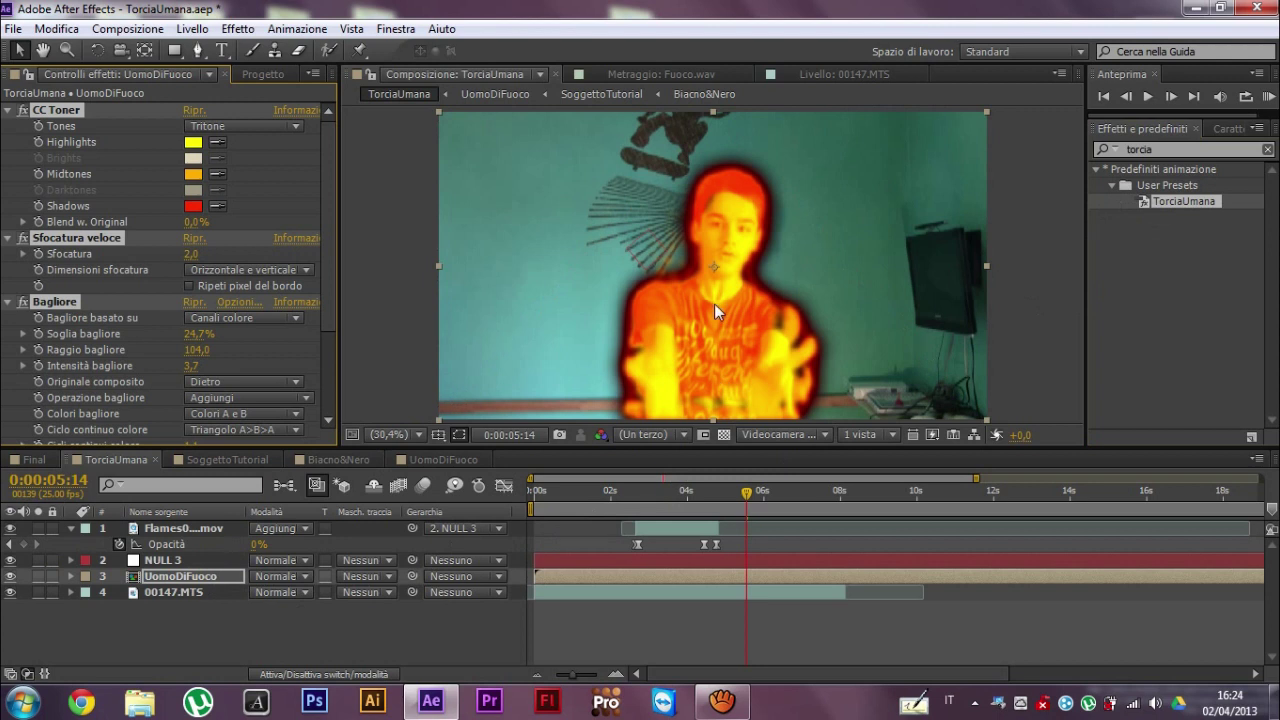
{"action": "left_click_drag", "start_coordinate": [714, 303], "coordinate": [717, 273]}
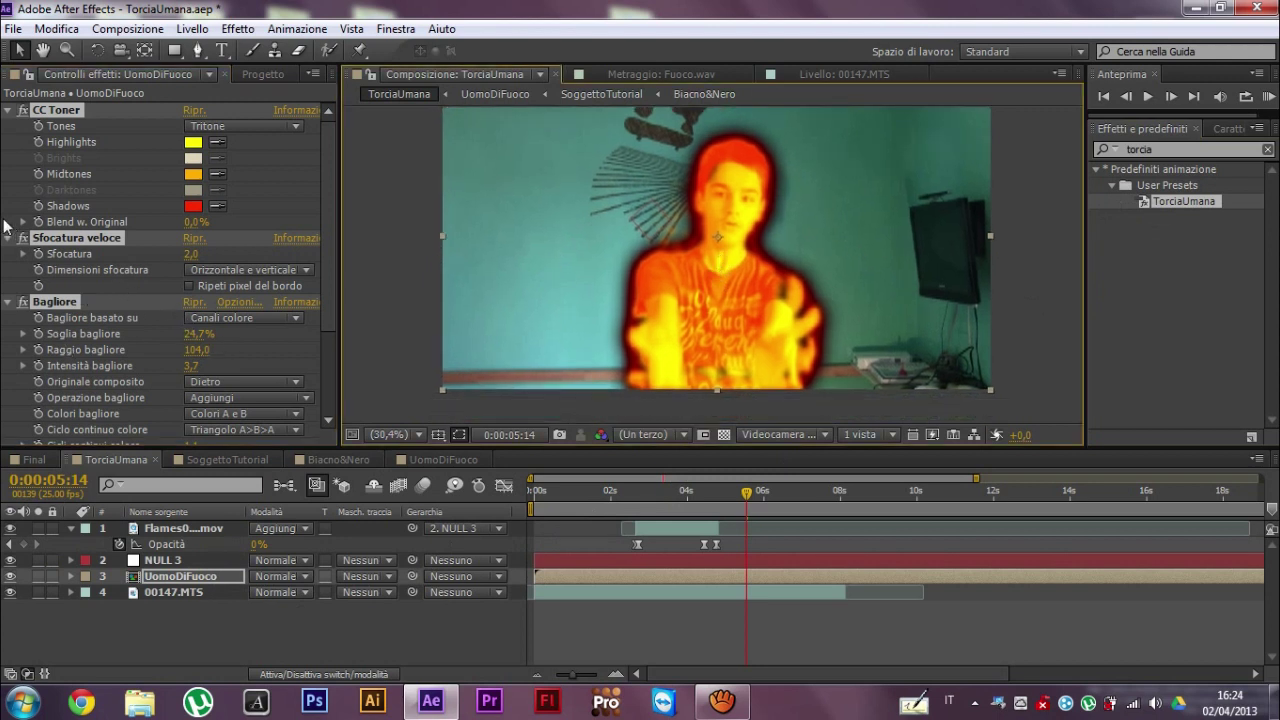
{"action": "left_click", "coordinate": [9, 240]}
{"action": "left_click", "coordinate": [470, 285]}
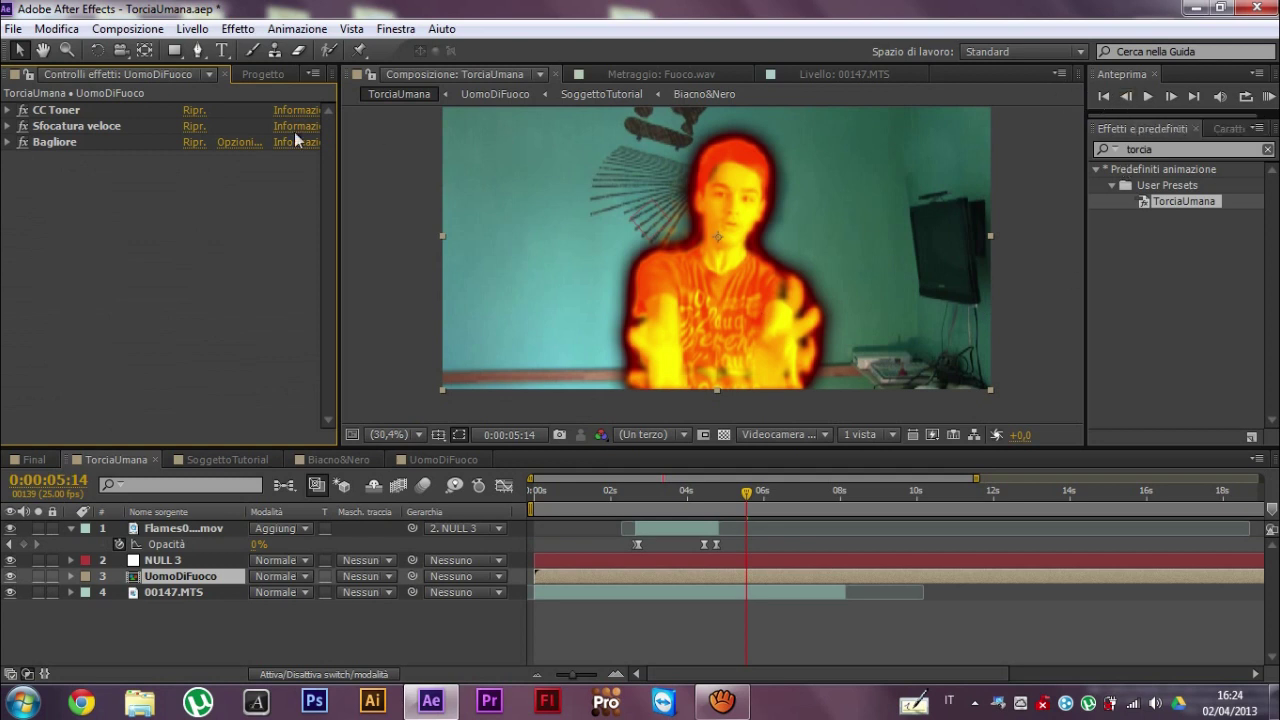
- Lower Bagliore's glow intensity to 2,6 and set Colore B to dark red #750000
{"action": "left_click", "coordinate": [9, 143]}
{"action": "left_click_drag", "start_coordinate": [188, 208], "coordinate": [80, 219]}
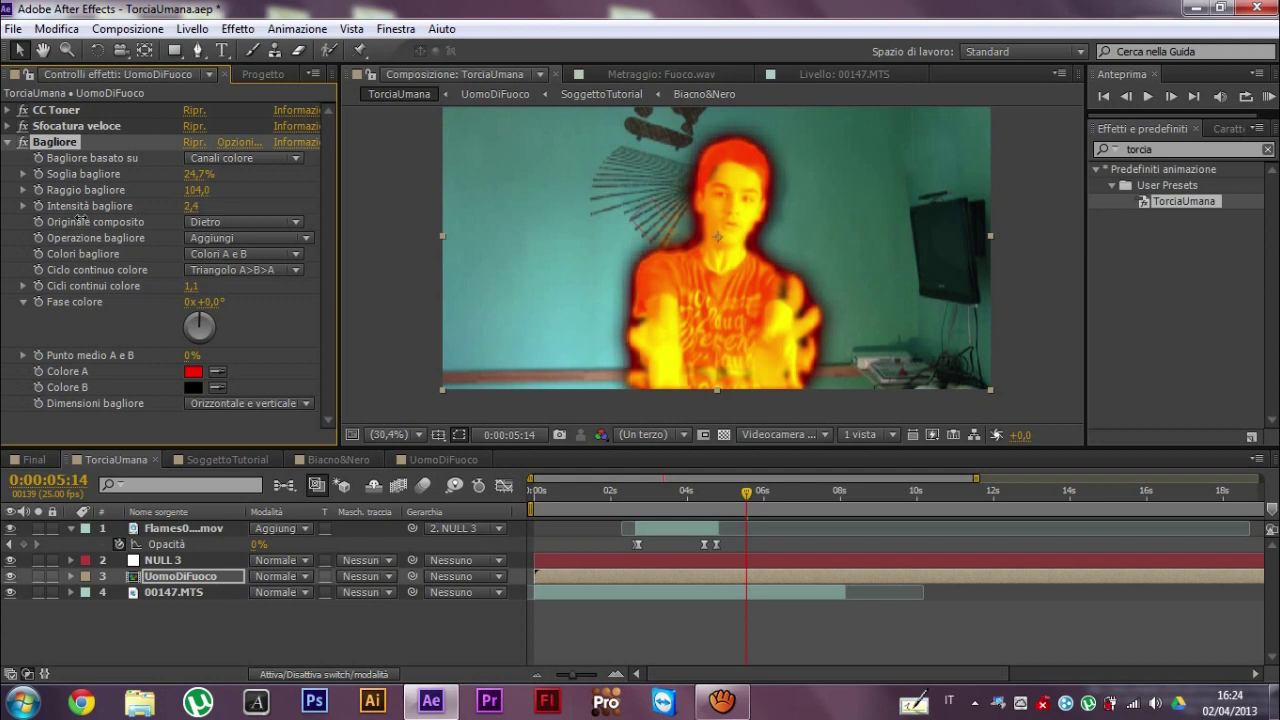
{"action": "left_click", "coordinate": [190, 388]}
{"action": "mouse_move", "coordinate": [686, 387]}
{"action": "left_mouse_down"}
{"action": "mouse_move", "coordinate": [840, 285]}
{"action": "mouse_move", "coordinate": [876, 376]}
{"action": "left_mouse_up"}
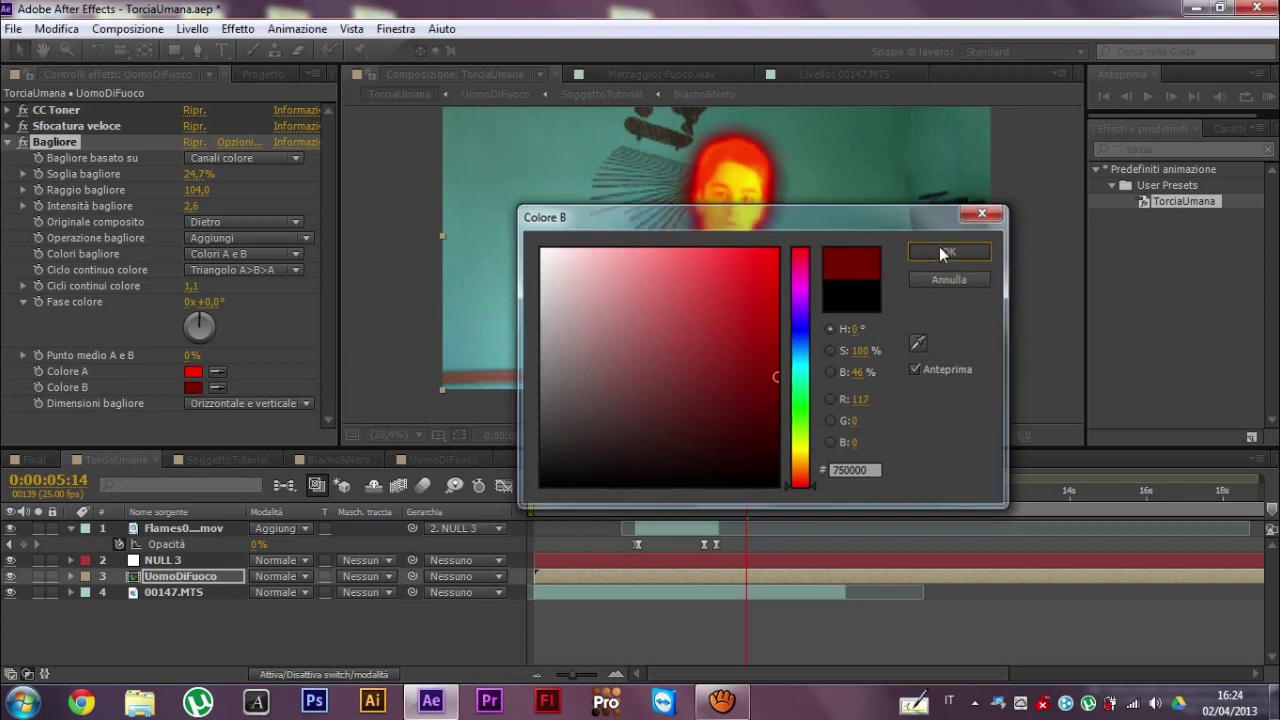
{"action": "left_click", "coordinate": [942, 254]}
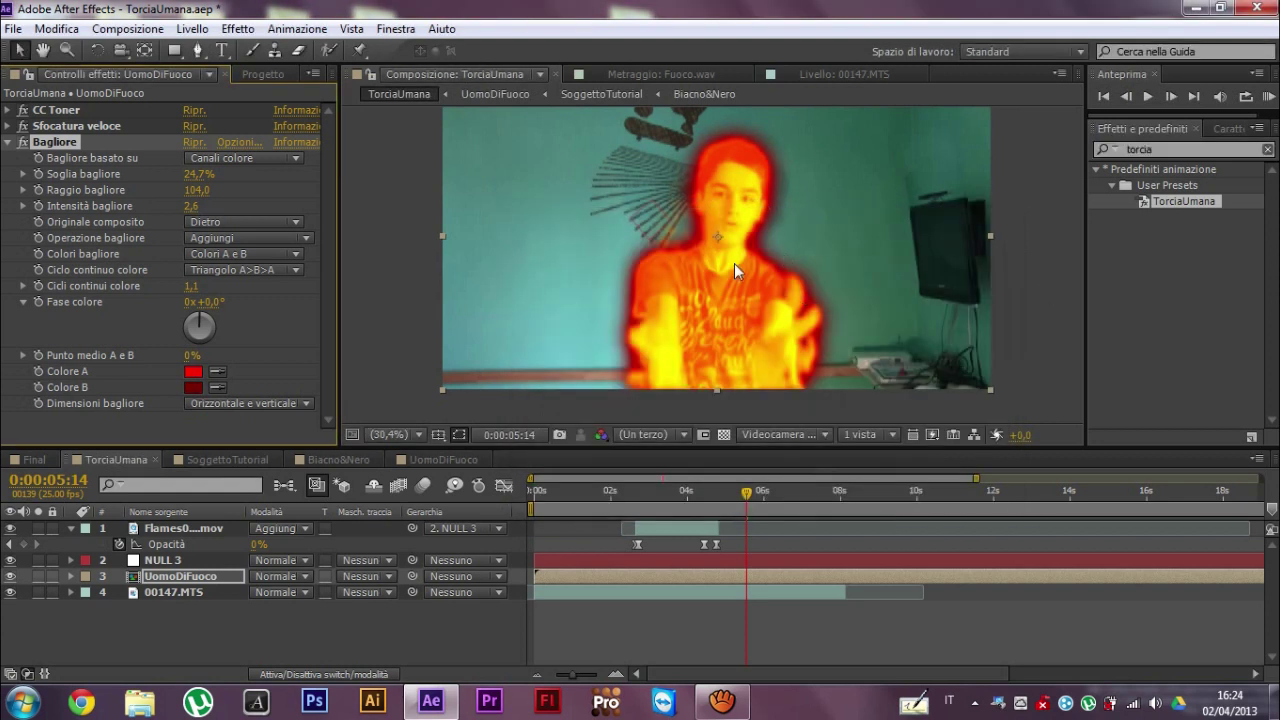
{"action": "left_click", "coordinate": [9, 143]}
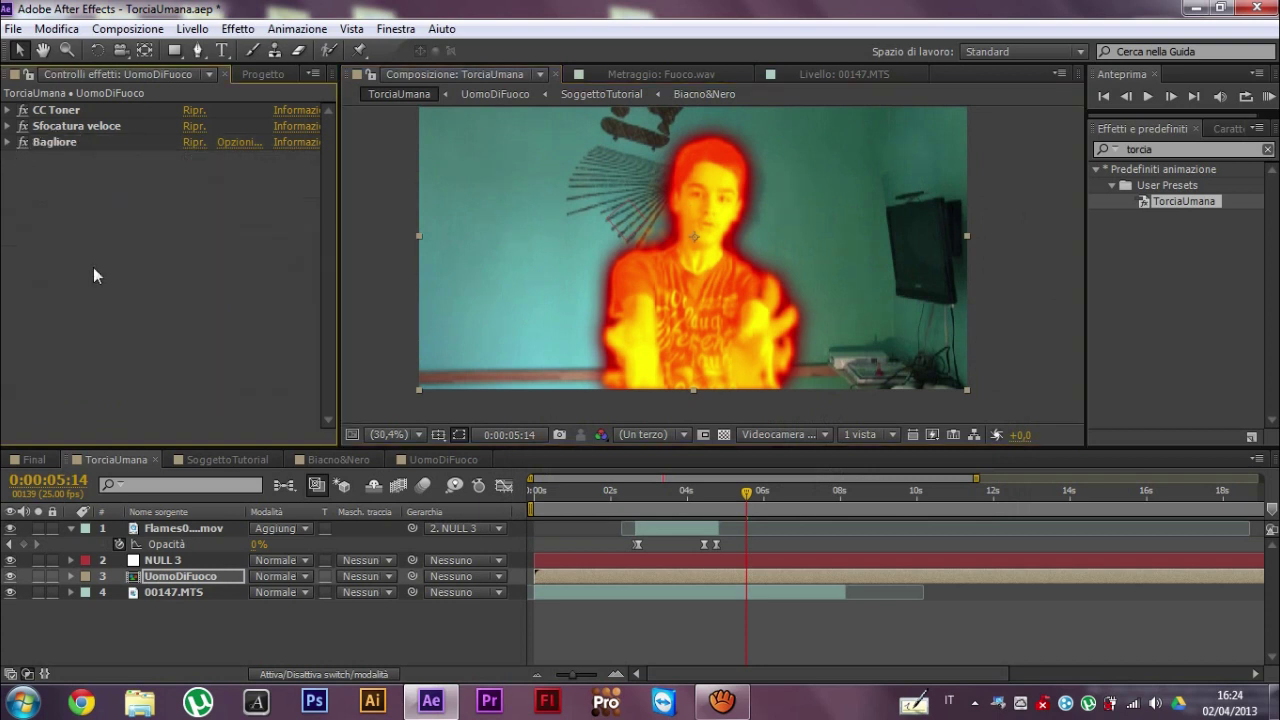
- Settle on 0:00:05:15 and keyframe Bagliore's Intensità bagliore at its current 2,6 value
{"action": "left_click", "coordinate": [1126, 97]}
{"action": "left_click", "coordinate": [1126, 97]}
{"action": "left_click", "coordinate": [1126, 97]}
{"action": "left_click", "coordinate": [1126, 97]}
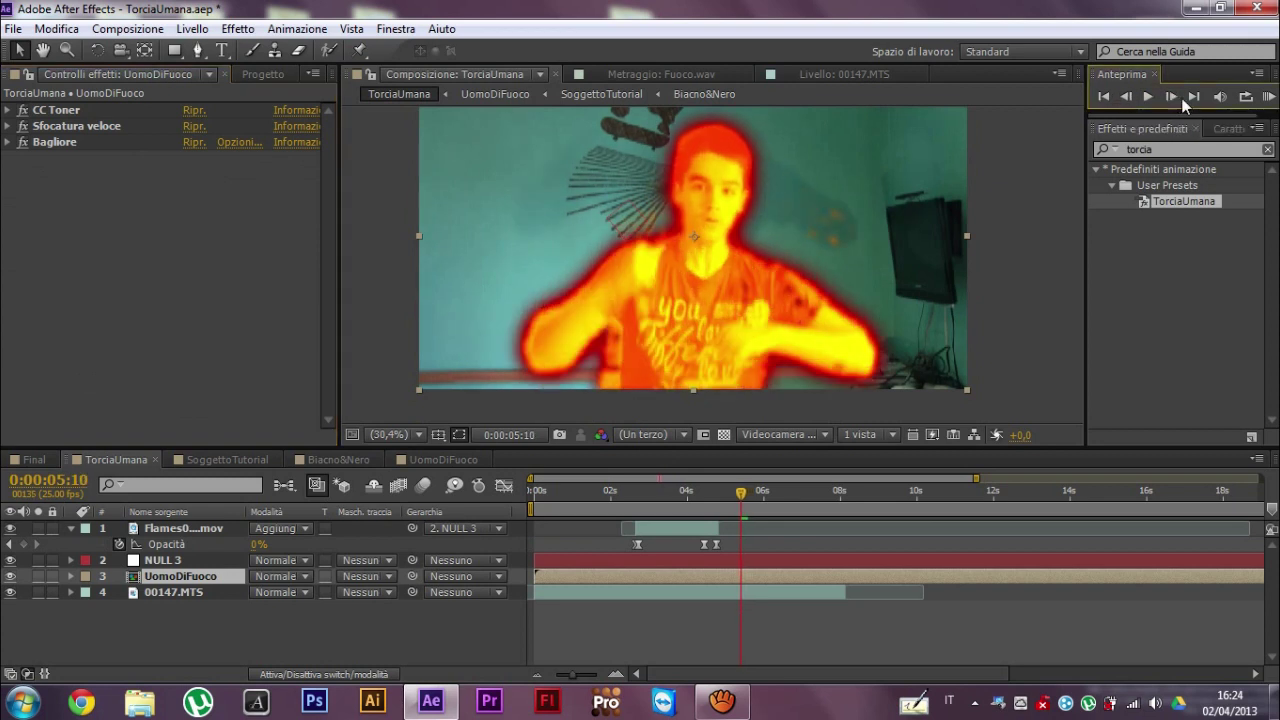
{"action": "left_click", "coordinate": [1176, 92]}
{"action": "left_click", "coordinate": [1176, 92]}
{"action": "left_click", "coordinate": [1176, 92]}
{"action": "left_click", "coordinate": [1176, 92]}
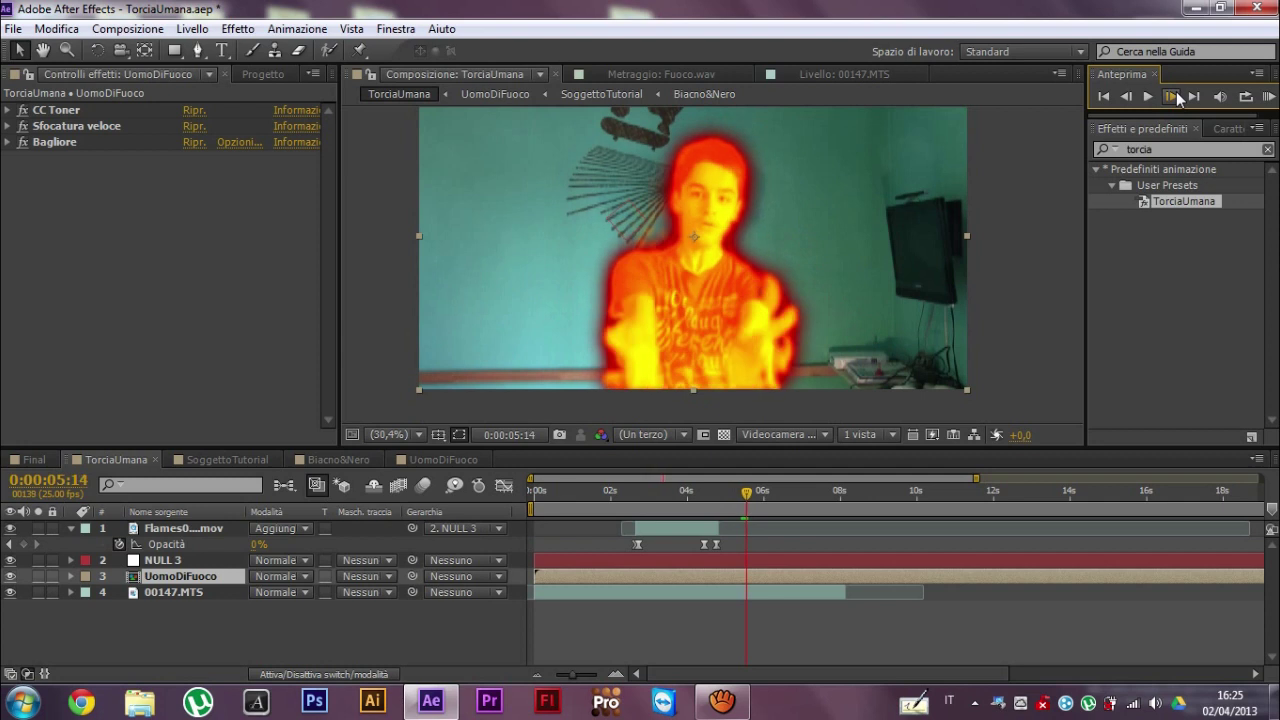
{"action": "left_click", "coordinate": [1176, 92]}
{"action": "left_click", "coordinate": [1176, 94]}
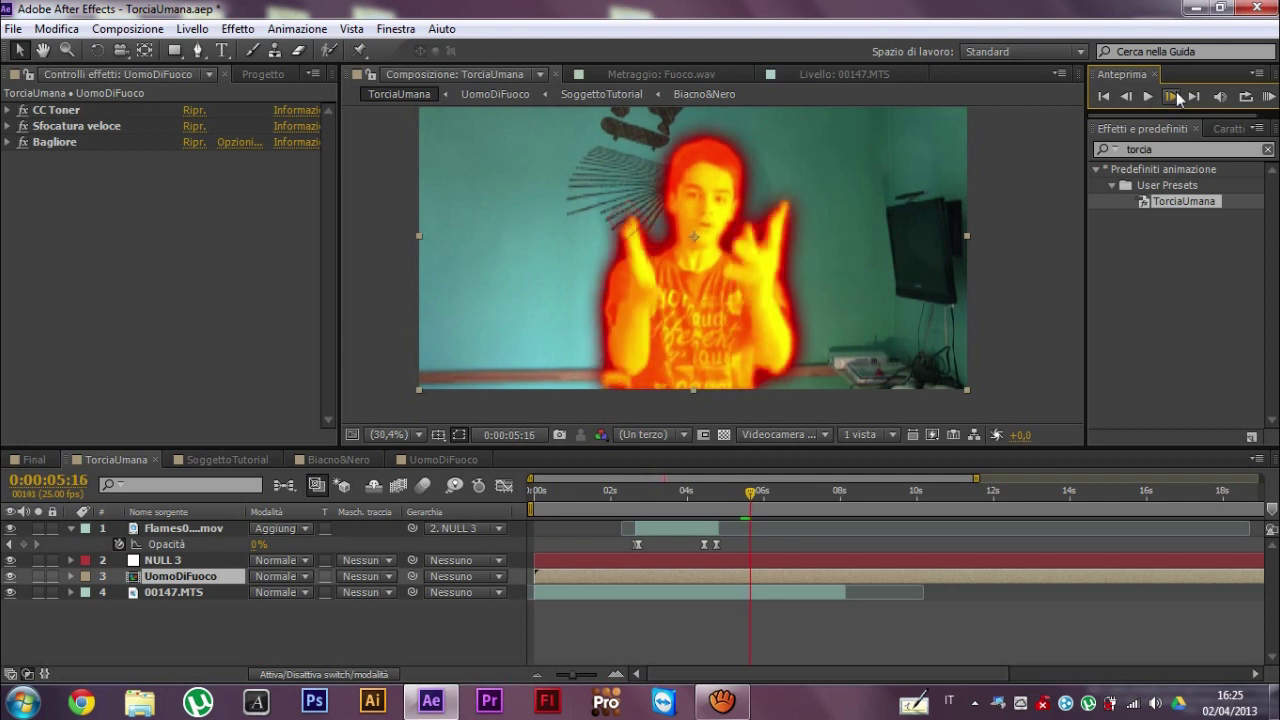
{"action": "left_click", "coordinate": [1125, 95]}
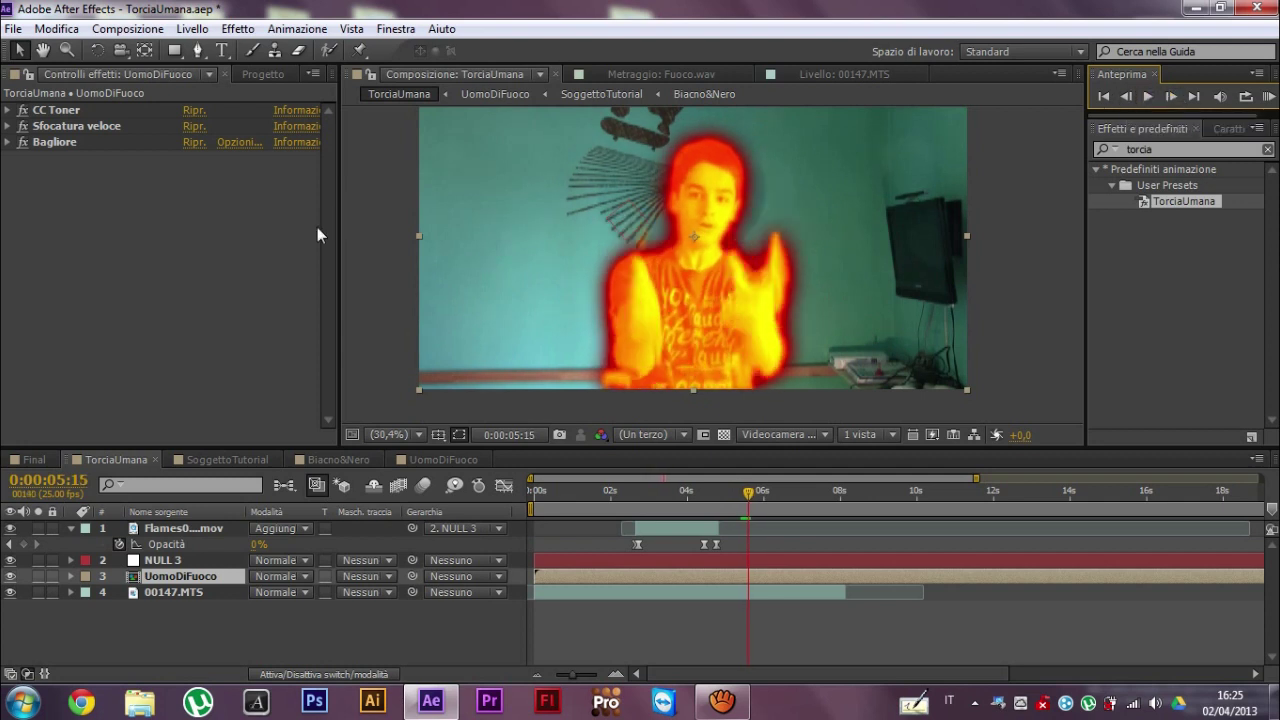
{"action": "left_click", "coordinate": [8, 142]}
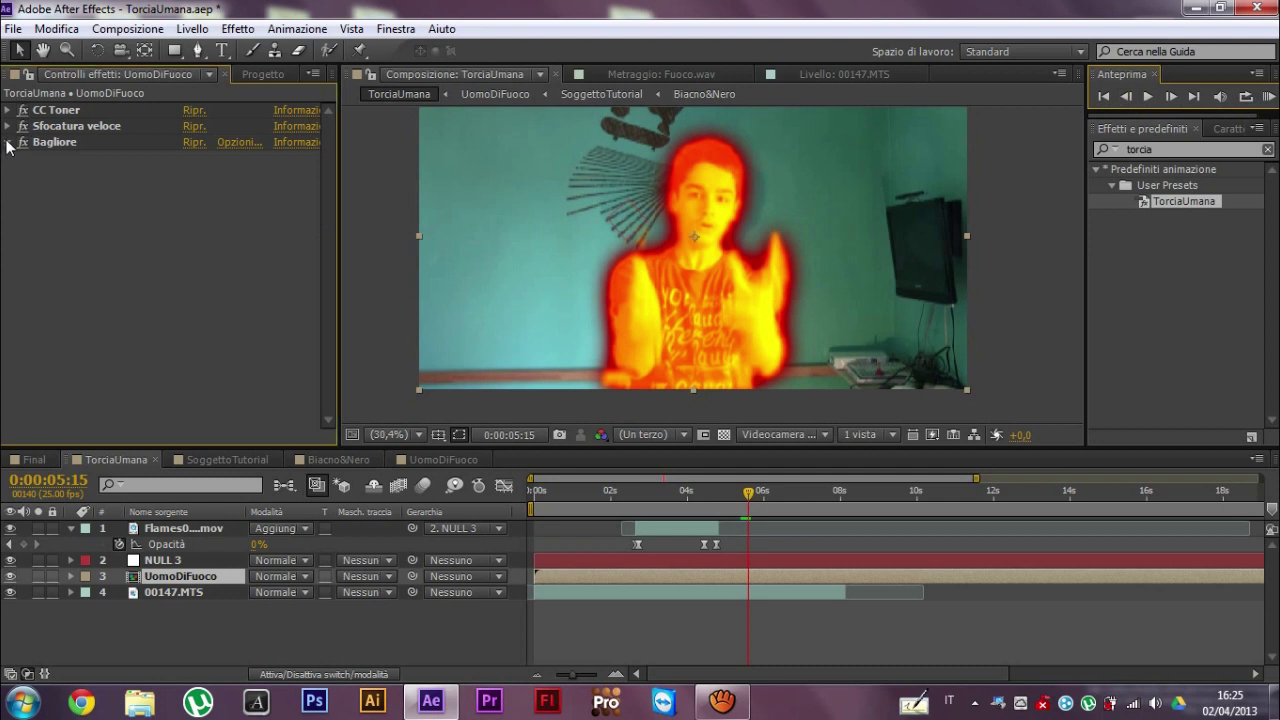
{"action": "left_click", "coordinate": [38, 207]}
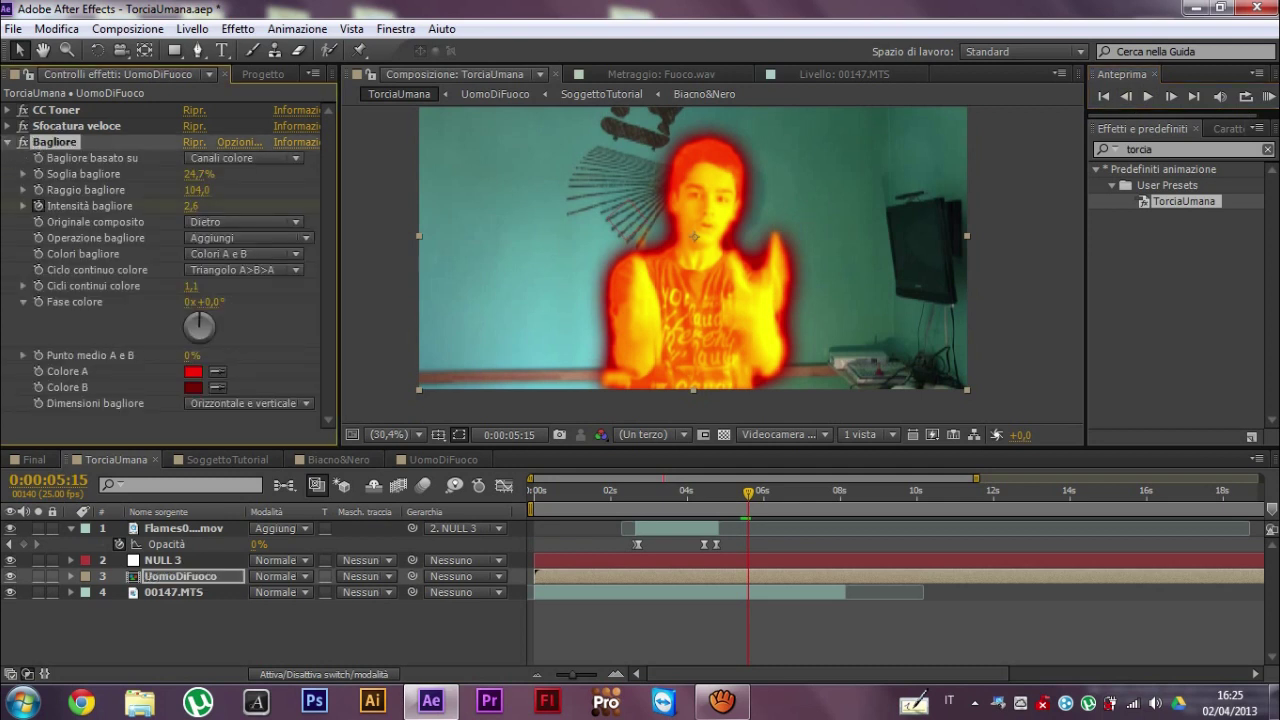
- Add keyframes for the Fast Blur amount and CC Toner's Blend w. Original, keeping the toner enabled
{"action": "left_click", "coordinate": [8, 126]}
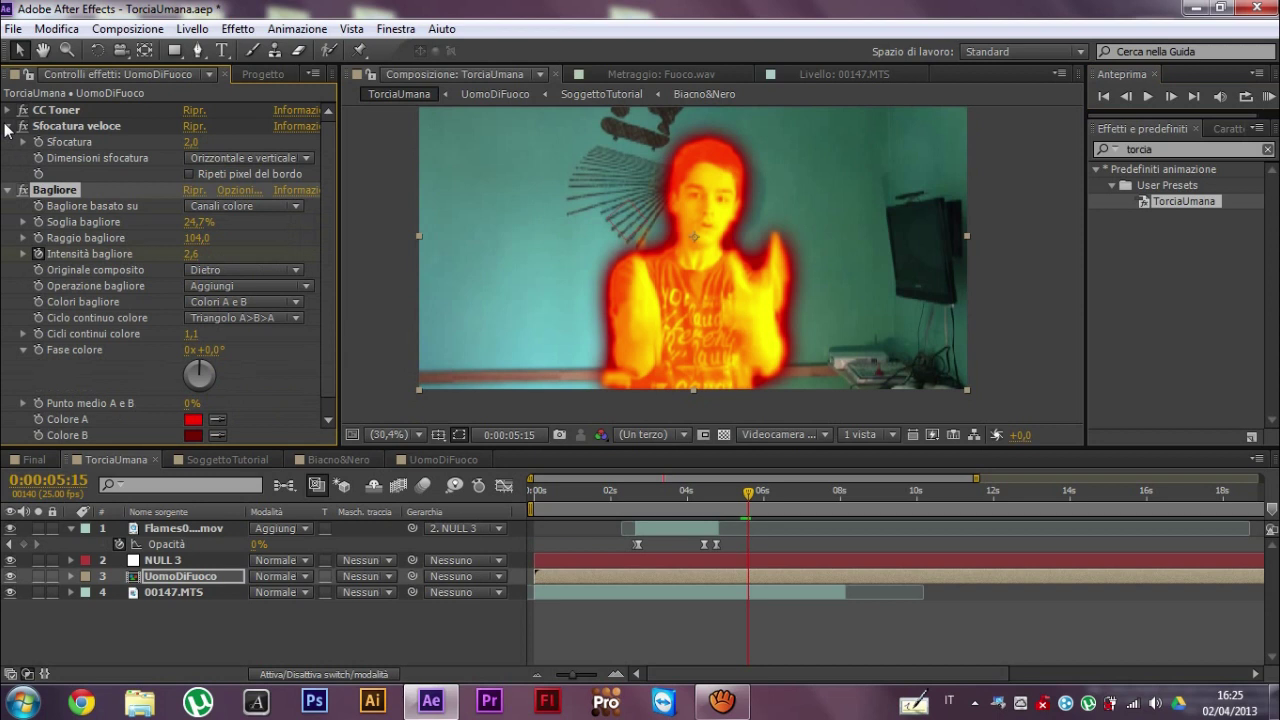
{"action": "left_click", "coordinate": [45, 126]}
{"action": "left_click", "coordinate": [12, 120]}
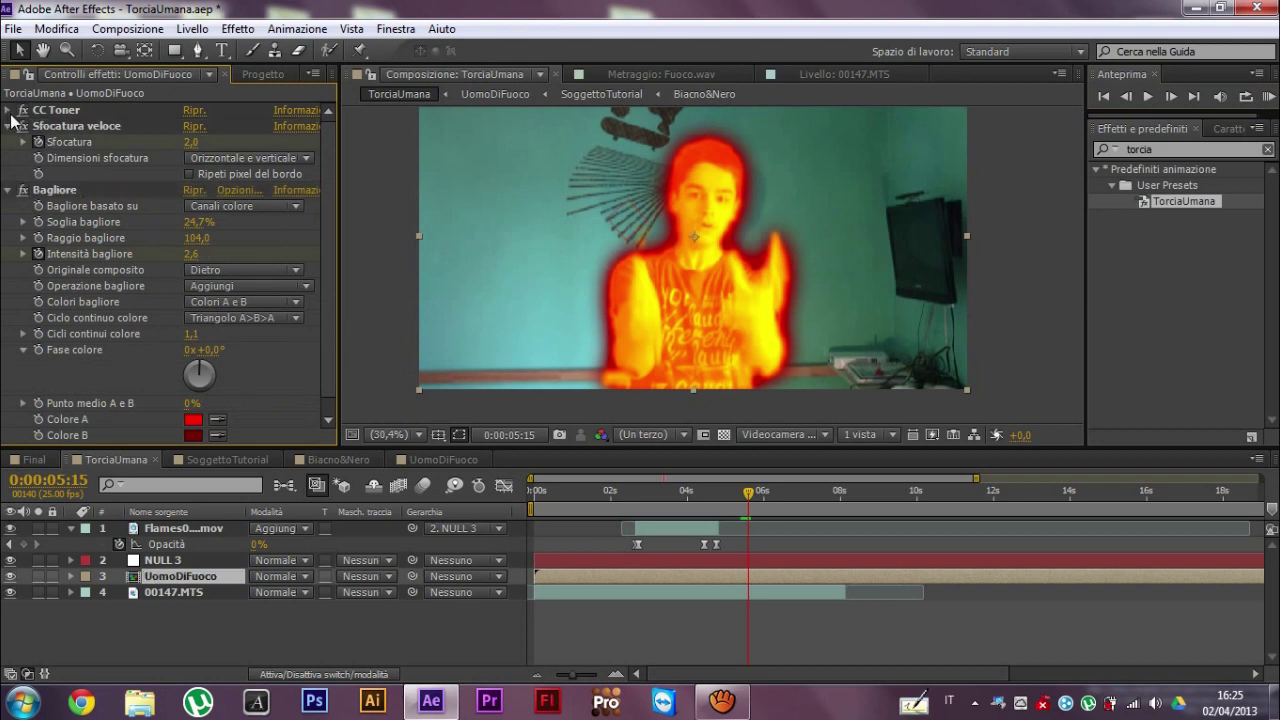
{"action": "left_click", "coordinate": [9, 111]}
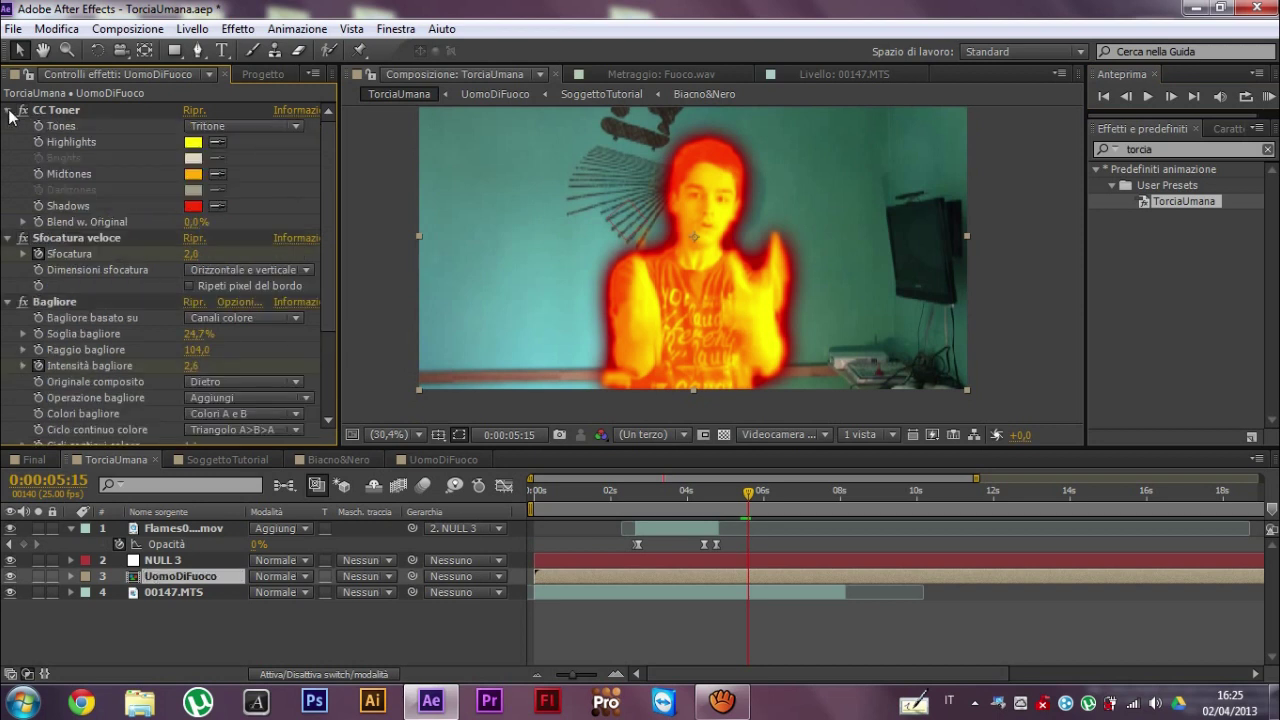
{"action": "left_click", "coordinate": [35, 224]}
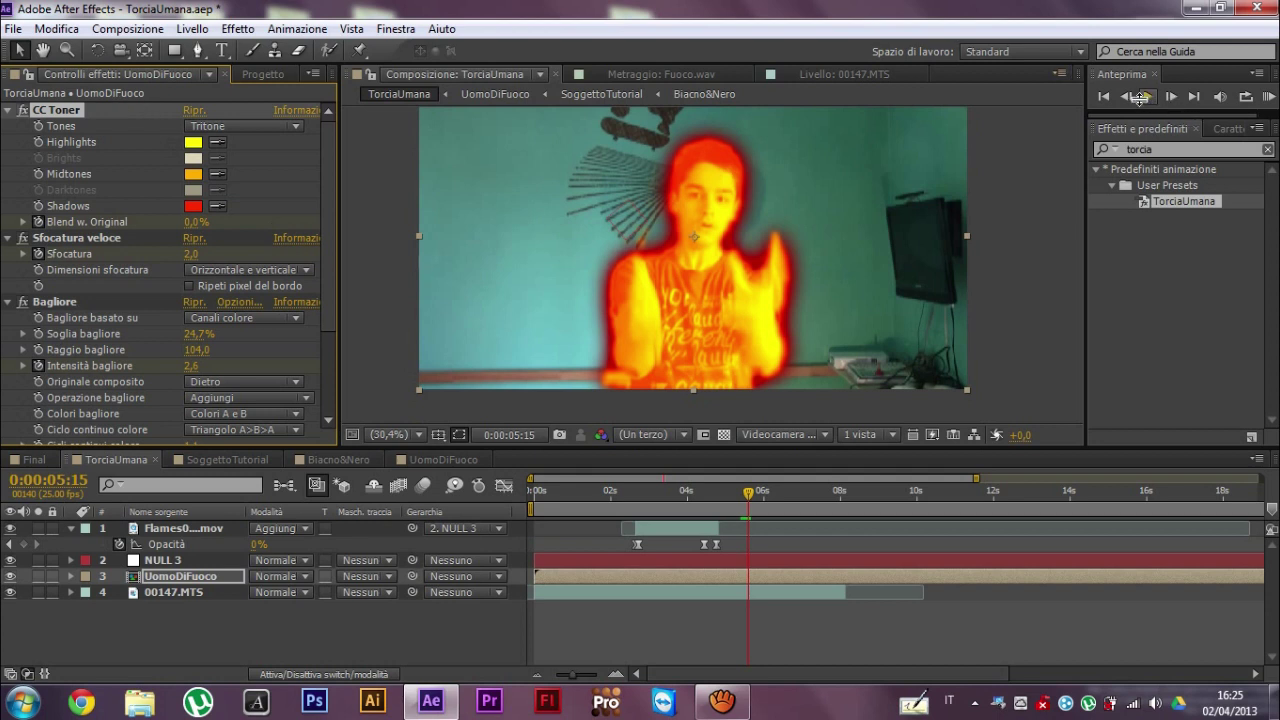
{"action": "left_click", "coordinate": [22, 110]}
- At 0:00:05:12, set Blend w. Original to 100%, blur to 0 and glow intensity to 0
{"action": "left_click", "coordinate": [1130, 91]}
{"action": "left_click", "coordinate": [1130, 91]}
{"action": "left_click", "coordinate": [1130, 91]}
{"action": "left_click", "coordinate": [1130, 91]}
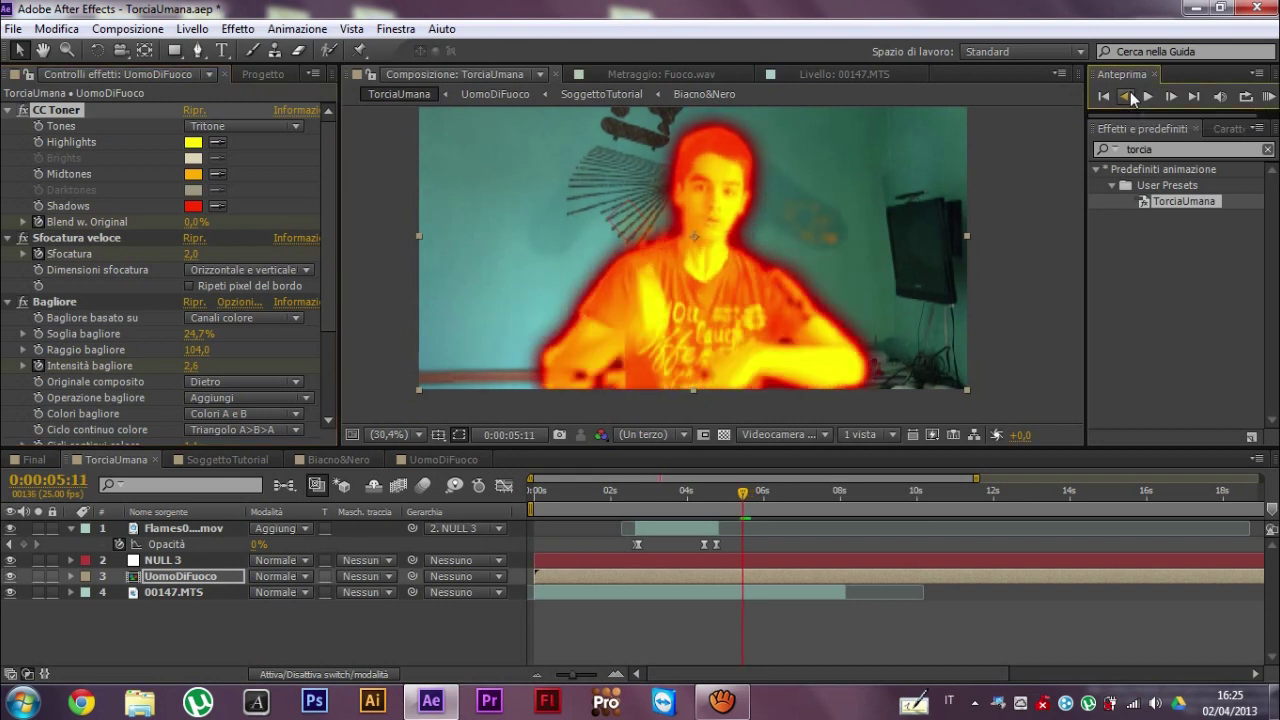
{"action": "left_click", "coordinate": [1170, 95]}
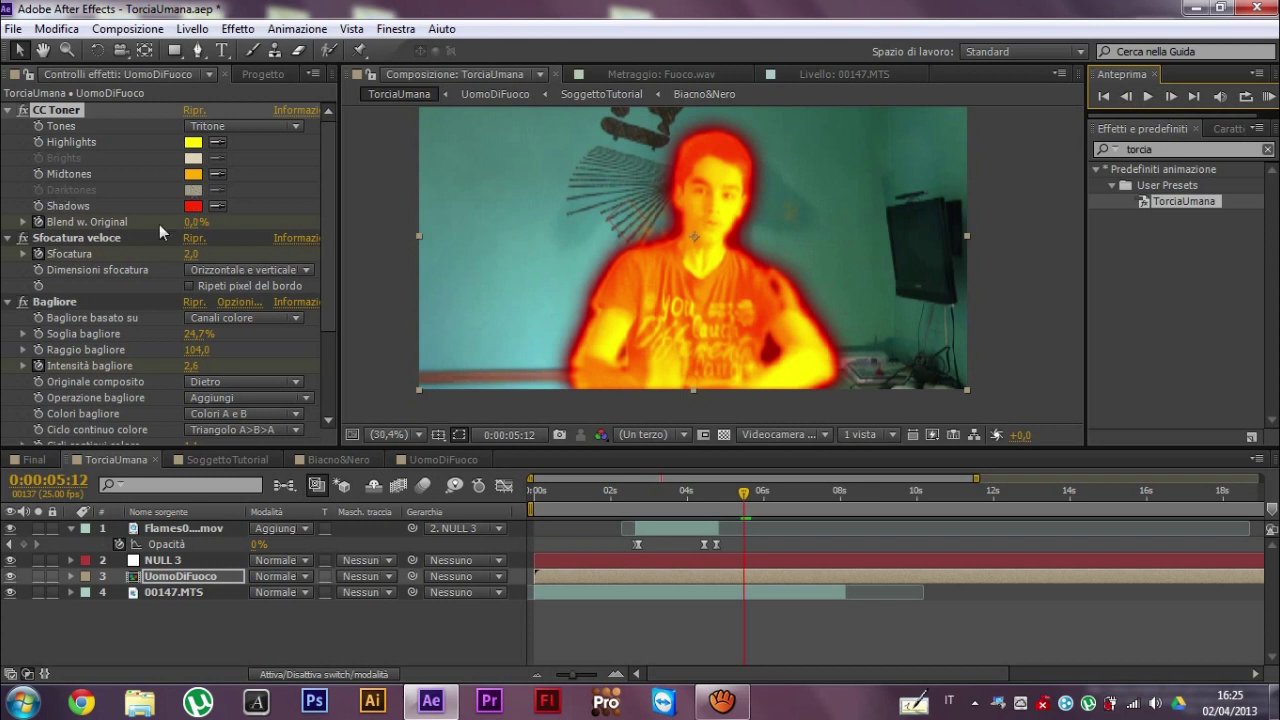
{"action": "left_click", "coordinate": [189, 222]}
{"action": "type", "text": "0"}
{"action": "key", "text": "Return"}
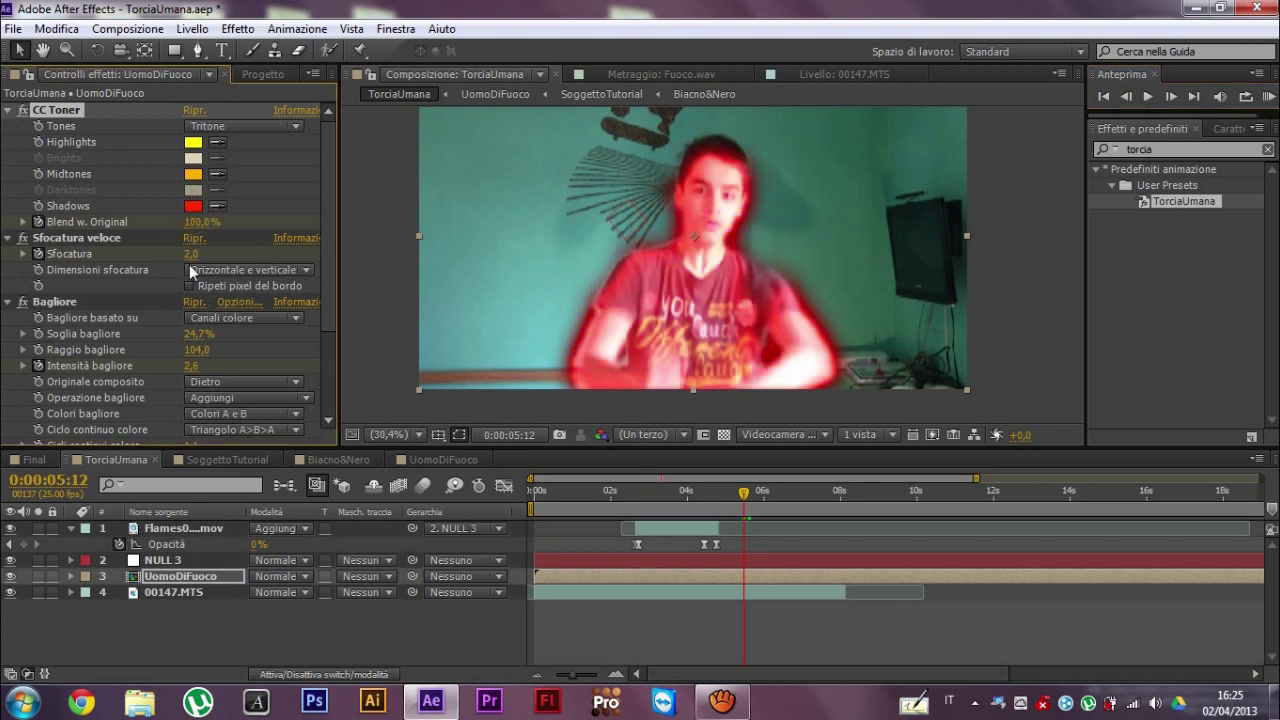
{"action": "type", "text": "0"}
{"action": "key", "text": "Return"}
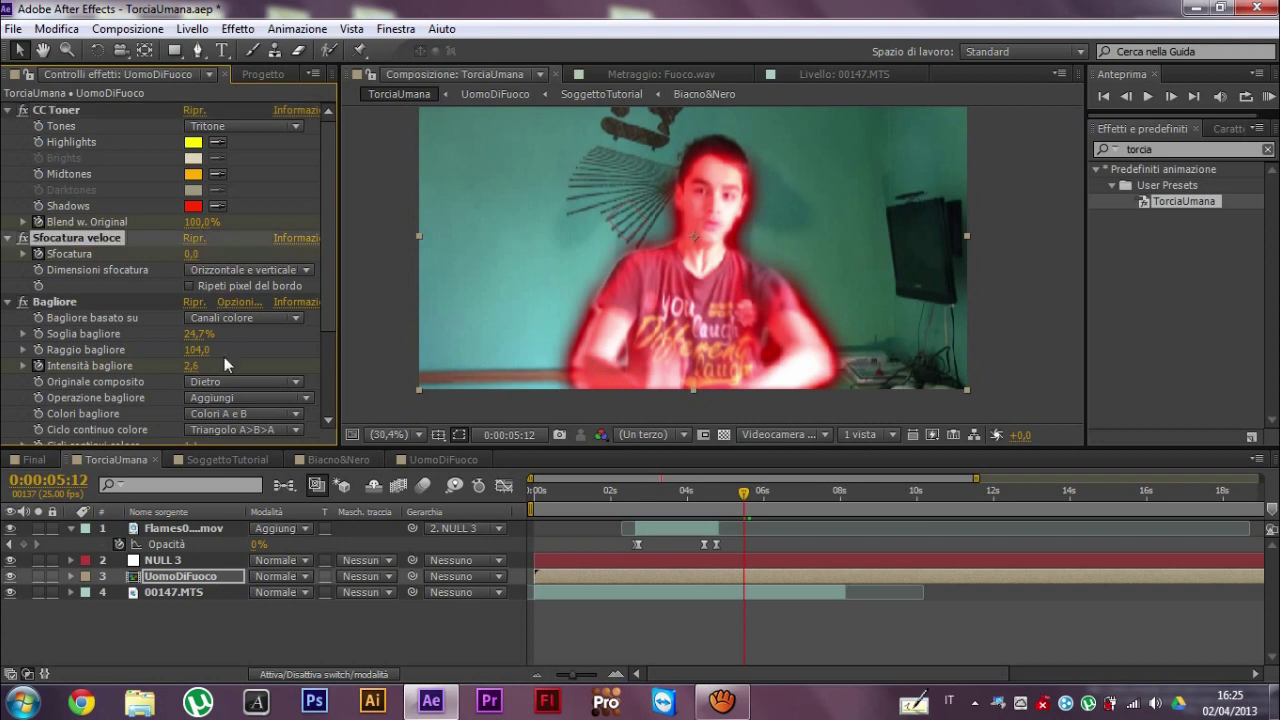
{"action": "left_click", "coordinate": [191, 366]}
{"action": "type", "text": "0"}
{"action": "key", "text": "Return"}
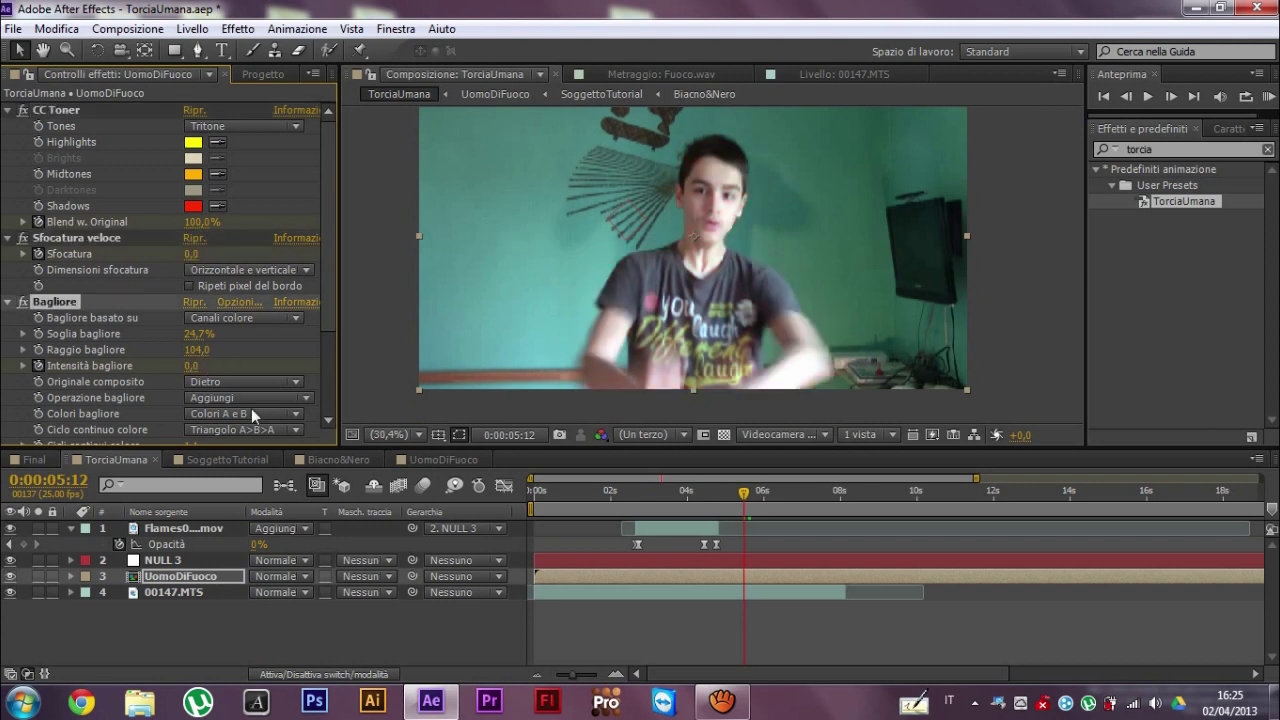
- Collapse the CC Toner, Fast Blur and Bagliore effect settings
{"action": "left_click", "coordinate": [8, 110]}
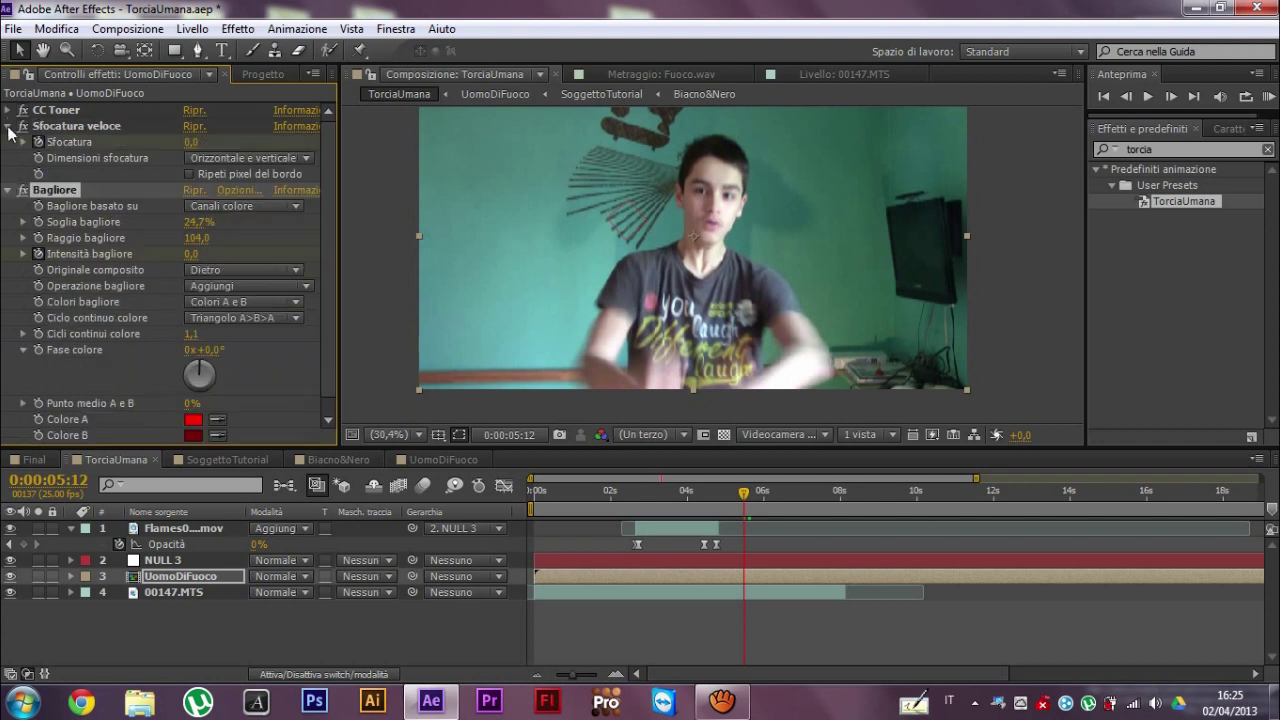
{"action": "left_click", "coordinate": [8, 126]}
{"action": "left_click", "coordinate": [8, 142]}
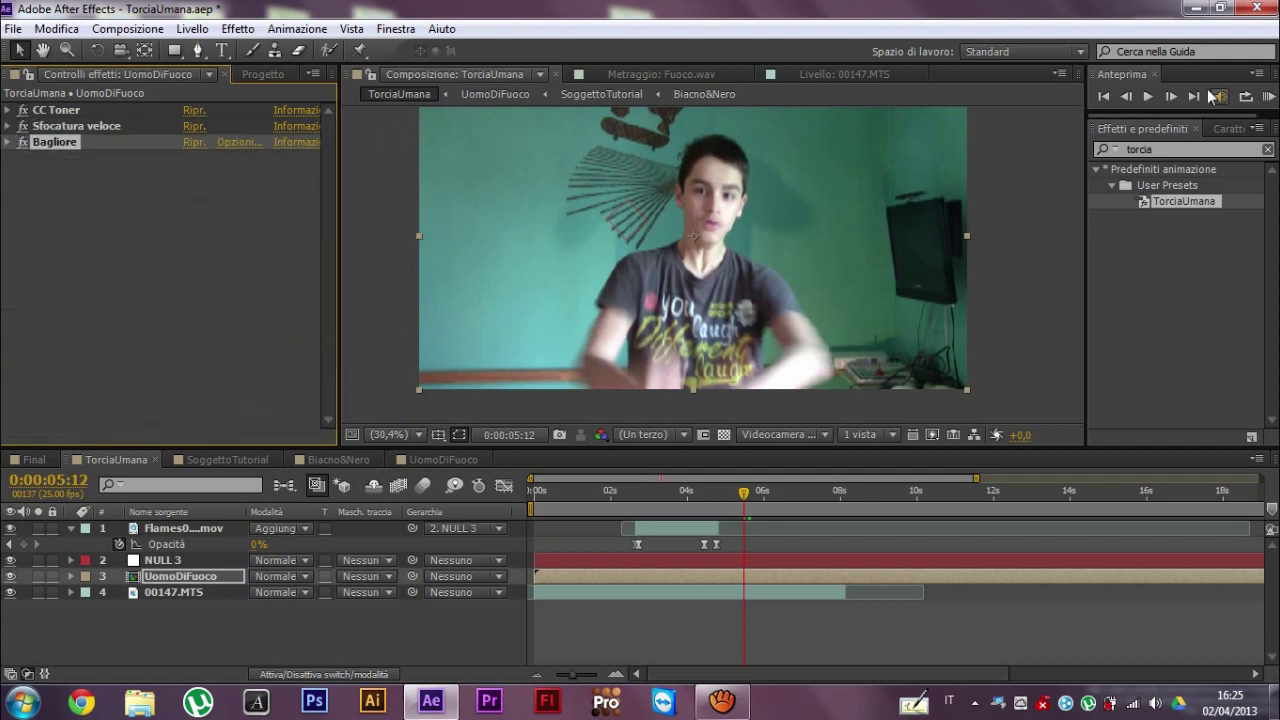
- Apply Easy Ease (F9) to the UomoDiFuoco transition keyframes on all three effects
{"action": "left_click", "coordinate": [1170, 96]}
{"action": "left_click", "coordinate": [1170, 96]}
{"action": "left_click", "coordinate": [1170, 96]}
{"action": "left_click", "coordinate": [1170, 96]}
{"action": "left_click", "coordinate": [1170, 96]}
{"action": "left_click", "coordinate": [1170, 96]}
{"action": "left_click", "coordinate": [1170, 96]}
{"action": "left_click", "coordinate": [1170, 96]}
{"action": "left_click", "coordinate": [178, 577]}
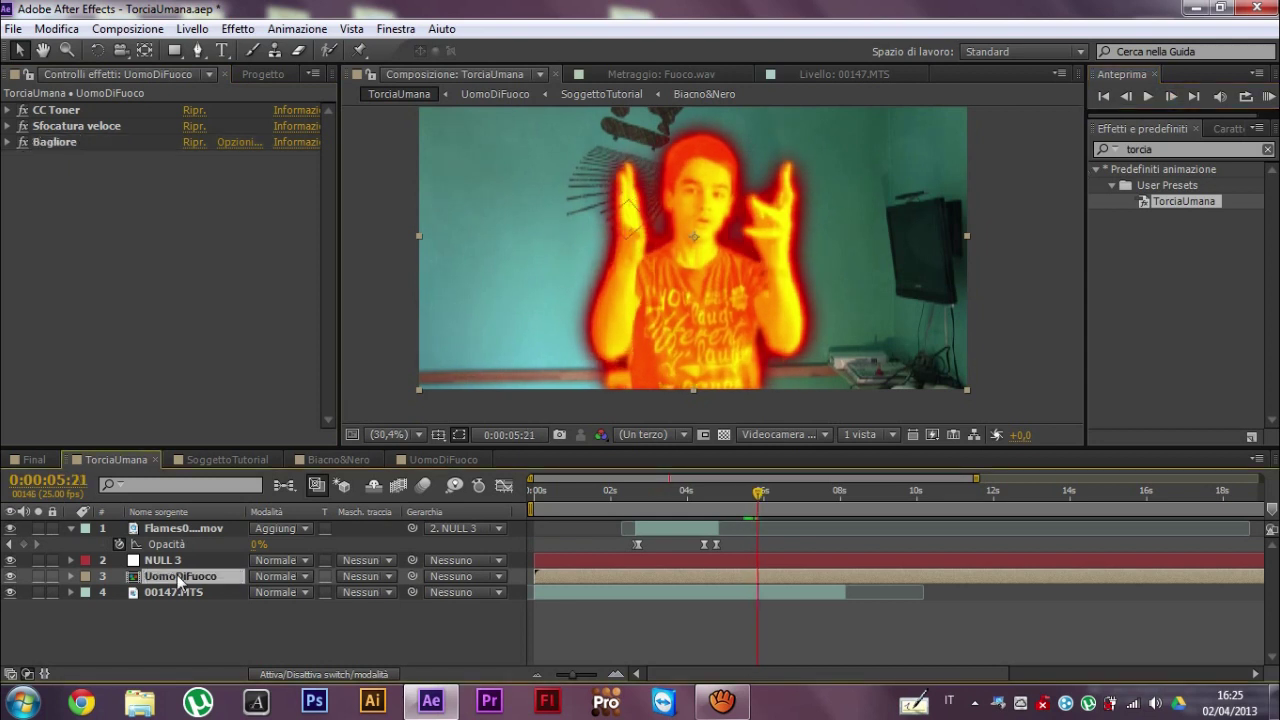
{"action": "key", "text": "u"}
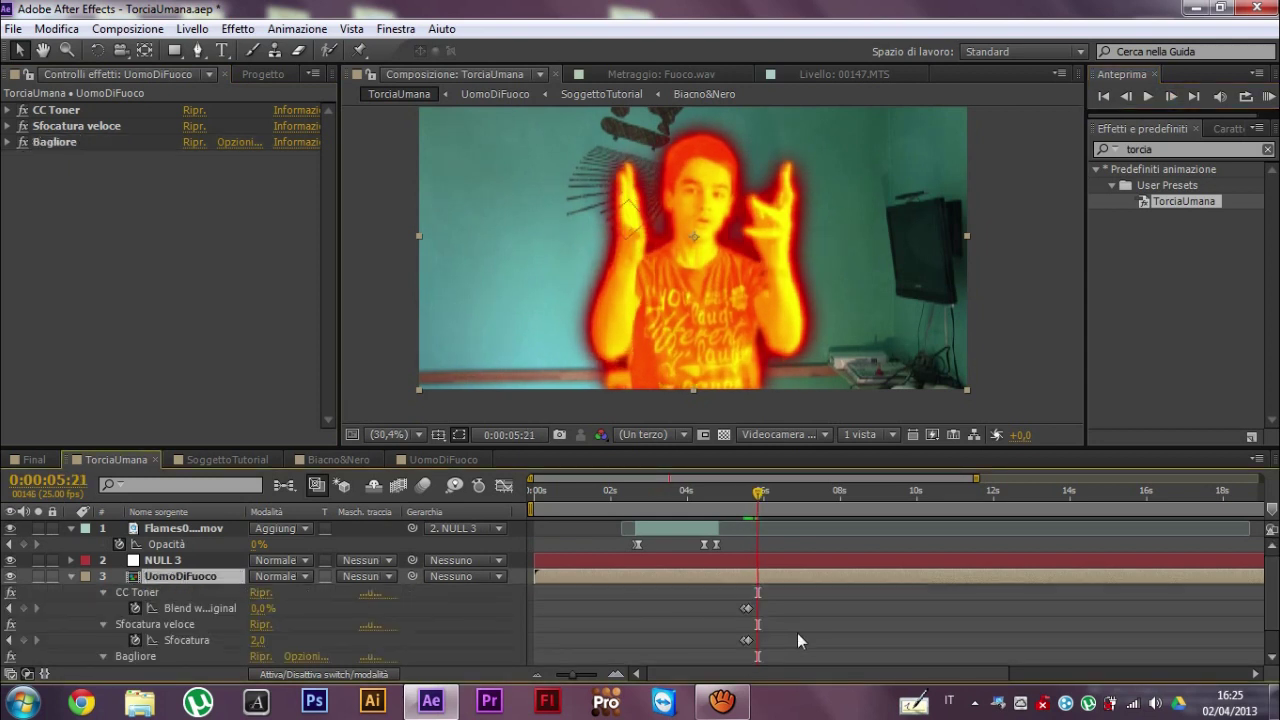
{"action": "scroll", "coordinate": [791, 619], "scroll_direction": "down", "scroll_amount": 1}
{"action": "left_click_drag", "start_coordinate": [730, 575], "coordinate": [776, 639]}
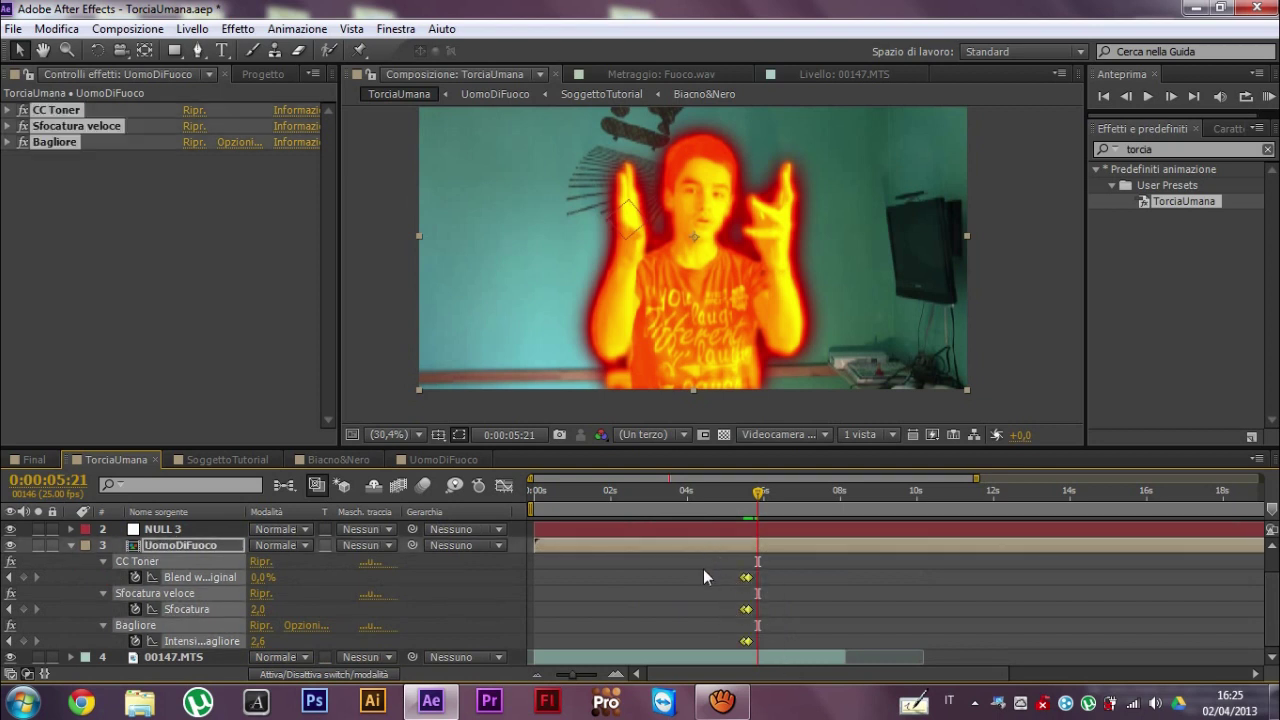
{"action": "key", "text": "F9"}
- Review the eased transition frame by frame and select the later keyframes in the 5–8 second range
{"action": "left_click", "coordinate": [1136, 95]}
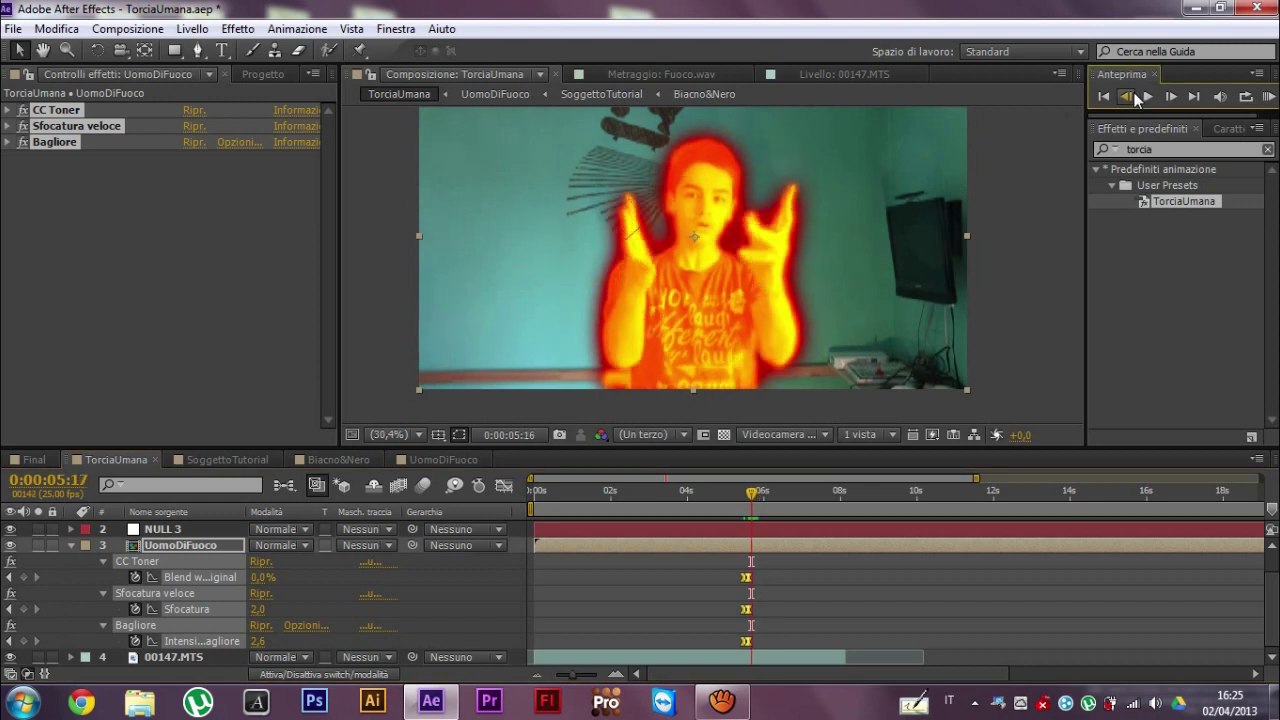
{"action": "left_click", "coordinate": [1126, 96]}
{"action": "left_click", "coordinate": [1126, 96]}
{"action": "left_click", "coordinate": [1126, 96]}
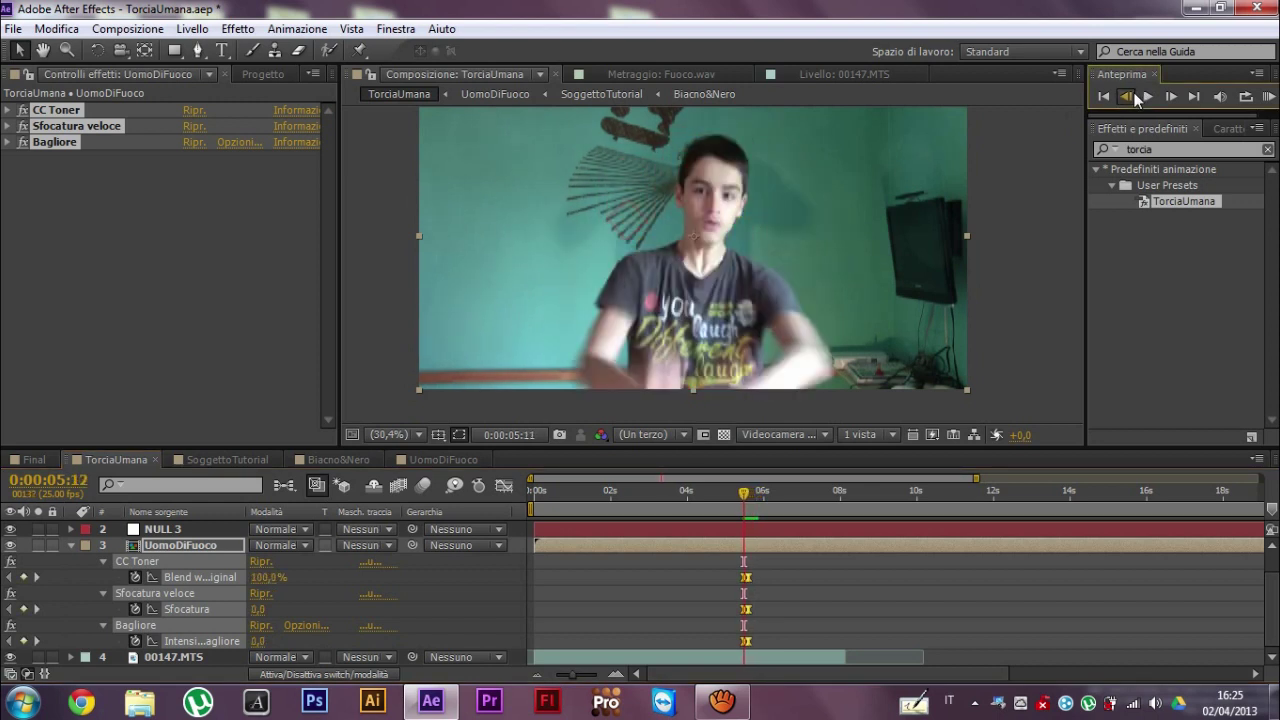
{"action": "left_click", "coordinate": [1166, 94]}
{"action": "left_click", "coordinate": [1166, 94]}
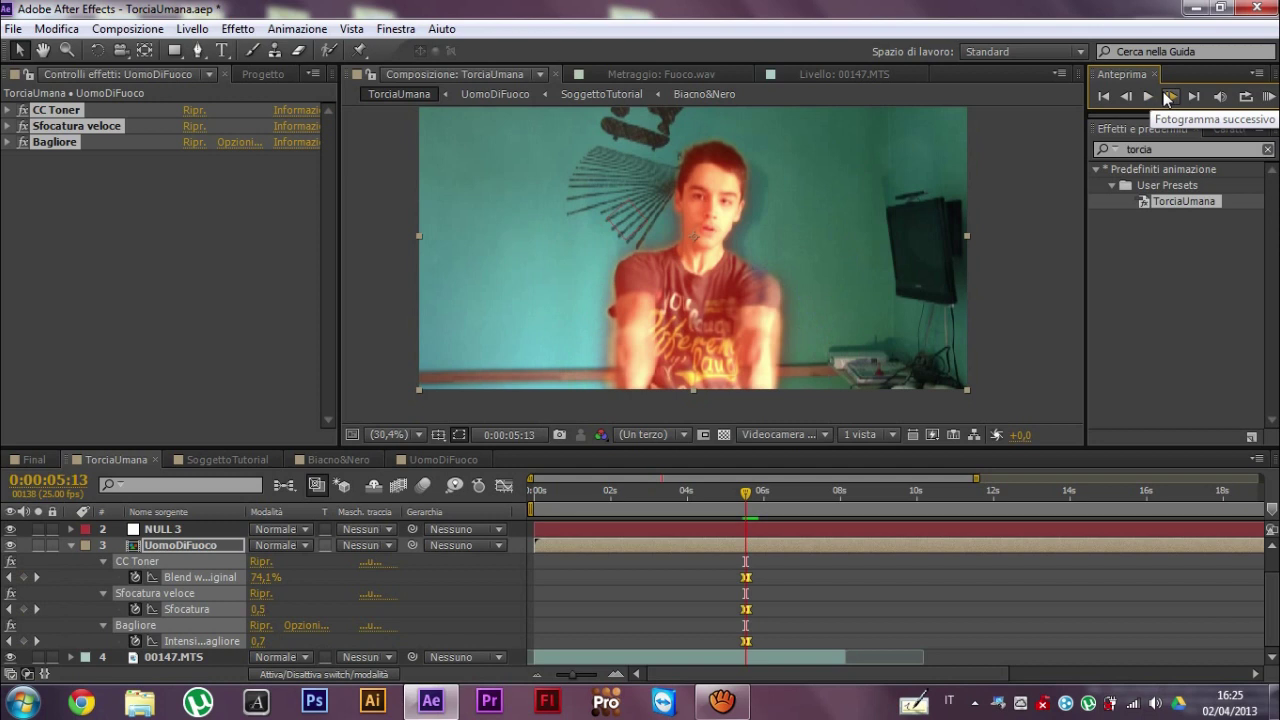
{"action": "left_click", "coordinate": [1166, 95]}
{"action": "left_click", "coordinate": [1166, 95]}
{"action": "left_click", "coordinate": [1166, 95]}
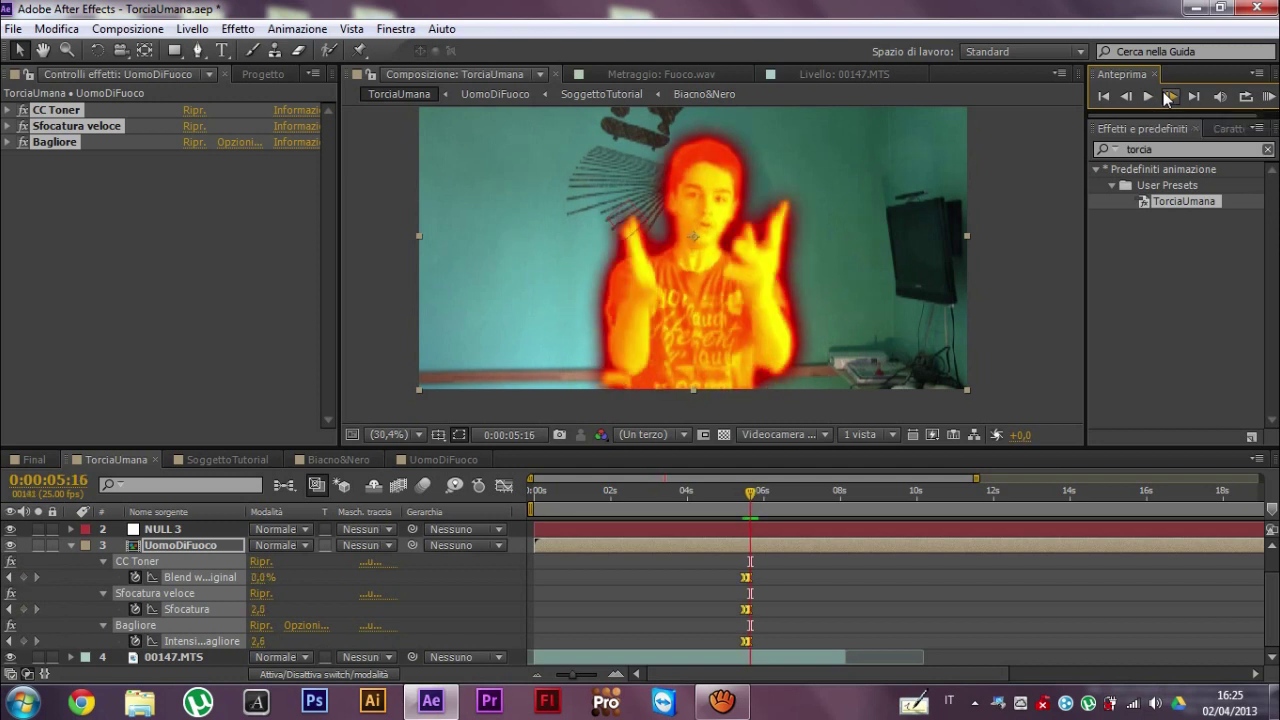
{"action": "left_click", "coordinate": [615, 674]}
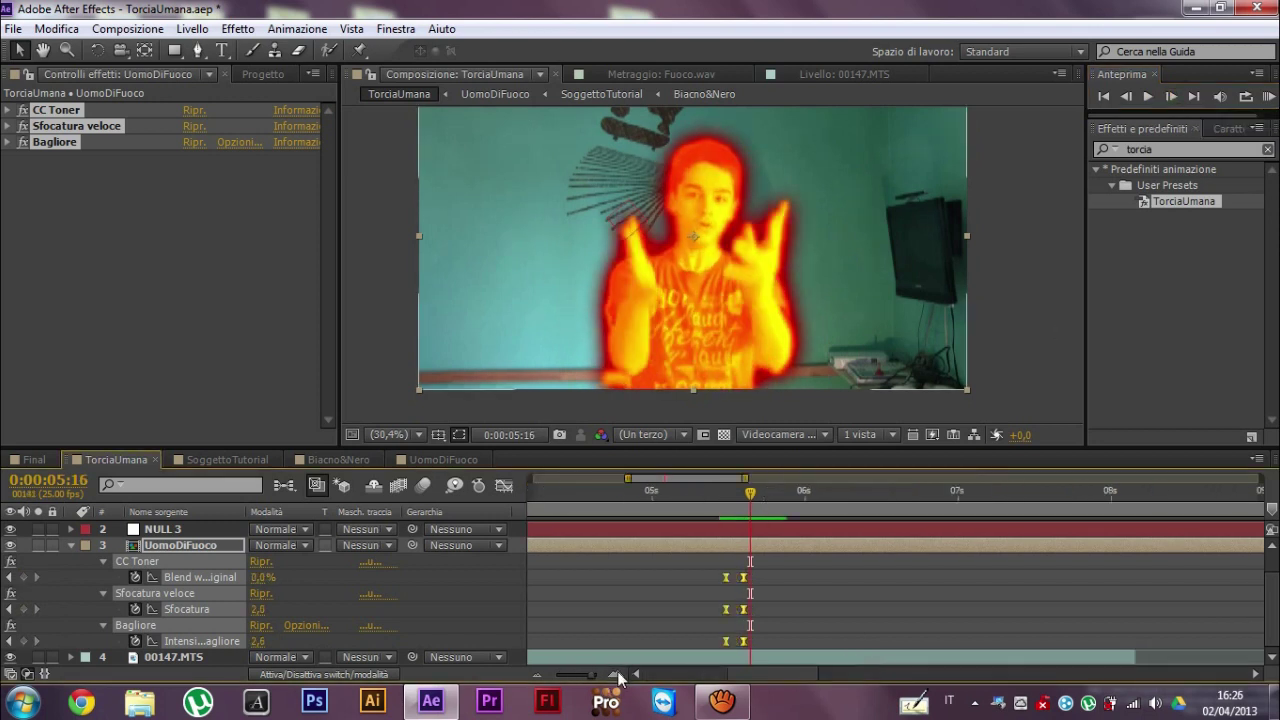
{"action": "left_click", "coordinate": [766, 598]}
{"action": "left_click_drag", "start_coordinate": [748, 626], "coordinate": [748, 645]}
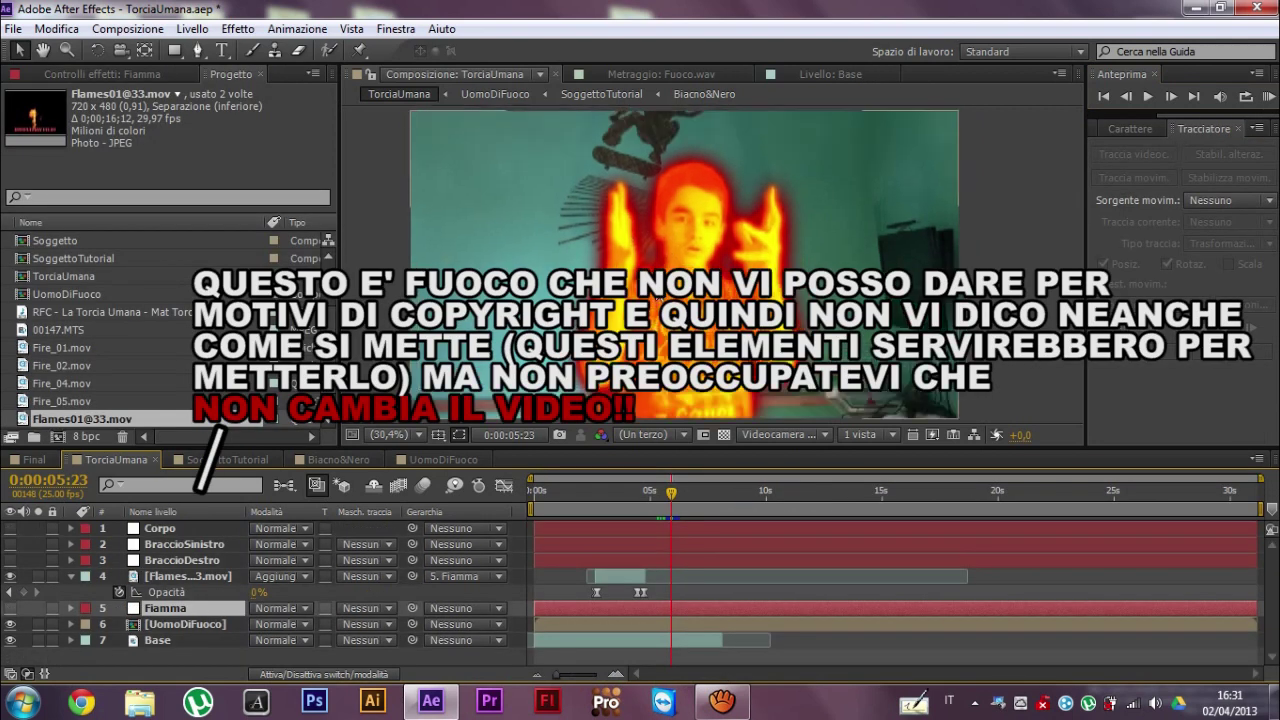
- Create a 1920×1080 pale yellow (FFDA78) solid named Luce
{"action": "right_click", "coordinate": [268, 657]}
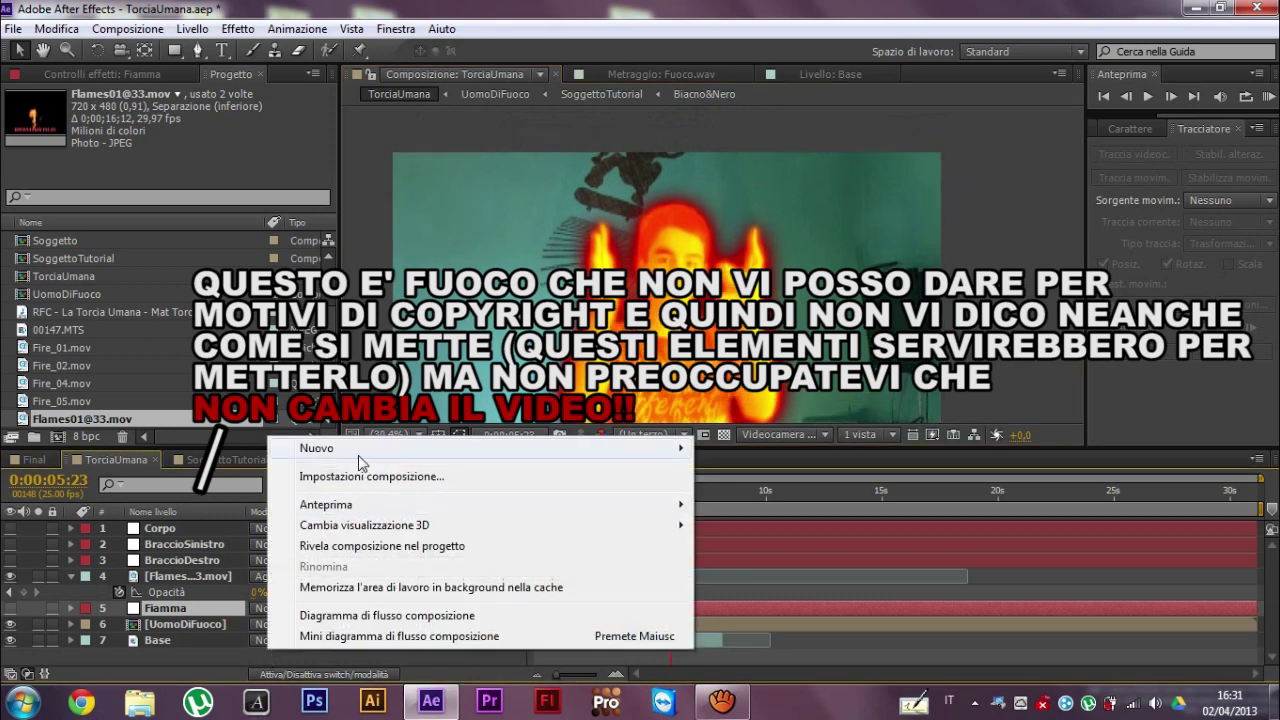
{"action": "mouse_move", "coordinate": [358, 452]}
{"action": "left_click", "coordinate": [780, 502]}
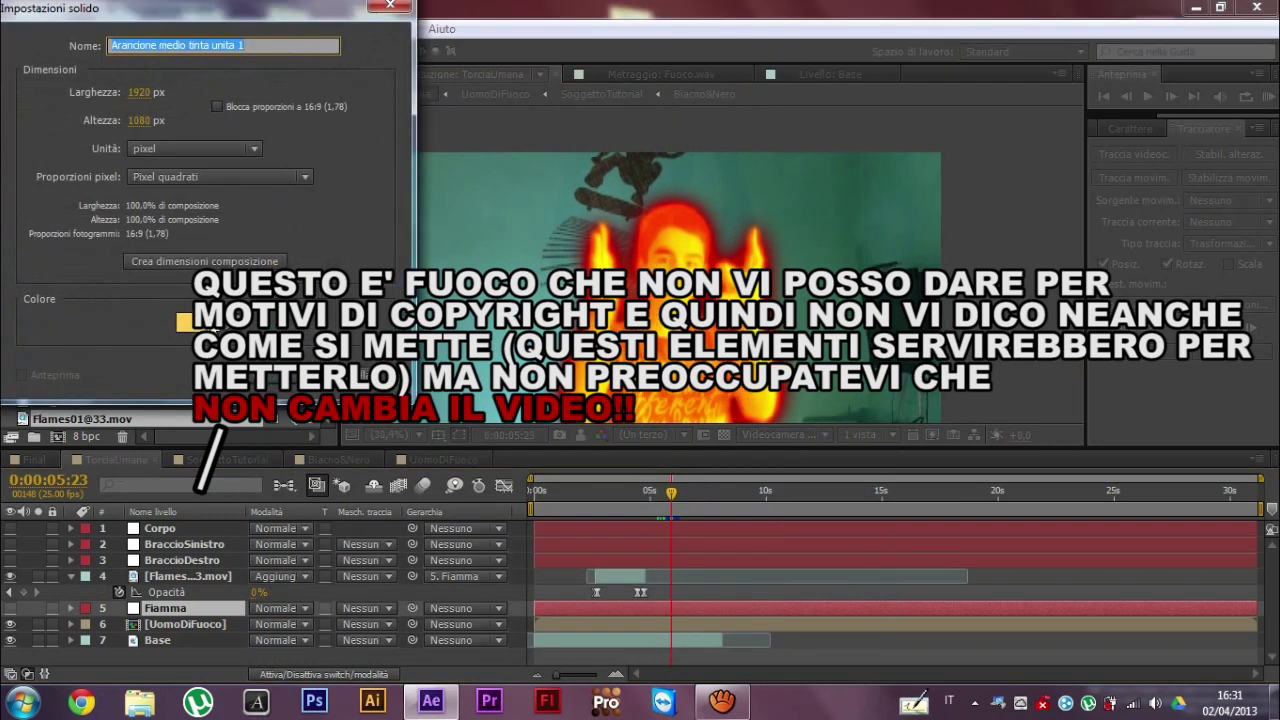
{"action": "left_click", "coordinate": [188, 321]}
{"action": "left_click_drag", "start_coordinate": [665, 223], "coordinate": [662, 248]}
{"action": "left_click", "coordinate": [945, 251]}
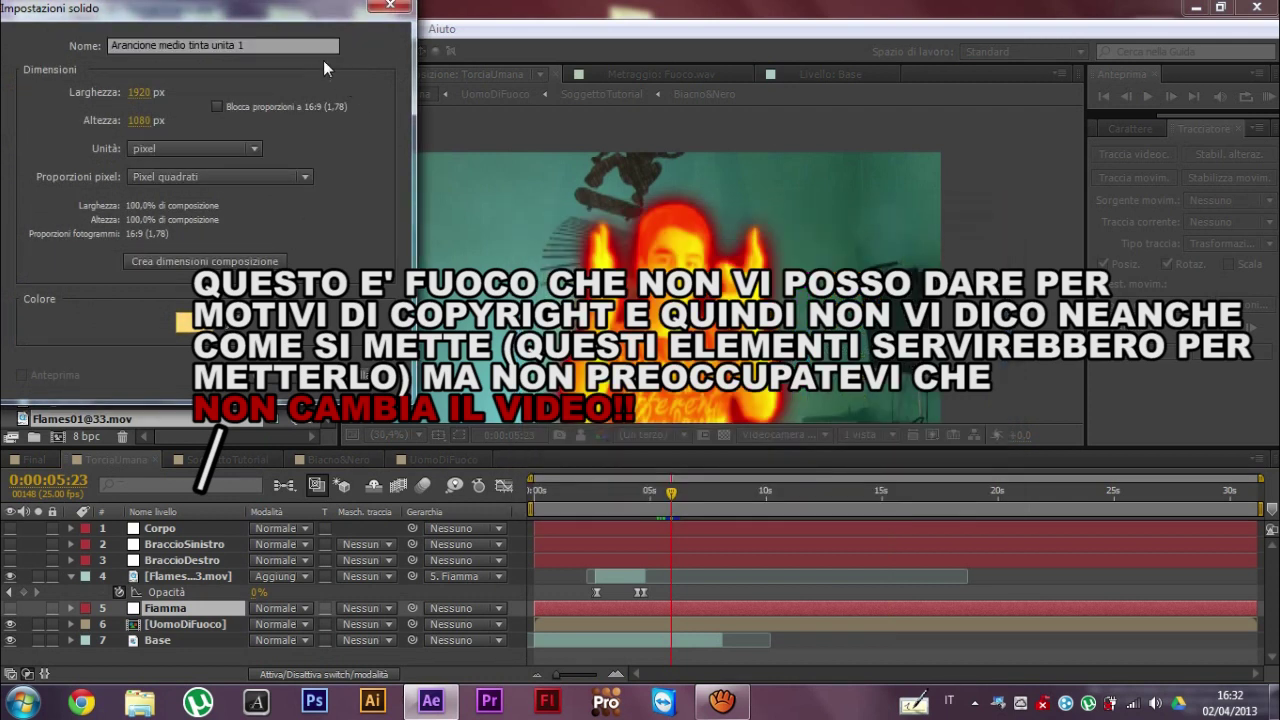
{"action": "type", "text": "Luce"}
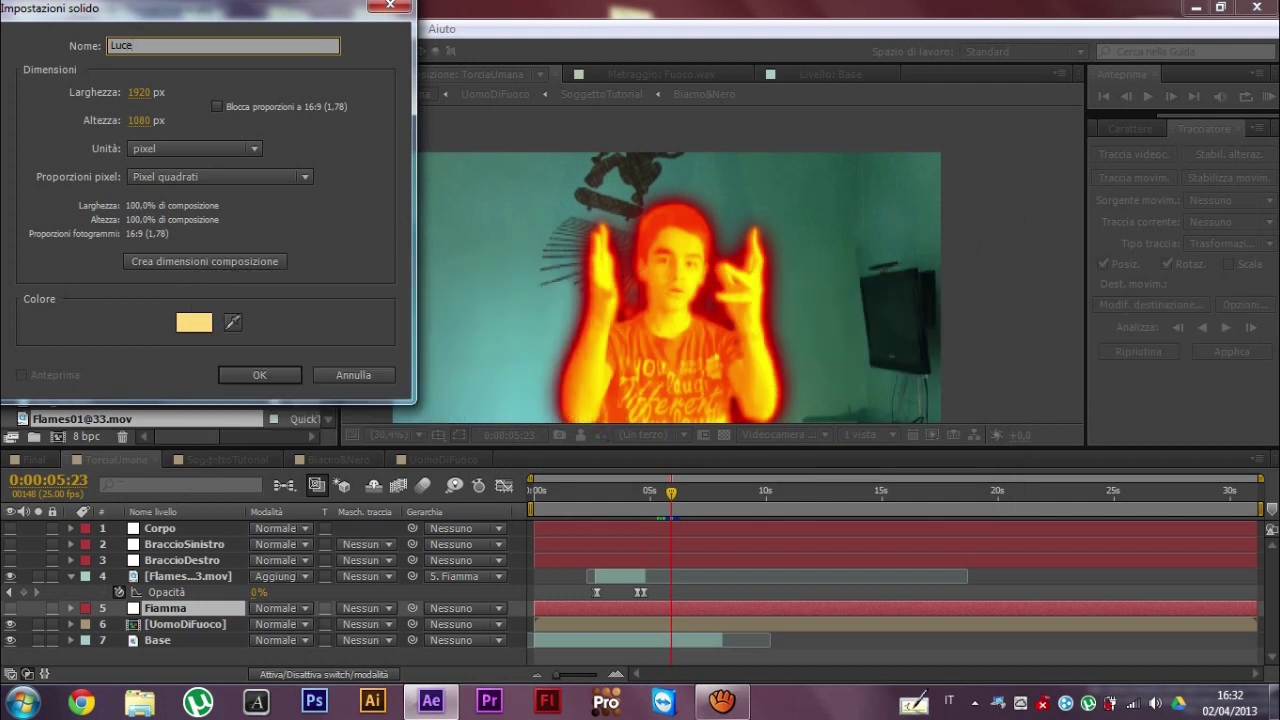
{"action": "left_click", "coordinate": [277, 378]}
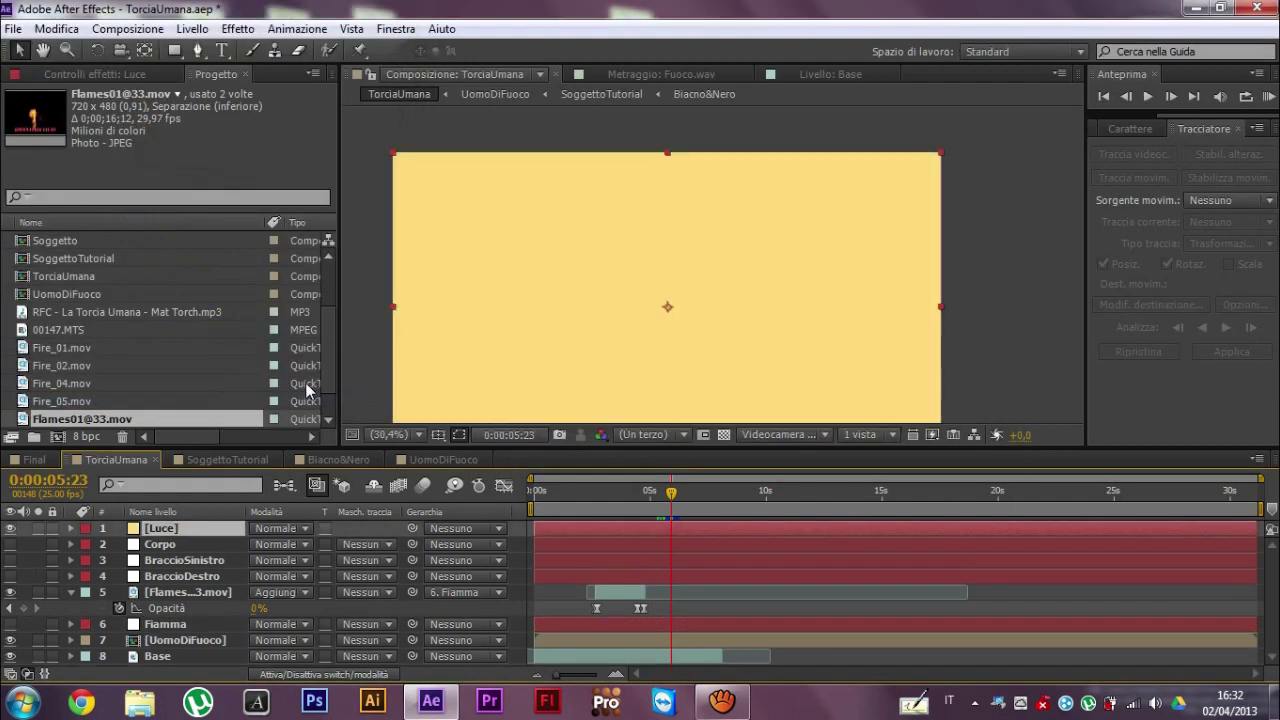
- Hide Luce and trace a Pen mask up the boy's left side, over his head and down his right
{"action": "left_click", "coordinate": [10, 530]}
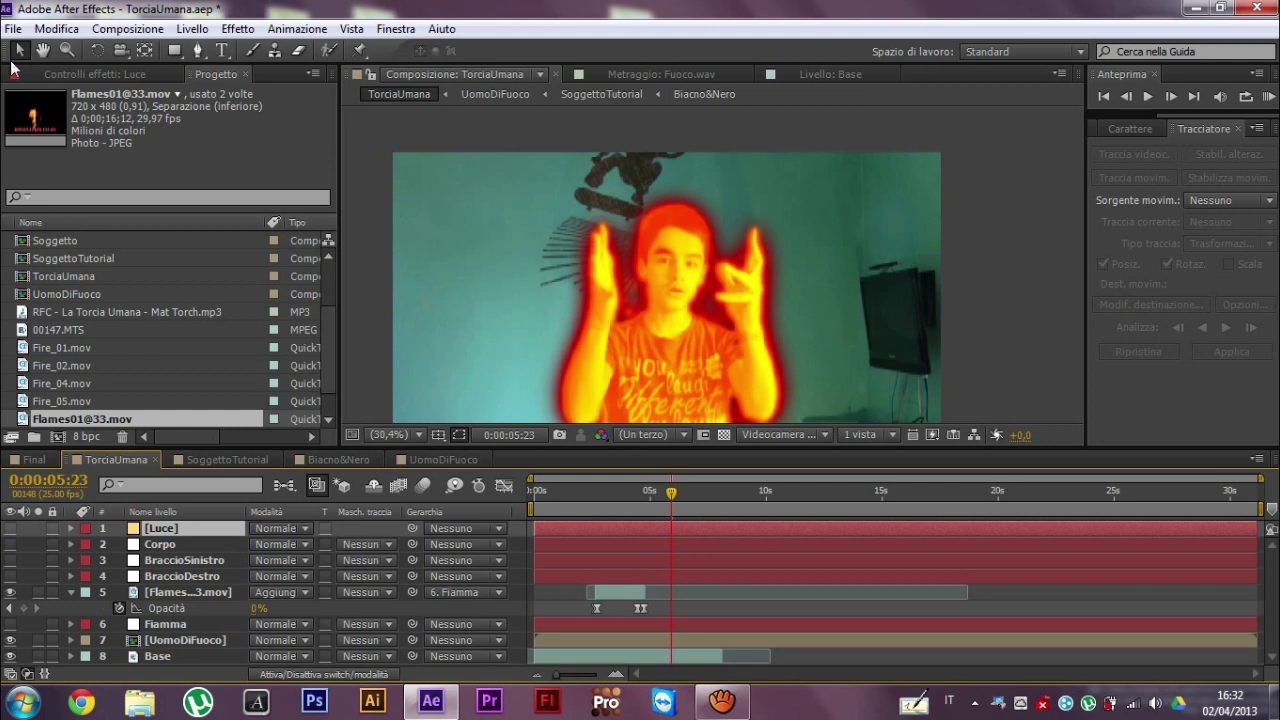
{"action": "left_click", "coordinate": [197, 50]}
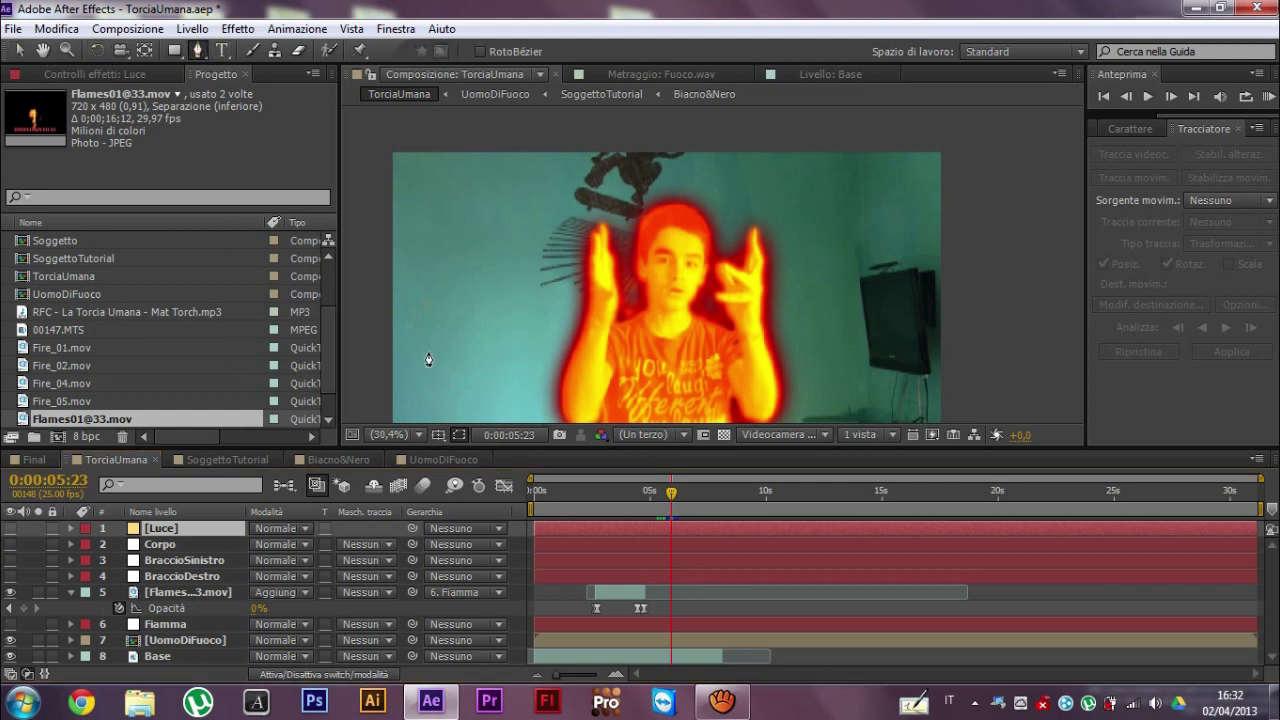
{"action": "left_click_drag", "start_coordinate": [463, 300], "coordinate": [467, 240]}
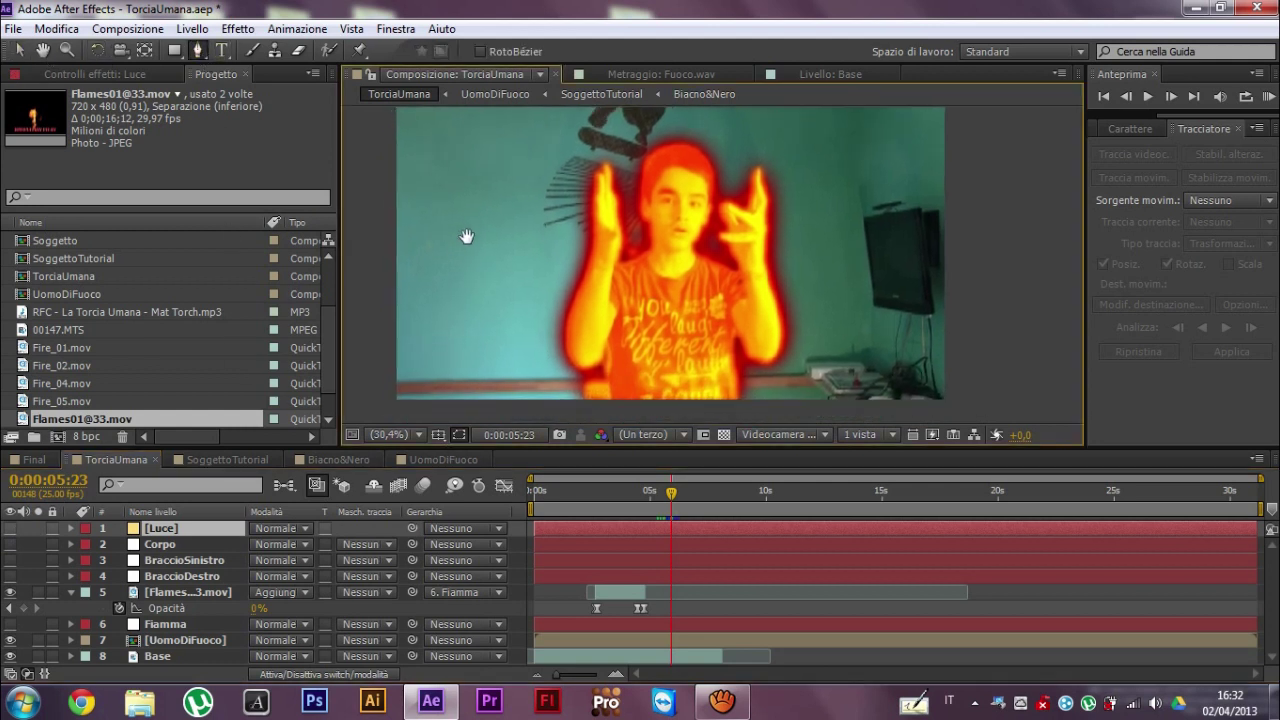
{"action": "left_click", "coordinate": [381, 368]}
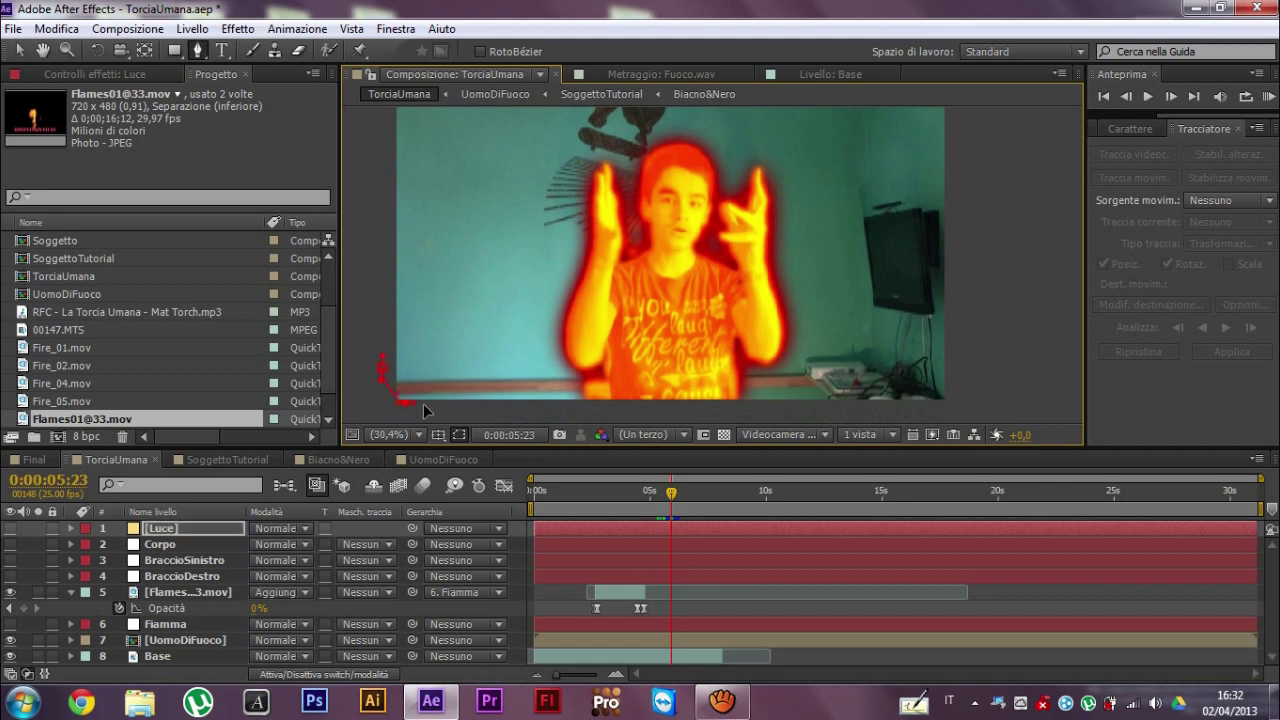
{"action": "left_click", "coordinate": [542, 405]}
{"action": "left_click", "coordinate": [537, 330]}
{"action": "left_click", "coordinate": [541, 259]}
{"action": "left_click", "coordinate": [567, 174]}
{"action": "left_click", "coordinate": [621, 123]}
{"action": "left_click", "coordinate": [728, 123]}
{"action": "left_click", "coordinate": [782, 167]}
{"action": "left_click", "coordinate": [783, 228]}
{"action": "left_click", "coordinate": [797, 309]}
{"action": "left_click", "coordinate": [807, 369]}
- Extend the mask beyond the frame's right edge and top, widen it, then show Luce again
{"action": "left_click_drag", "start_coordinate": [796, 402], "coordinate": [822, 405]}
{"action": "left_click", "coordinate": [977, 392]}
{"action": "left_click", "coordinate": [999, 317]}
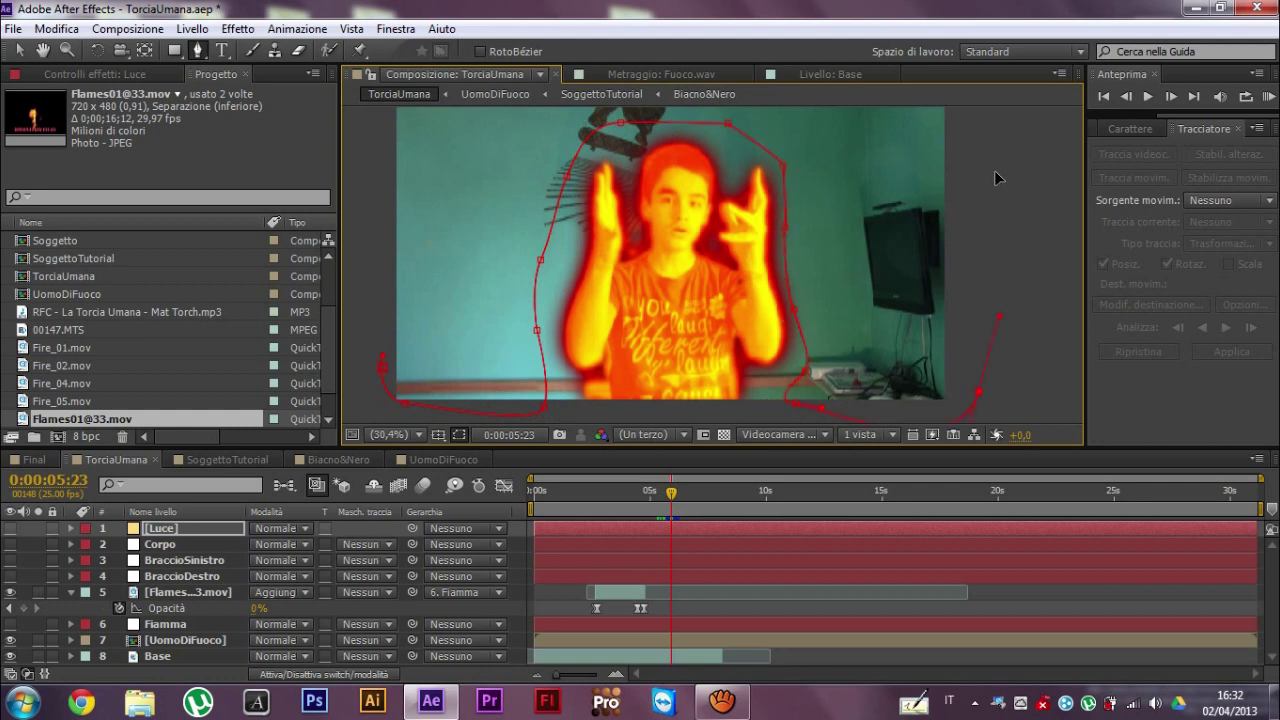
{"action": "left_click_drag", "start_coordinate": [992, 148], "coordinate": [984, 276]}
{"action": "left_click", "coordinate": [986, 288]}
{"action": "left_click", "coordinate": [966, 193]}
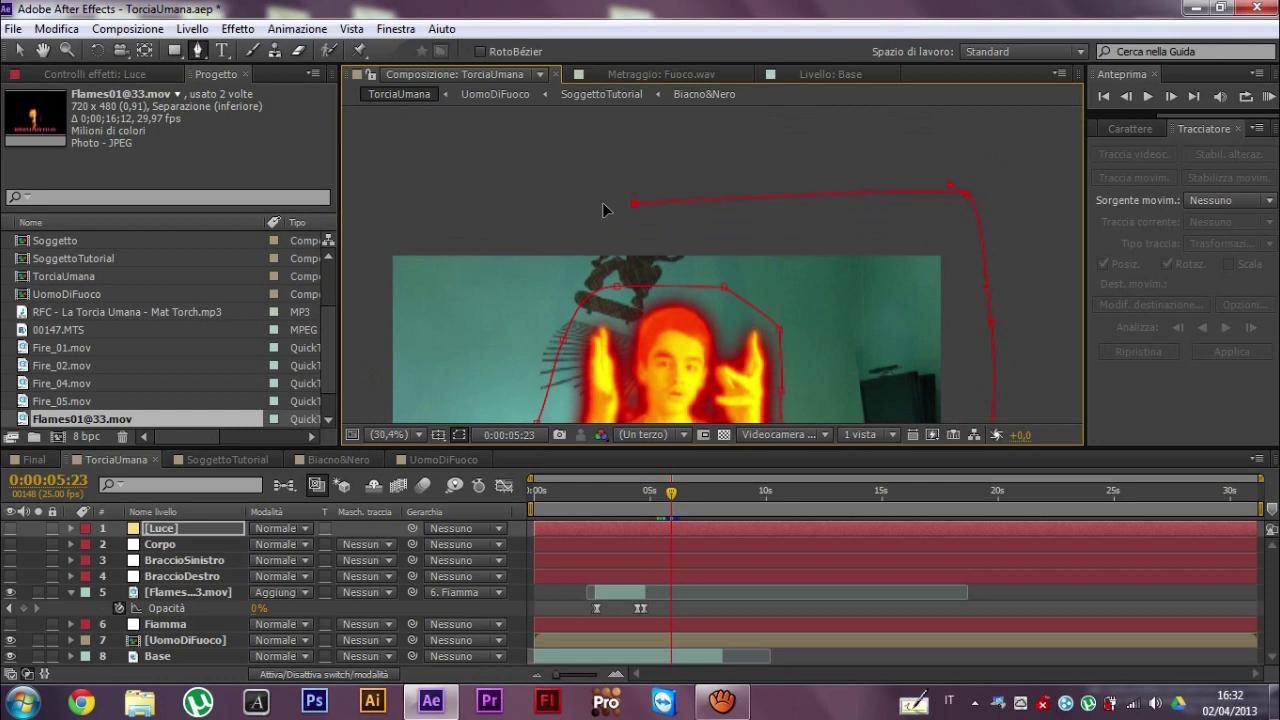
{"action": "left_click_drag", "start_coordinate": [523, 333], "coordinate": [657, 217]}
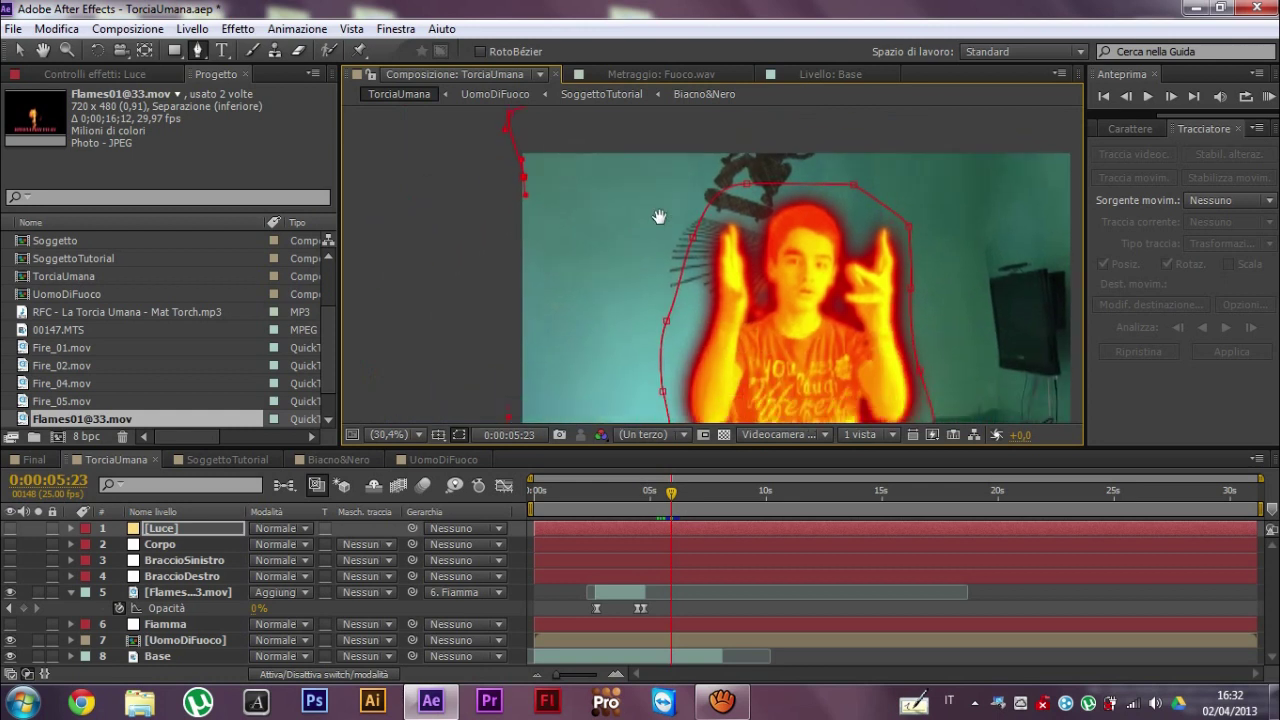
{"action": "scroll", "coordinate": [513, 352], "scroll_direction": "down", "scroll_amount": 2}
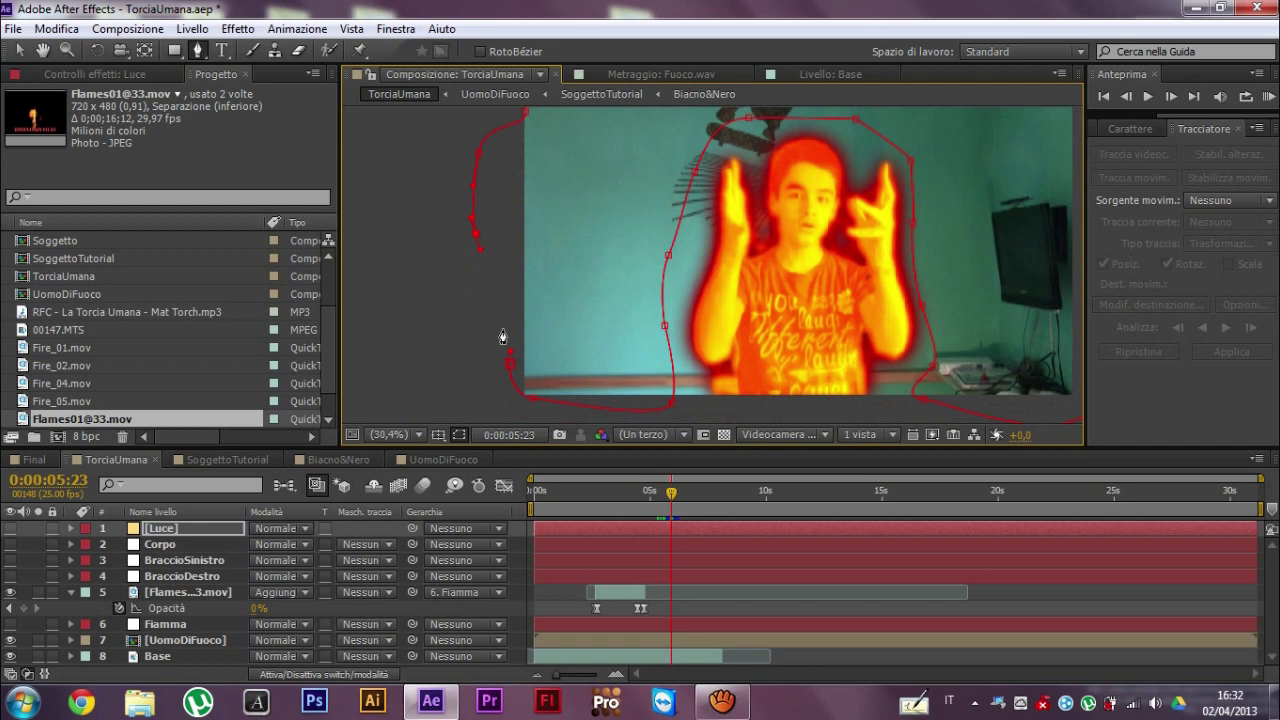
{"action": "left_click_drag", "start_coordinate": [759, 213], "coordinate": [570, 280]}
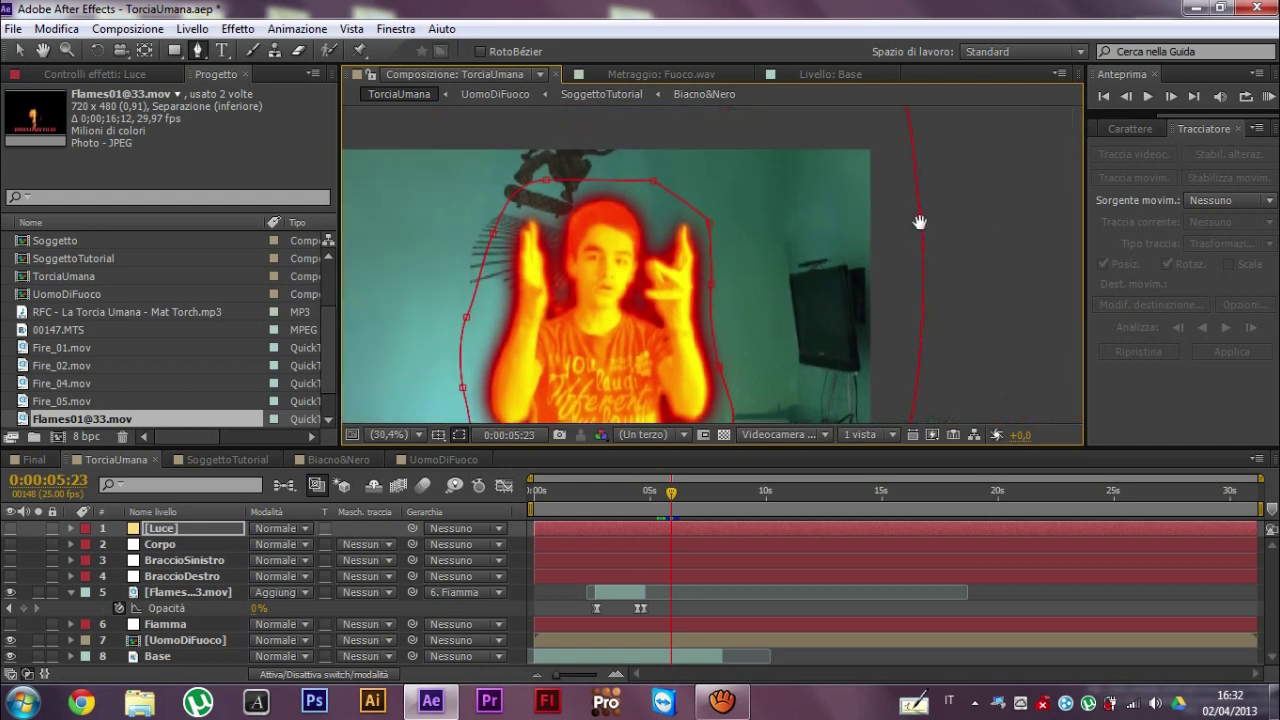
{"action": "left_click_drag", "start_coordinate": [852, 224], "coordinate": [918, 270]}
{"action": "scroll", "coordinate": [930, 293], "scroll_direction": "down", "scroll_amount": 2}
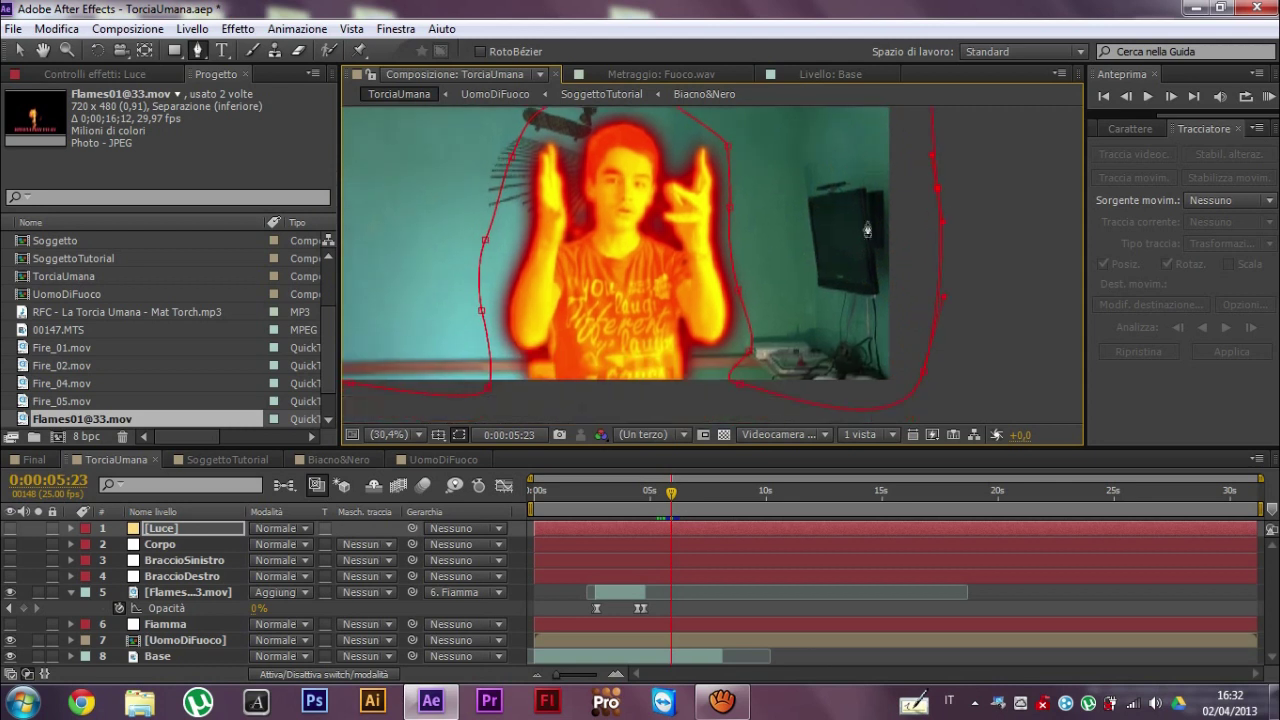
{"action": "left_click", "coordinate": [10, 528]}
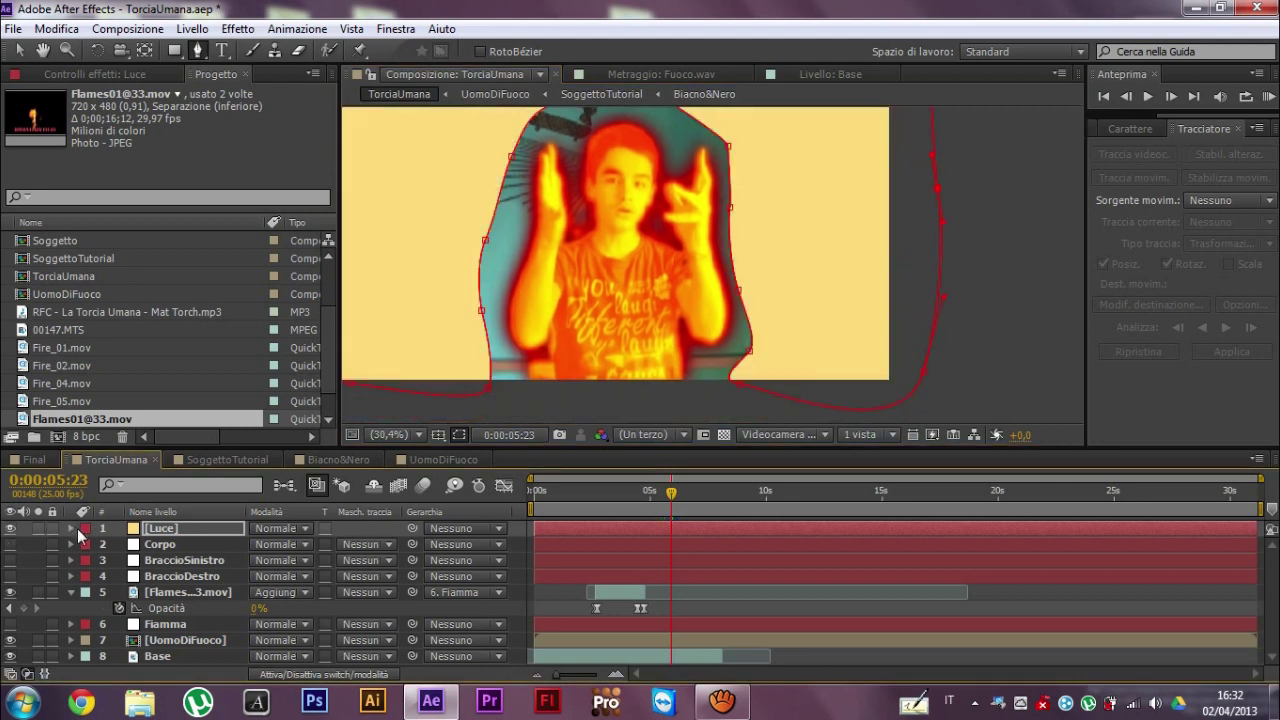
- Give Luce's Maschera 1 a 400 pixel feather, then return to the Selection tool
{"action": "left_click", "coordinate": [70, 528]}
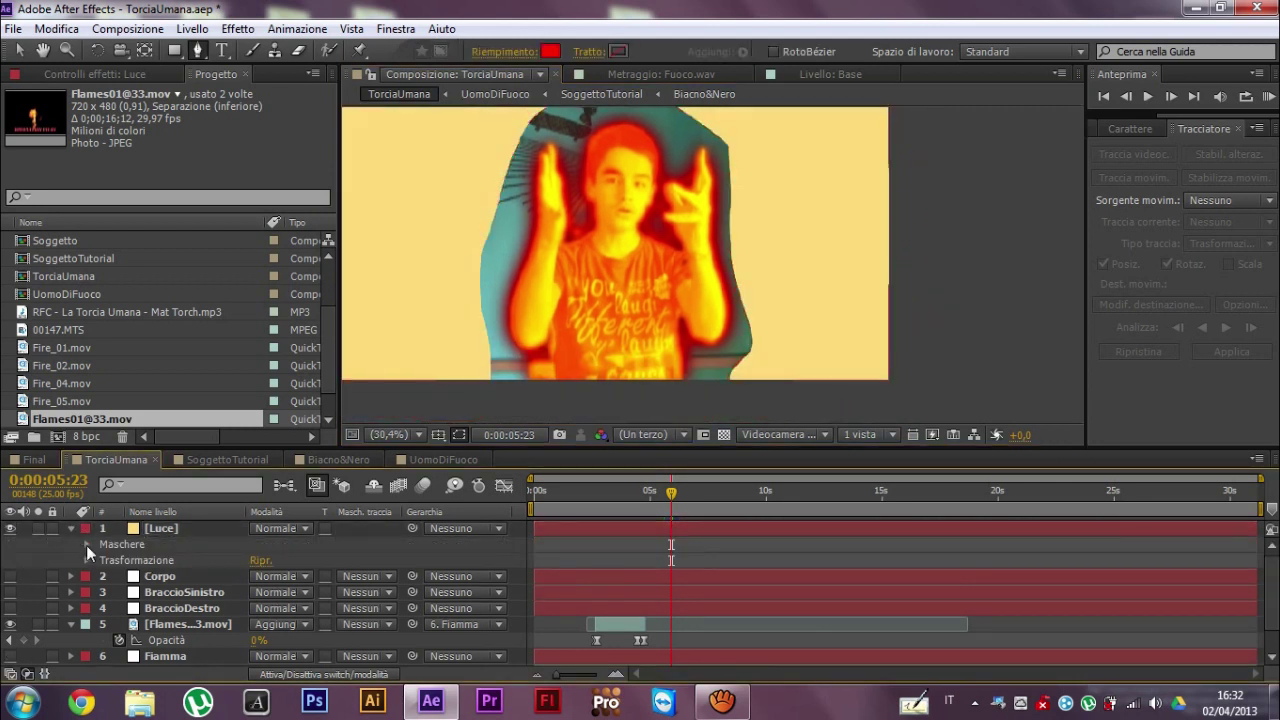
{"action": "left_click", "coordinate": [87, 544]}
{"action": "left_click", "coordinate": [104, 561]}
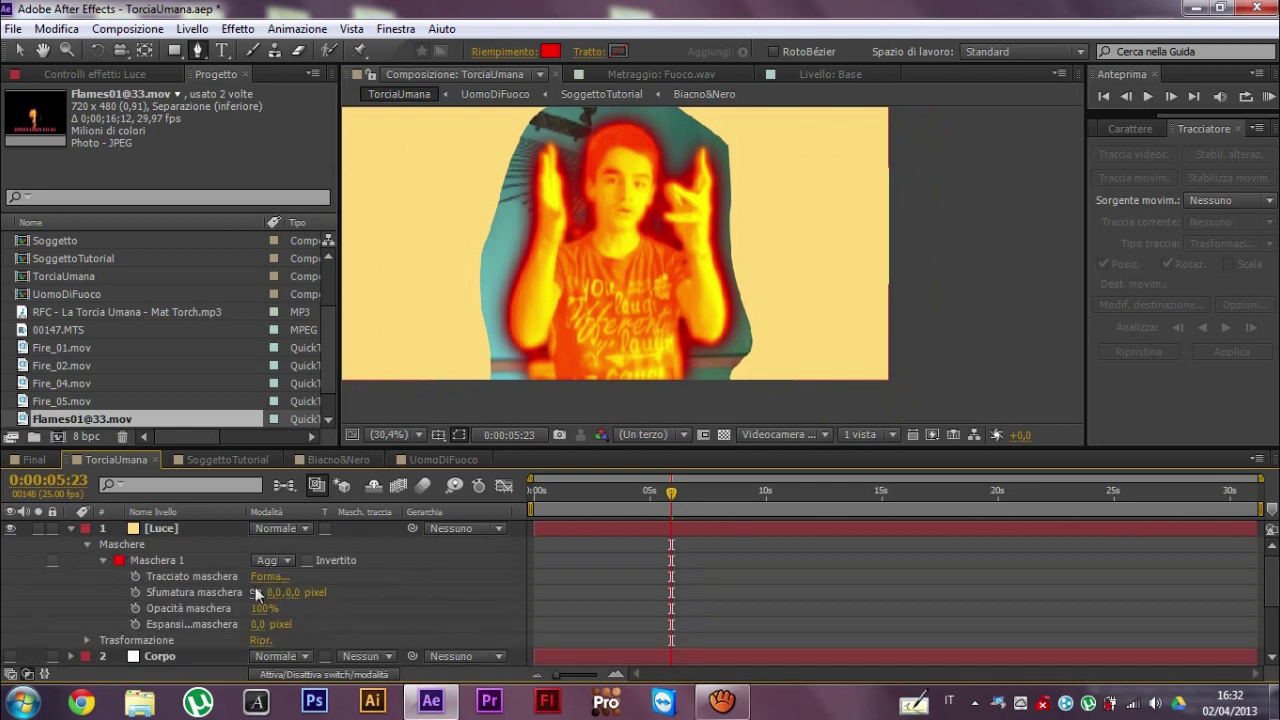
{"action": "left_click_drag", "start_coordinate": [272, 593], "coordinate": [621, 582]}
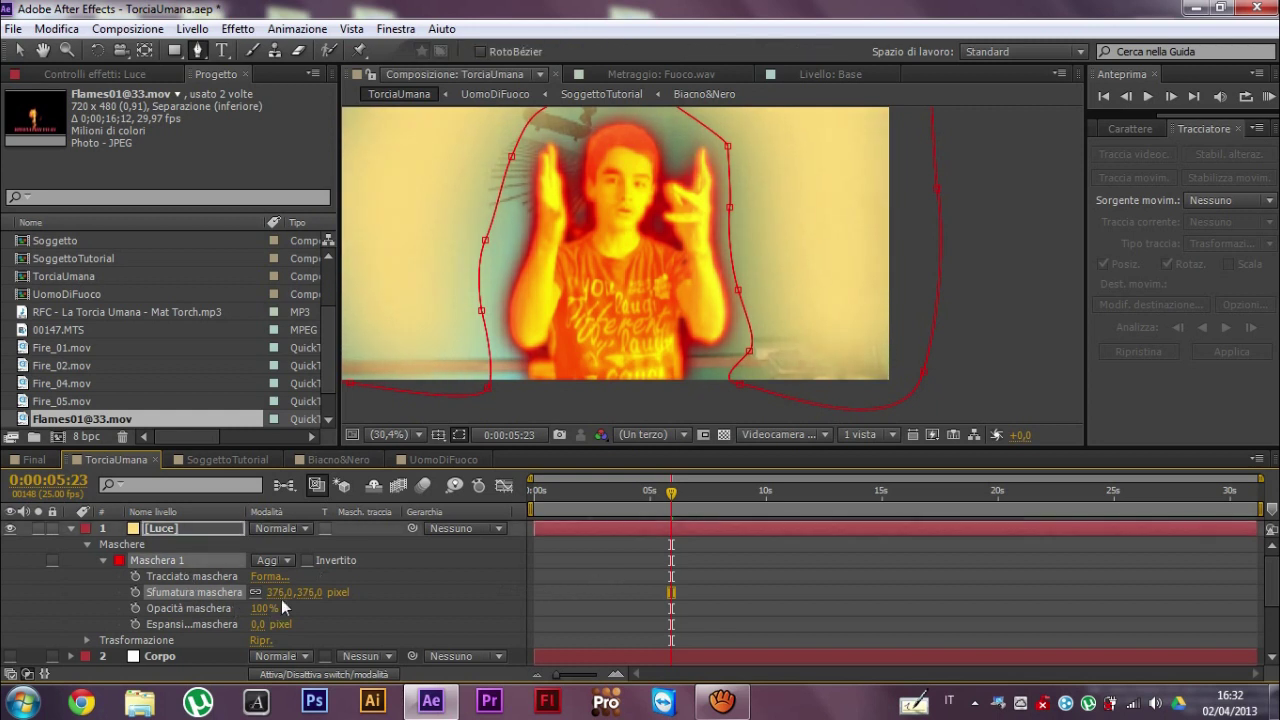
{"action": "type", "text": "0"}
{"action": "key", "text": "Return"}
{"action": "scroll", "coordinate": [694, 232], "scroll_direction": "down", "scroll_amount": 2}
{"action": "left_click_drag", "start_coordinate": [698, 205], "coordinate": [698, 245]}
{"action": "key", "text": "v"}
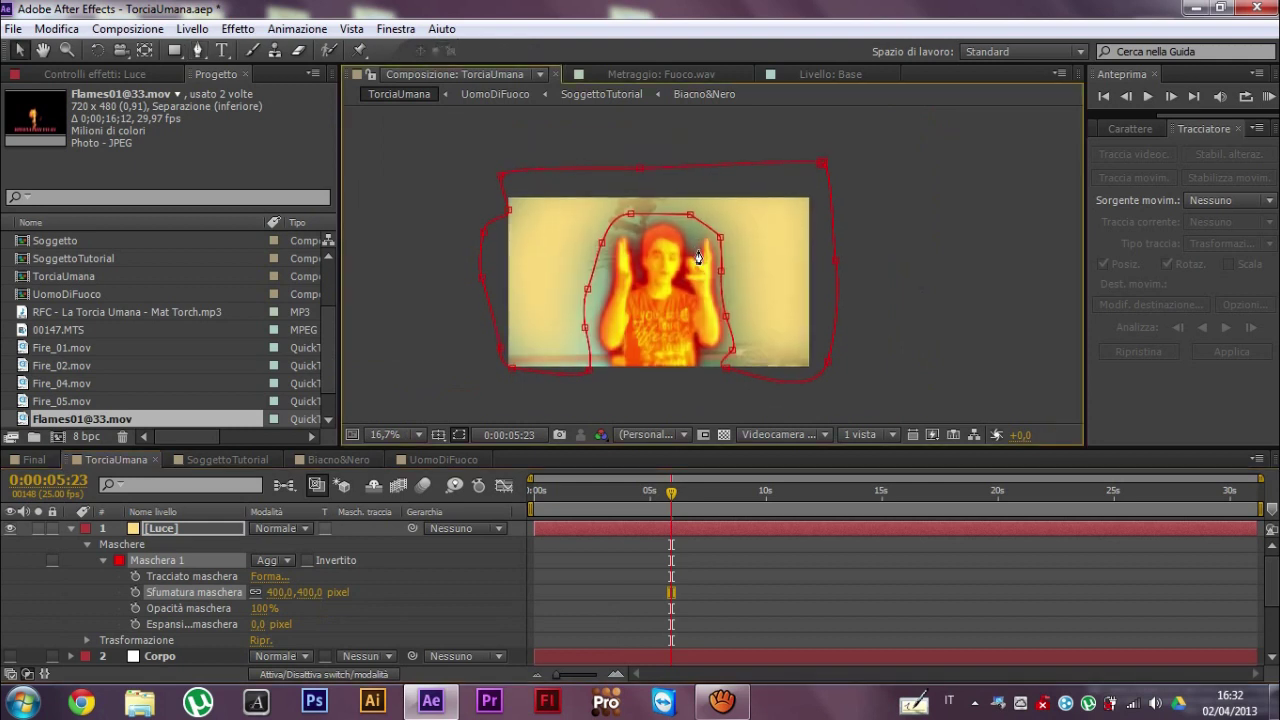
- Keyframe Maschera 1 opacity from 0% at 0:00:05:13 to 33% three frames later
{"action": "left_click", "coordinate": [1129, 97]}
{"action": "left_click", "coordinate": [1129, 97]}
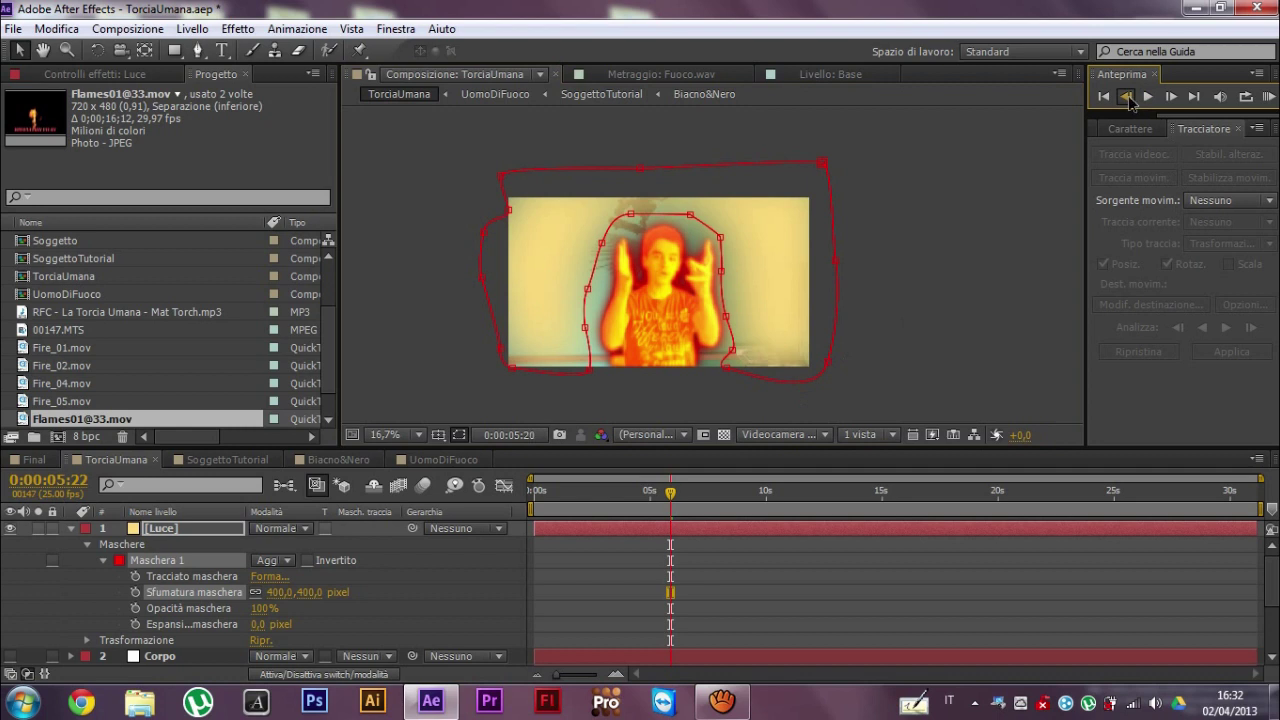
{"action": "left_click", "coordinate": [1129, 97]}
{"action": "left_click", "coordinate": [1129, 97]}
{"action": "left_click", "coordinate": [1129, 97]}
{"action": "left_click", "coordinate": [1129, 97]}
{"action": "left_click", "coordinate": [1129, 97]}
{"action": "left_click", "coordinate": [1129, 97]}
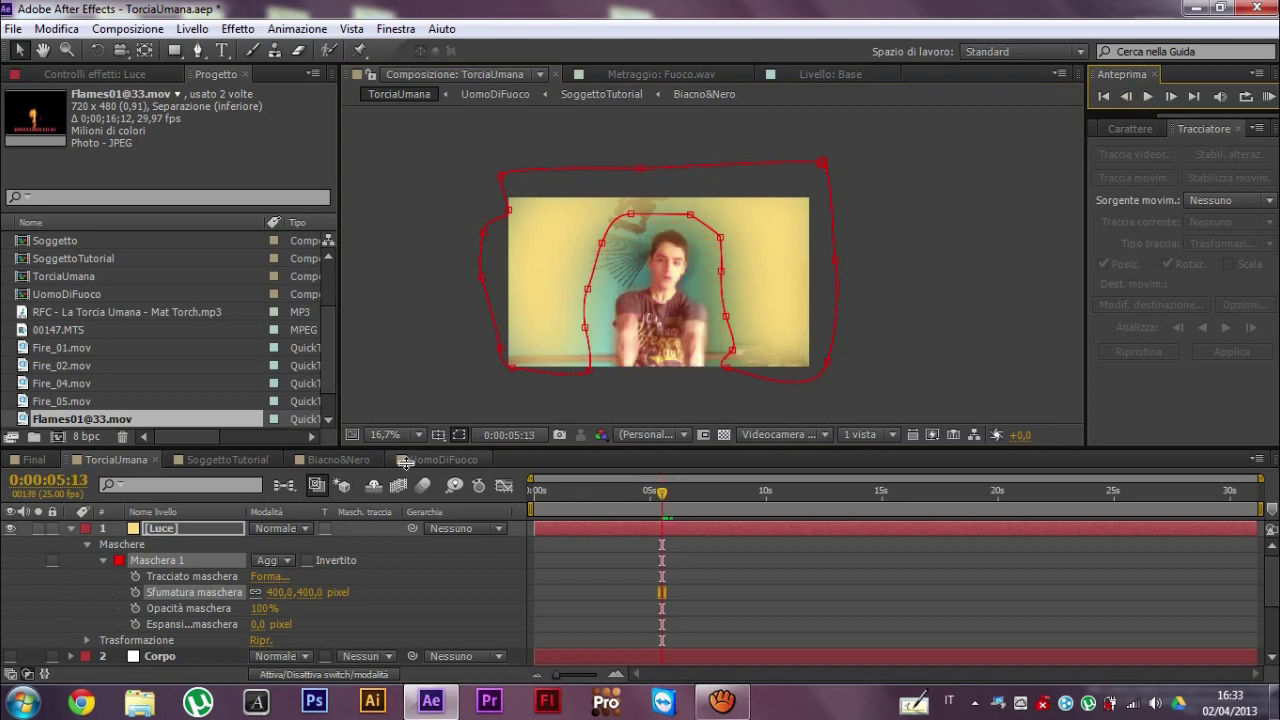
{"action": "left_click", "coordinate": [136, 608]}
{"action": "left_click_drag", "start_coordinate": [263, 610], "coordinate": [90, 600]}
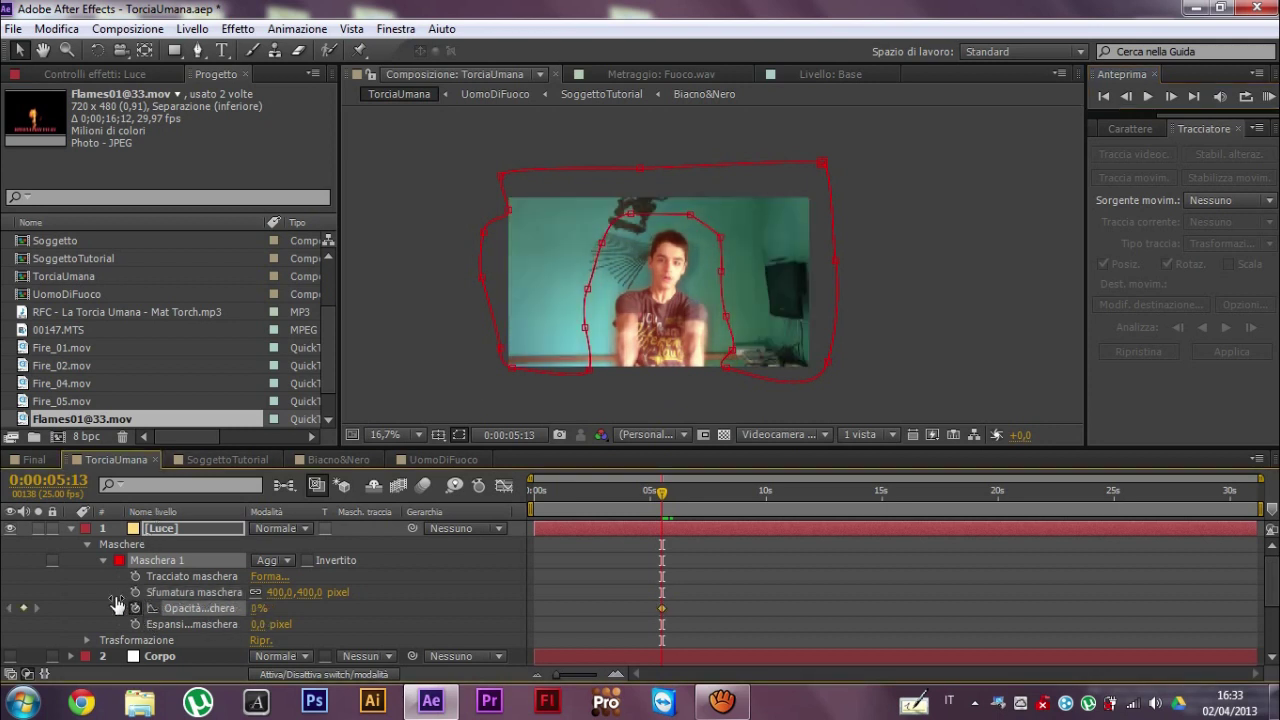
{"action": "left_click", "coordinate": [1176, 92]}
{"action": "left_click", "coordinate": [1176, 92]}
{"action": "left_click", "coordinate": [1176, 92]}
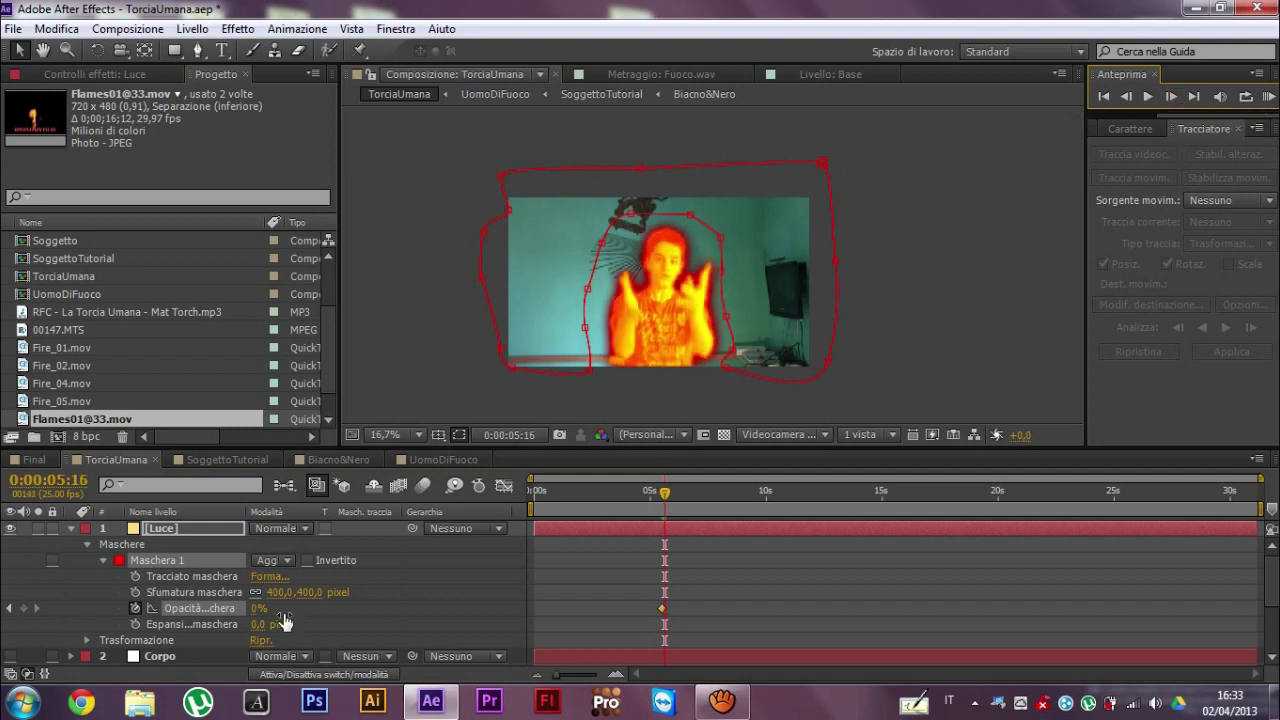
{"action": "left_click_drag", "start_coordinate": [258, 608], "coordinate": [278, 607]}
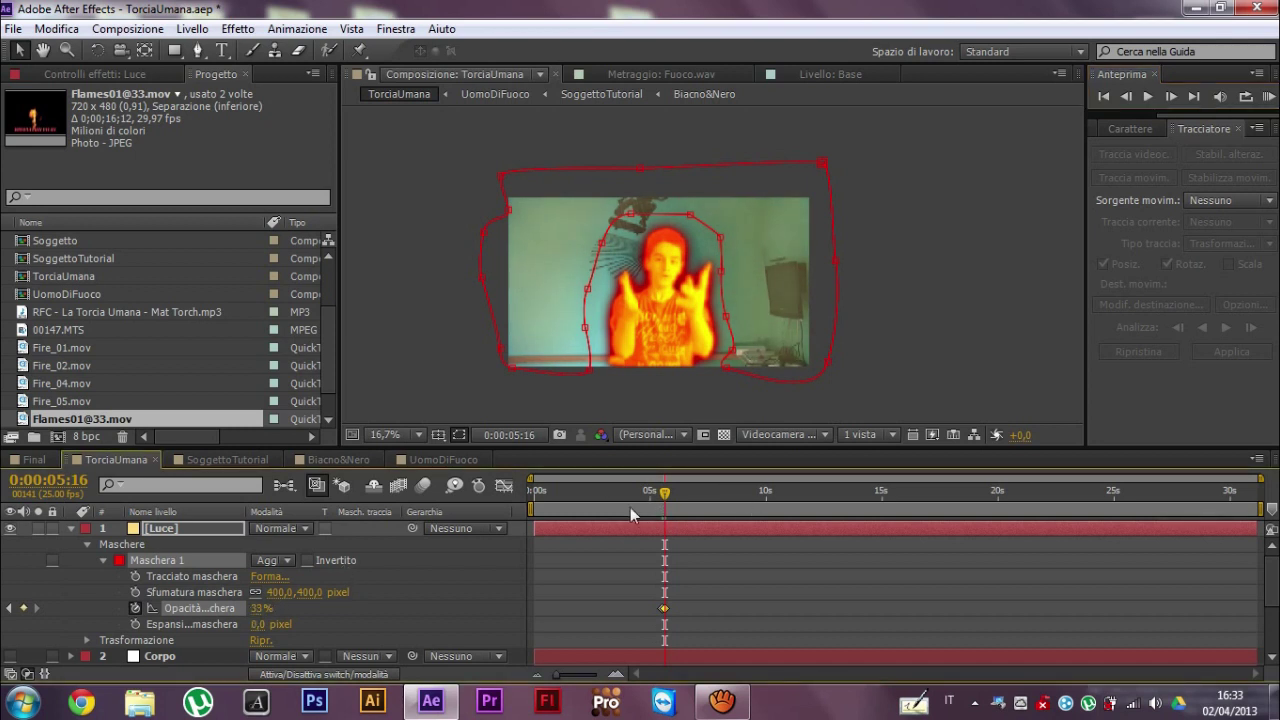
- Delete the stray opacity keyframe added near 7:23 and return to around 6 seconds
{"action": "left_click_drag", "start_coordinate": [665, 490], "coordinate": [796, 491]}
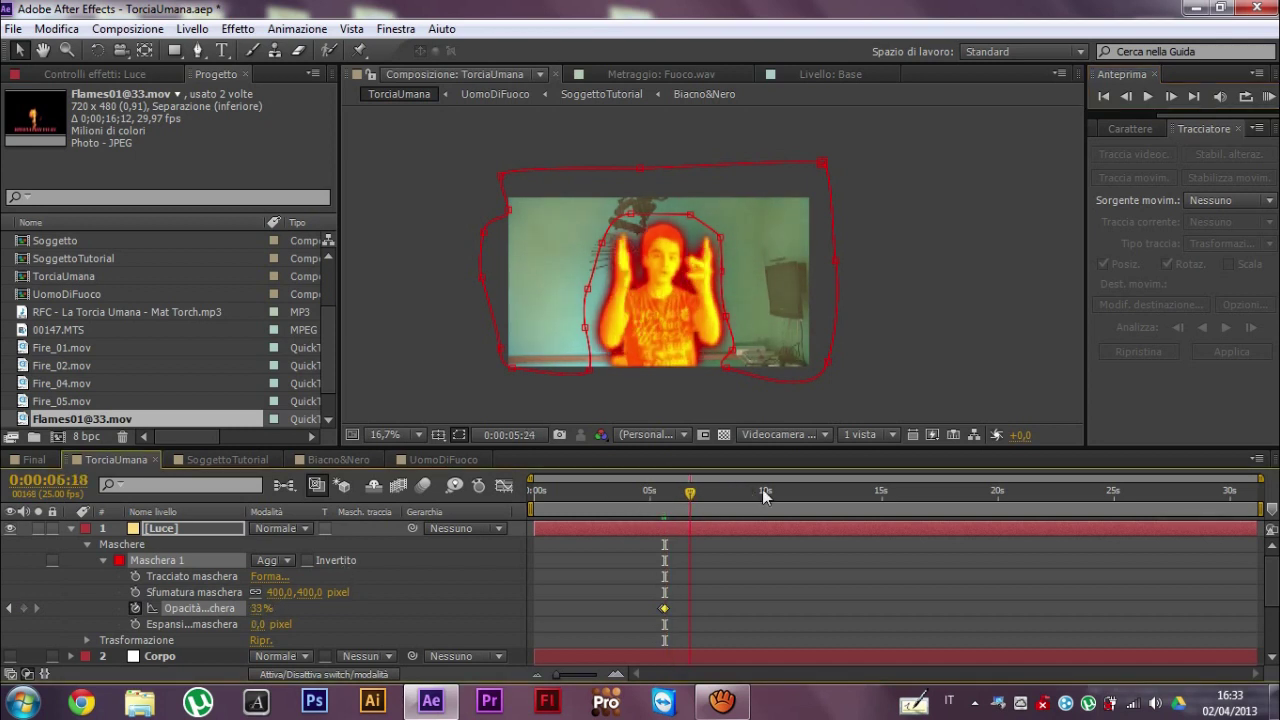
{"action": "left_click_drag", "start_coordinate": [725, 516], "coordinate": [714, 525]}
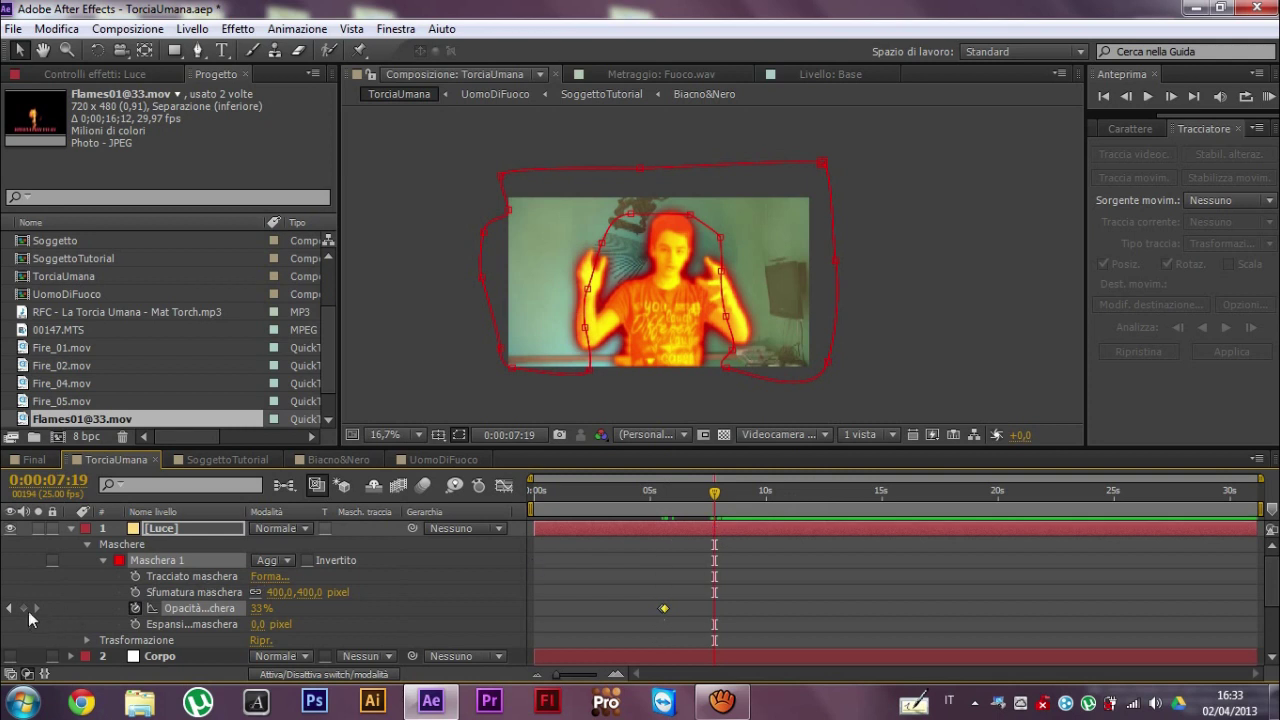
{"action": "left_click", "coordinate": [1148, 96]}
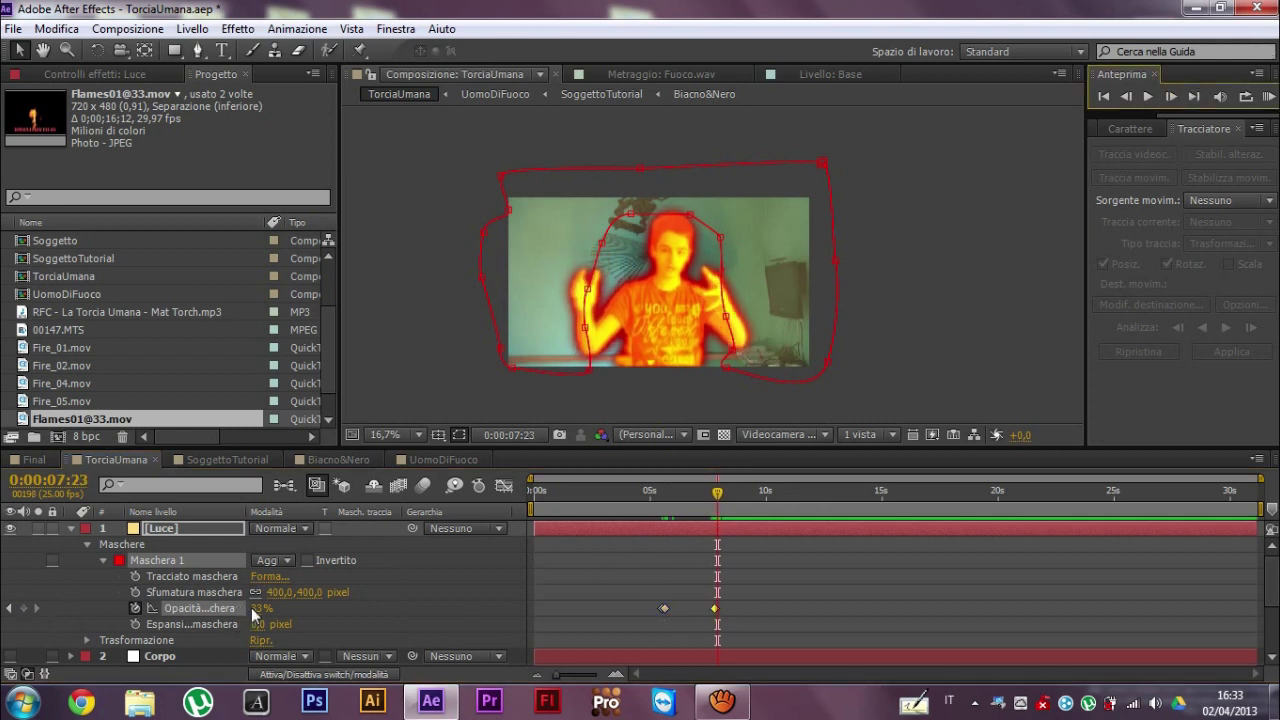
{"action": "left_click", "coordinate": [710, 493]}
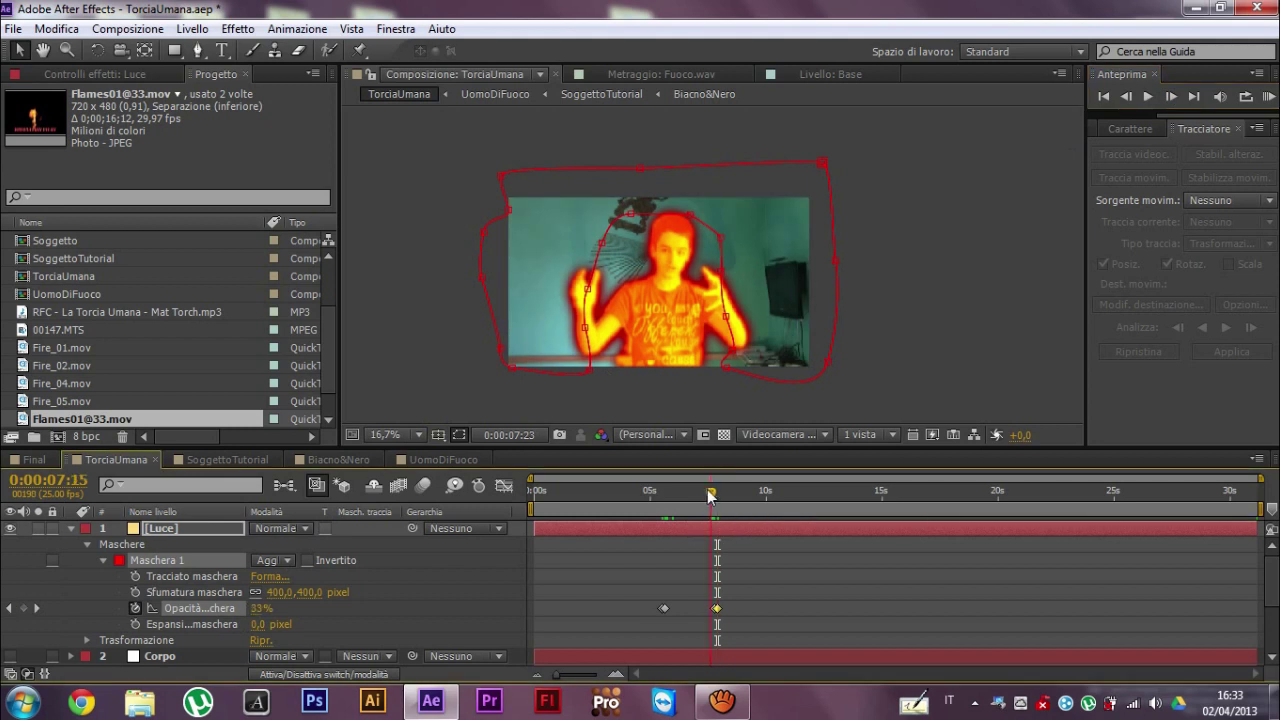
{"action": "left_click_drag", "start_coordinate": [710, 493], "coordinate": [723, 493]}
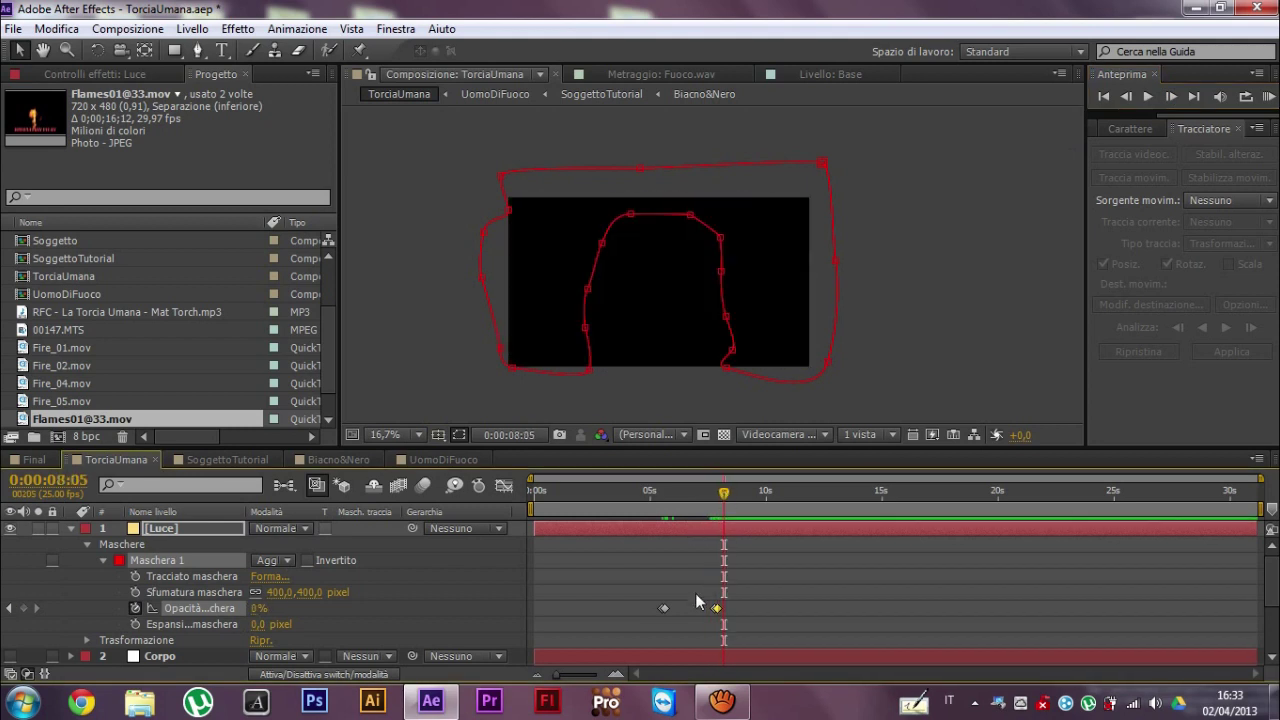
{"action": "left_click_drag", "start_coordinate": [697, 598], "coordinate": [735, 615]}
{"action": "key", "text": "Delete"}
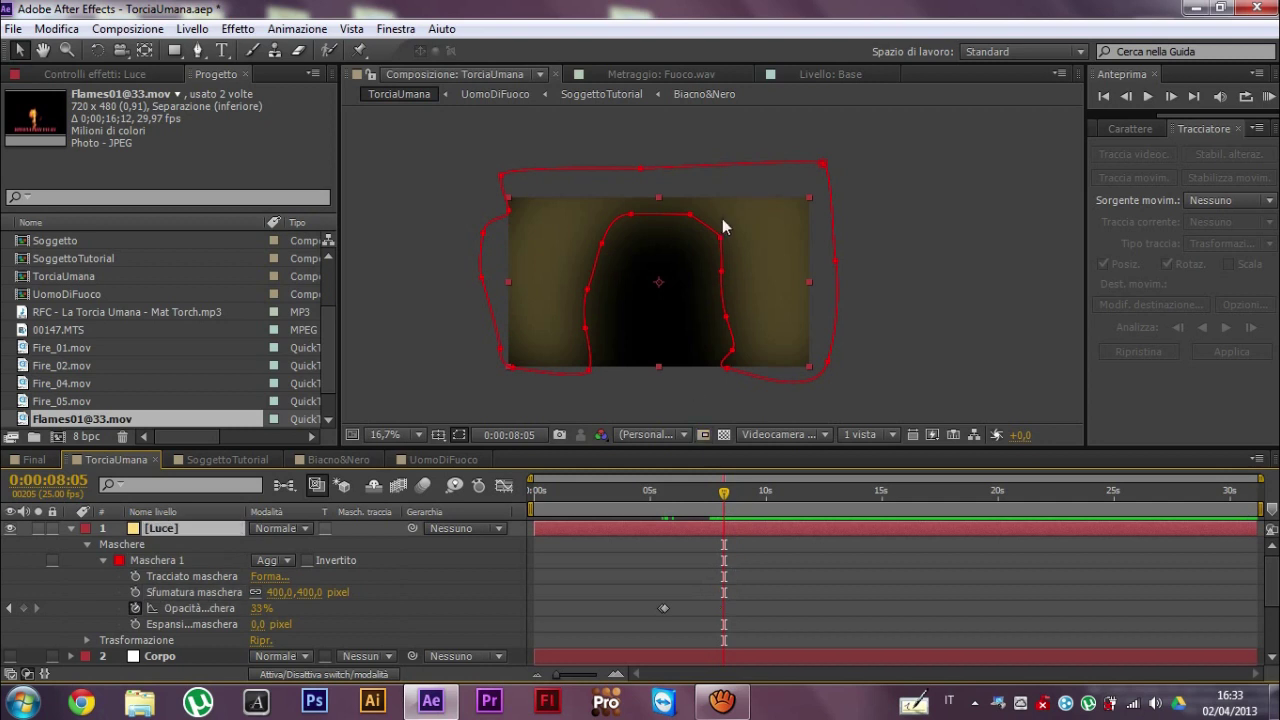
{"action": "left_click_drag", "start_coordinate": [716, 505], "coordinate": [671, 497]}
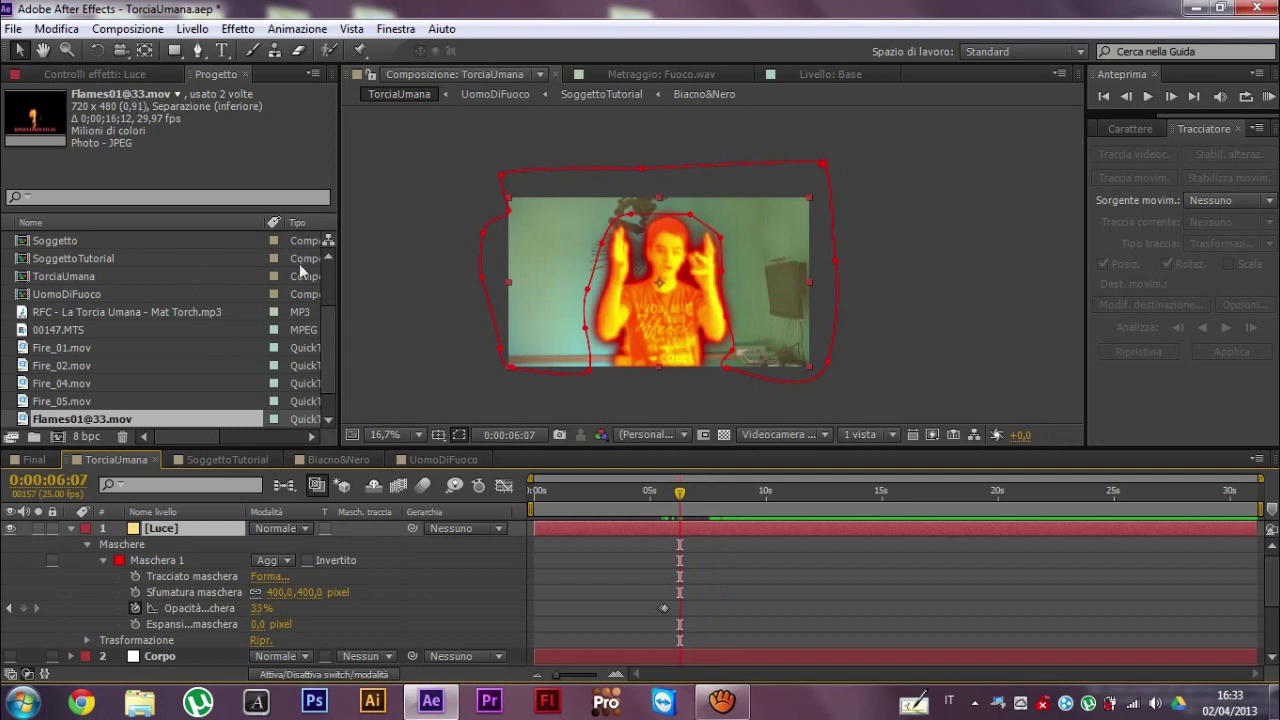
- Collapse Luce and drag TorciaUmana onto New Composition to create TorciaUmana 2
{"action": "left_click", "coordinate": [72, 528]}
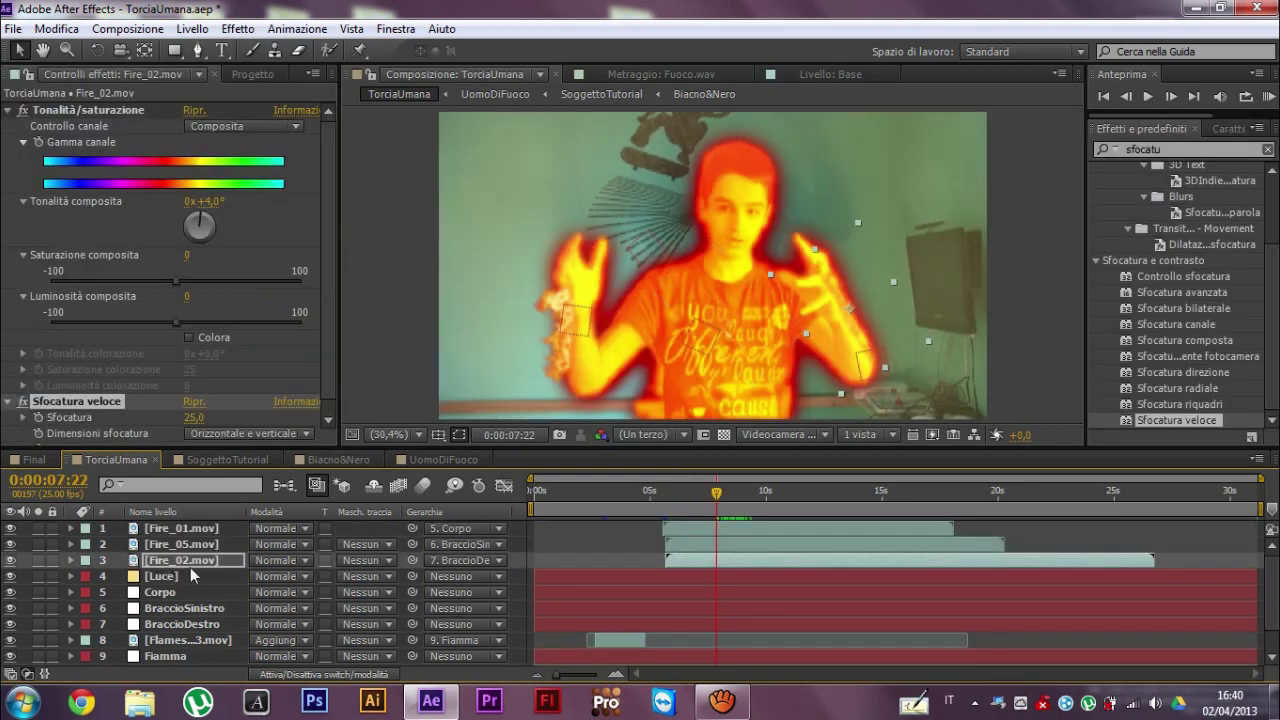
{"action": "scroll", "coordinate": [195, 574], "scroll_direction": "down", "scroll_amount": 1}
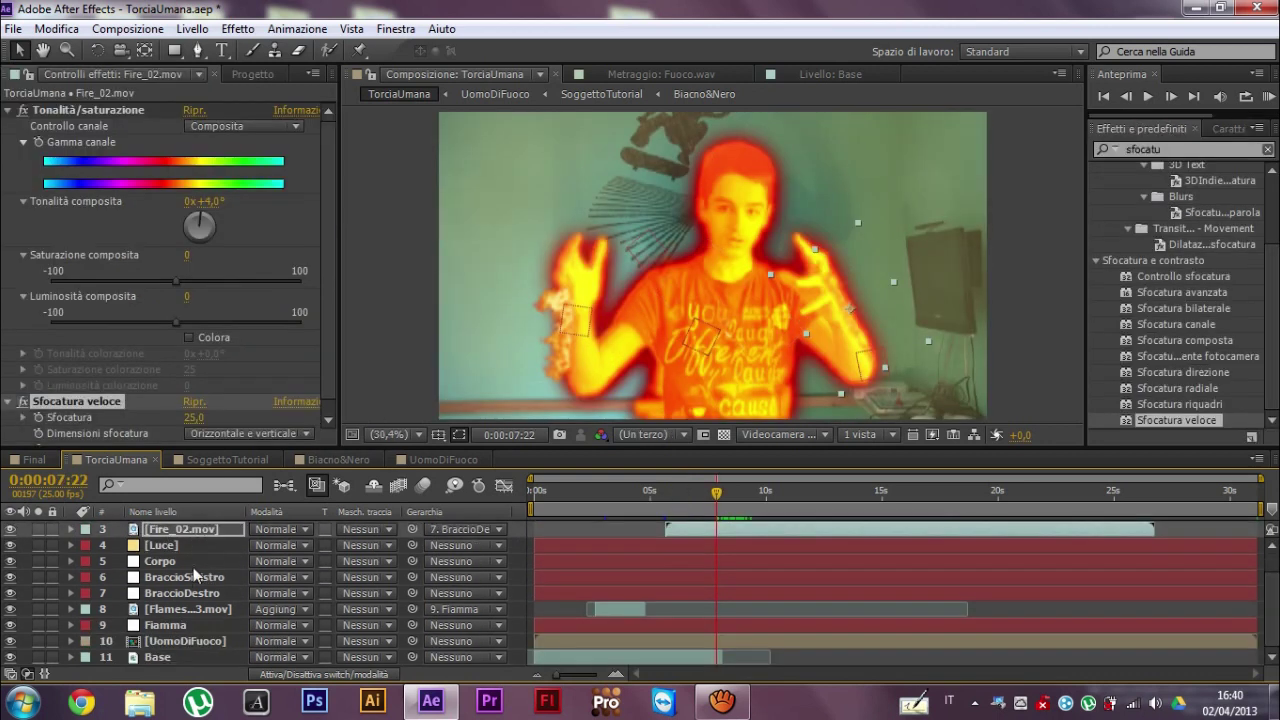
{"action": "scroll", "coordinate": [190, 585], "scroll_direction": "up", "scroll_amount": 1}
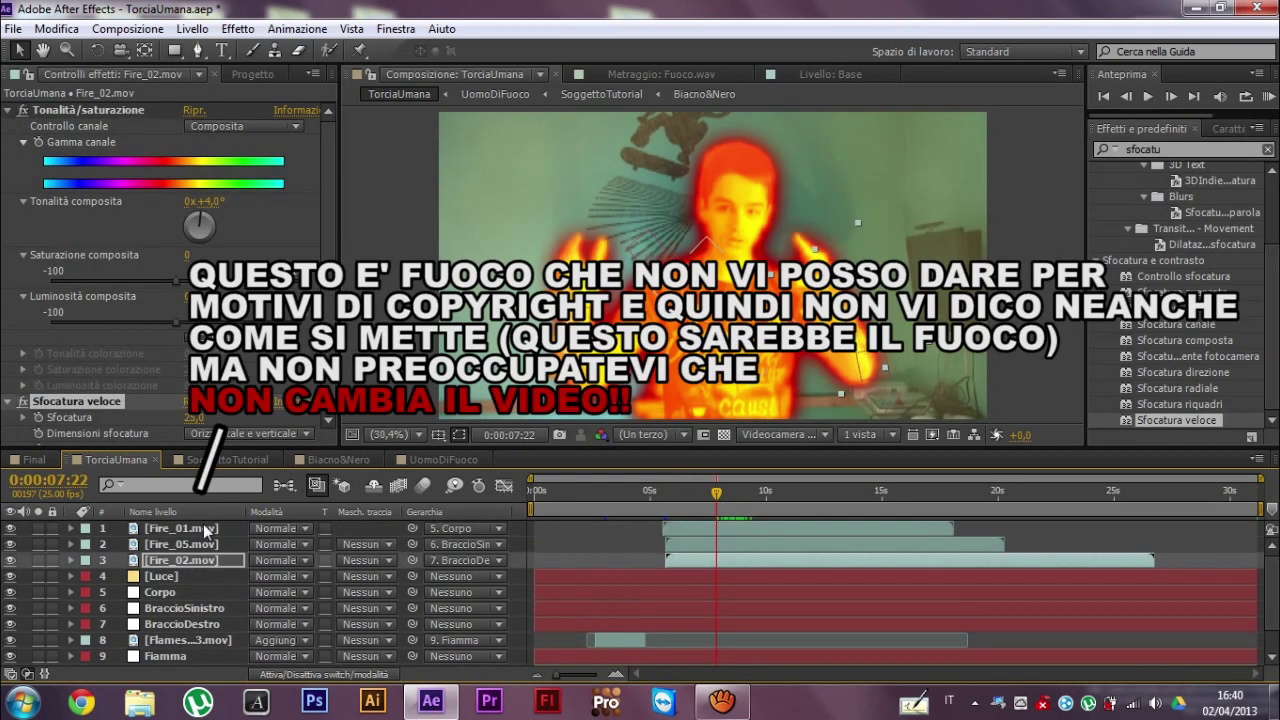
{"action": "left_click", "coordinate": [252, 73]}
{"action": "left_click_drag", "start_coordinate": [70, 280], "coordinate": [60, 436]}
{"action": "left_click_drag", "start_coordinate": [634, 487], "coordinate": [689, 484]}
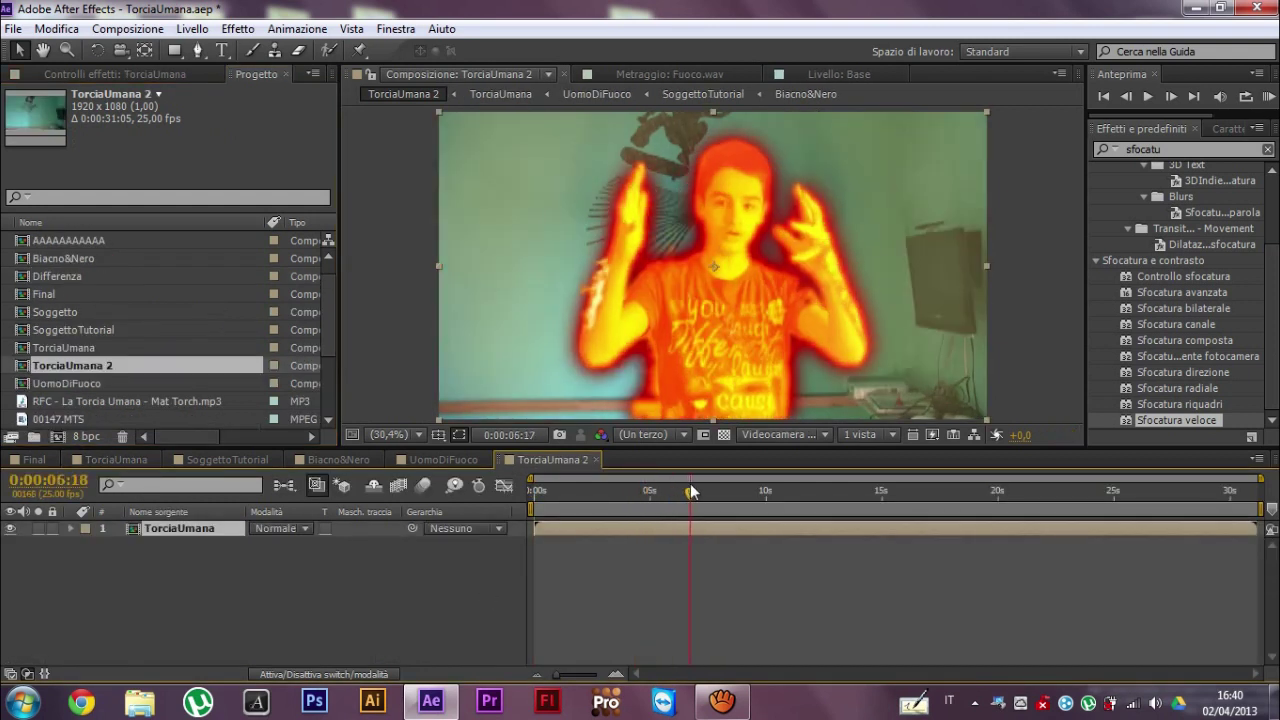
- Add Accensione.wav to TorciaUmana 2 starting at 0:00:02:18, then scrub through the ignition
{"action": "left_click_drag", "start_coordinate": [689, 484], "coordinate": [595, 486]}
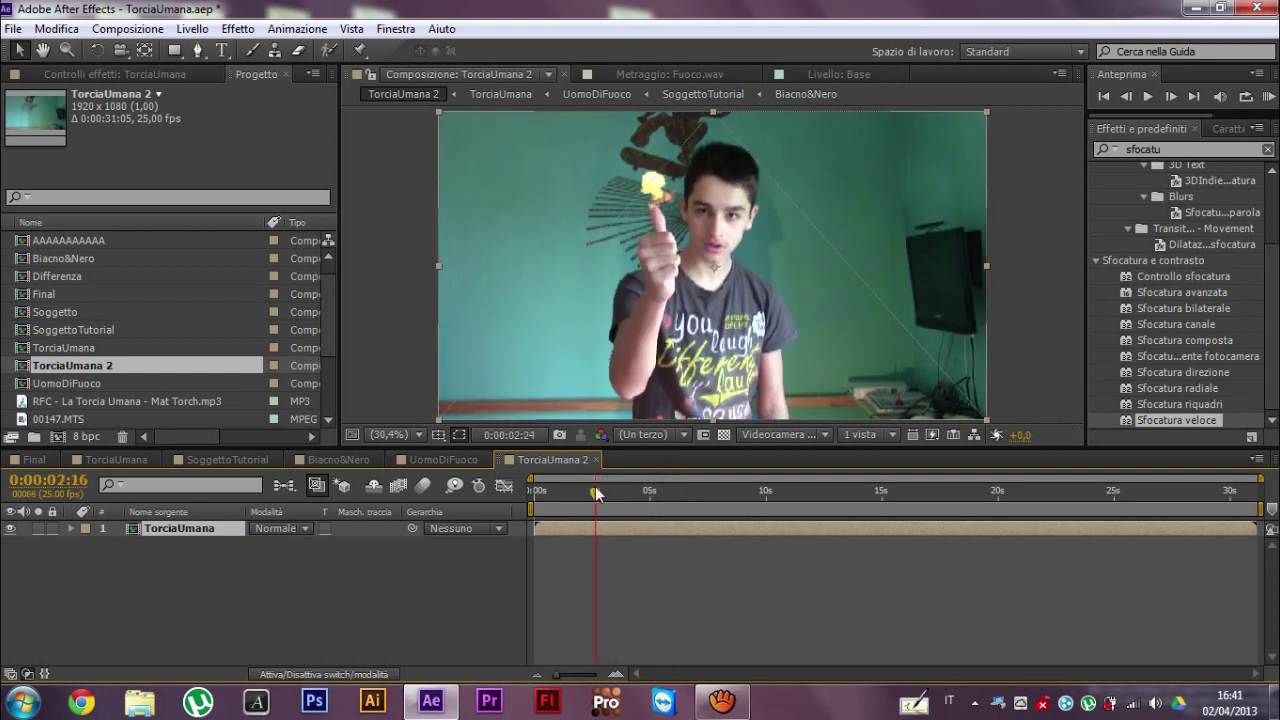
{"action": "scroll", "coordinate": [62, 389], "scroll_direction": "down", "scroll_amount": 3}
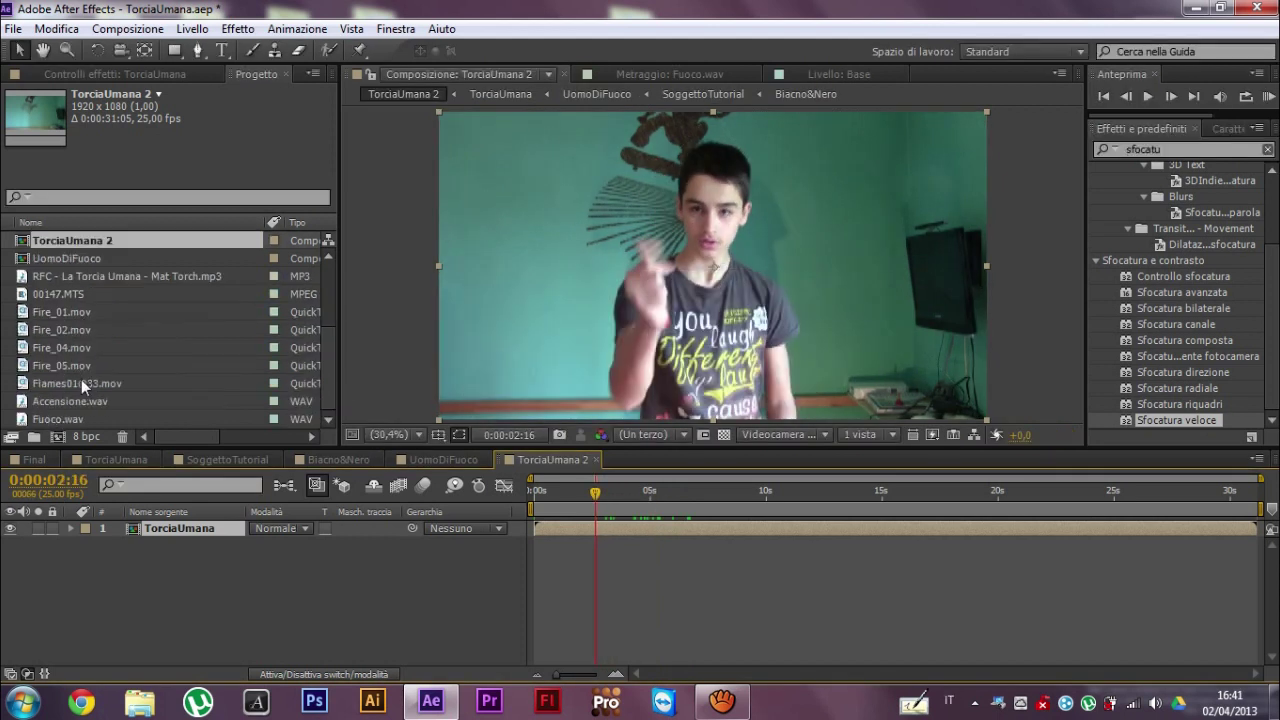
{"action": "mouse_move", "coordinate": [77, 396]}
{"action": "left_mouse_down"}
{"action": "mouse_move", "coordinate": [171, 586]}
{"action": "mouse_move", "coordinate": [641, 527]}
{"action": "left_mouse_up"}
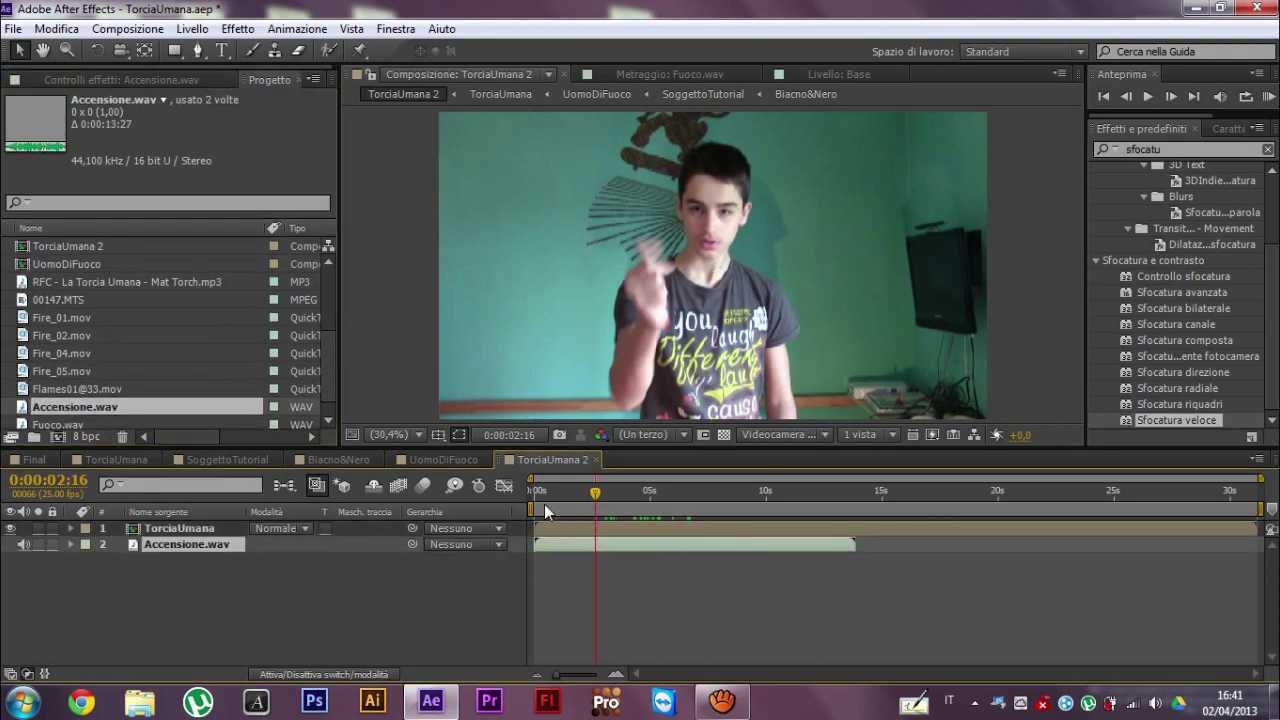
{"action": "key", "text": "l"}
{"action": "key", "text": "l"}
{"action": "left_click_drag", "start_coordinate": [640, 543], "coordinate": [682, 545]}
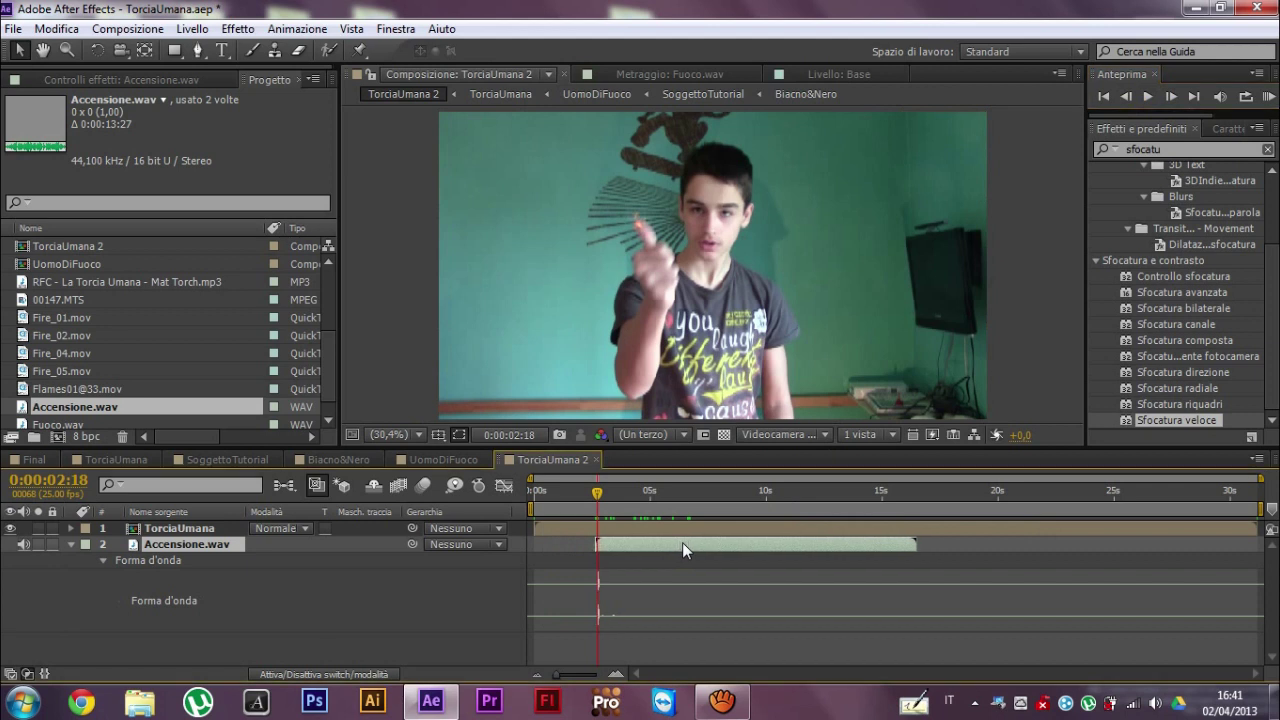
{"action": "left_click_drag", "start_coordinate": [599, 493], "coordinate": [680, 491]}
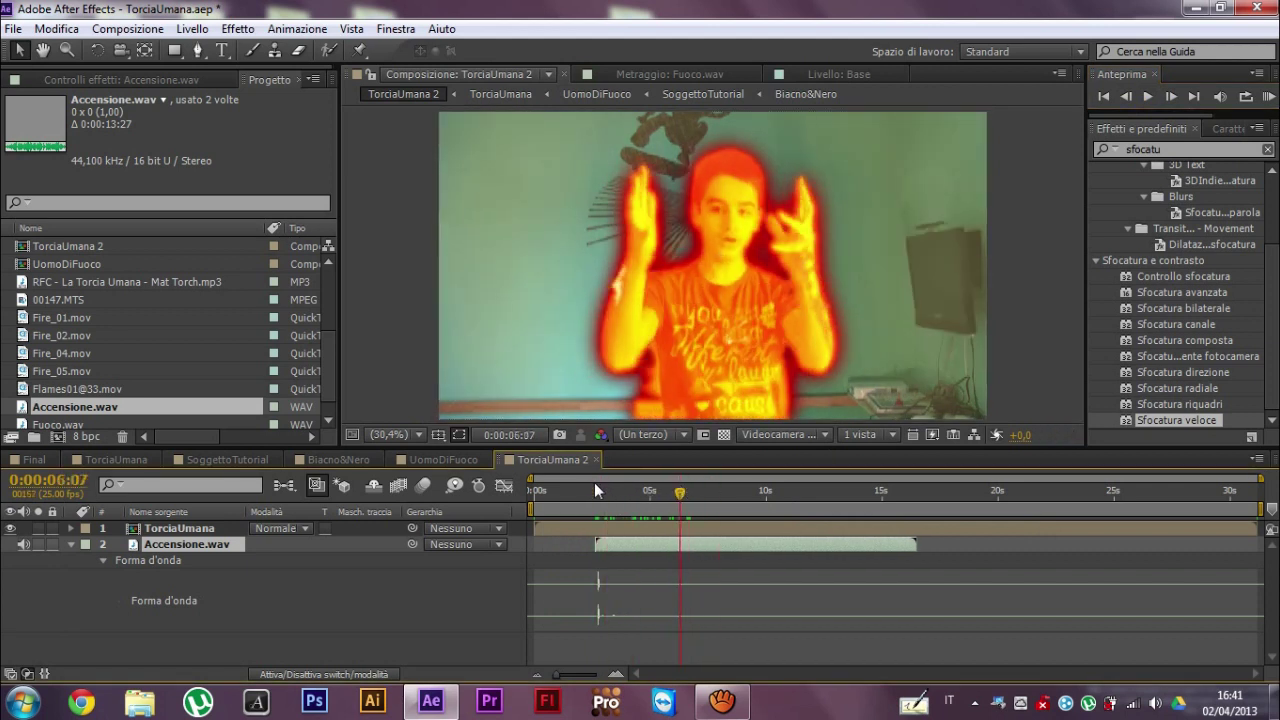
{"action": "scroll", "coordinate": [96, 383], "scroll_direction": "down", "scroll_amount": 1}
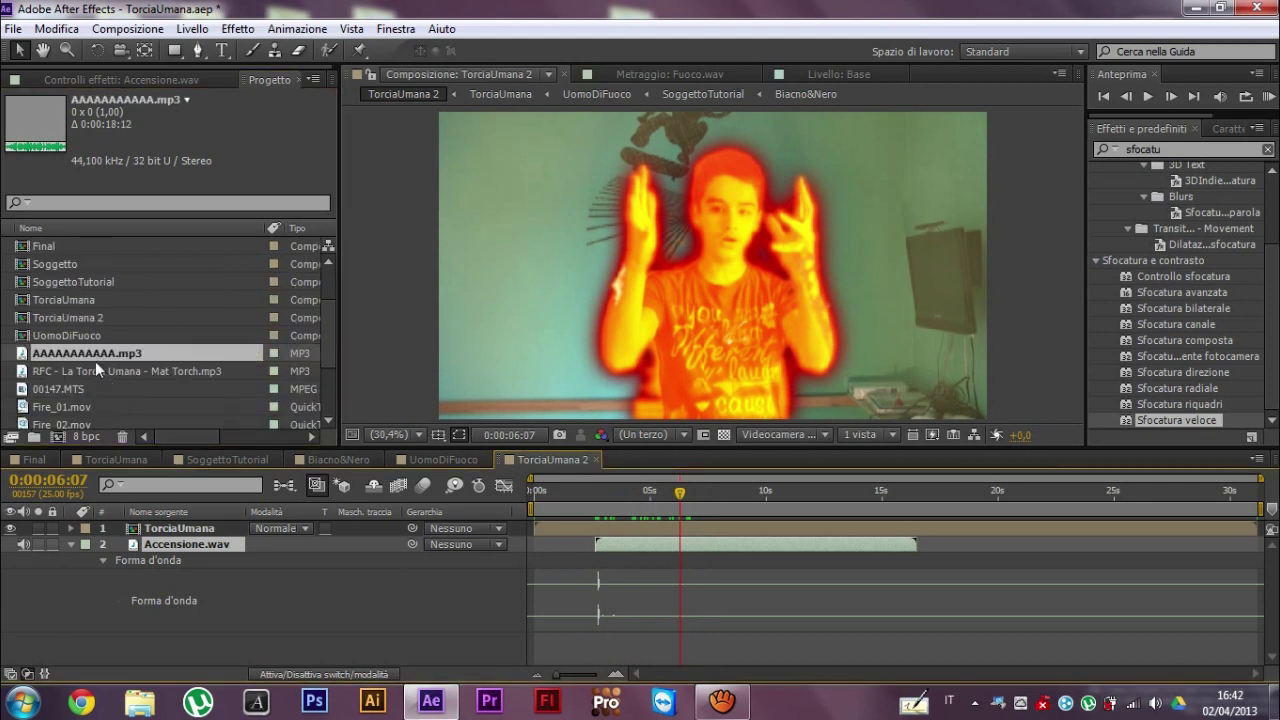
- Add AAAAAAAAAAA.mp3 to TorciaUmana 2 as layer 3 and show its waveform
{"action": "left_click_drag", "start_coordinate": [103, 351], "coordinate": [182, 592]}
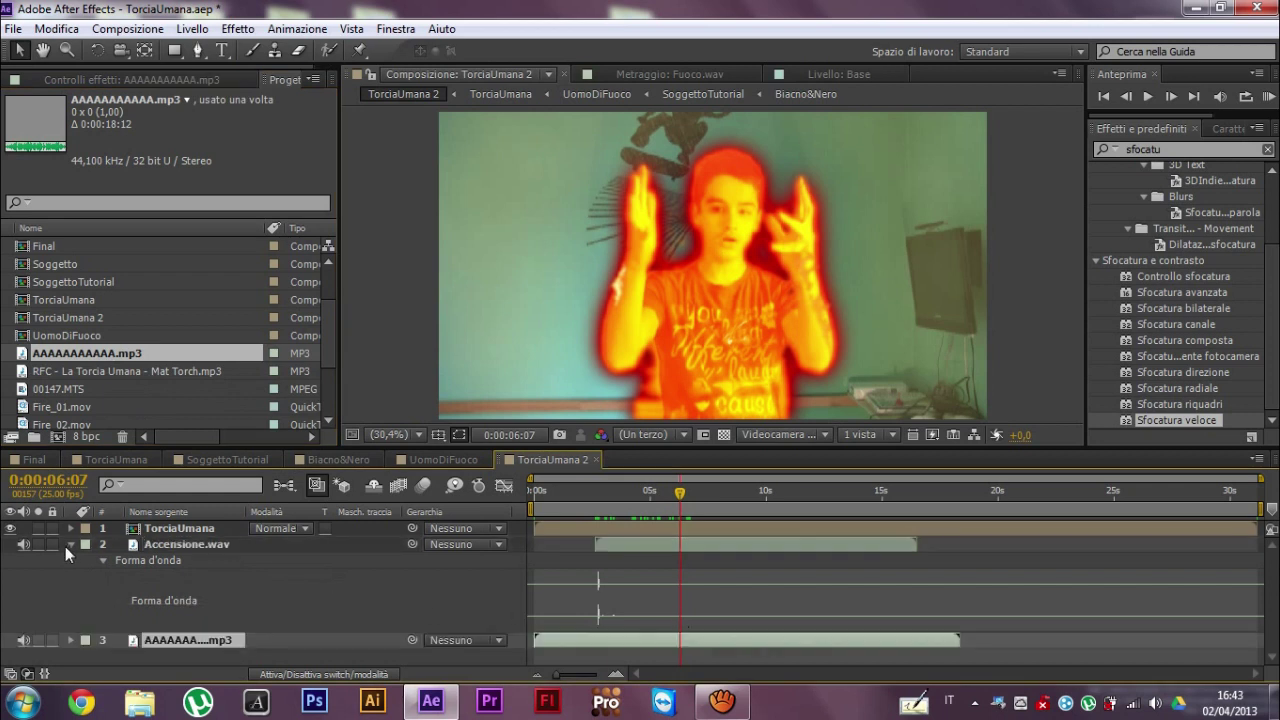
{"action": "left_click", "coordinate": [71, 544]}
{"action": "left_click", "coordinate": [207, 563]}
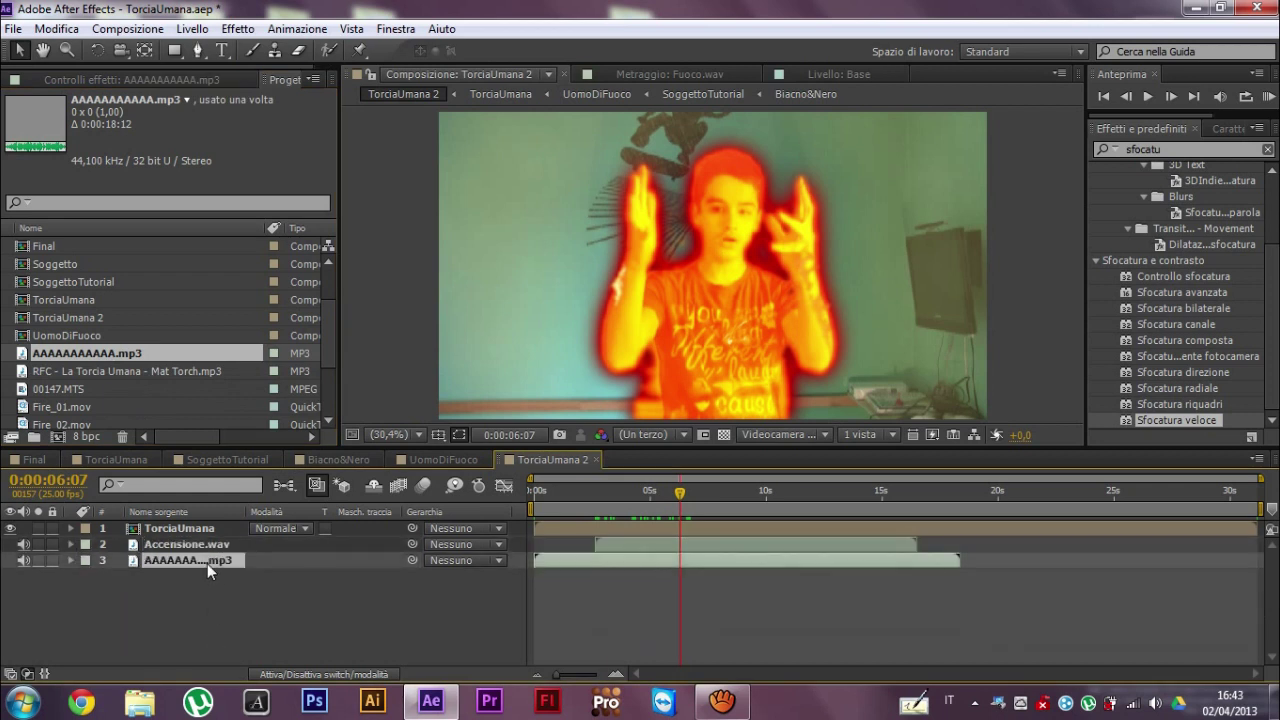
{"action": "key", "text": "l"}
{"action": "key", "text": "l"}
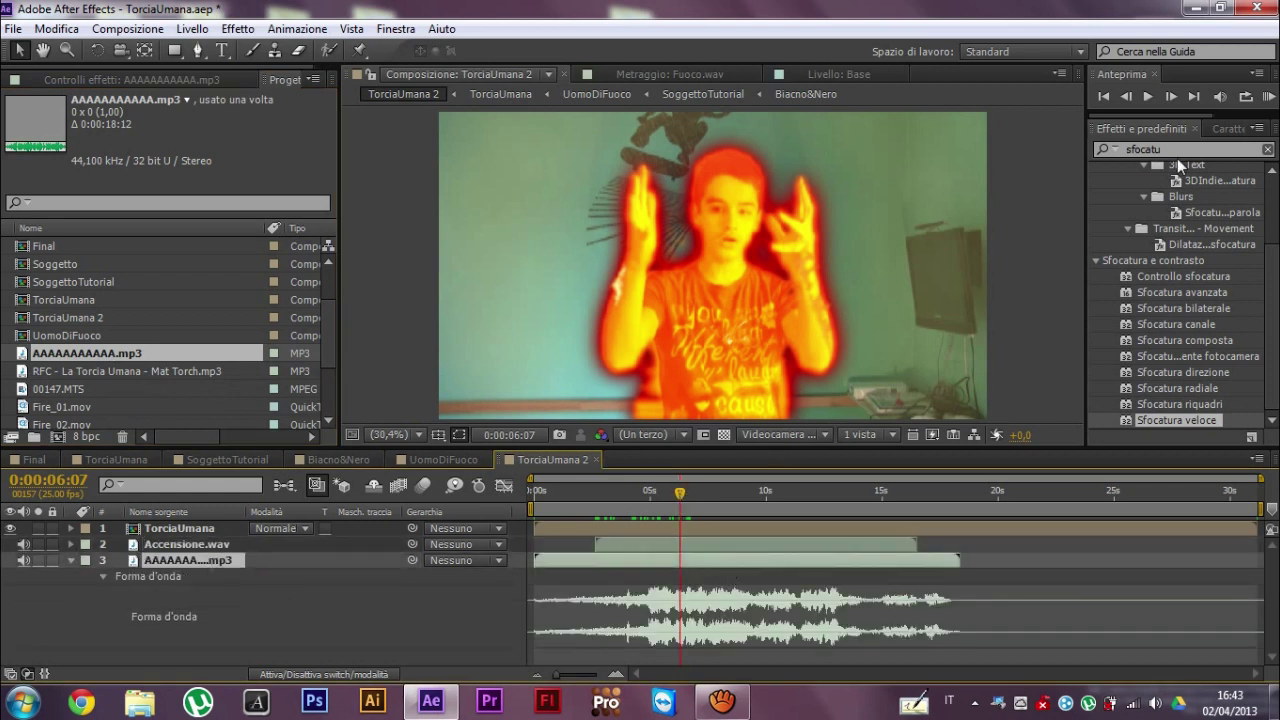
- Find the first fire frame and shift the music slightly later to sync with it
{"action": "left_click", "coordinate": [1140, 96]}
{"action": "left_click", "coordinate": [1130, 96]}
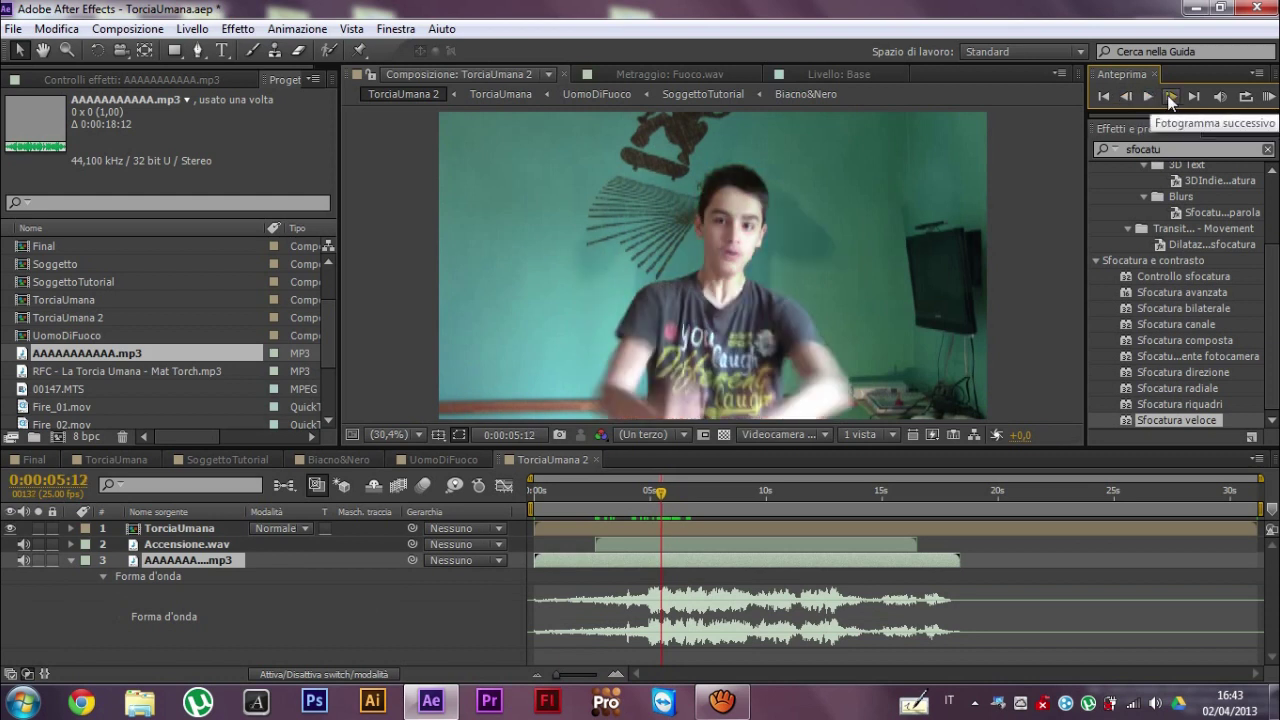
{"action": "left_click", "coordinate": [1170, 96]}
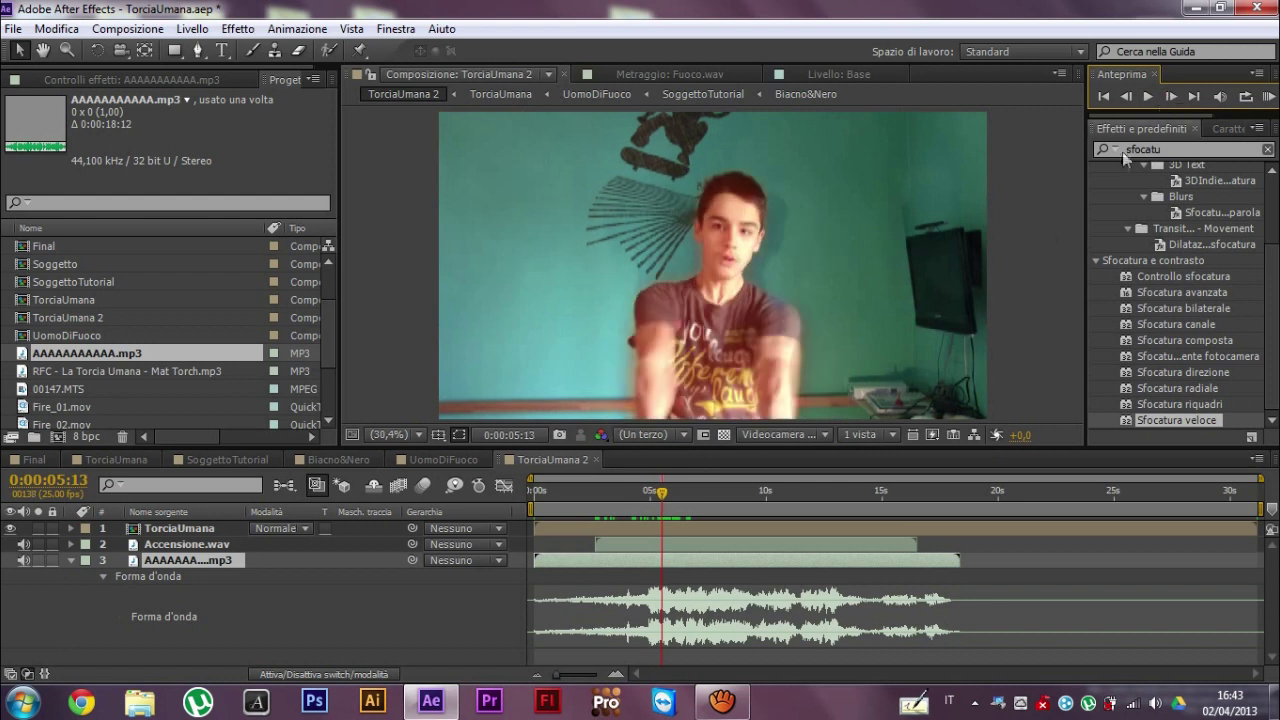
{"action": "left_click", "coordinate": [1171, 92]}
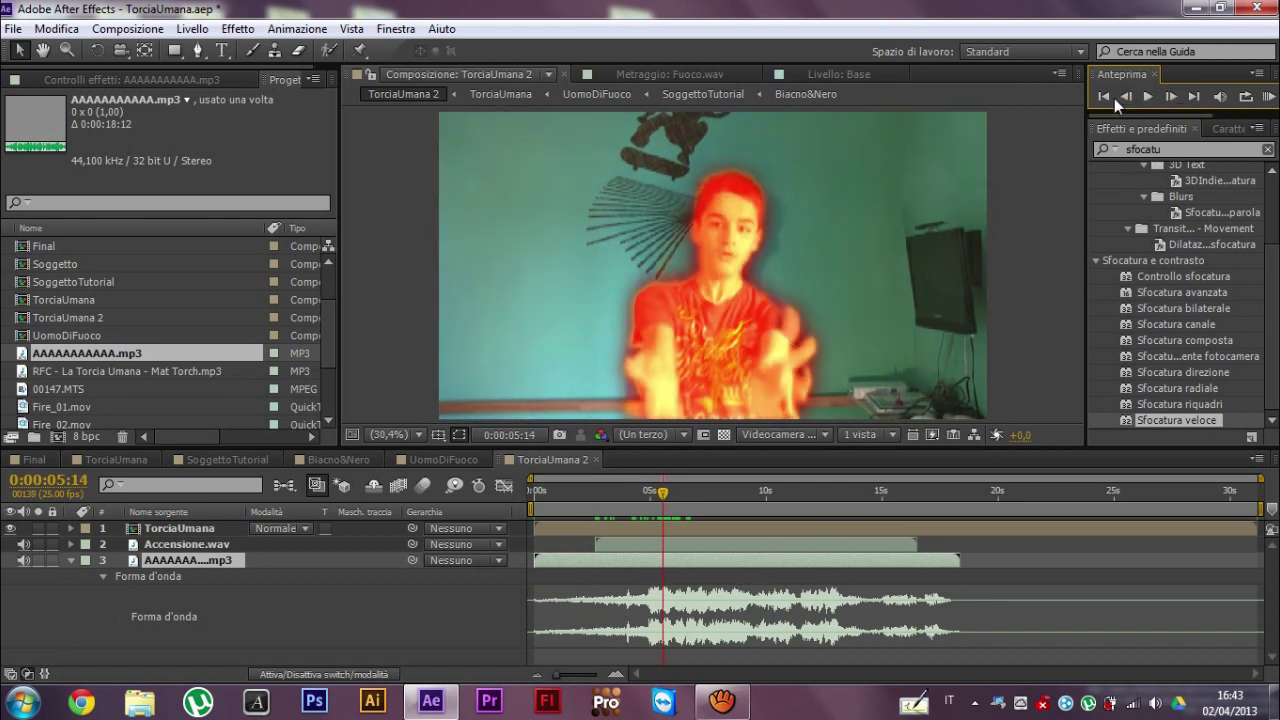
{"action": "left_click", "coordinate": [1122, 97]}
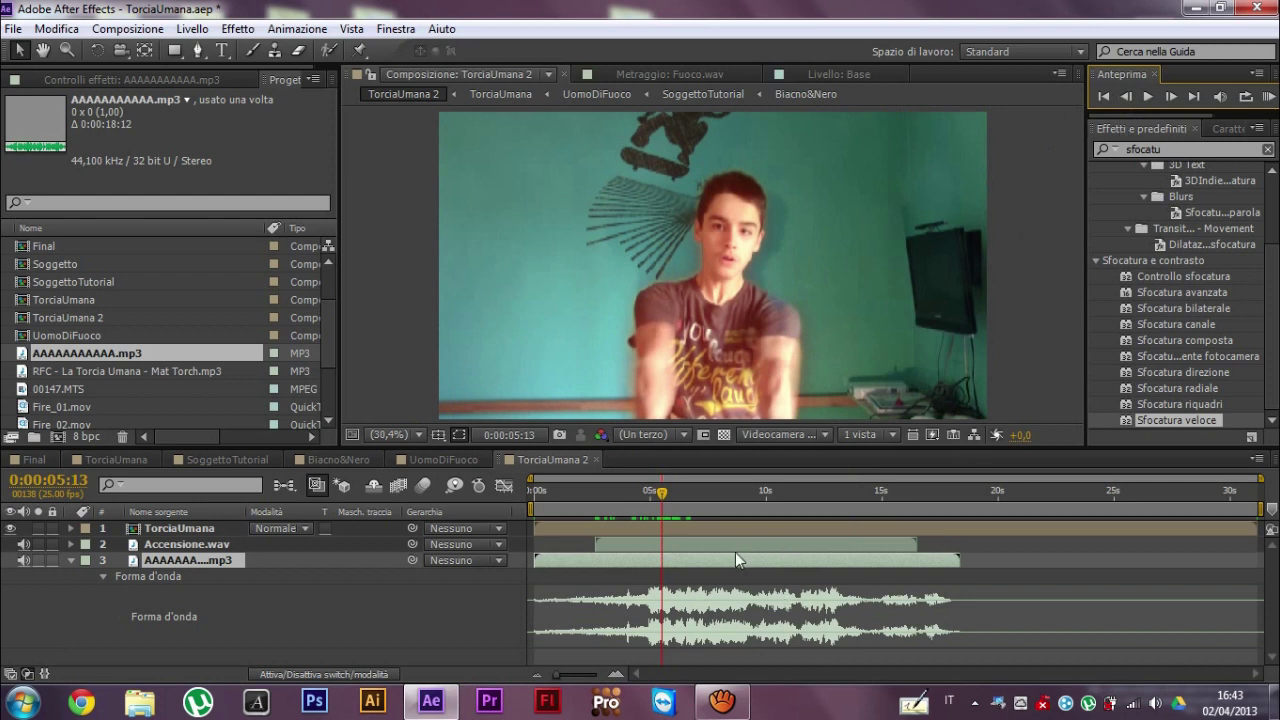
{"action": "left_click_drag", "start_coordinate": [736, 553], "coordinate": [747, 556]}
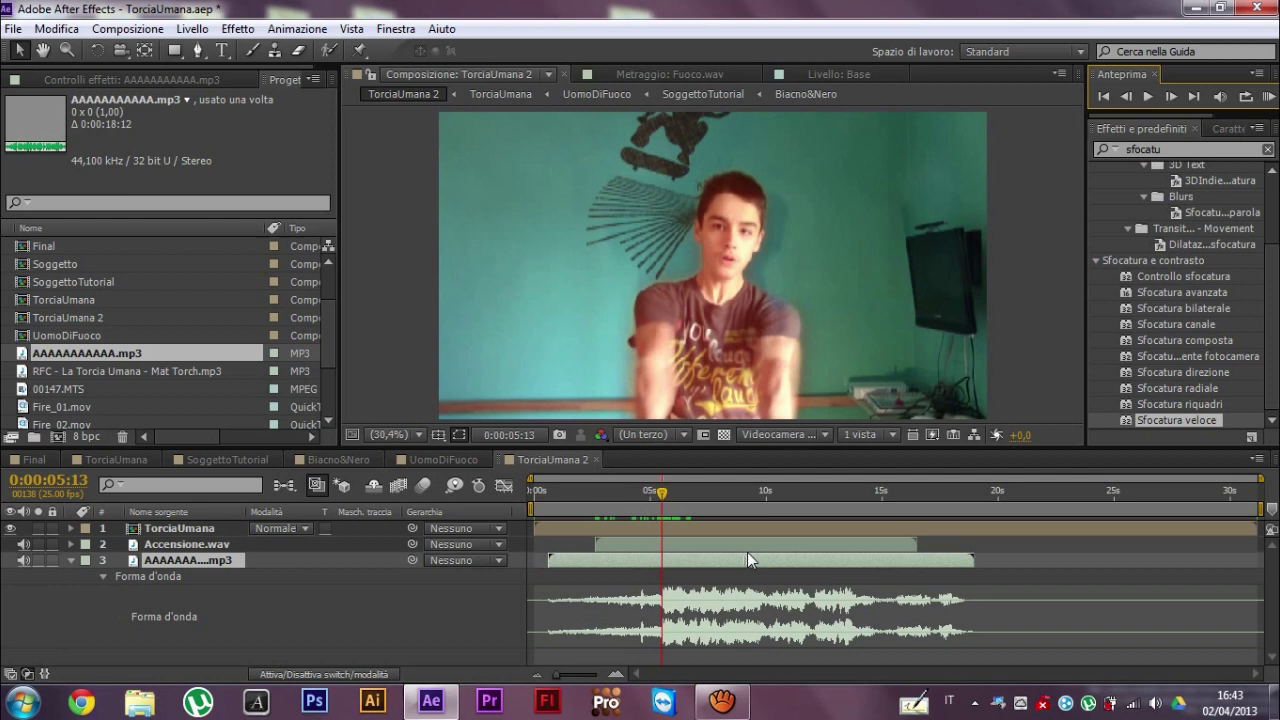
{"action": "left_click_drag", "start_coordinate": [839, 493], "coordinate": [962, 475]}
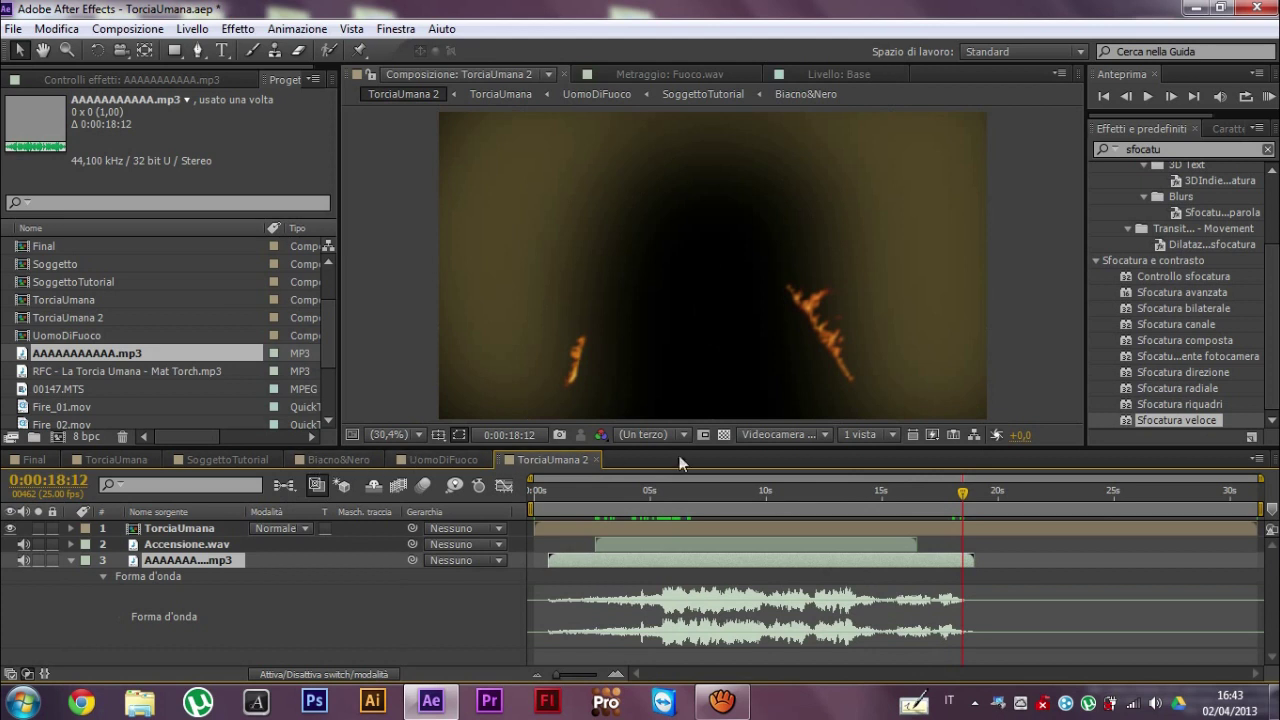
- In the TorciaUmana composition, find the frame near 8 seconds where the edit should end
{"action": "left_click", "coordinate": [816, 494]}
{"action": "left_click", "coordinate": [418, 461]}
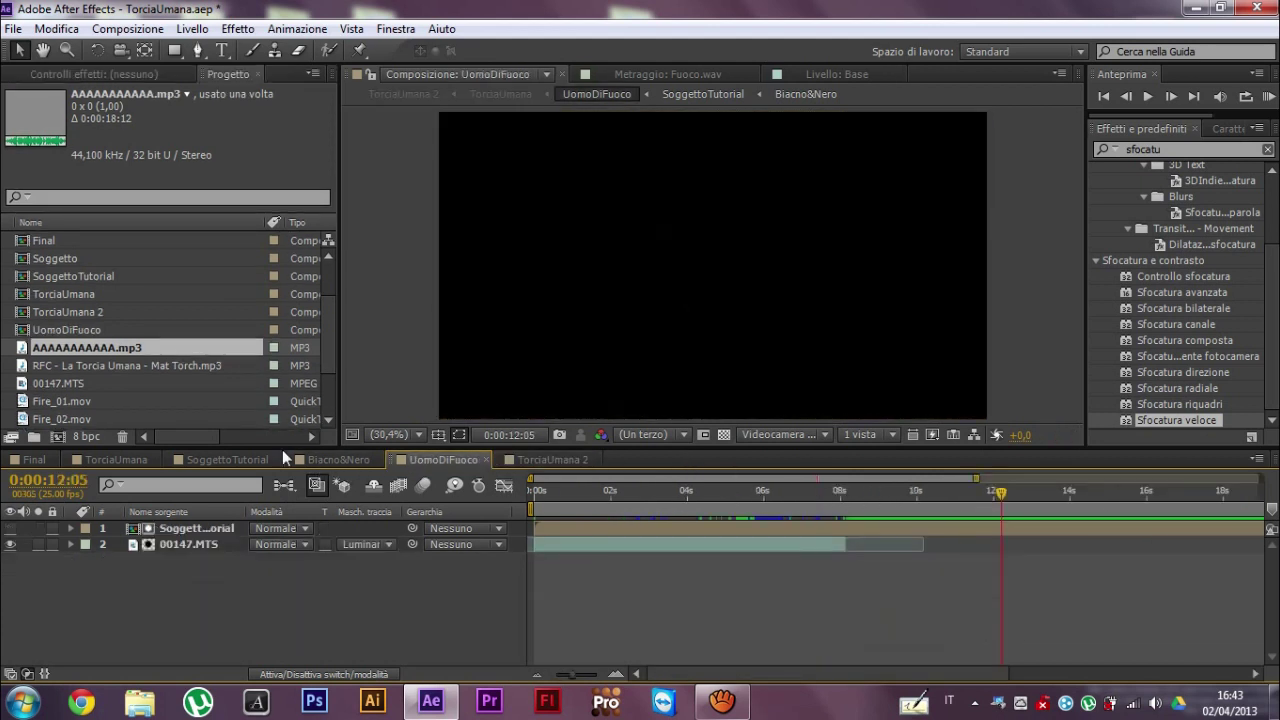
{"action": "left_click", "coordinate": [116, 459]}
{"action": "left_click", "coordinate": [926, 493]}
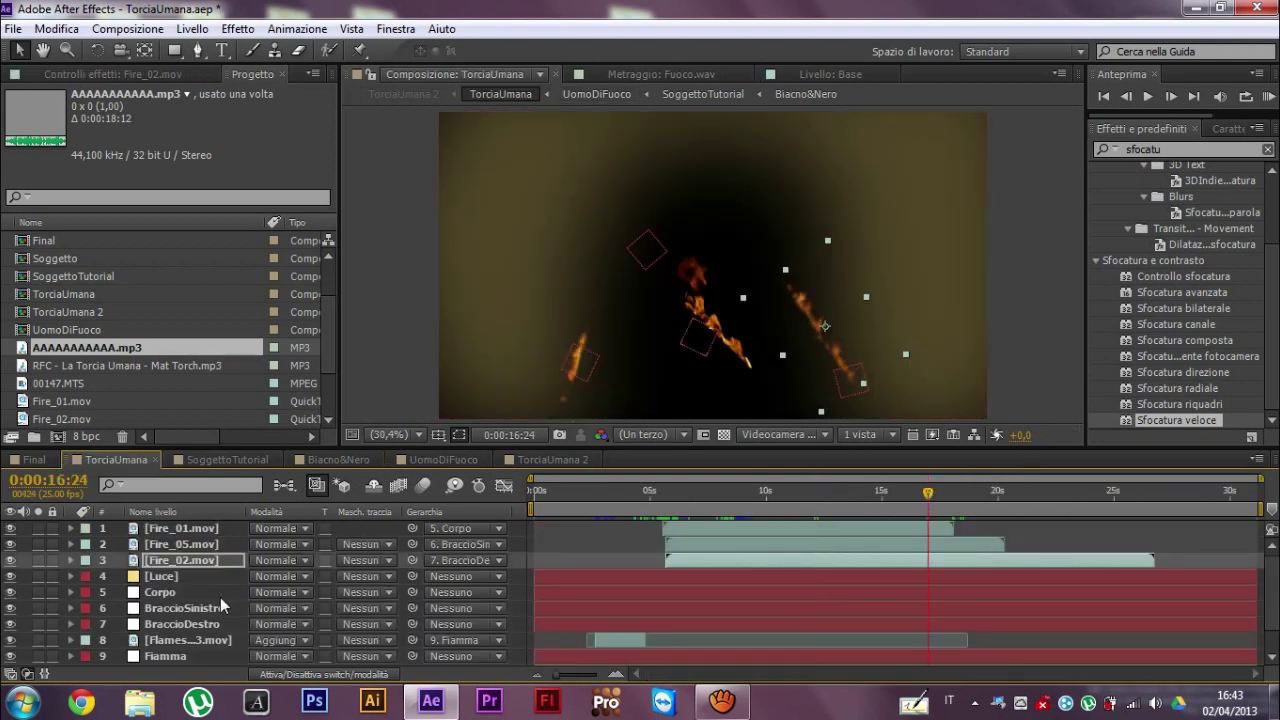
{"action": "scroll", "coordinate": [300, 600], "scroll_direction": "down", "scroll_amount": 1}
{"action": "left_click", "coordinate": [200, 657]}
{"action": "left_click", "coordinate": [727, 492]}
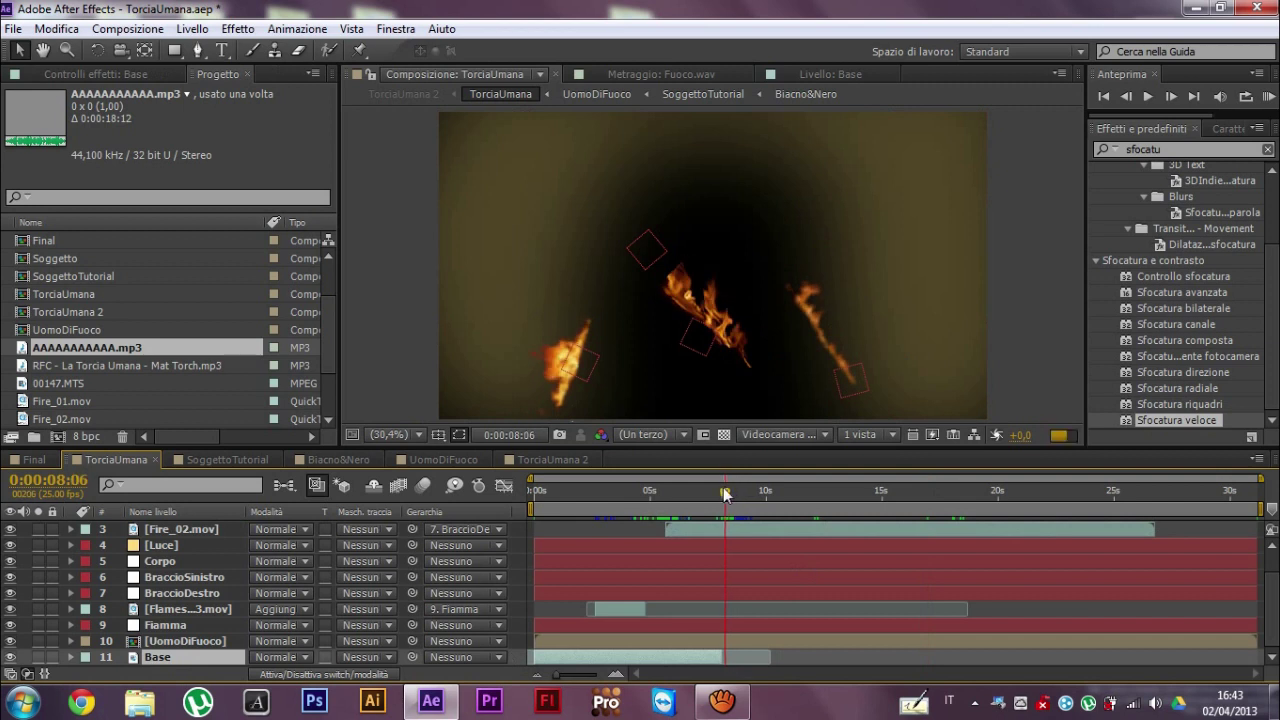
{"action": "left_click_drag", "start_coordinate": [727, 492], "coordinate": [711, 492]}
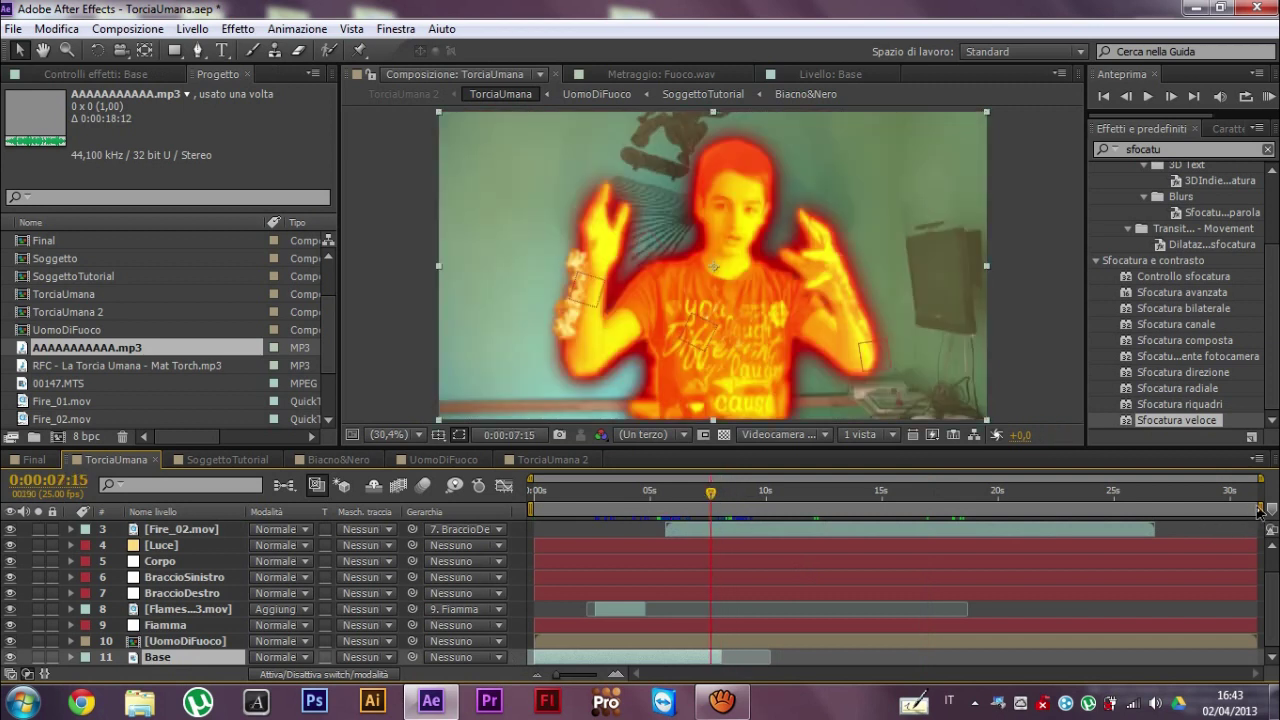
- Trim TorciaUmana to a work area ending at about 0:00:07:20, then return to TorciaUmana 2
{"action": "left_click_drag", "start_coordinate": [1258, 508], "coordinate": [726, 508]}
{"action": "right_click", "coordinate": [683, 514]}
{"action": "left_click", "coordinate": [745, 563]}
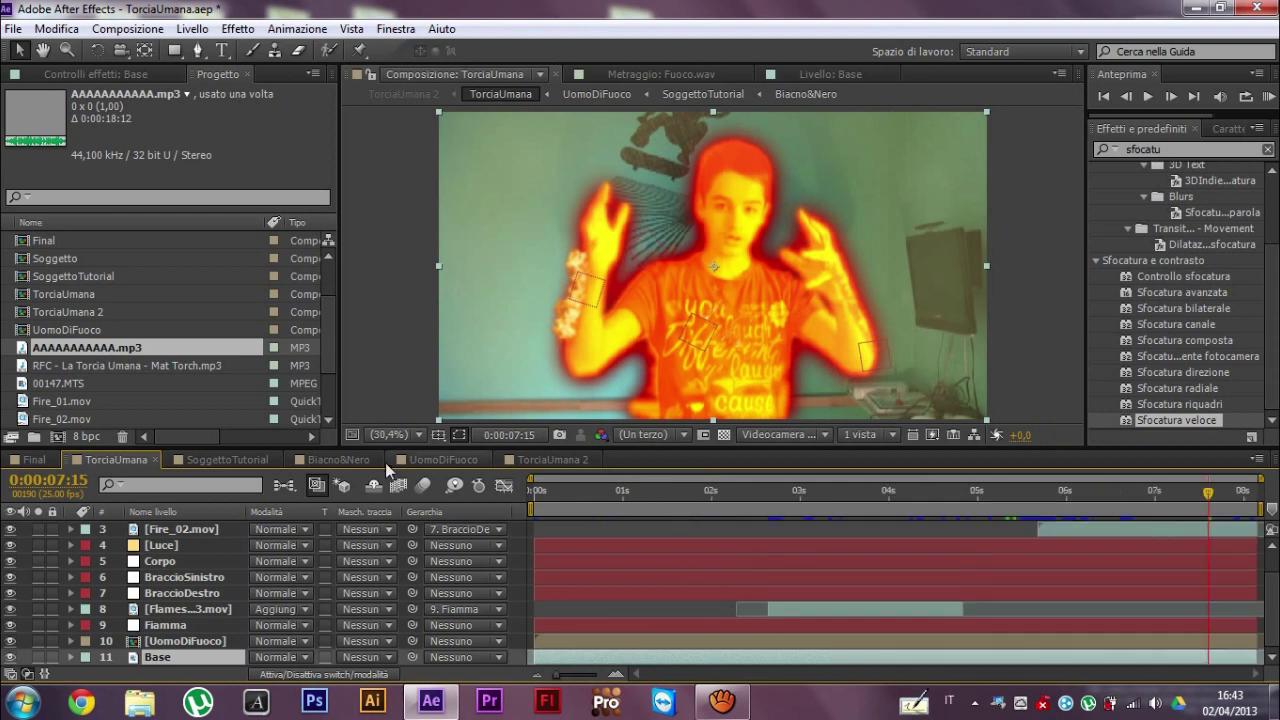
{"action": "left_click", "coordinate": [552, 459]}
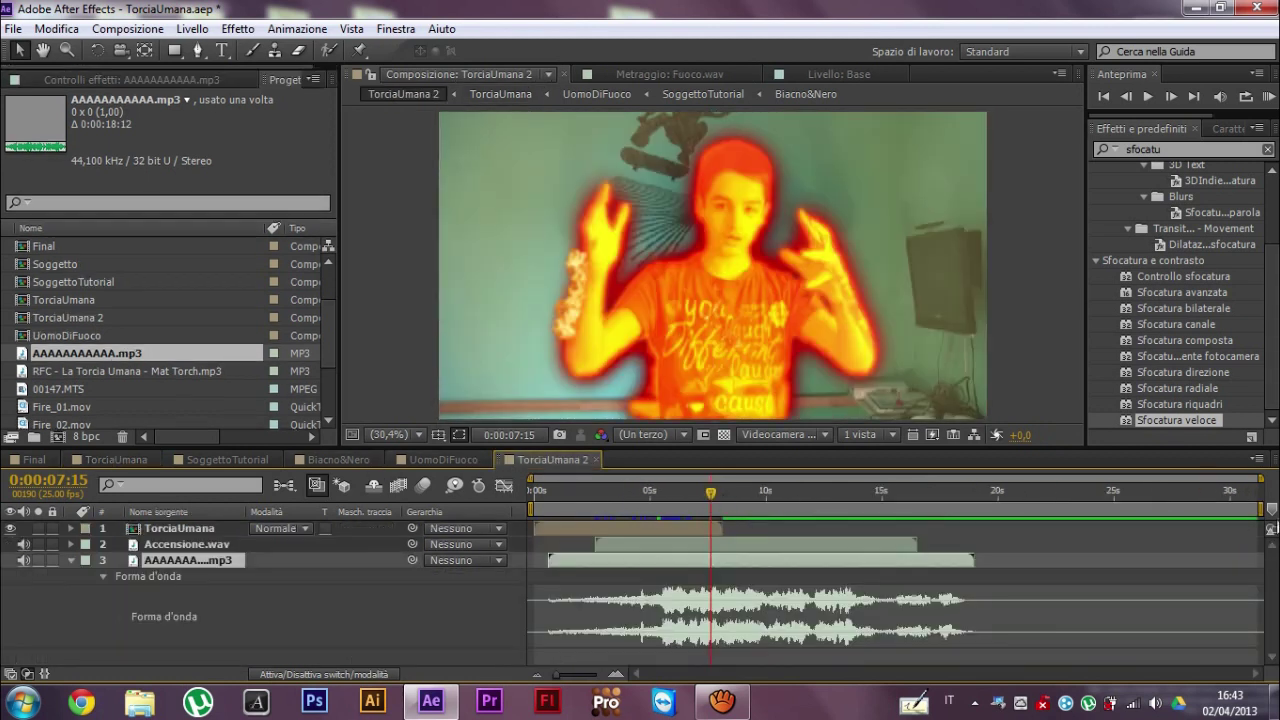
- Trim TorciaUmana 2 to a work area ending at about 0:00:07:20
{"action": "left_click_drag", "start_coordinate": [1258, 508], "coordinate": [726, 510]}
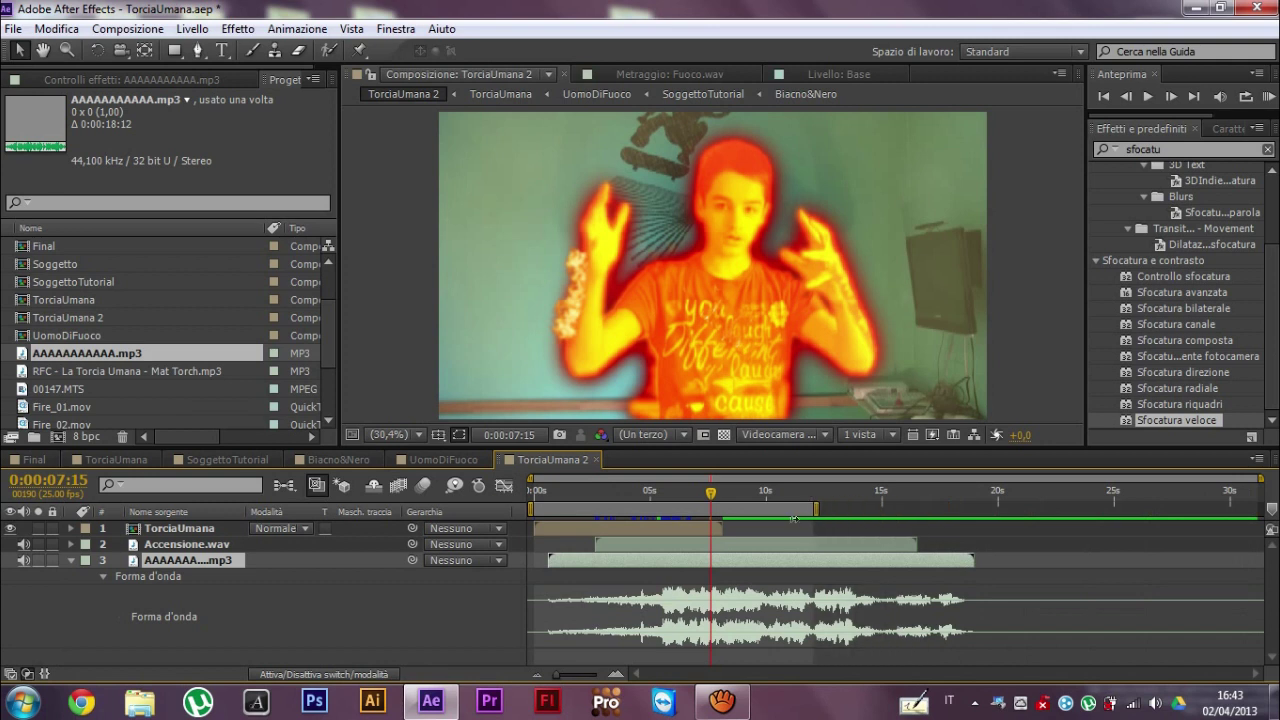
{"action": "right_click", "coordinate": [698, 506]}
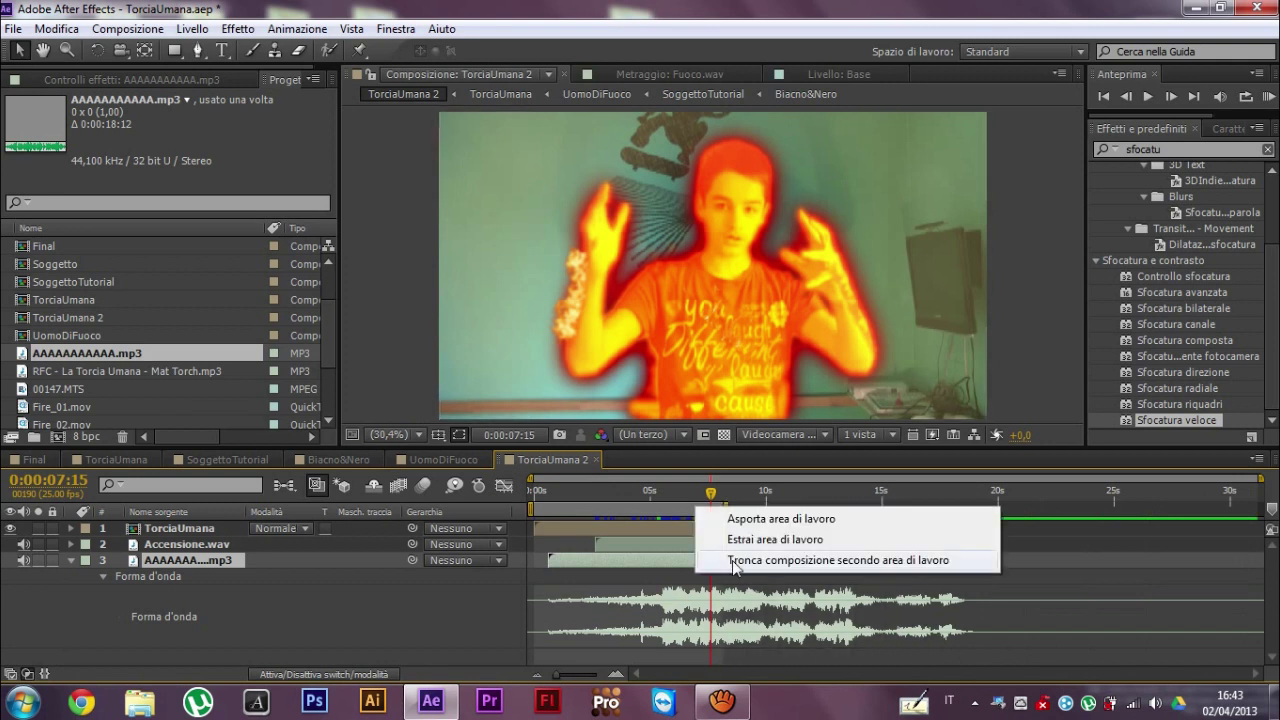
{"action": "left_click", "coordinate": [740, 560]}
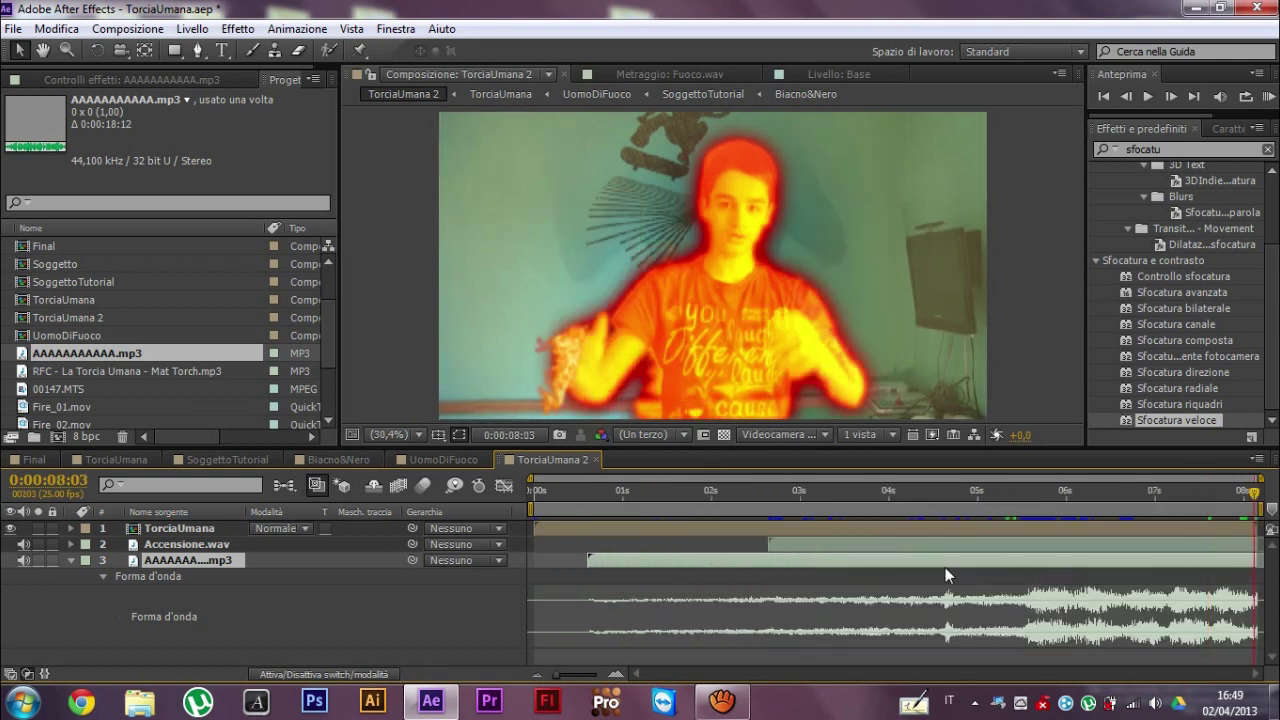
- Scrub from 0:00:05:09 through the fire transition to preview it
{"action": "left_click", "coordinate": [1010, 491]}
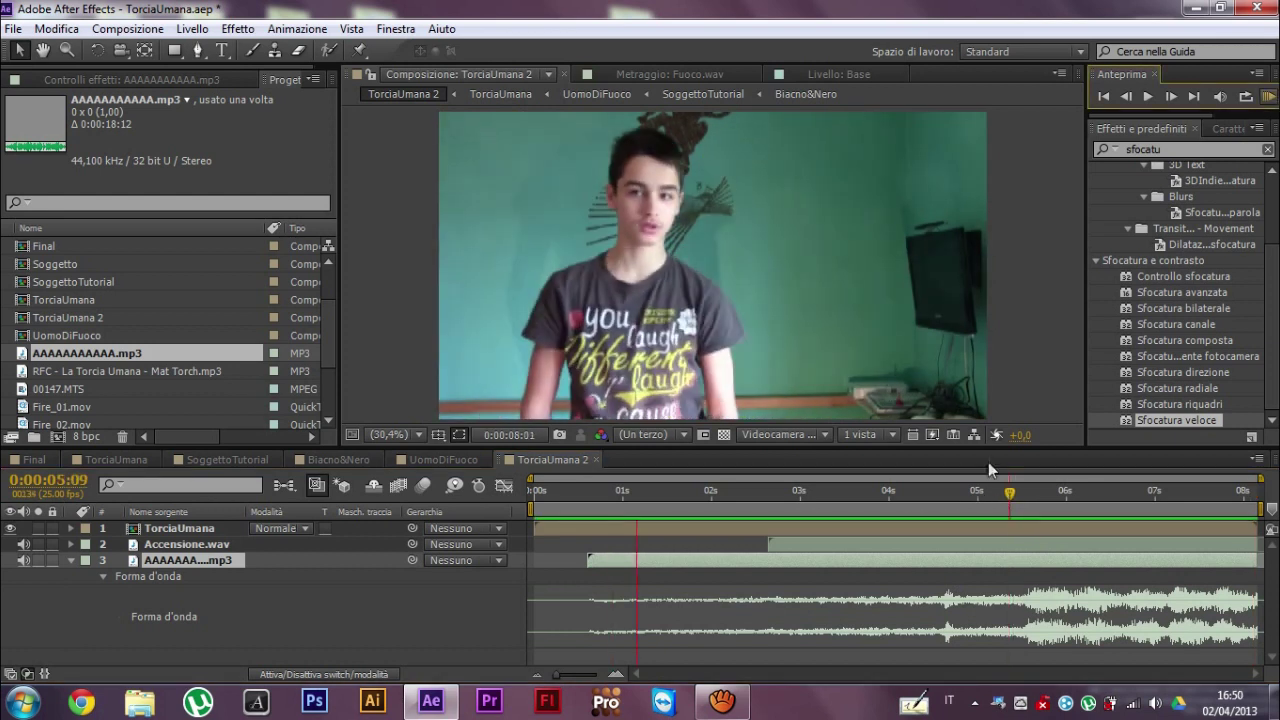
{"action": "mouse_move", "coordinate": [969, 491]}
{"action": "left_mouse_down"}
{"action": "mouse_move", "coordinate": [1085, 487]}
{"action": "mouse_move", "coordinate": [1026, 546]}
{"action": "left_mouse_up"}
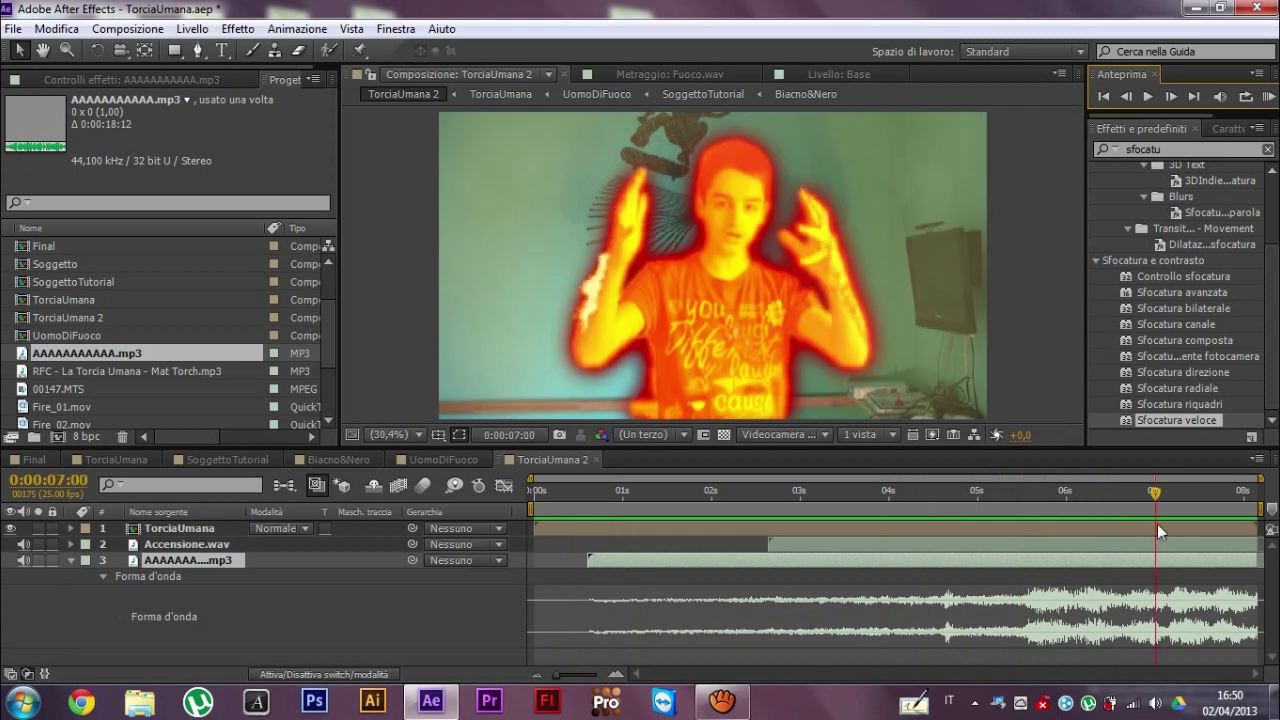
{"action": "mouse_move", "coordinate": [1026, 546]}
{"action": "left_mouse_down"}
{"action": "mouse_move", "coordinate": [645, 555]}
{"action": "mouse_move", "coordinate": [547, 517]}
{"action": "mouse_move", "coordinate": [1052, 605]}
{"action": "left_mouse_up"}
- Open the TorciaUmana composition and view the Base layer's effect settings
{"action": "double_click", "coordinate": [488, 527]}
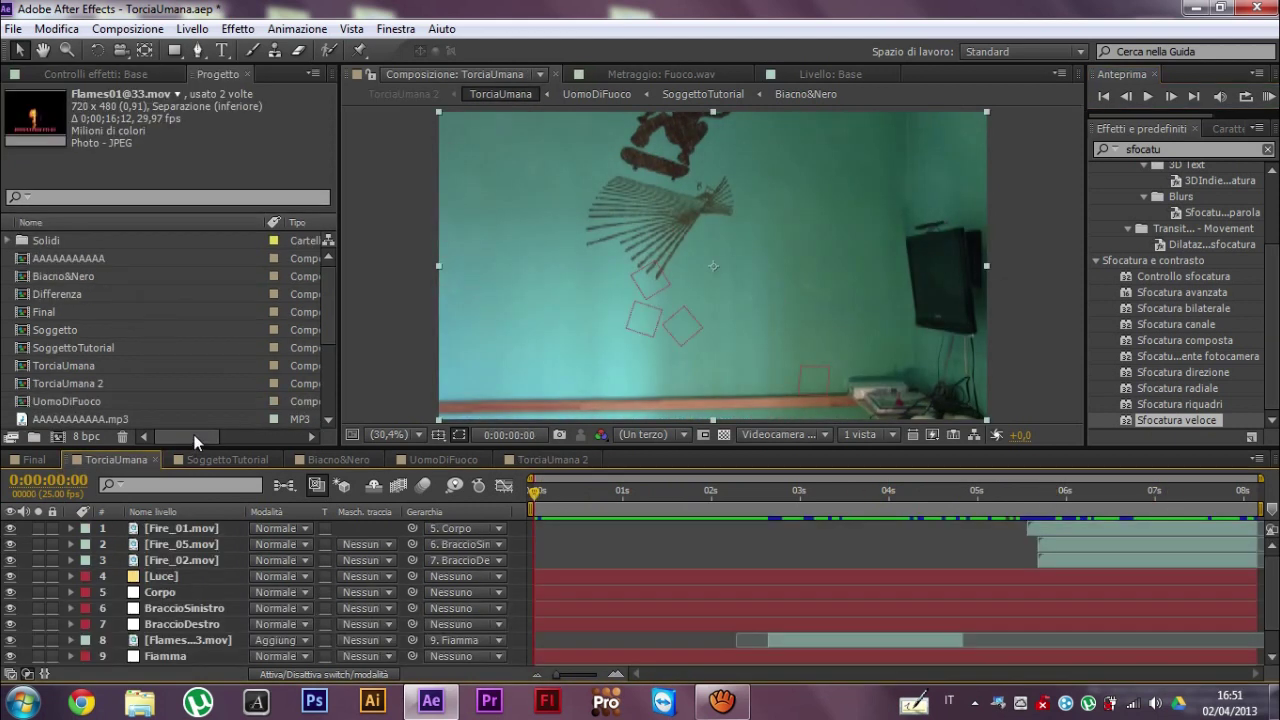
{"action": "left_click_drag", "start_coordinate": [156, 436], "coordinate": [180, 440]}
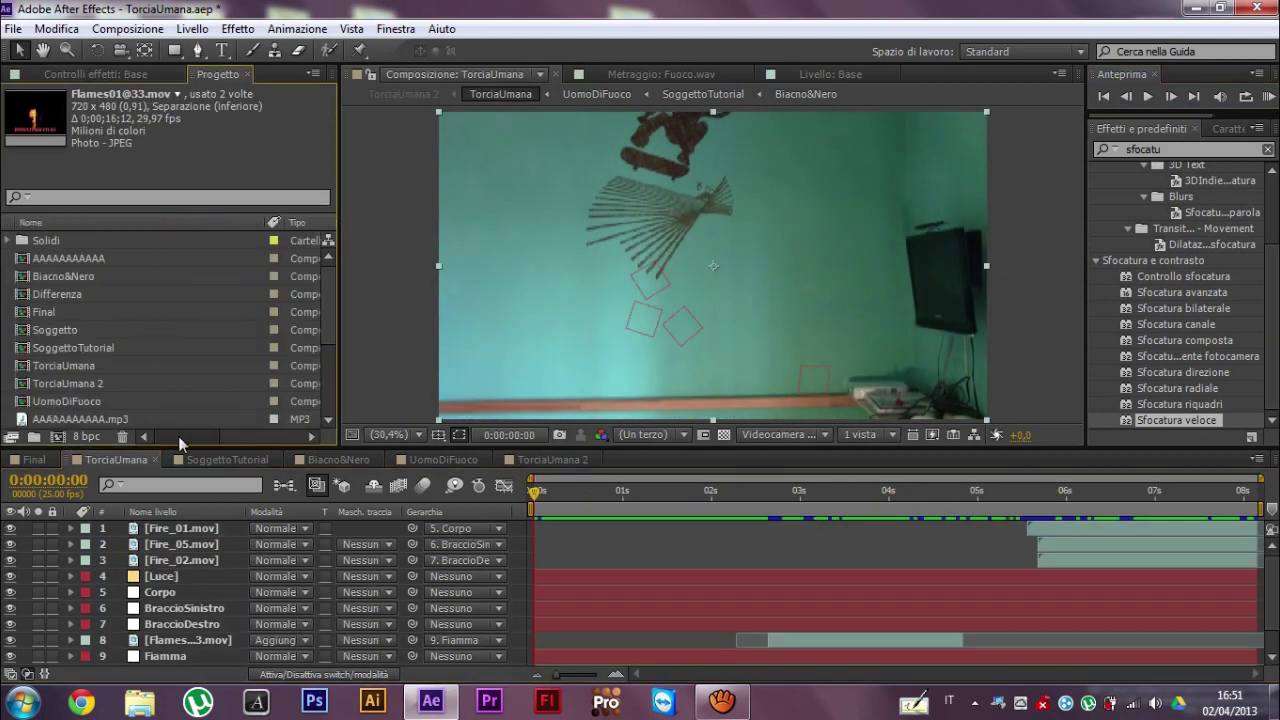
{"action": "left_click", "coordinate": [121, 73]}
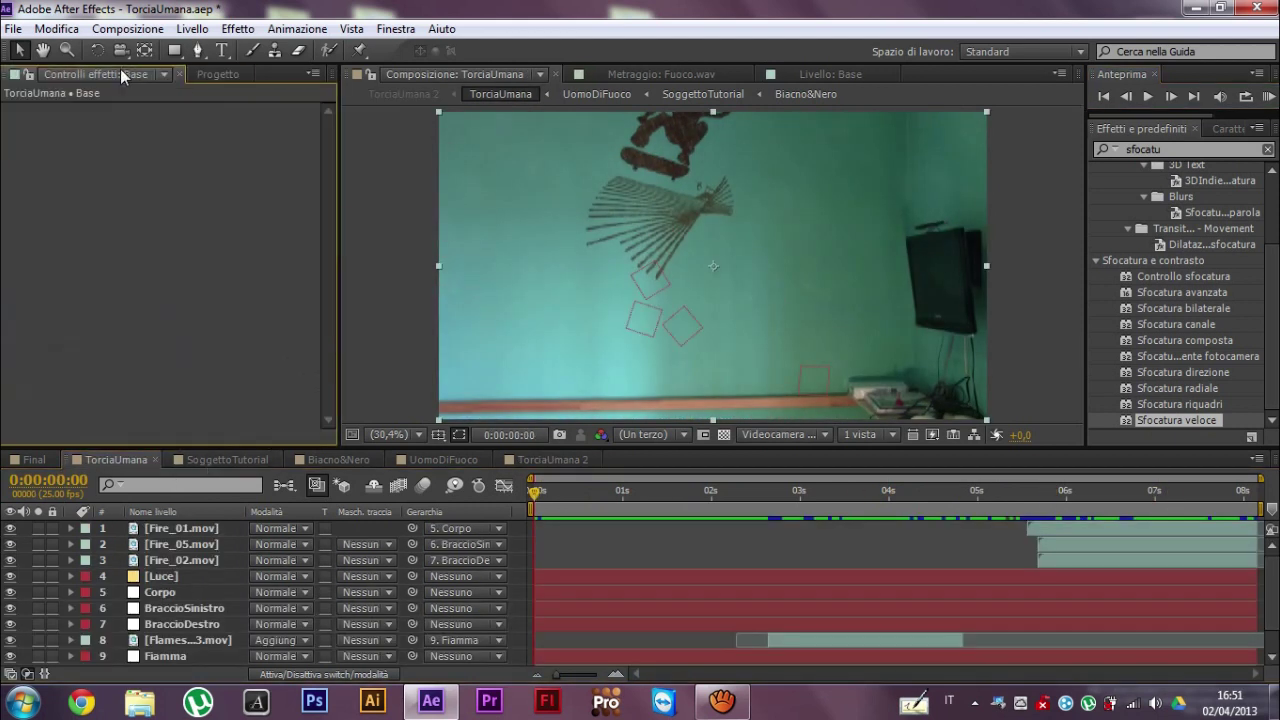
- Close SoggettoTutorial, Biacno&Nero and UomoDiFuoco, then go near the start of TorciaUmana 2
{"action": "left_click", "coordinate": [345, 459]}
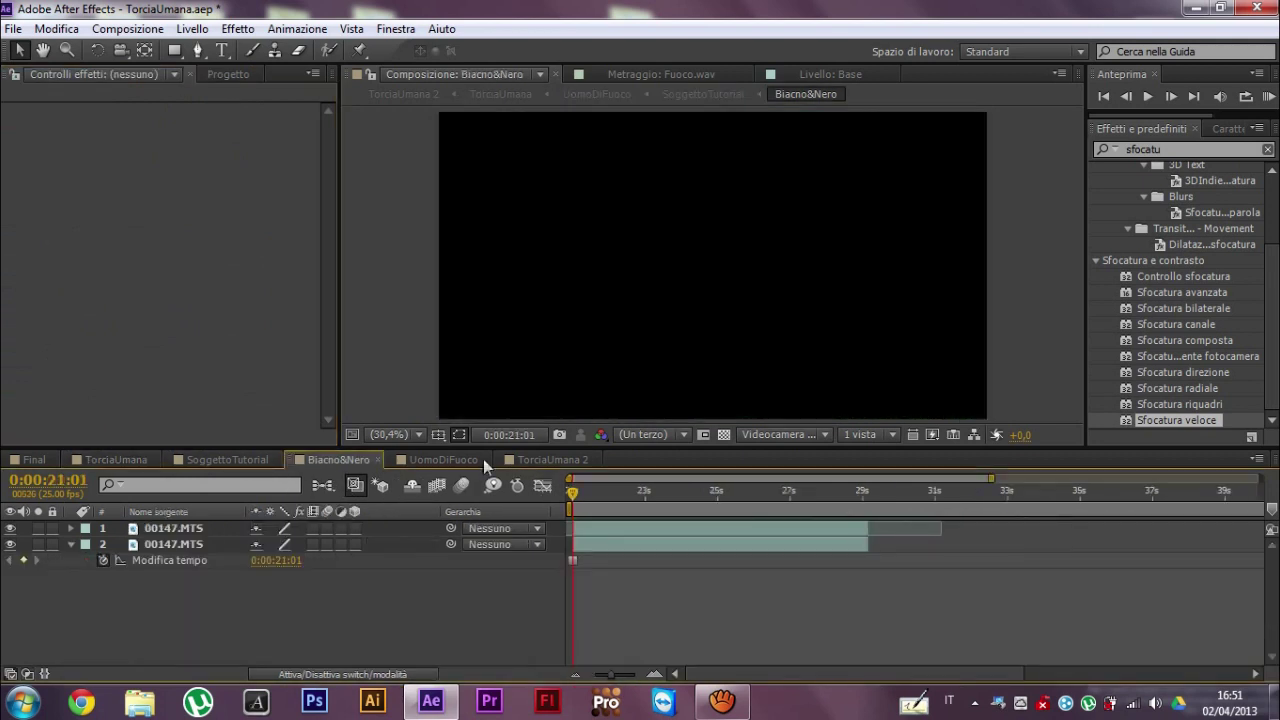
{"action": "left_click", "coordinate": [261, 456]}
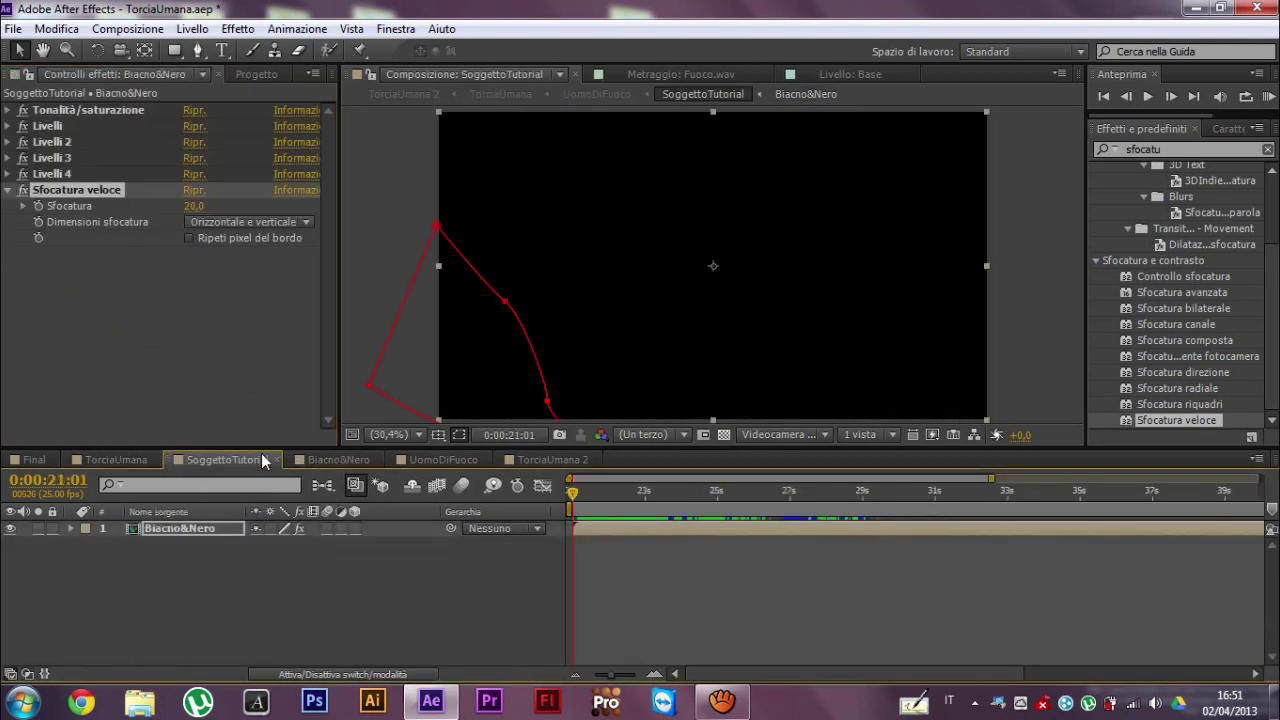
{"action": "left_click", "coordinate": [278, 456]}
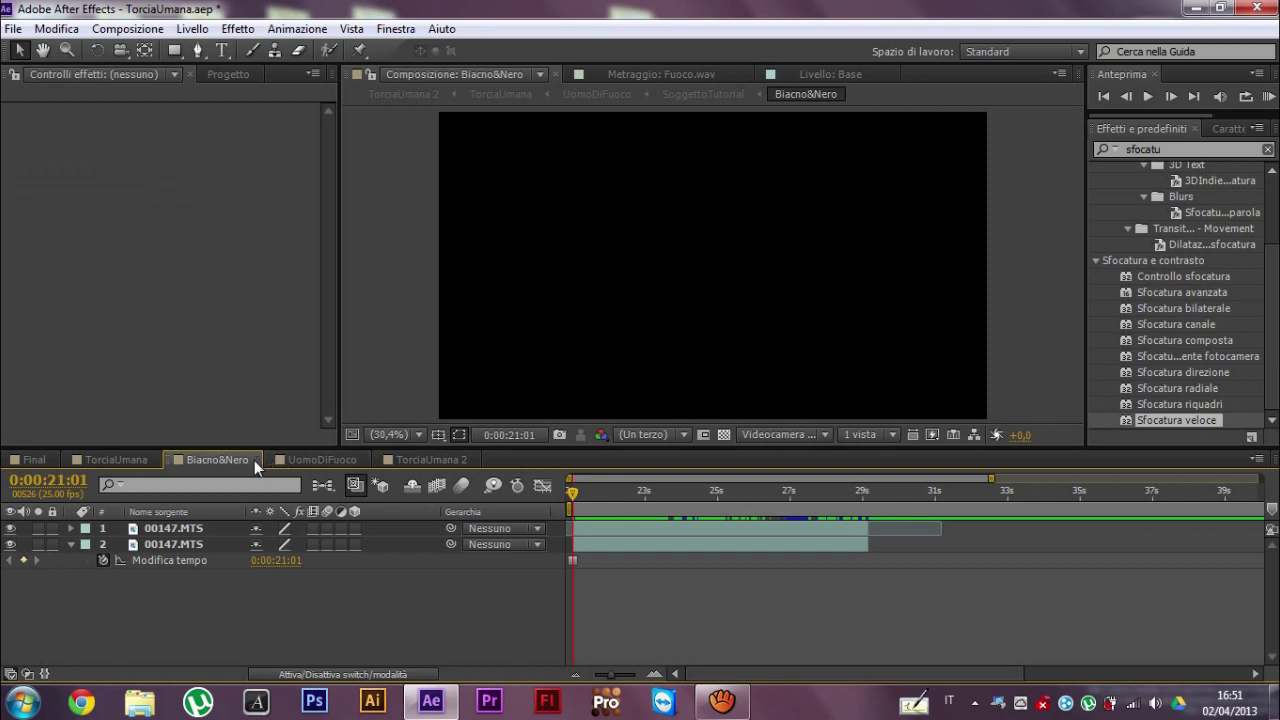
{"action": "left_click", "coordinate": [254, 460]}
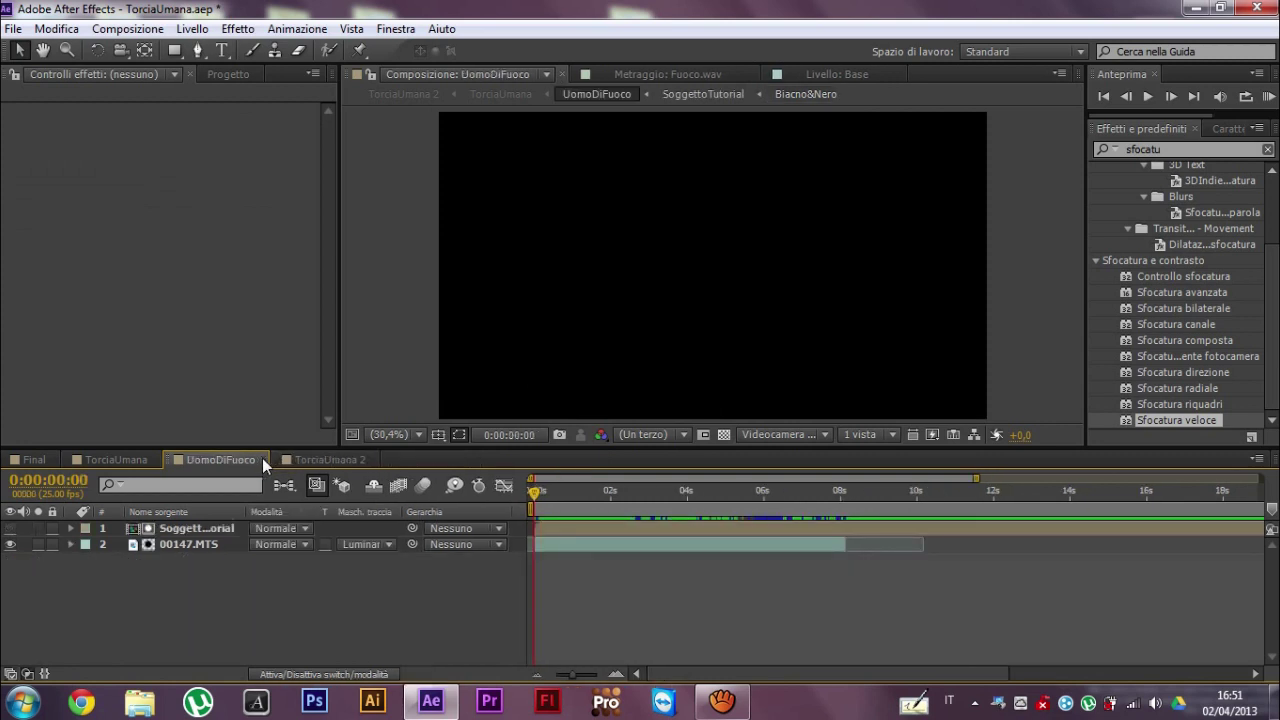
{"action": "left_click", "coordinate": [262, 458]}
{"action": "left_click", "coordinate": [676, 508]}
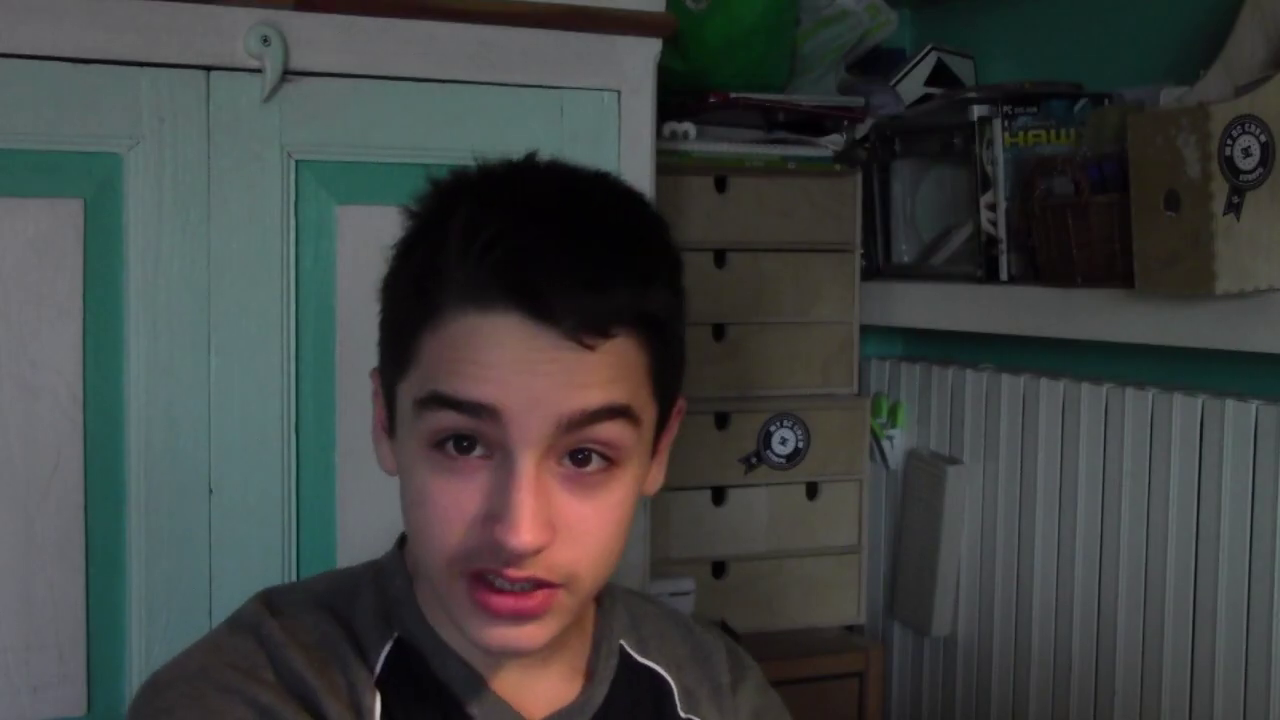